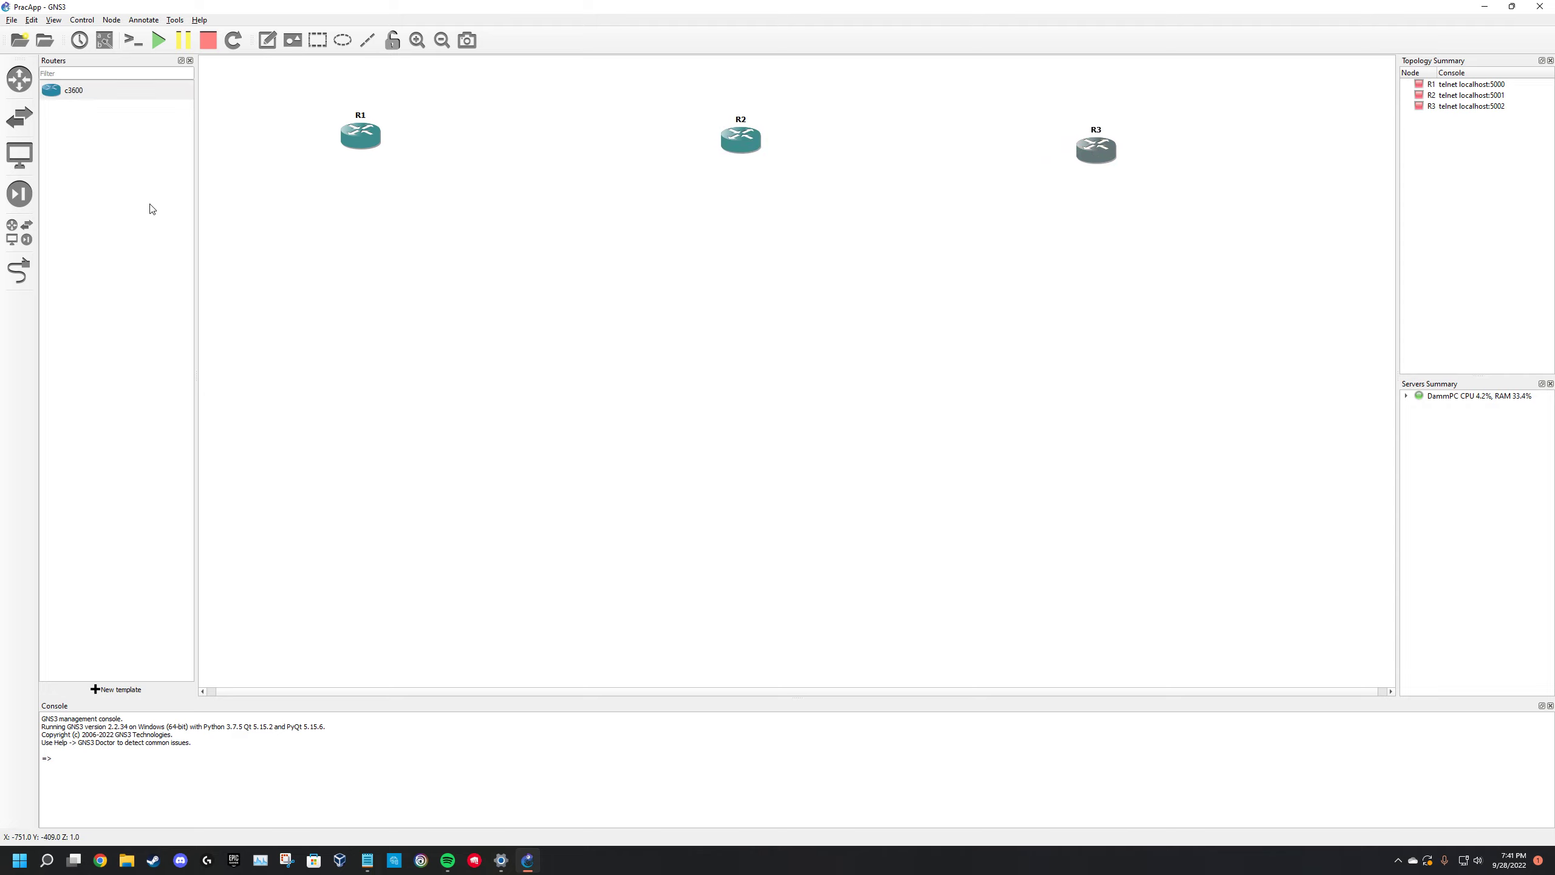
# - Add three Ethernet switches to the topology, one beneath each of the routers R1, R2 and R3
pyautogui.click(19, 232)
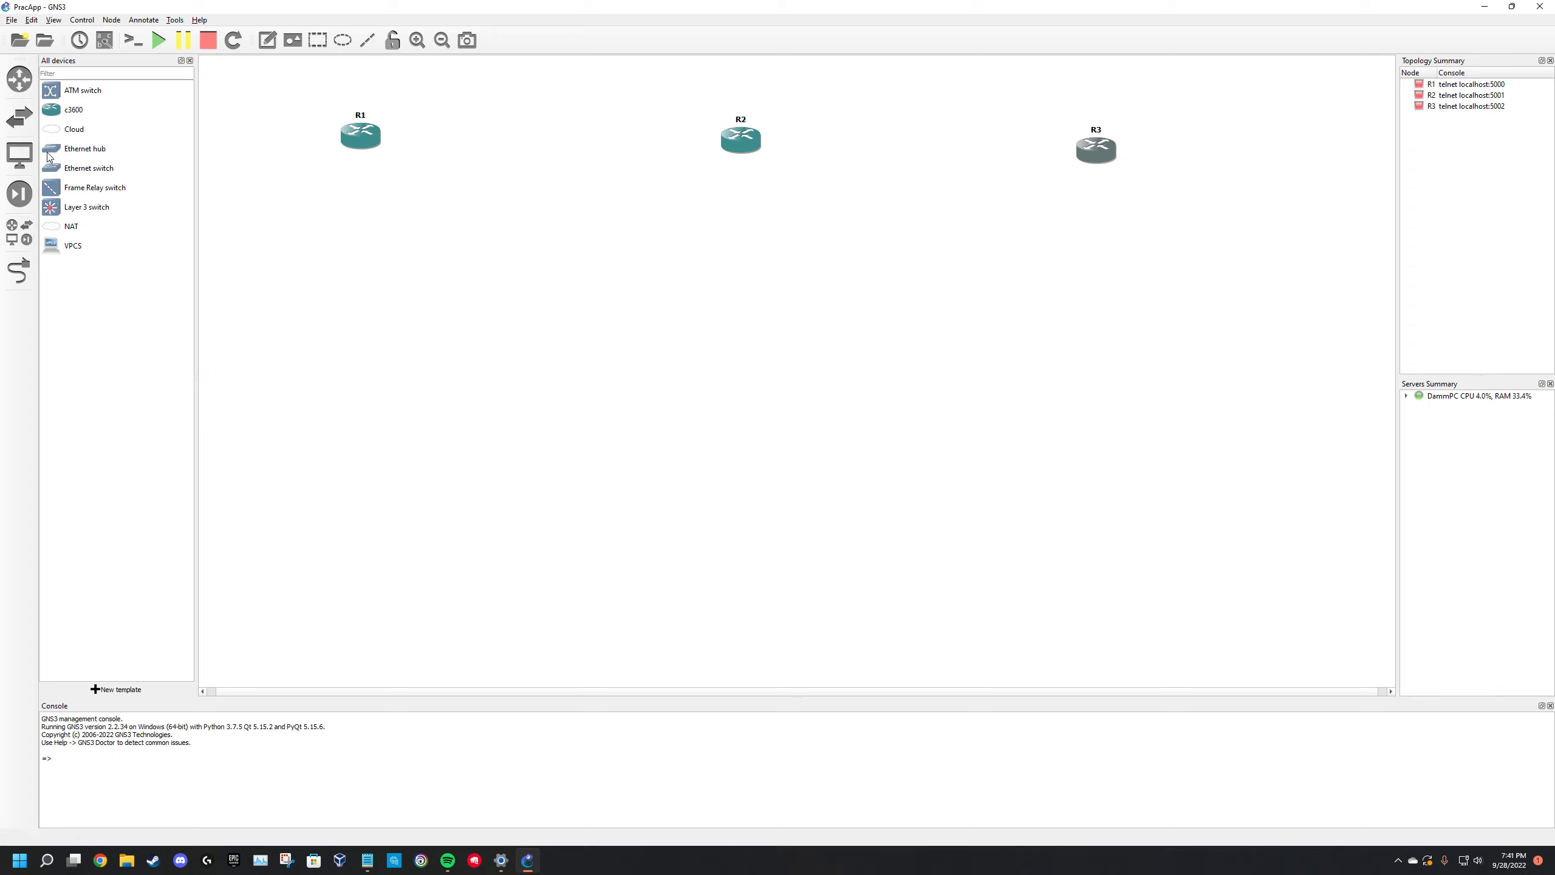
pyautogui.moveTo(48, 174); pyautogui.dragTo(363, 248)
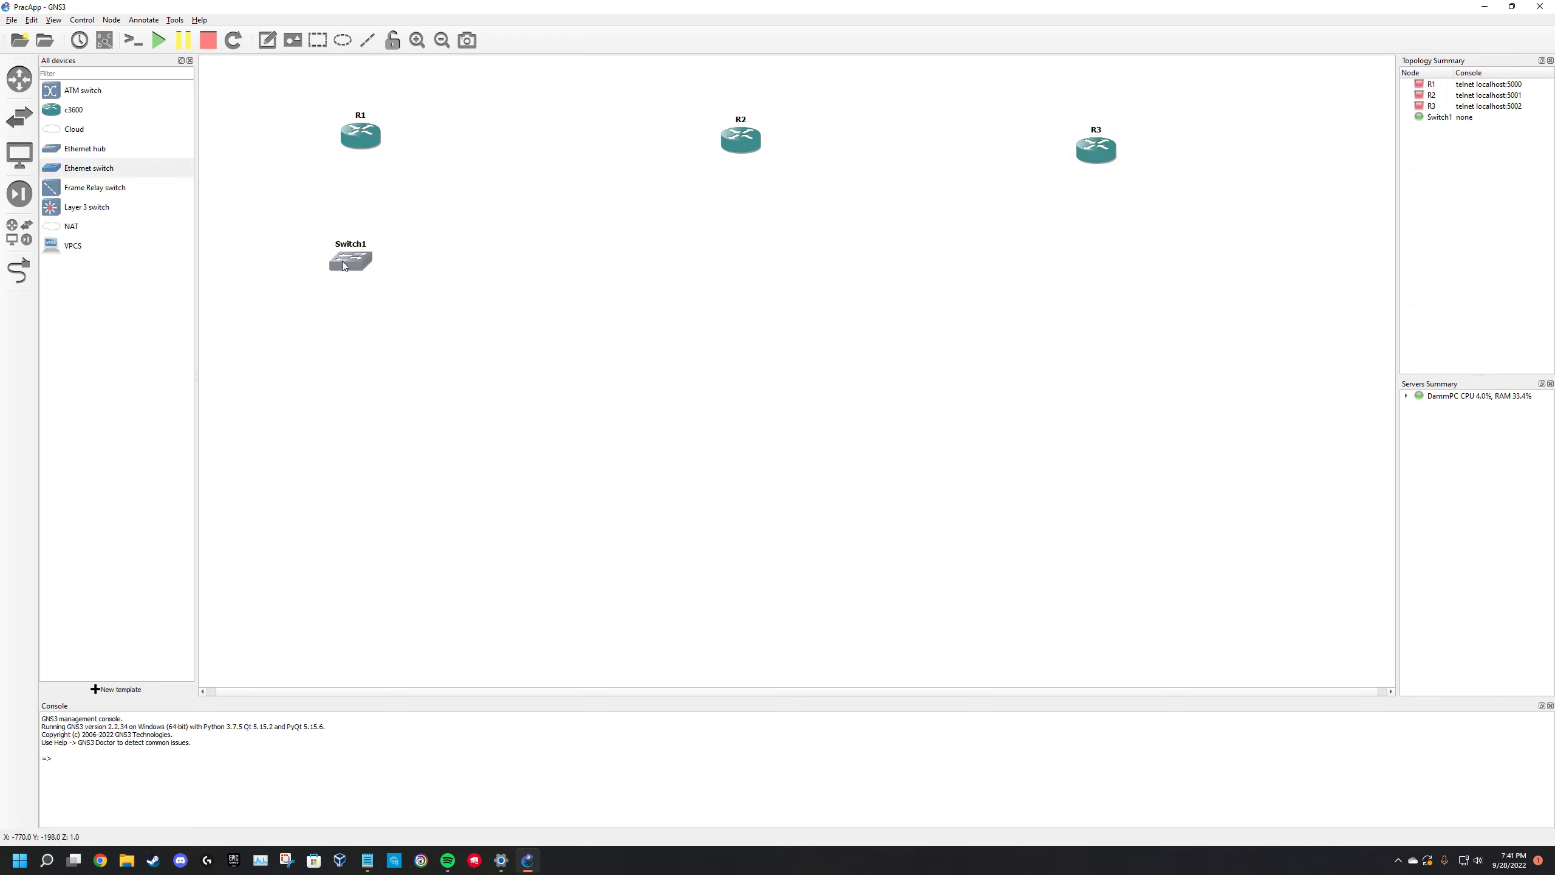
pyautogui.moveTo(54, 174); pyautogui.dragTo(750, 266)
pyautogui.moveTo(57, 169); pyautogui.dragTo(1102, 269)
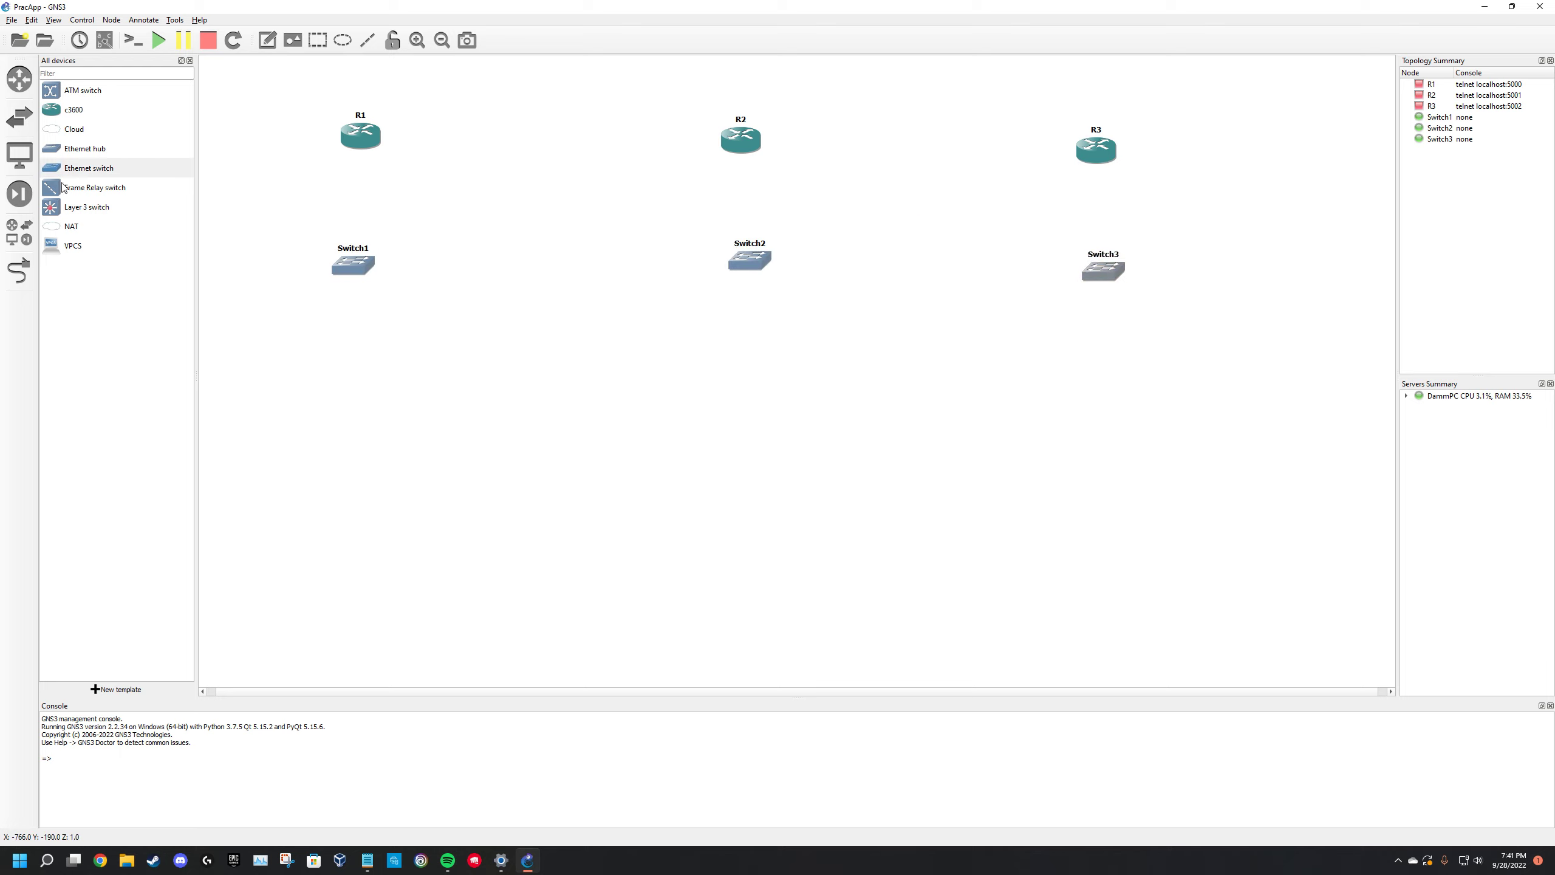
# - Add six VPCS hosts, two beneath each switch, and activate link drawing
pyautogui.moveTo(49, 249); pyautogui.dragTo(300, 410)
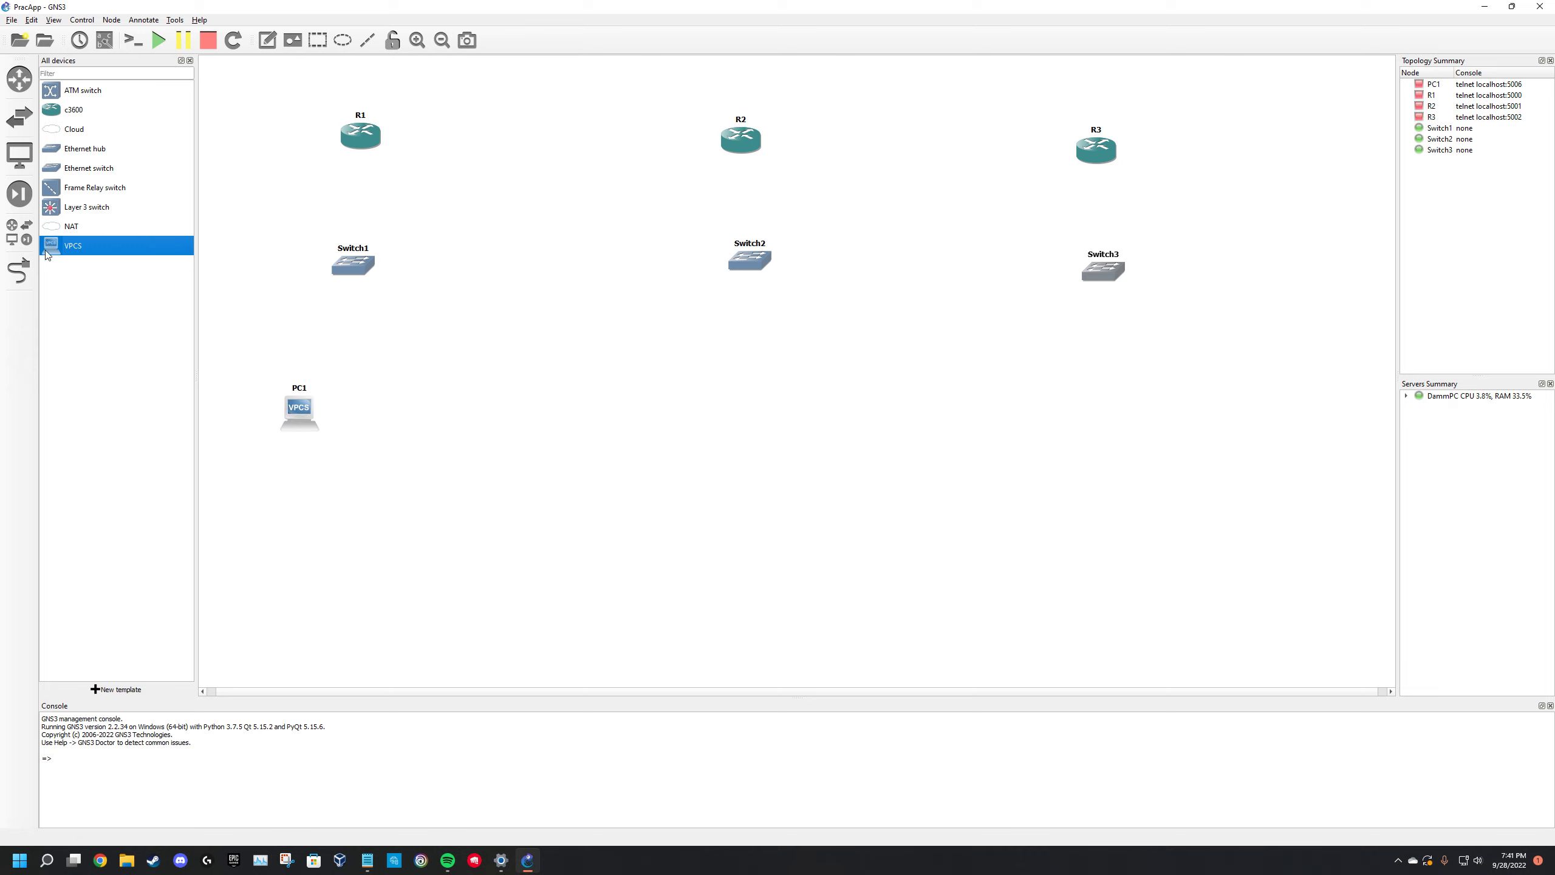
pyautogui.moveTo(48, 254); pyautogui.dragTo(413, 410)
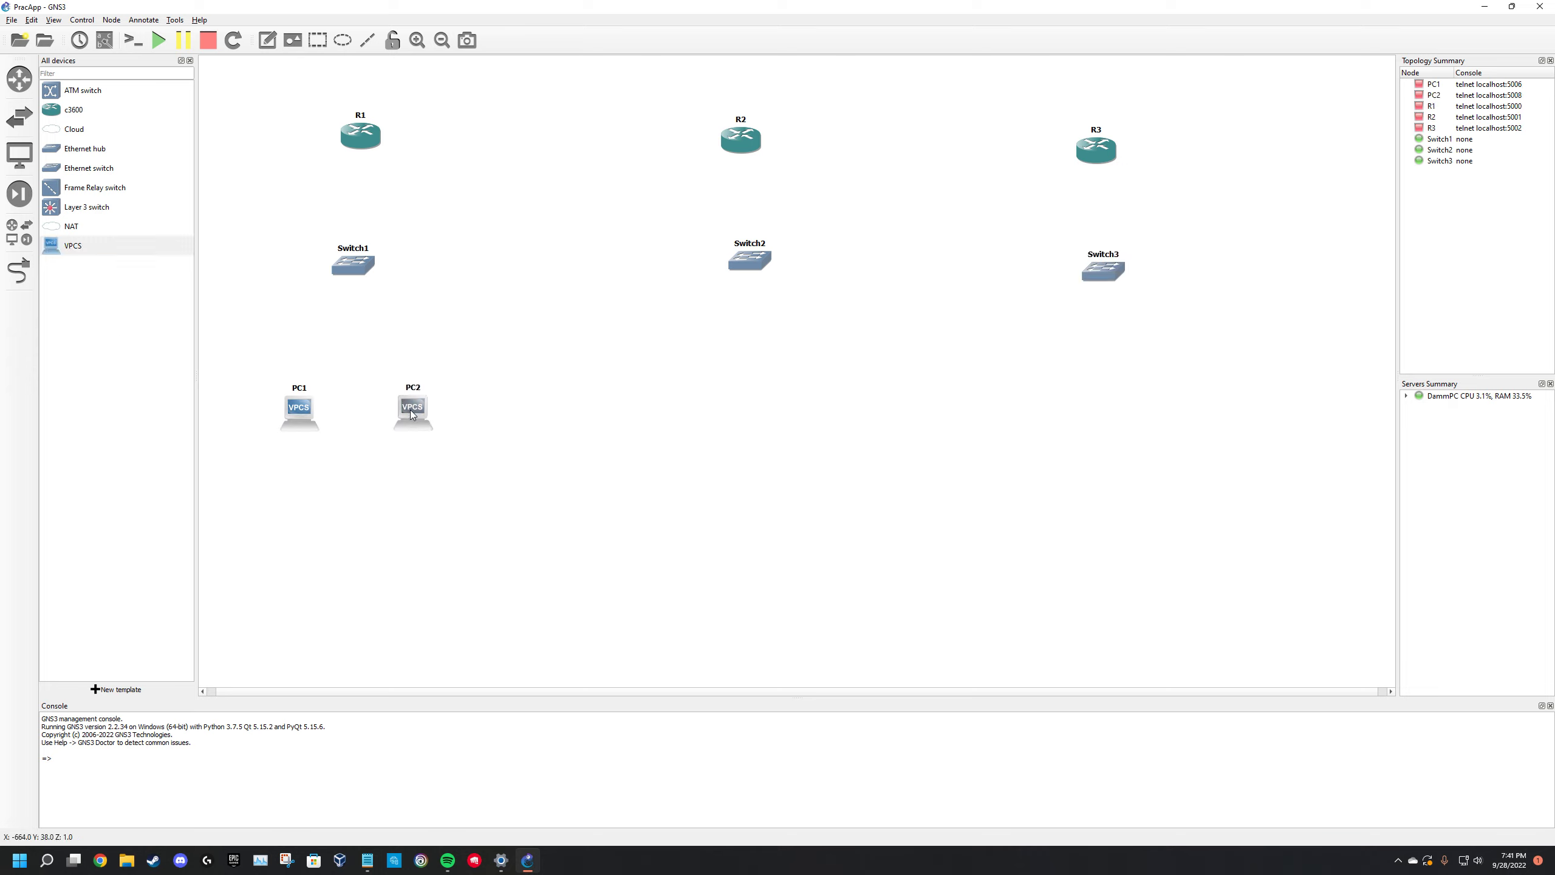
pyautogui.moveTo(44, 246); pyautogui.dragTo(709, 409)
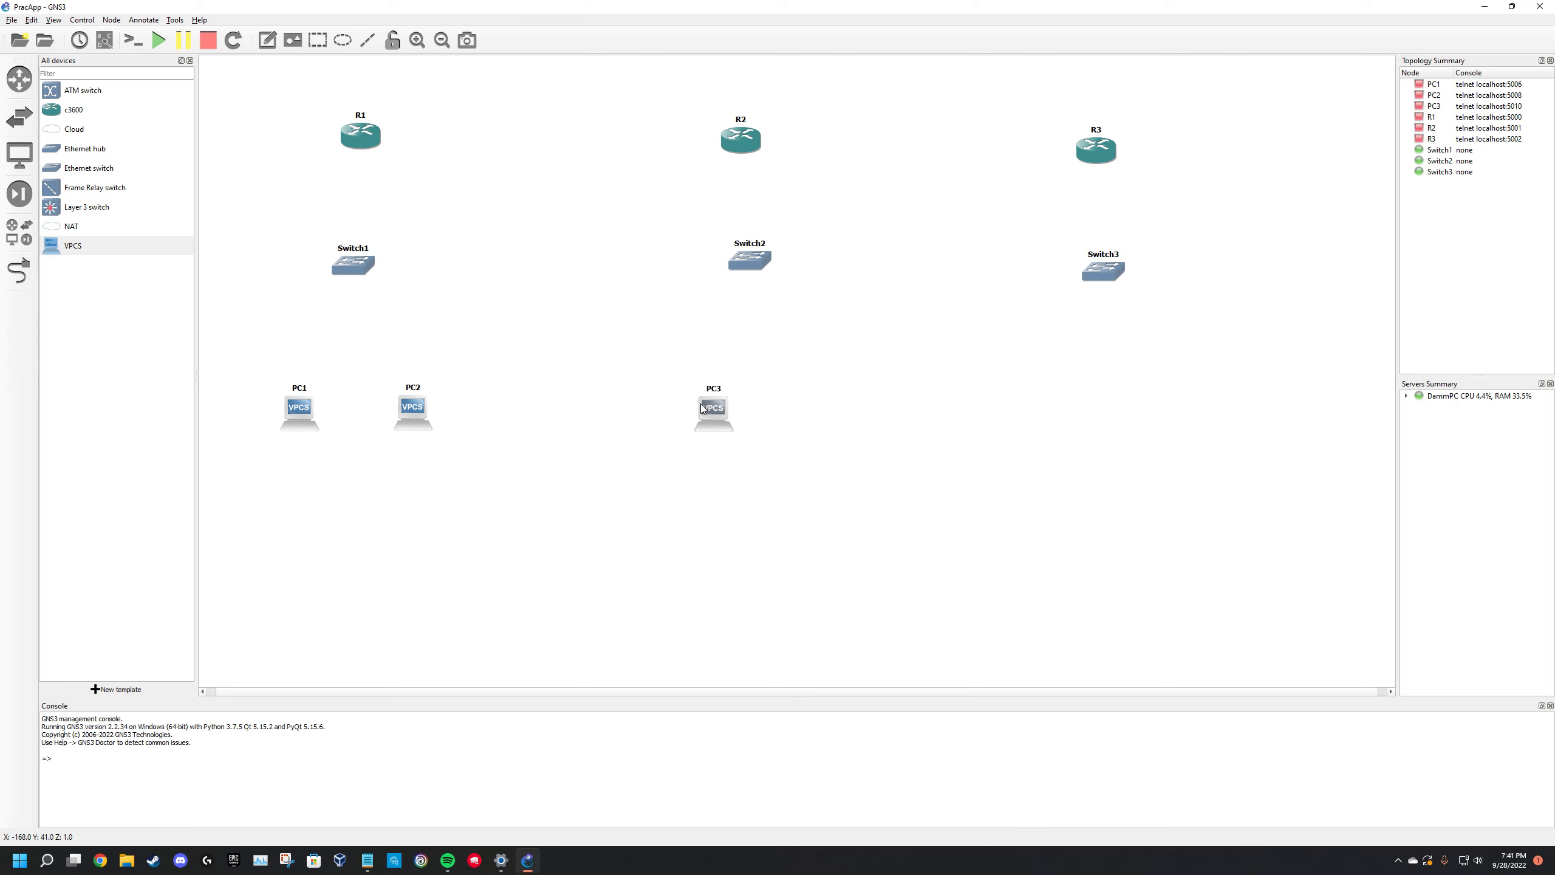
pyautogui.moveTo(80, 240); pyautogui.dragTo(682, 423)
pyautogui.moveTo(803, 434); pyautogui.dragTo(816, 425)
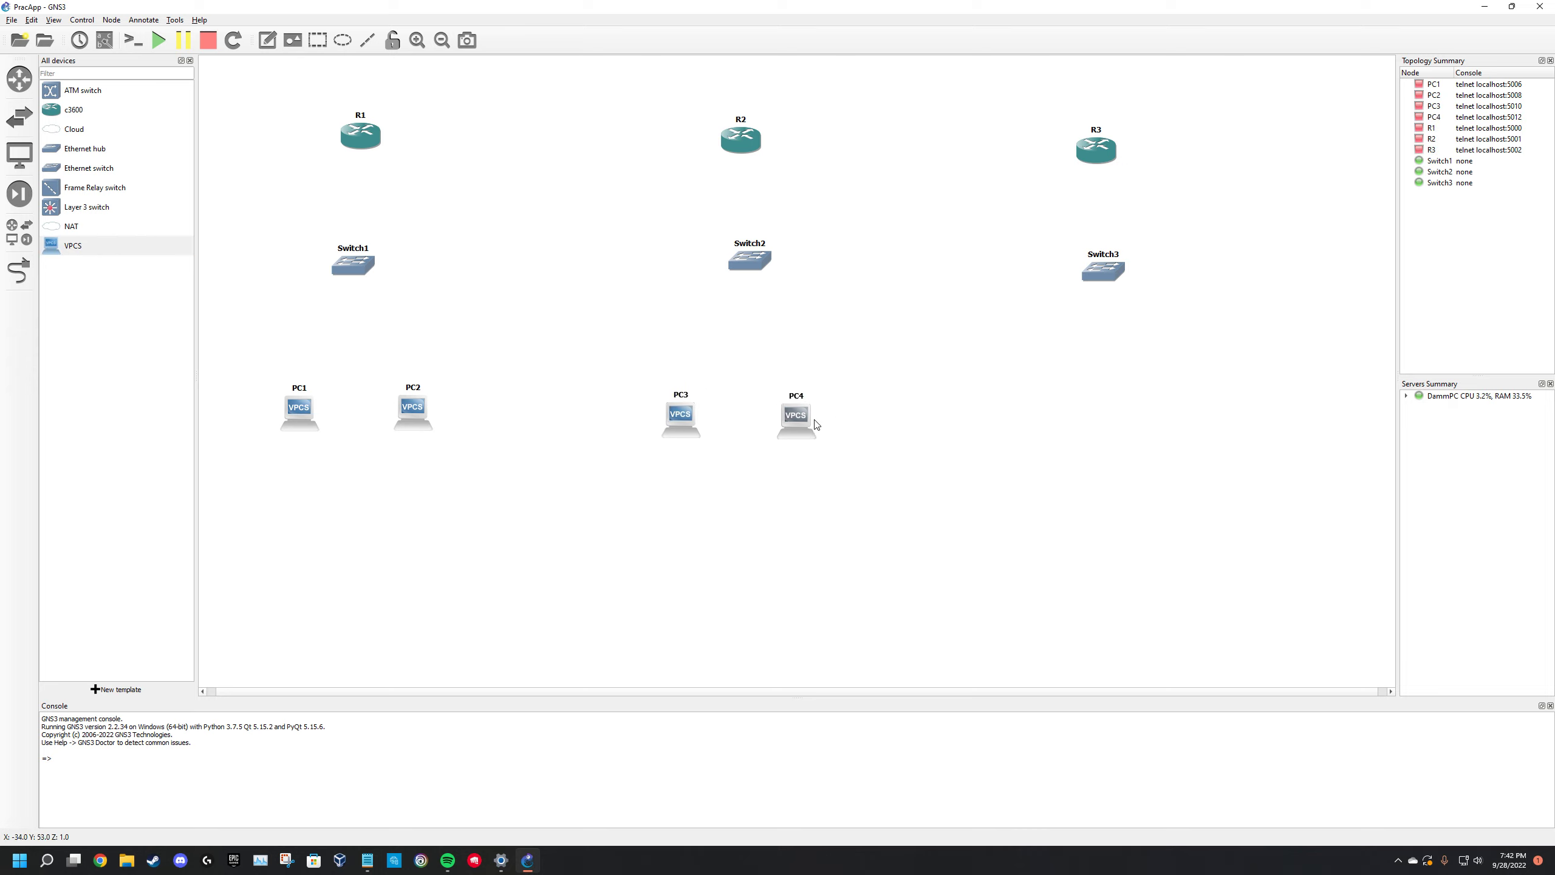
pyautogui.moveTo(61, 246); pyautogui.dragTo(1164, 423)
pyautogui.click(19, 271)
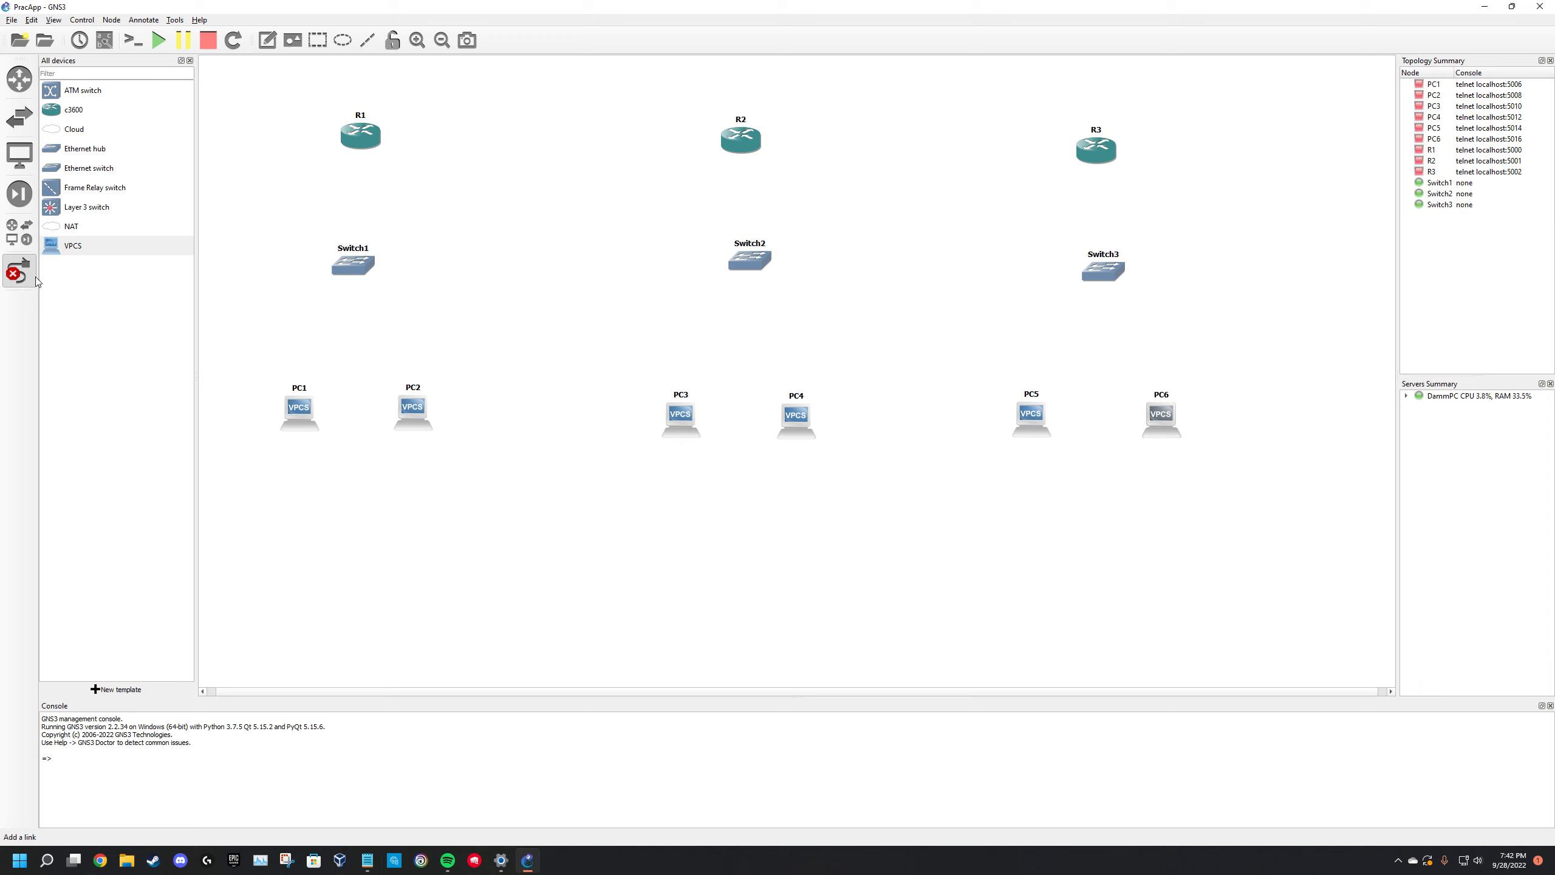
pyautogui.click(367, 134)
pyautogui.click(387, 142)
pyautogui.click(358, 268)
pyautogui.click(368, 274)
pyautogui.rightClick(358, 196)
pyautogui.click(379, 245)
# - Link R1's FastEthernet0/1 interface to Ethernet0 on Switch1
pyautogui.click(364, 148)
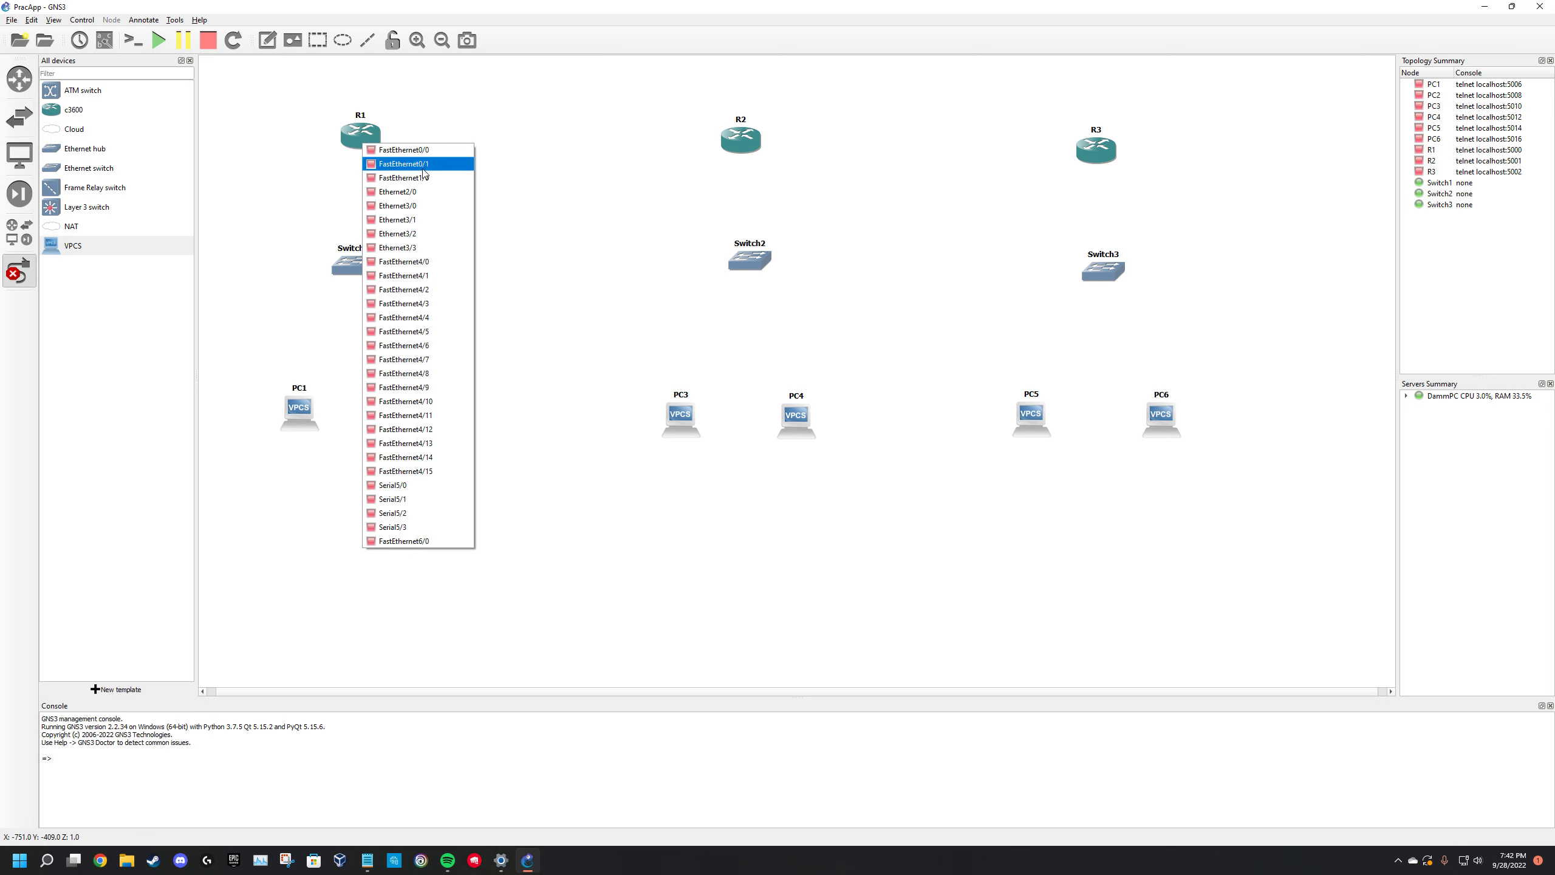
pyautogui.click(423, 170)
pyautogui.click(355, 271)
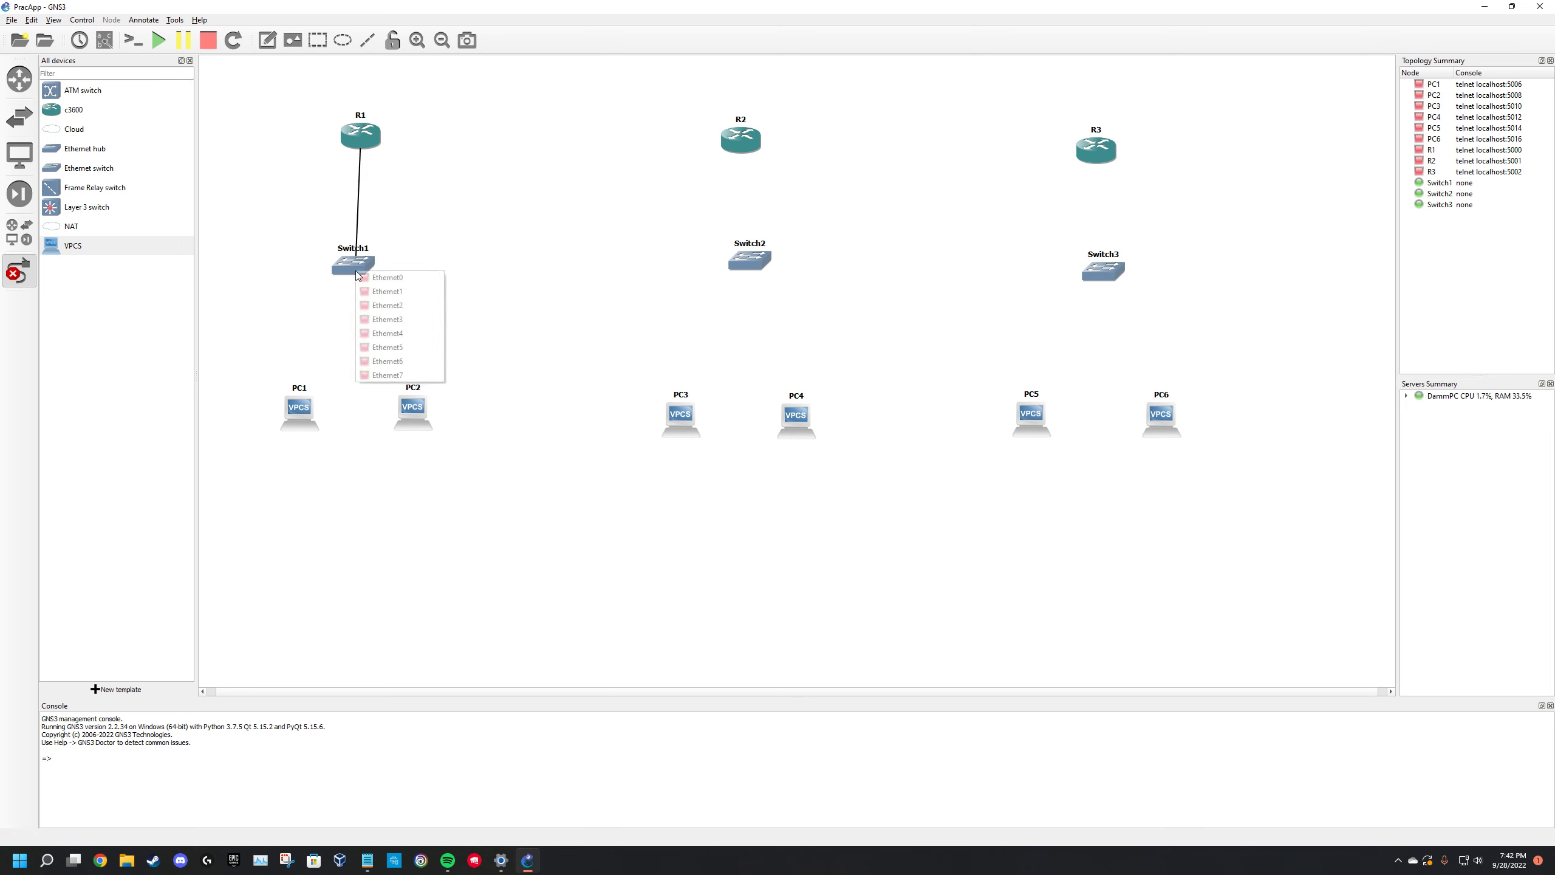
pyautogui.click(377, 278)
# - Link FastEthernet0/1 on R2 to Ethernet0 on Switch2, and FastEthernet0/1 on R3 to Ethernet0 on Switch3
pyautogui.click(734, 163)
pyautogui.click(756, 161)
pyautogui.click(751, 259)
pyautogui.click(788, 269)
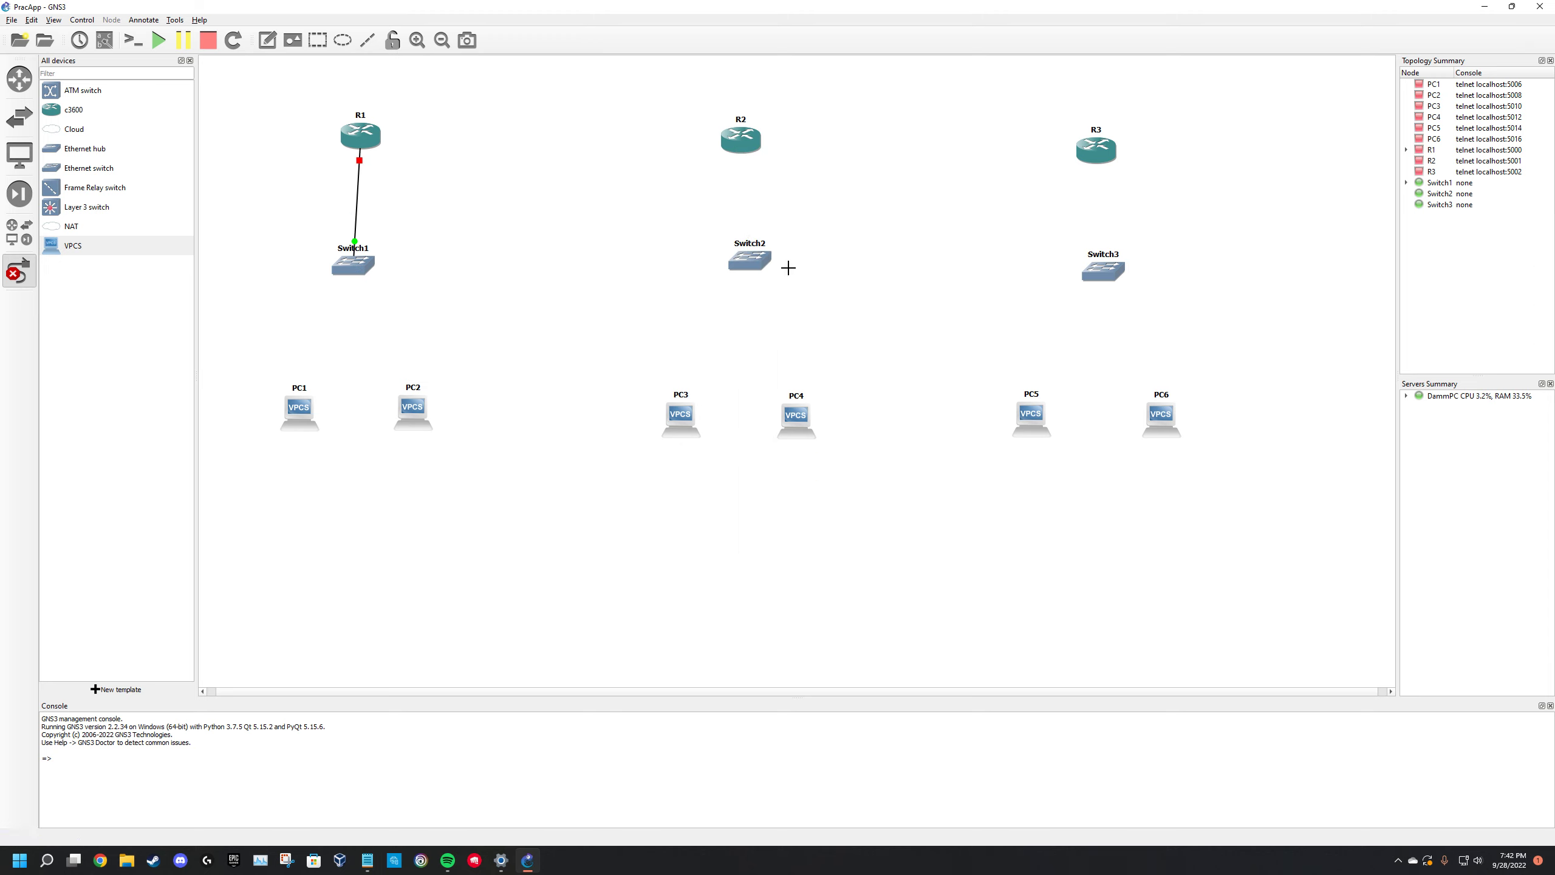
pyautogui.click(1099, 150)
pyautogui.click(1095, 153)
pyautogui.click(1113, 168)
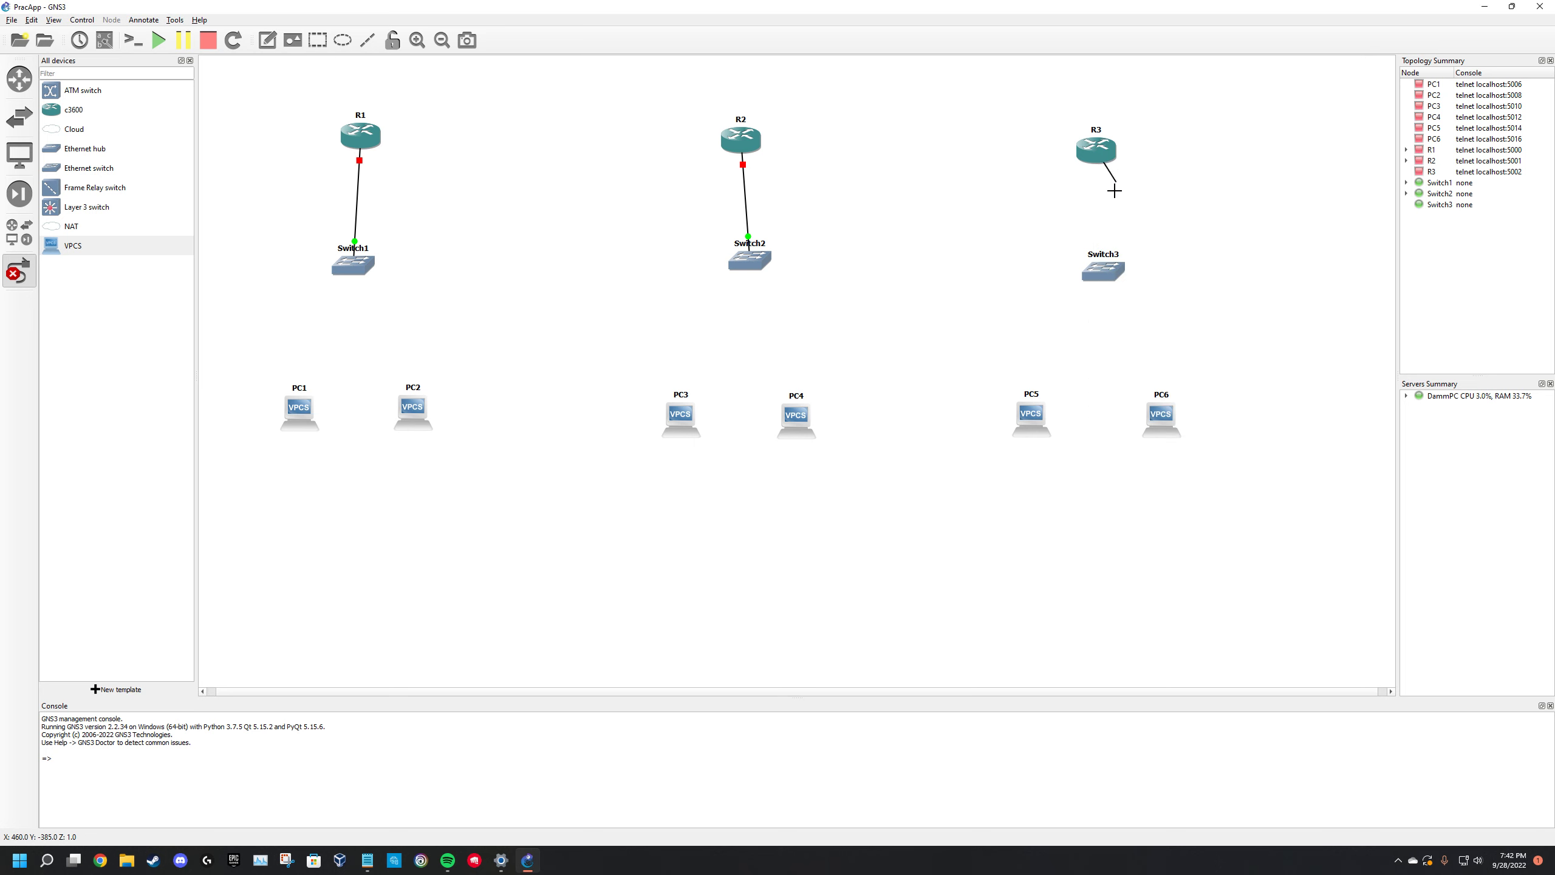
pyautogui.click(1110, 268)
pyautogui.click(1137, 276)
# - Link R1 FastEthernet0/0 to R2 FastEthernet0/0, and R2 FastEthernet1/0 to R3 FastEthernet0/0
pyautogui.click(360, 134)
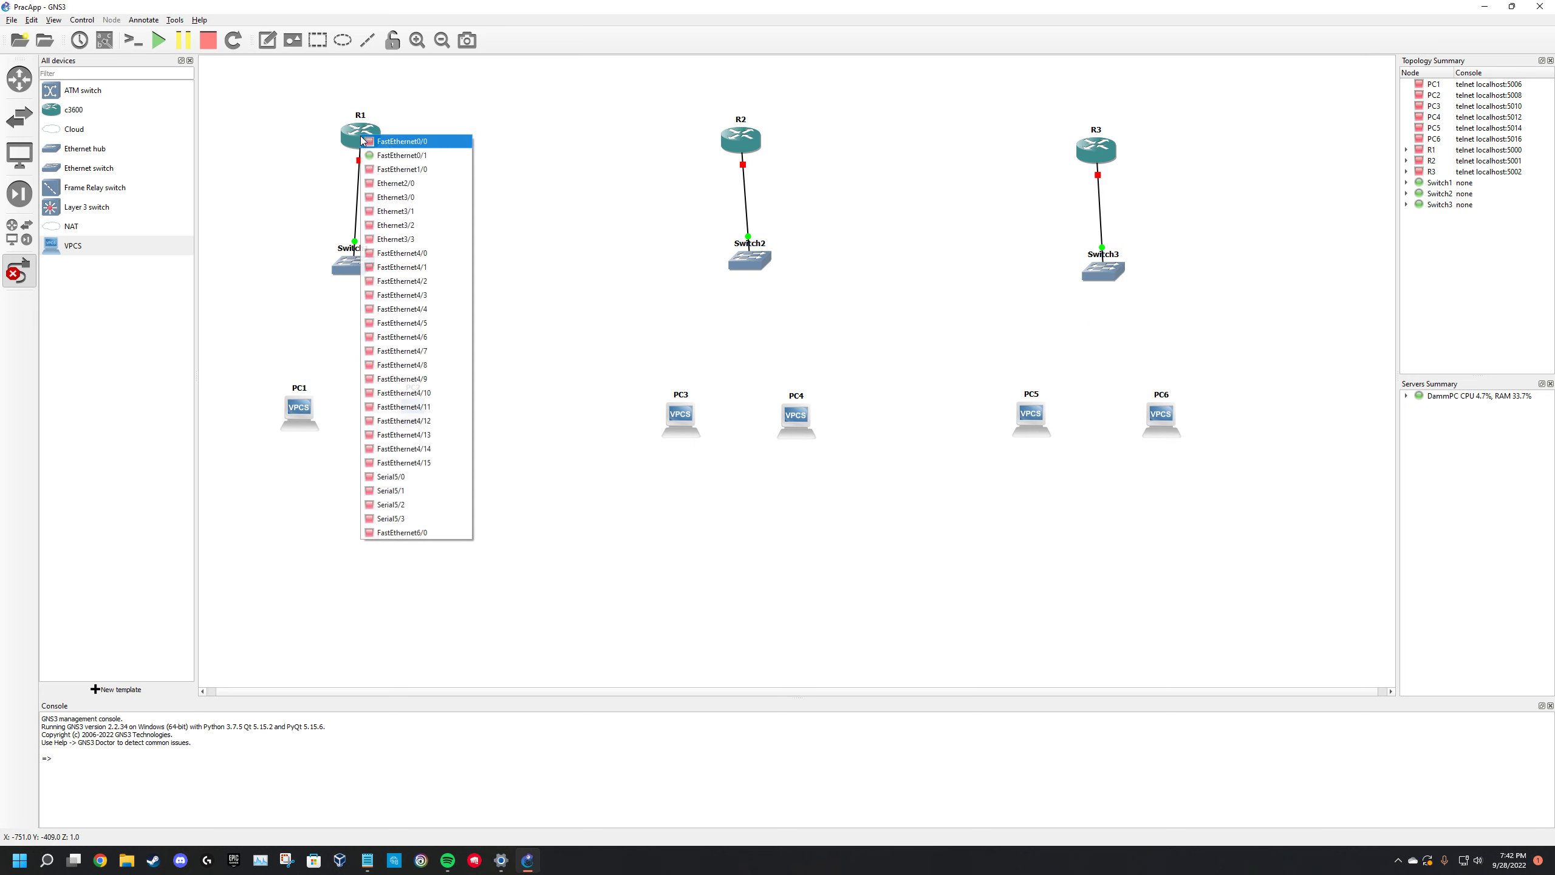
pyautogui.click(729, 136)
pyautogui.click(748, 143)
pyautogui.click(750, 145)
pyautogui.click(796, 176)
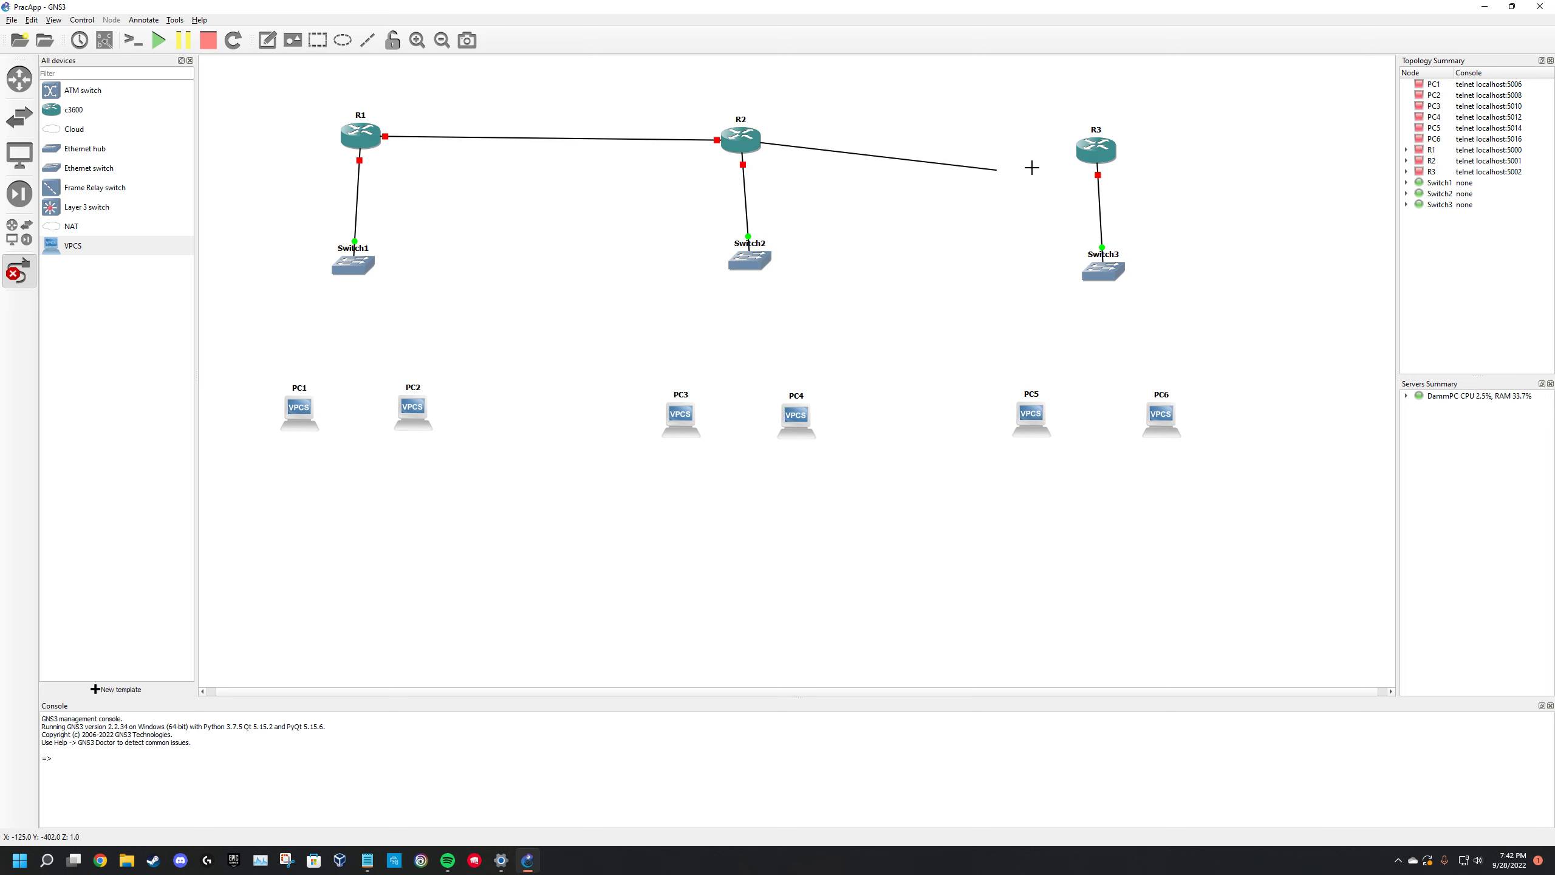
pyautogui.click(1101, 145)
pyautogui.click(1126, 153)
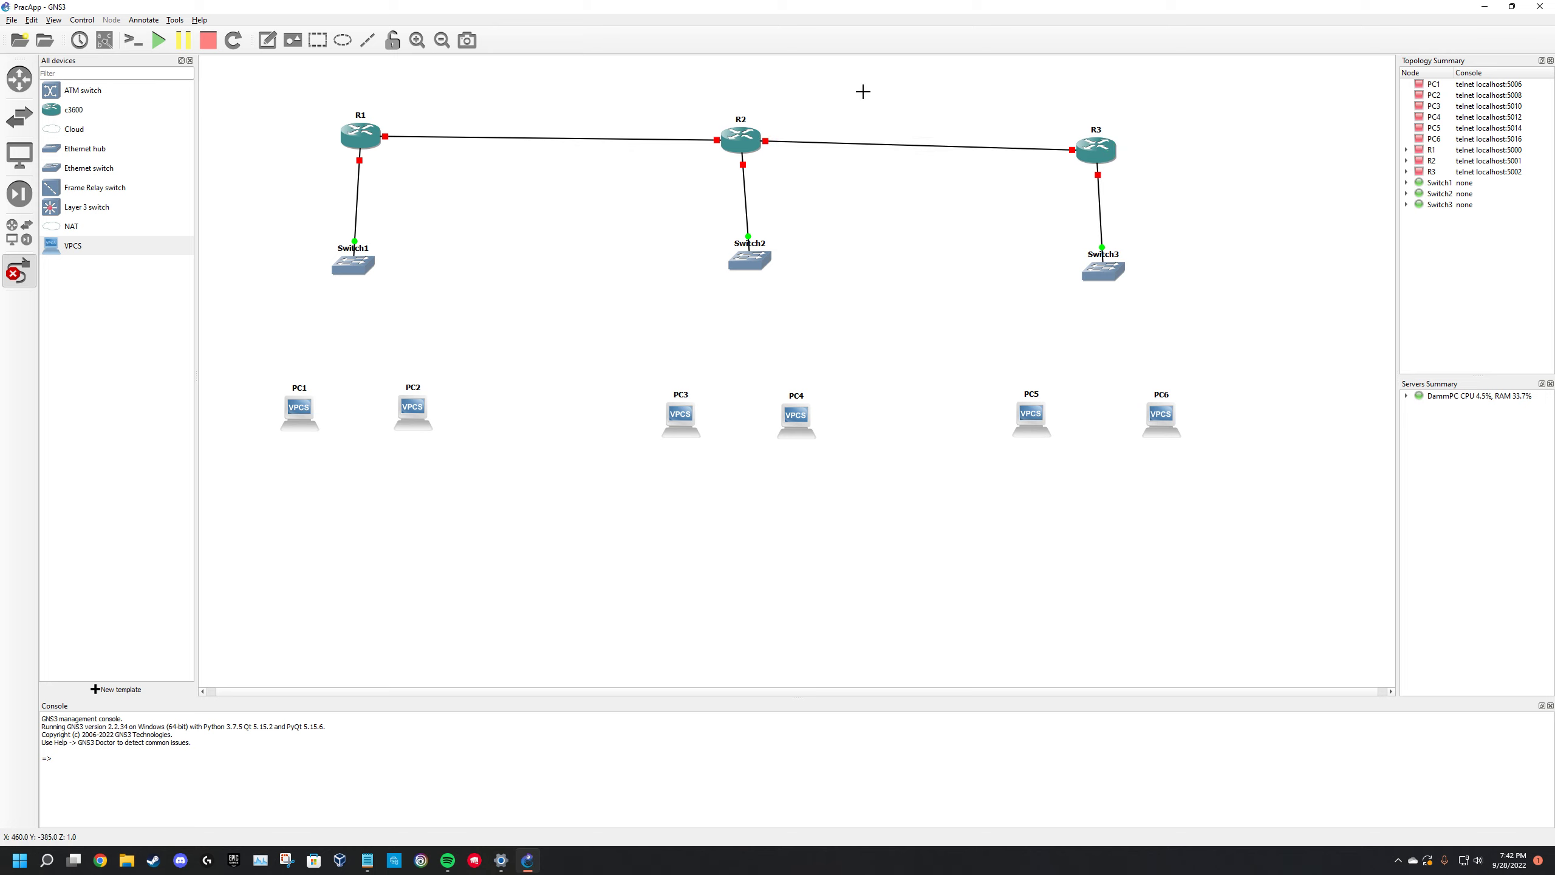
# - Link Switch1 to its two hosts, using Ethernet1 for PC1 and Ethernet2 for PC2
pyautogui.click(345, 270)
pyautogui.click(367, 285)
pyautogui.click(305, 420)
pyautogui.click(324, 425)
pyautogui.rightClick(358, 273)
pyautogui.click(382, 314)
pyautogui.click(360, 271)
pyautogui.click(374, 306)
pyautogui.click(409, 399)
pyautogui.click(451, 409)
# - Link Switch2 to its two hosts, using Ethernet1 for PC3 and Ethernet2 for PC4
pyautogui.click(764, 267)
pyautogui.click(796, 277)
pyautogui.click(703, 404)
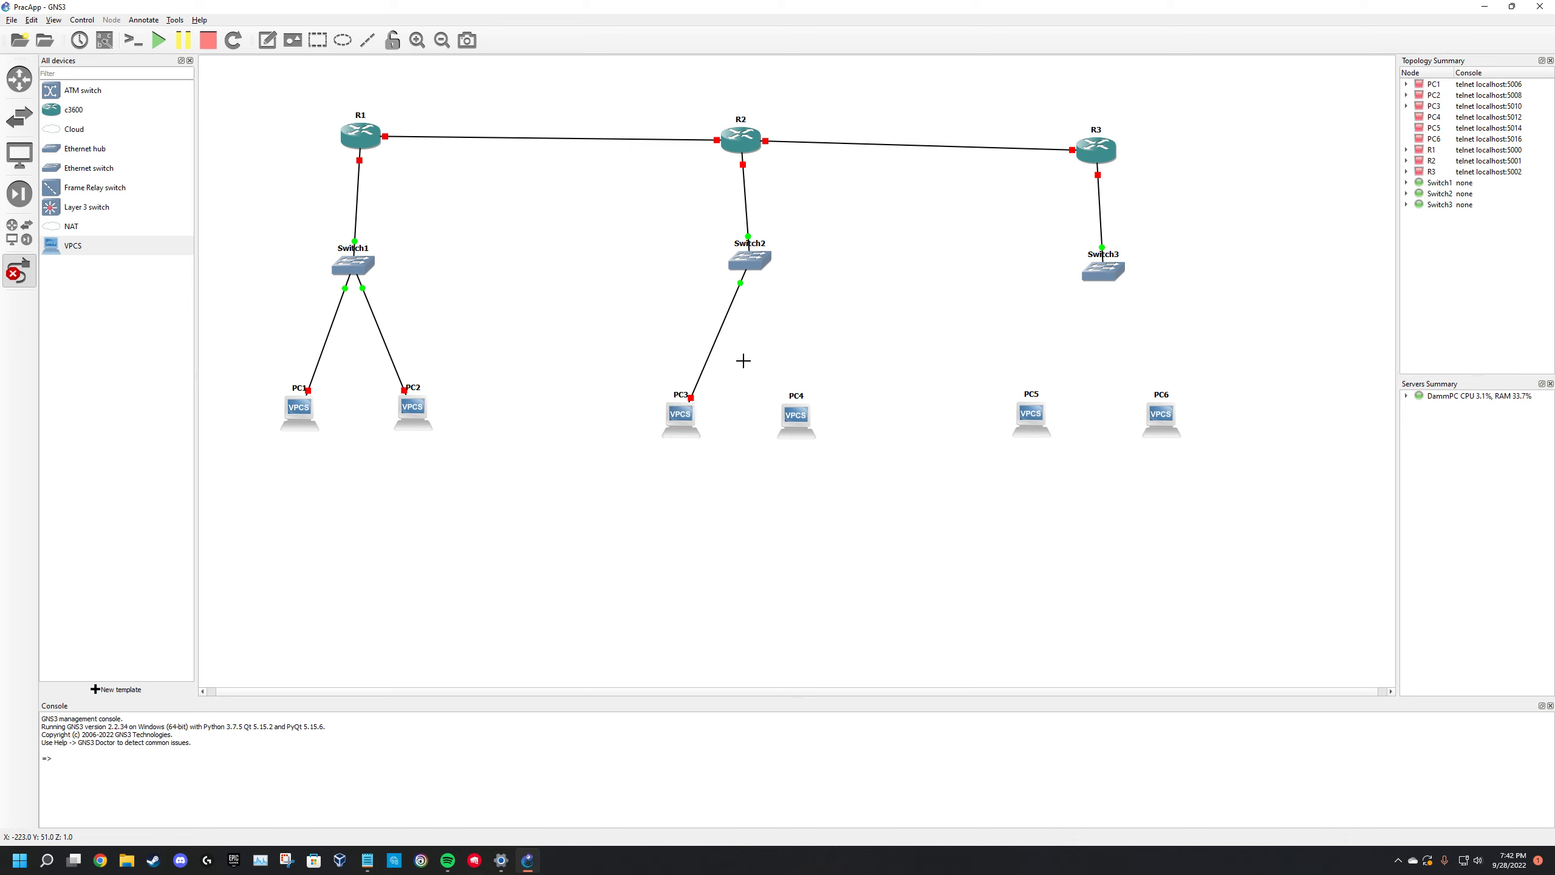
pyautogui.click(754, 266)
pyautogui.click(779, 303)
pyautogui.click(791, 426)
pyautogui.click(821, 429)
# - Link Switch3 to its two hosts, using Ethernet1 for PC5 and Ethernet2 for PC6
pyautogui.click(1111, 275)
pyautogui.click(1139, 297)
pyautogui.click(1031, 409)
pyautogui.click(1066, 418)
pyautogui.click(1109, 274)
pyautogui.click(1139, 295)
pyautogui.click(1164, 417)
pyautogui.click(1194, 426)
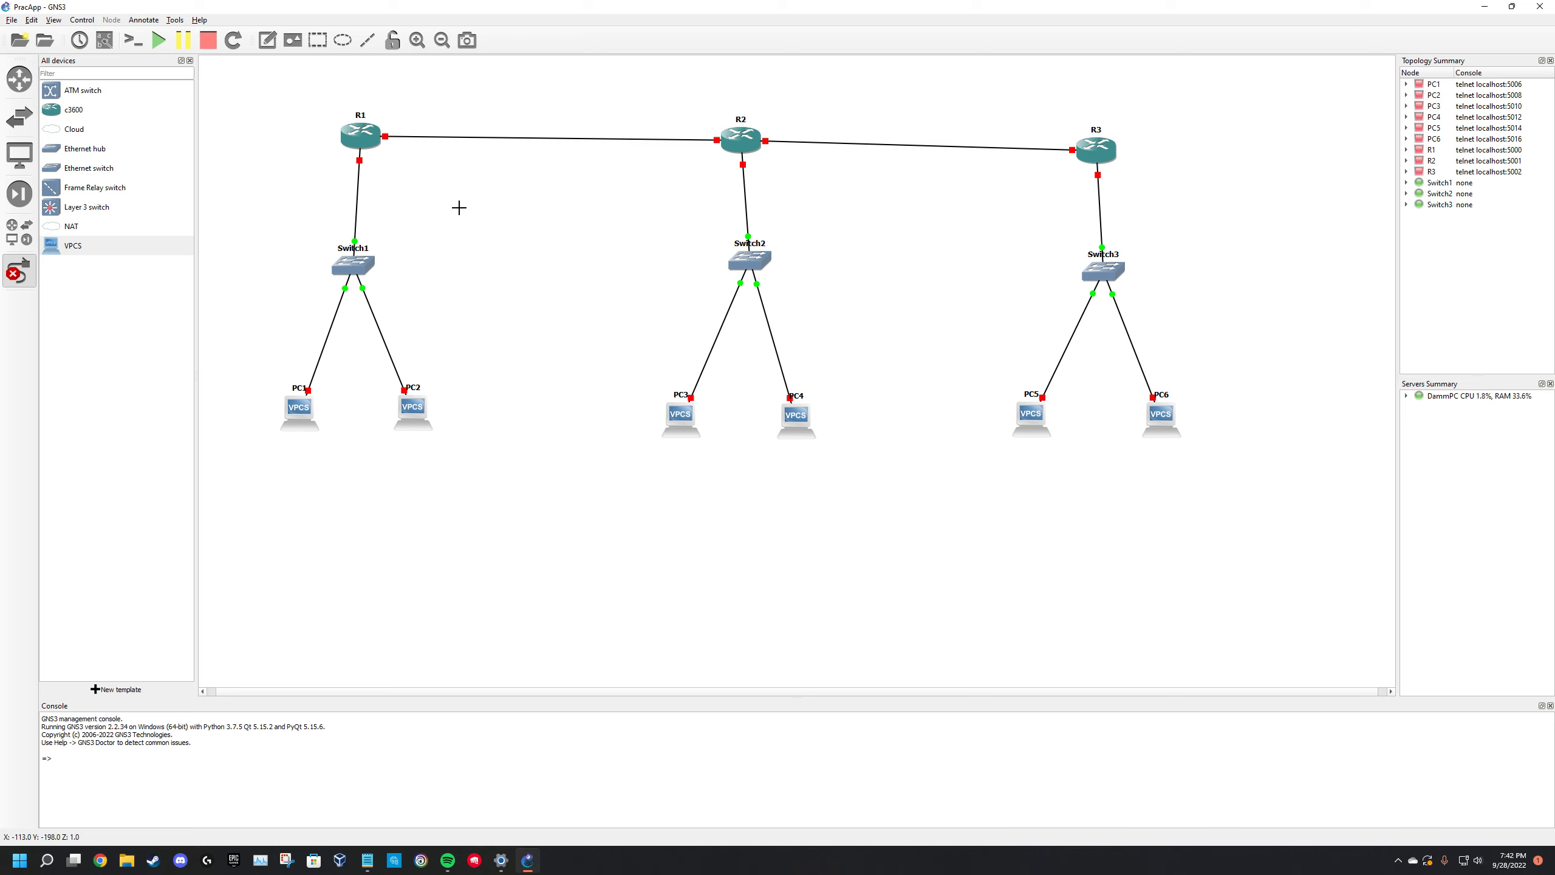
# - Start all devices and show the interface labels on the topology, leaving link drawing off
pyautogui.click(158, 40)
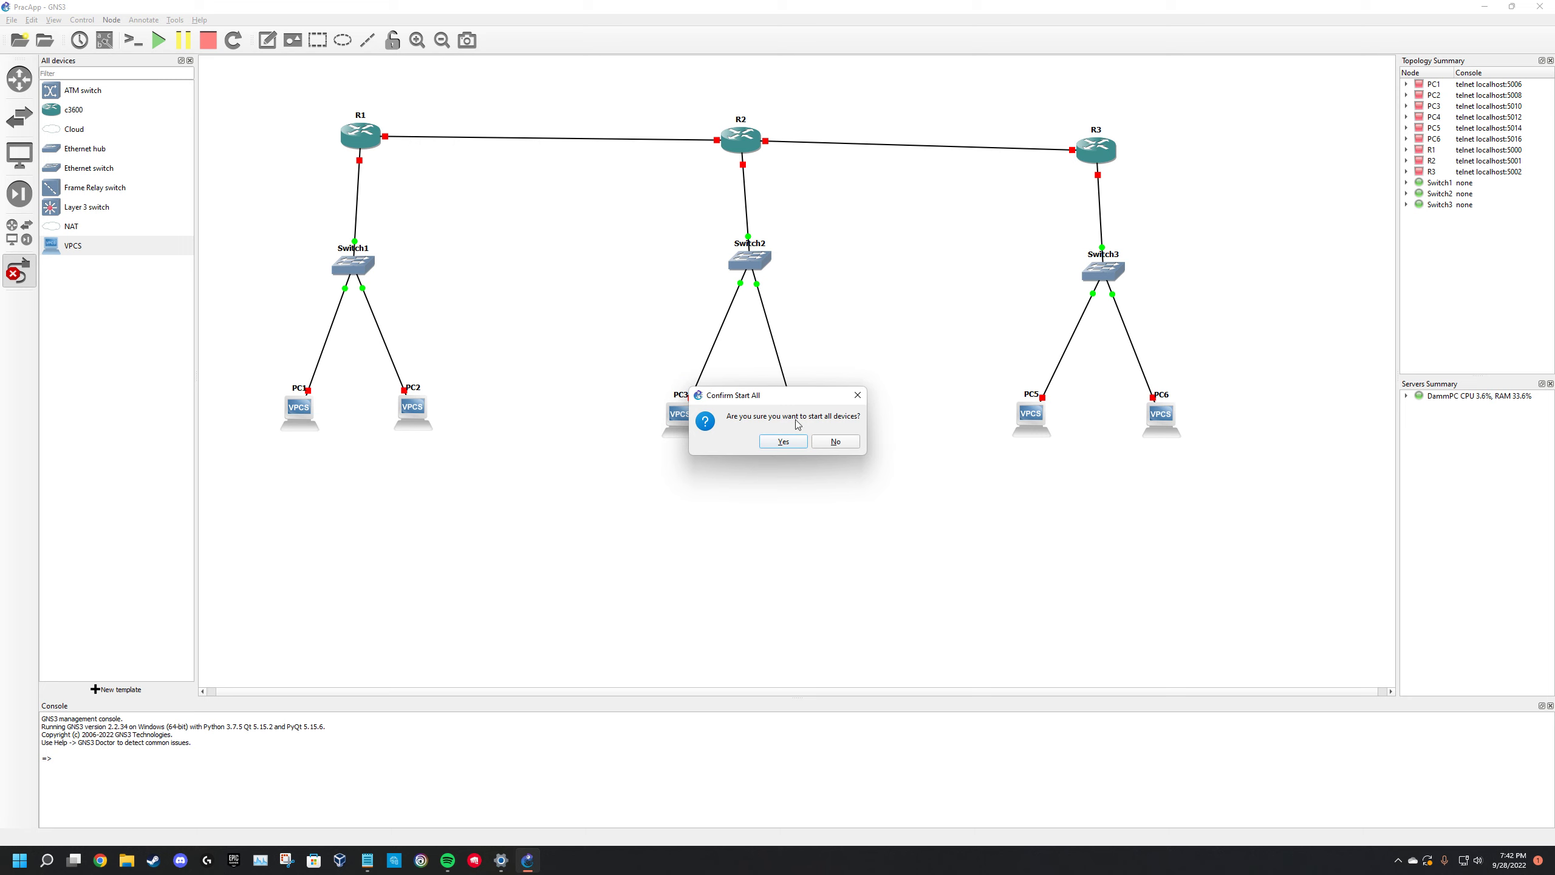
pyautogui.click(786, 438)
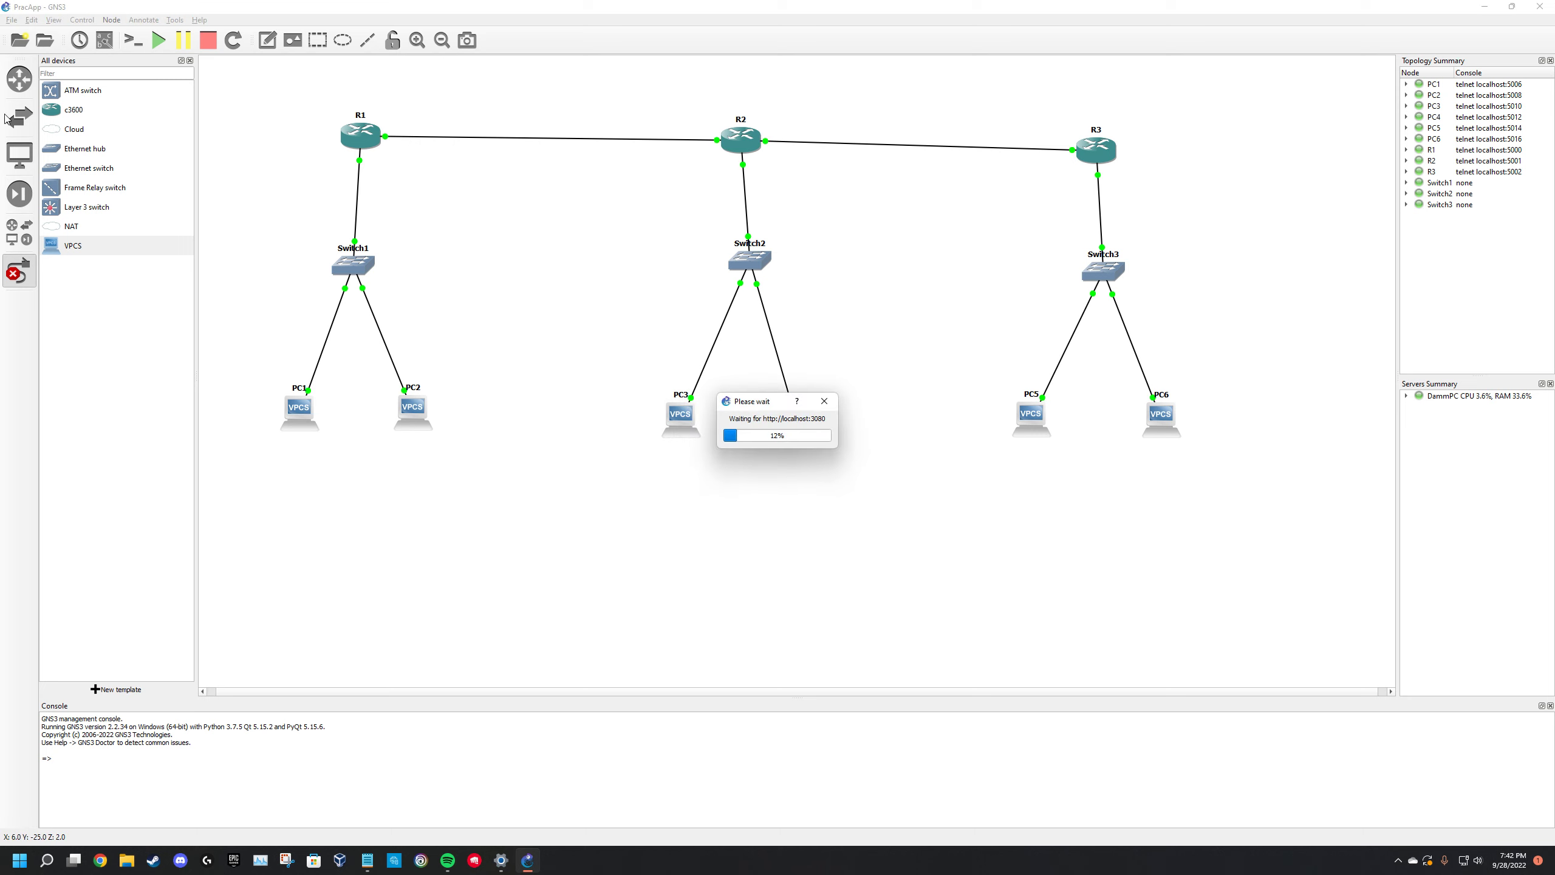
pyautogui.click(104, 41)
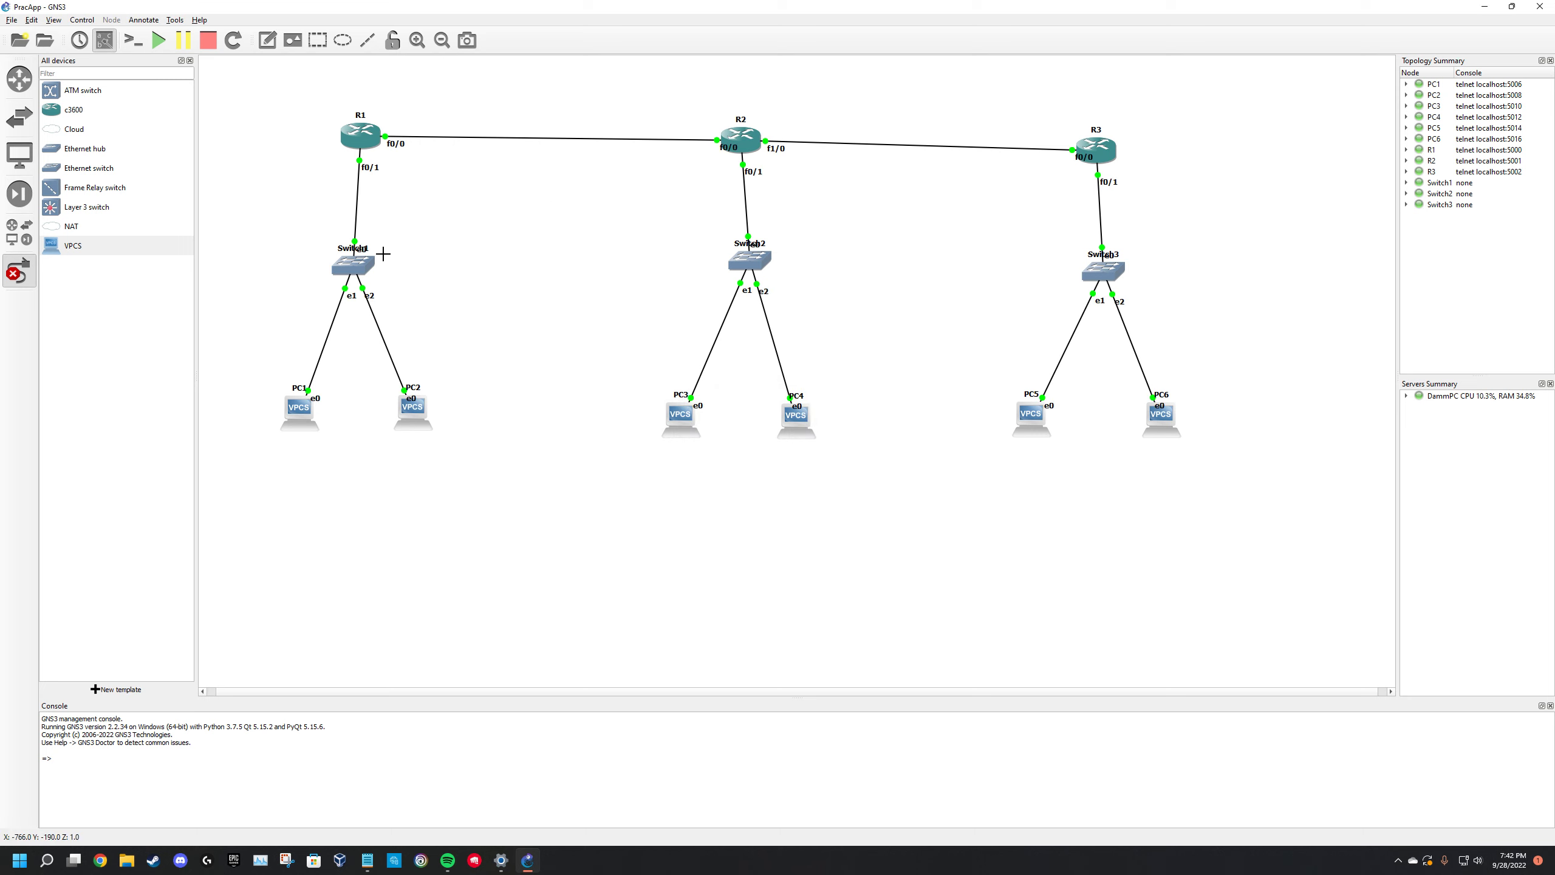
pyautogui.click(104, 40)
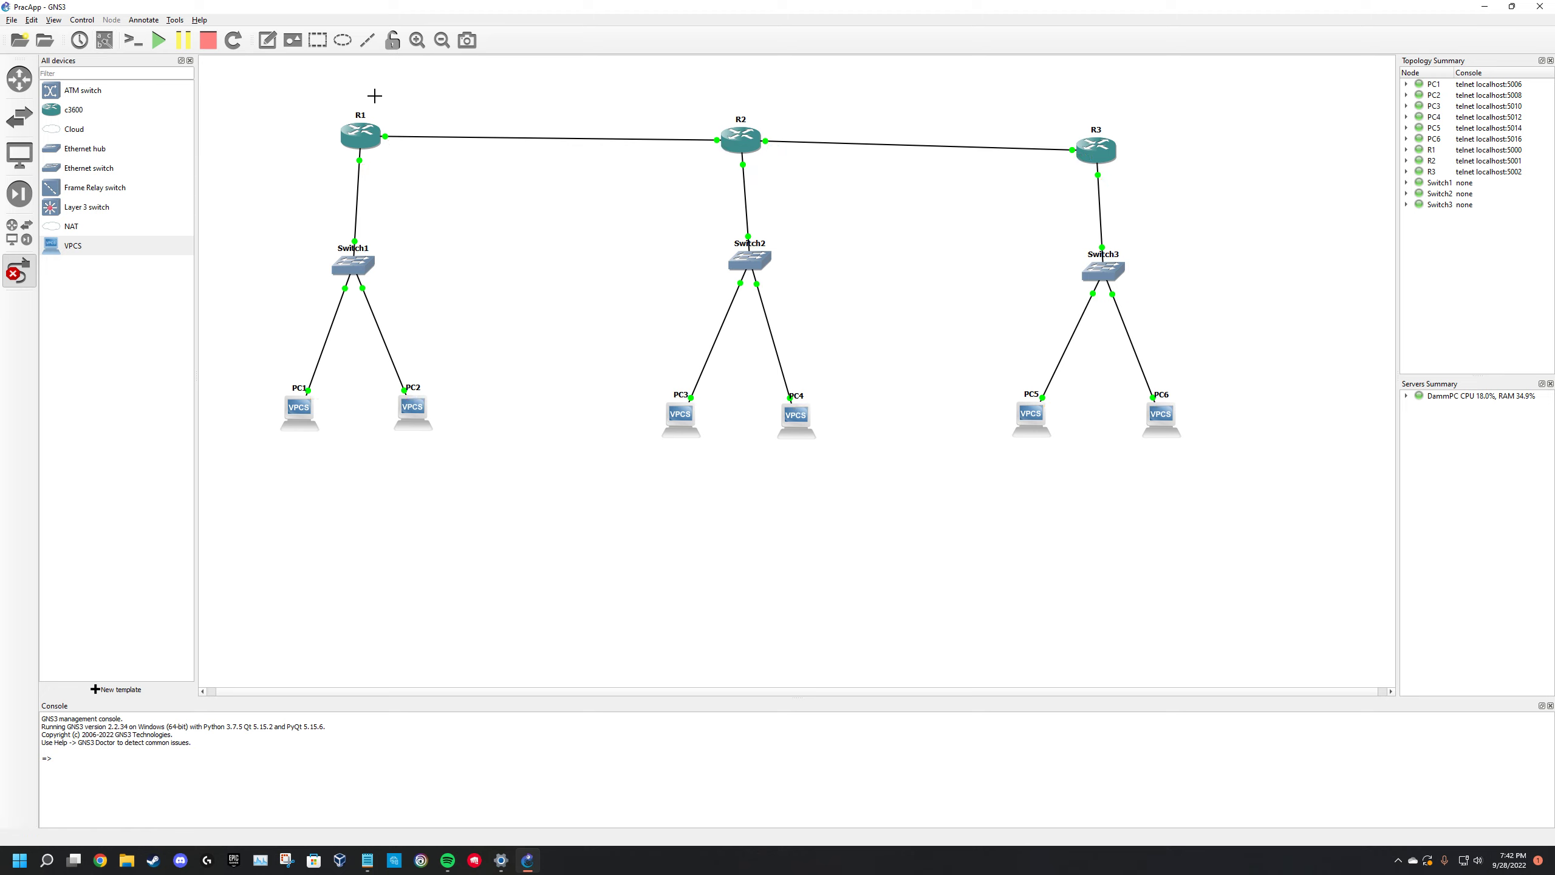
pyautogui.click(104, 40)
pyautogui.click(28, 283)
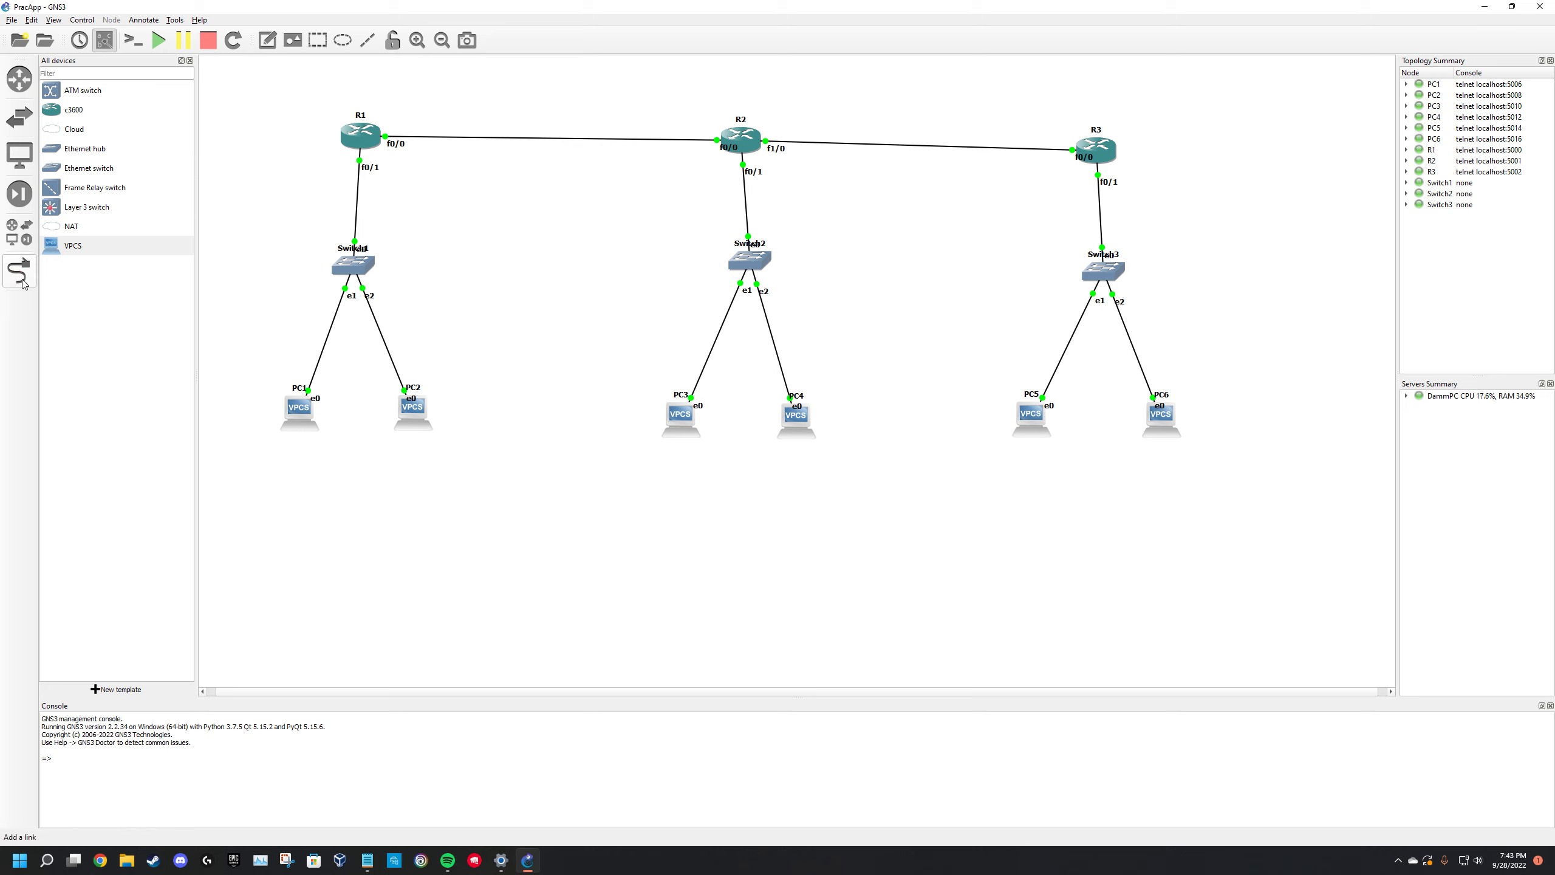
# - Reposition the interface and name labels around R1 and Switch1 so that they do not overlap the links
pyautogui.moveTo(369, 167)
pyautogui.mouseDown()
pyautogui.moveTo(400, 133)
pyautogui.moveTo(392, 154)
pyautogui.mouseUp()
pyautogui.click(396, 174)
pyautogui.moveTo(352, 298); pyautogui.dragTo(366, 251)
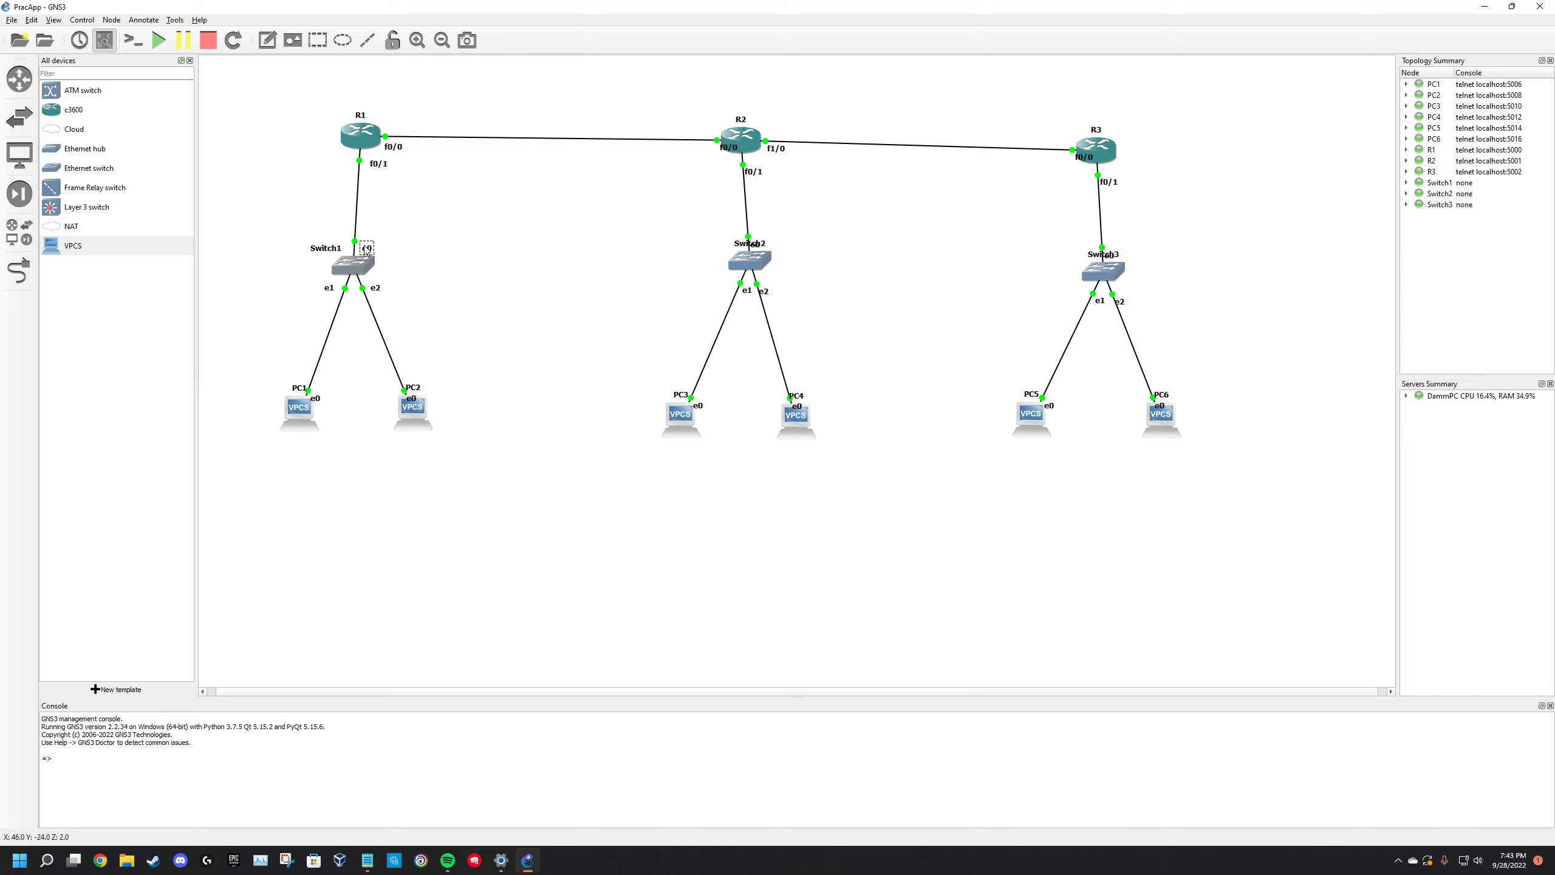
pyautogui.moveTo(747, 290)
pyautogui.mouseDown()
pyautogui.moveTo(728, 288)
pyautogui.moveTo(745, 294)
pyautogui.mouseUp()
pyautogui.moveTo(331, 290)
pyautogui.mouseDown()
pyautogui.moveTo(351, 306)
pyautogui.moveTo(379, 291)
pyautogui.moveTo(336, 288)
pyautogui.mouseUp()
pyautogui.click(393, 298)
# - Move the overlapping name and interface labels around Switch2 and R2 clear of the devices and links
pyautogui.moveTo(745, 294); pyautogui.dragTo(720, 246)
pyautogui.click(665, 225)
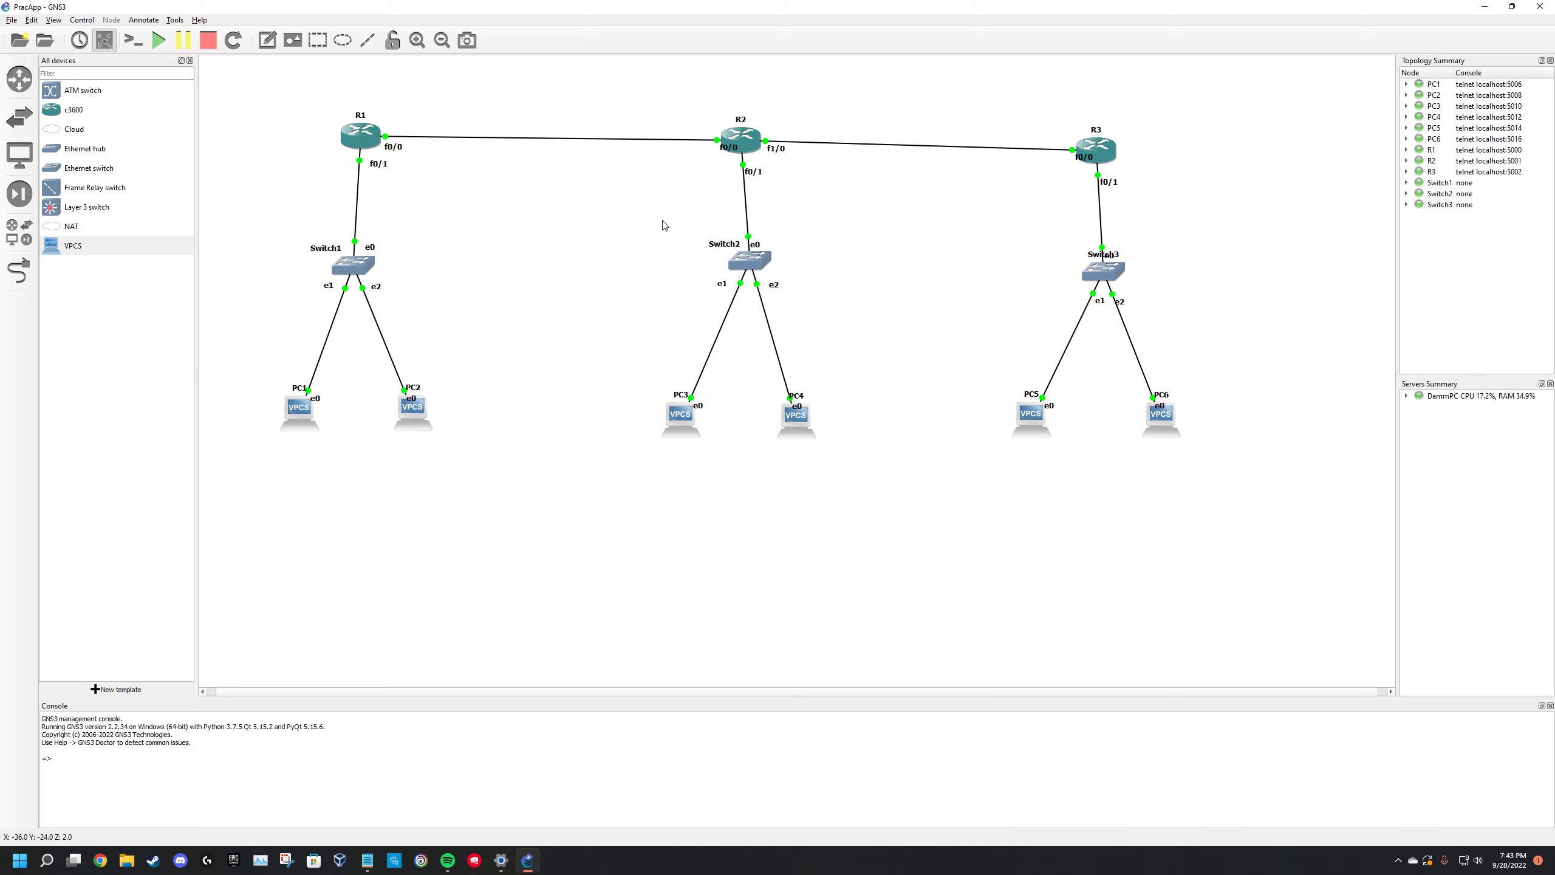
pyautogui.moveTo(732, 153); pyautogui.dragTo(765, 171)
pyautogui.click(804, 179)
# - Move the overlapping name and interface labels around R3 and Switch3 clear of the devices and links
pyautogui.moveTo(1092, 165)
pyautogui.mouseDown()
pyautogui.moveTo(1070, 171)
pyautogui.moveTo(1096, 180)
pyautogui.moveTo(1080, 177)
pyautogui.mouseUp()
pyautogui.click(1126, 186)
pyautogui.click(1137, 201)
pyautogui.moveTo(1096, 256); pyautogui.dragTo(1077, 294)
pyautogui.click(1121, 301)
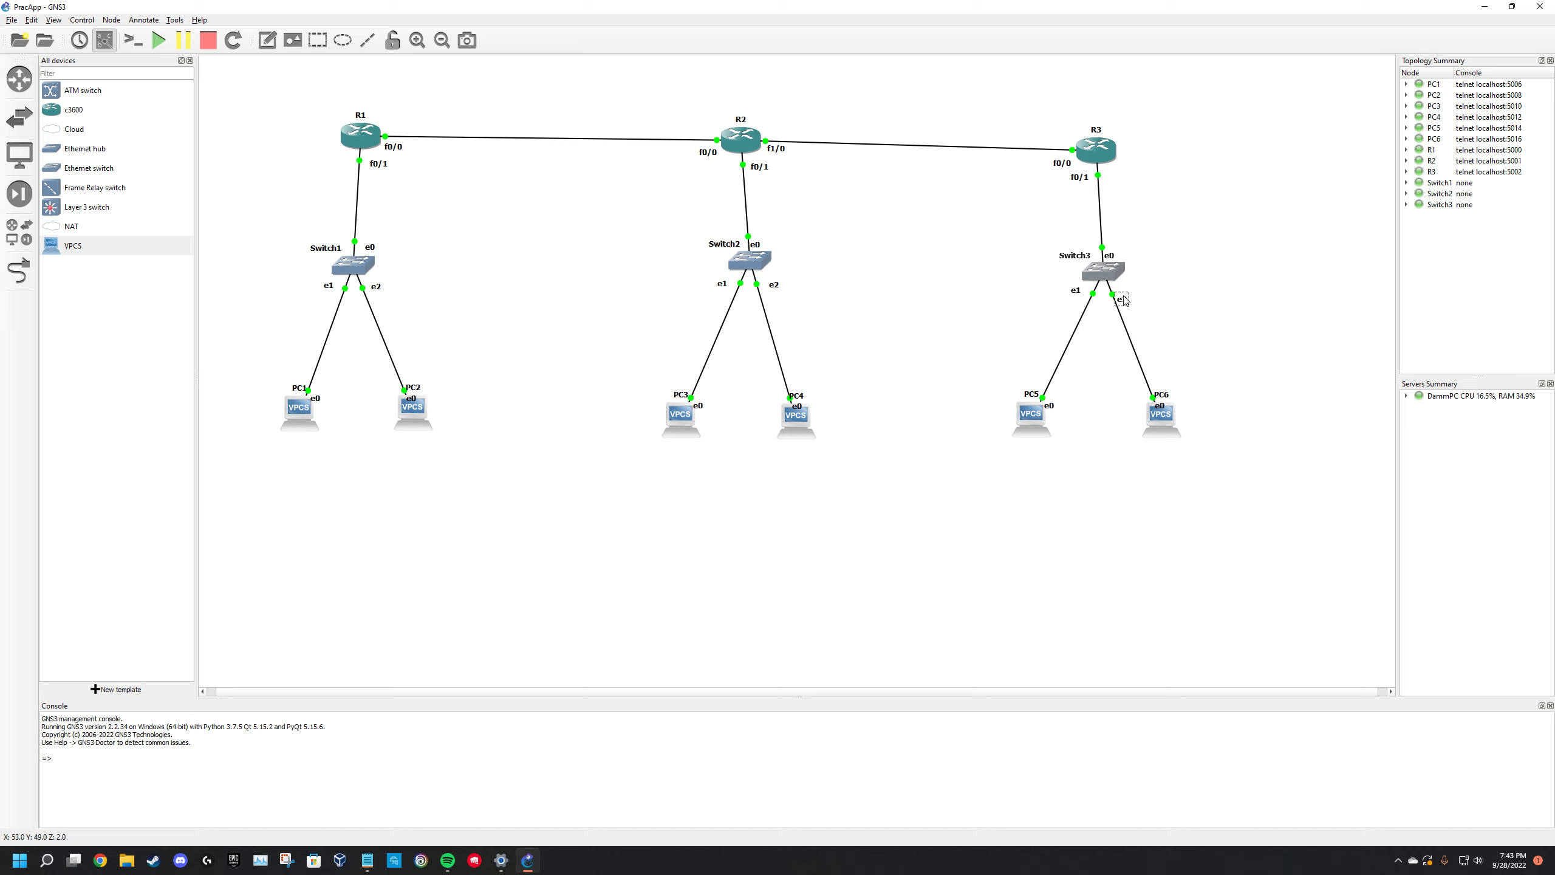
# - Separate the overlapping name and interface labels at PC6, PC5, PC4, PC1 and PC2
pyautogui.moveTo(1159, 406); pyautogui.dragTo(1170, 450)
pyautogui.moveTo(1031, 405); pyautogui.dragTo(1032, 397)
pyautogui.moveTo(804, 396); pyautogui.dragTo(818, 399)
pyautogui.moveTo(1175, 446); pyautogui.dragTo(1172, 398)
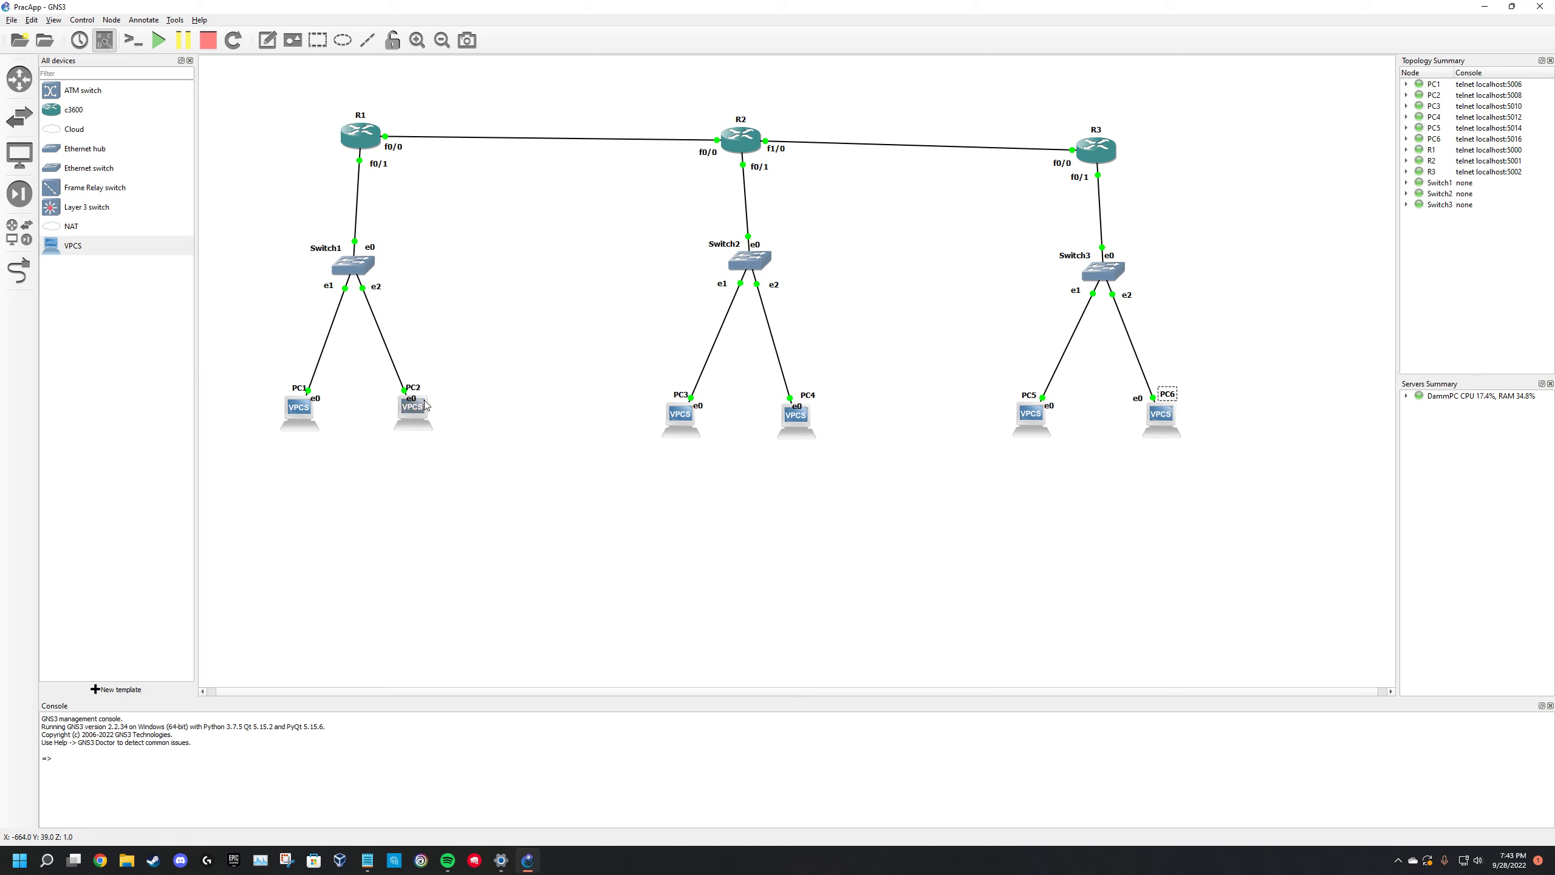
pyautogui.moveTo(300, 388); pyautogui.dragTo(297, 388)
pyautogui.click(318, 399)
pyautogui.moveTo(412, 401); pyautogui.dragTo(328, 398)
pyautogui.click(466, 353)
# - Add the text note 192.168.10.1 and place it beside R1's f0/1 interface
pyautogui.click(267, 40)
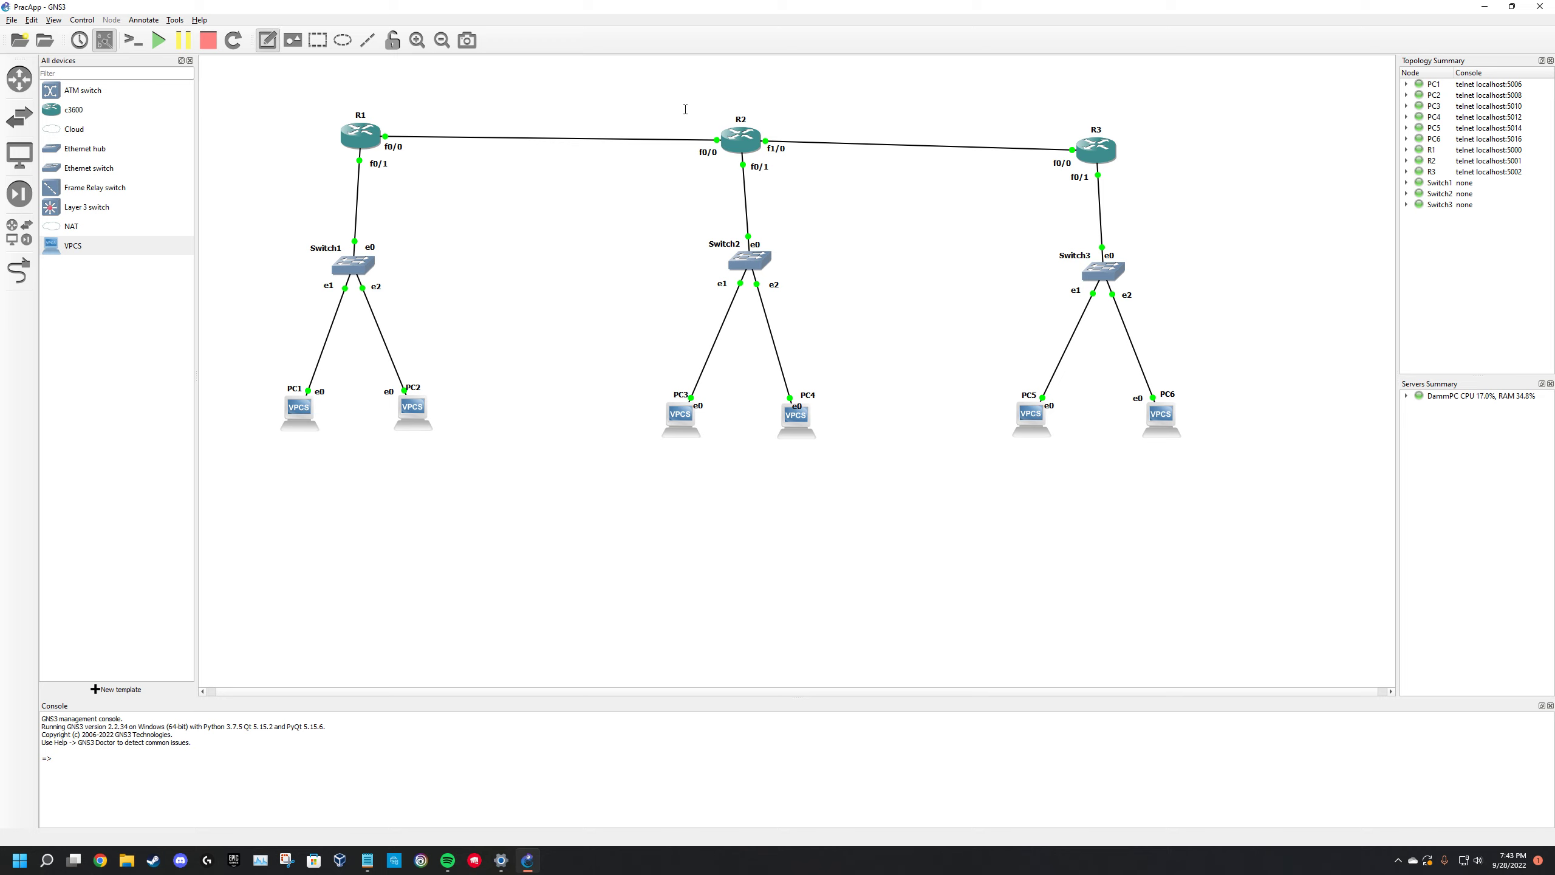
pyautogui.click(331, 158)
pyautogui.write('192.168.10.1')
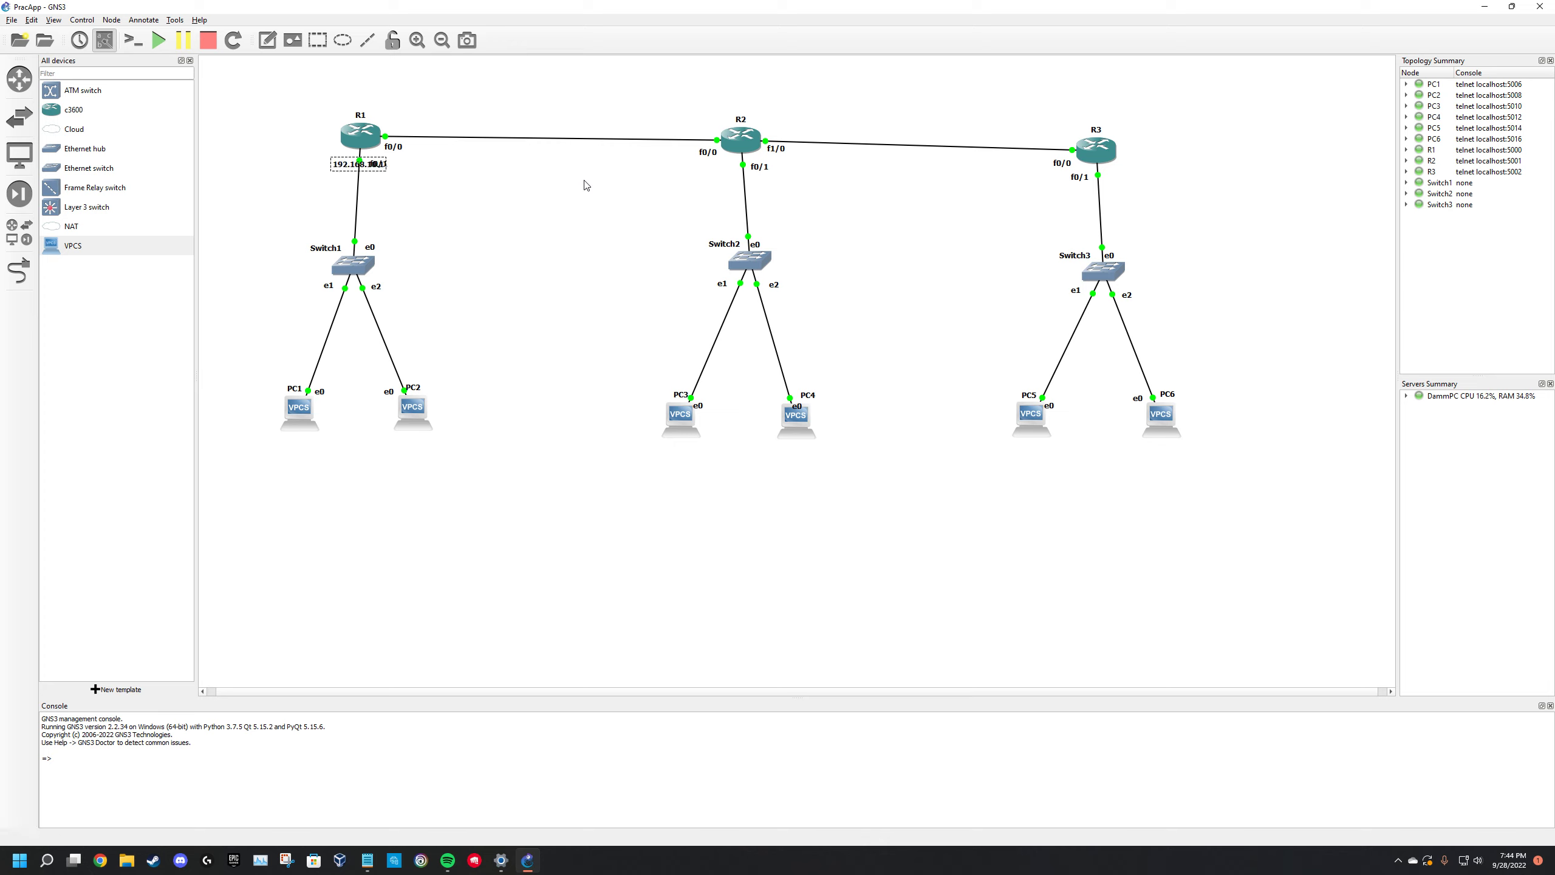
pyautogui.moveTo(360, 167); pyautogui.dragTo(324, 159)
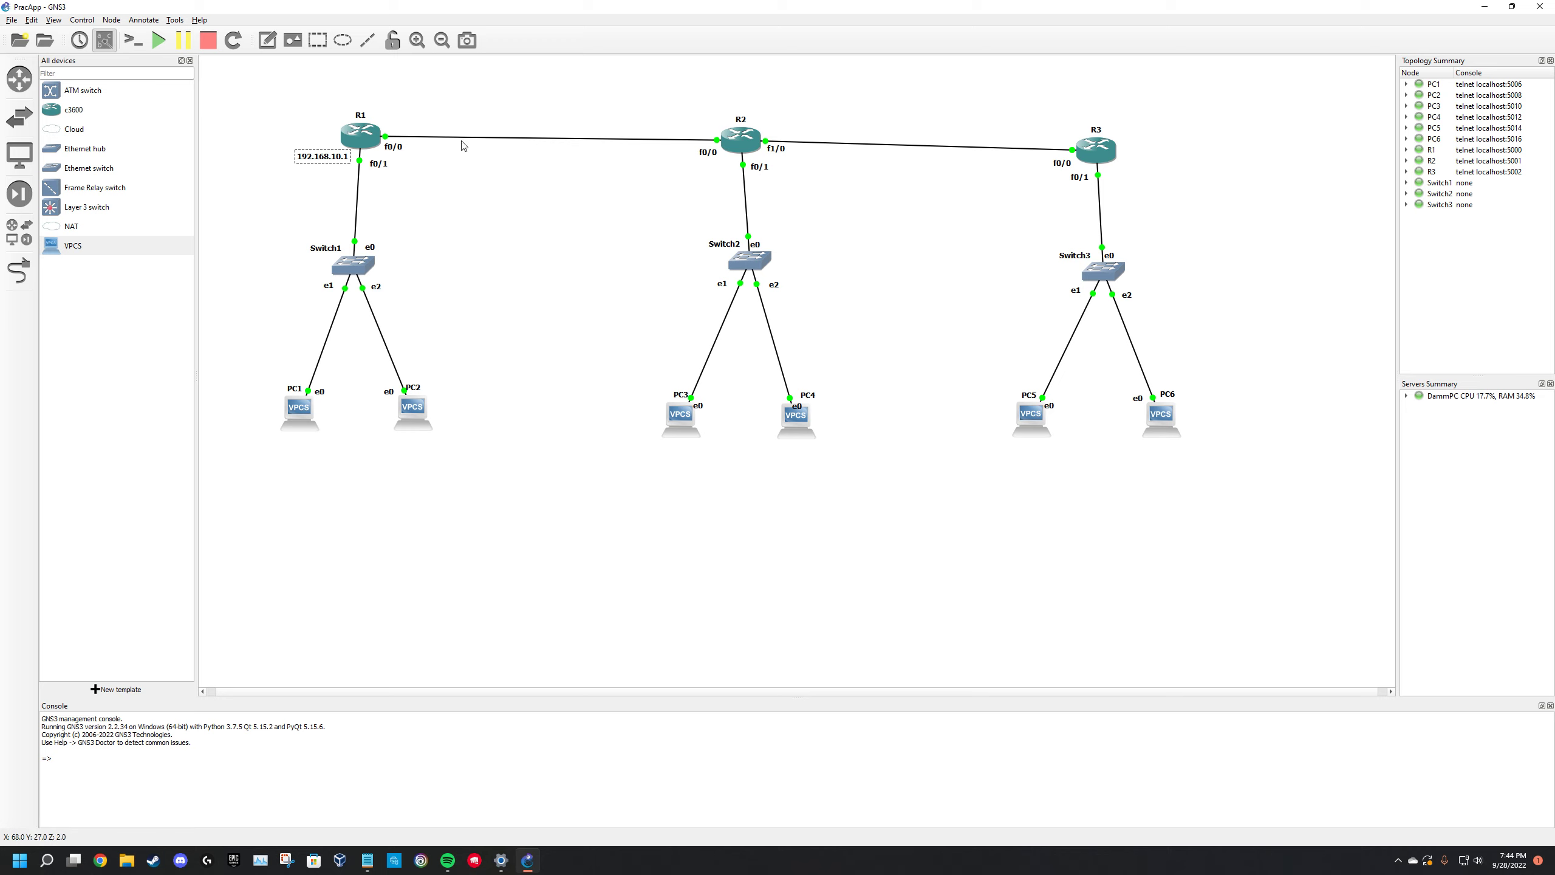
# - Add the text note 192.168.20.1 and place it beside R2's f0/1 interface
pyautogui.click(267, 40)
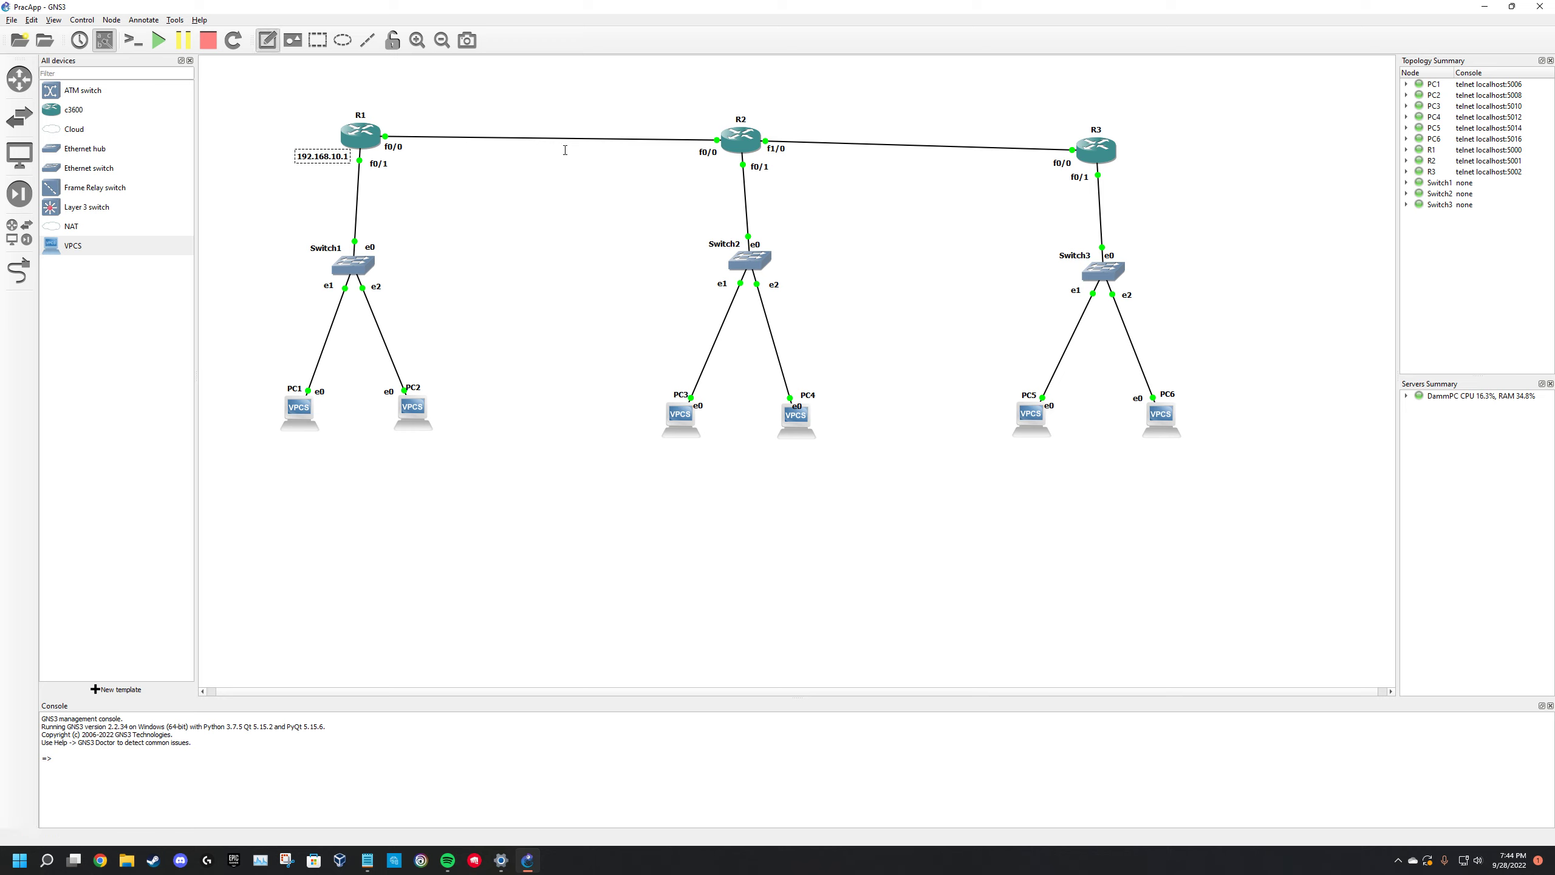
pyautogui.click(693, 171)
pyautogui.write('192.168.20.1')
pyautogui.click(873, 184)
pyautogui.moveTo(721, 178); pyautogui.dragTo(712, 171)
pyautogui.click(815, 195)
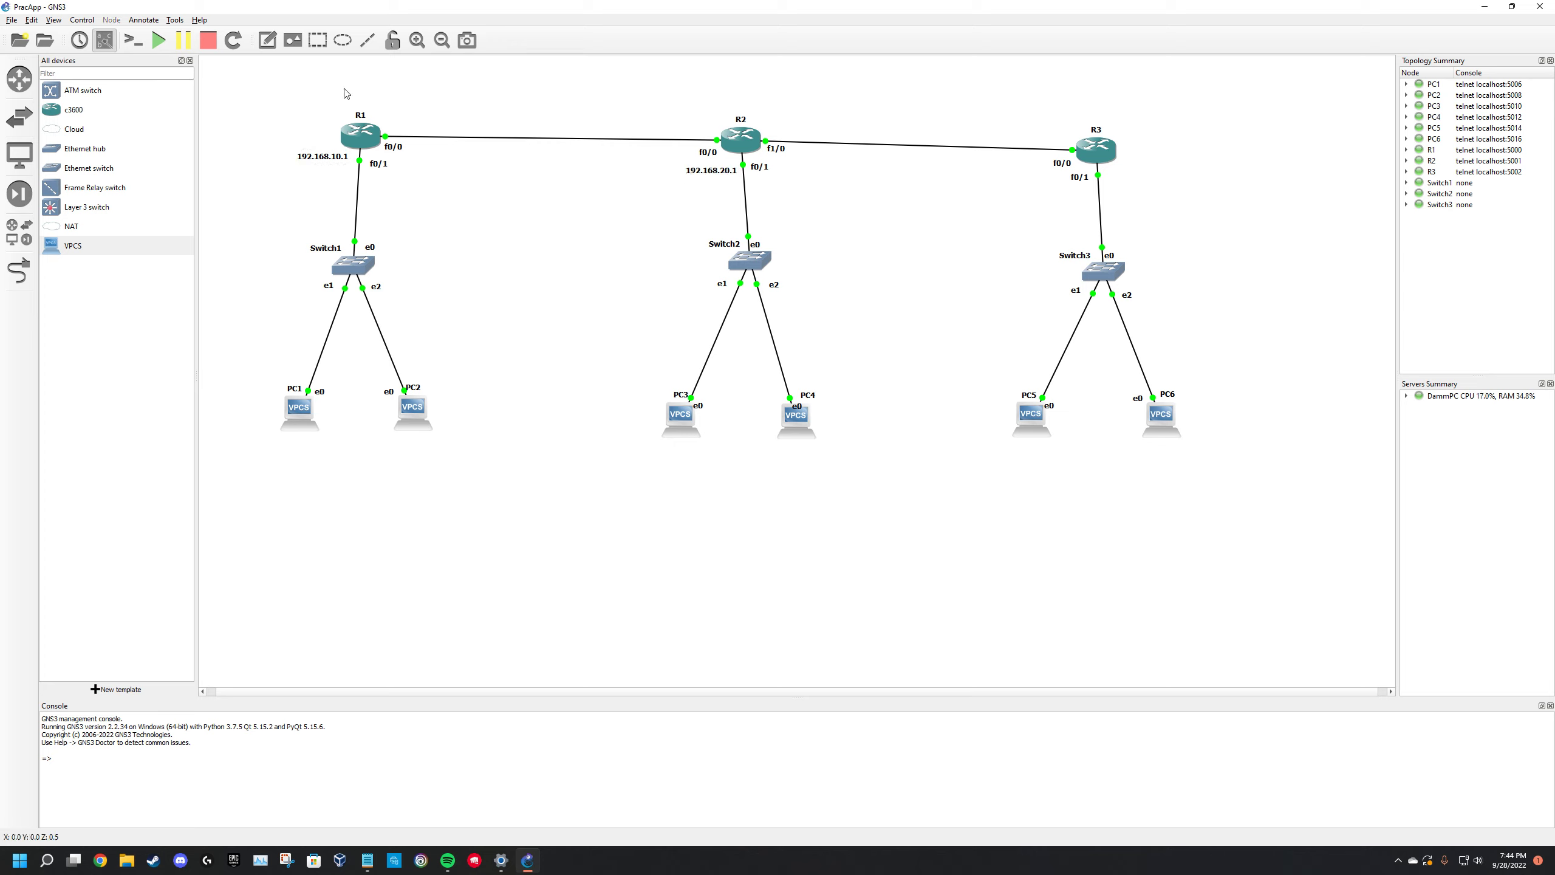
# - Add the text note 192.168.30.1 and arrange it with the f0/1 label on opposite sides of R3's link to Switch3
pyautogui.click(268, 42)
pyautogui.click(1127, 179)
pyautogui.write('192.168.30.1')
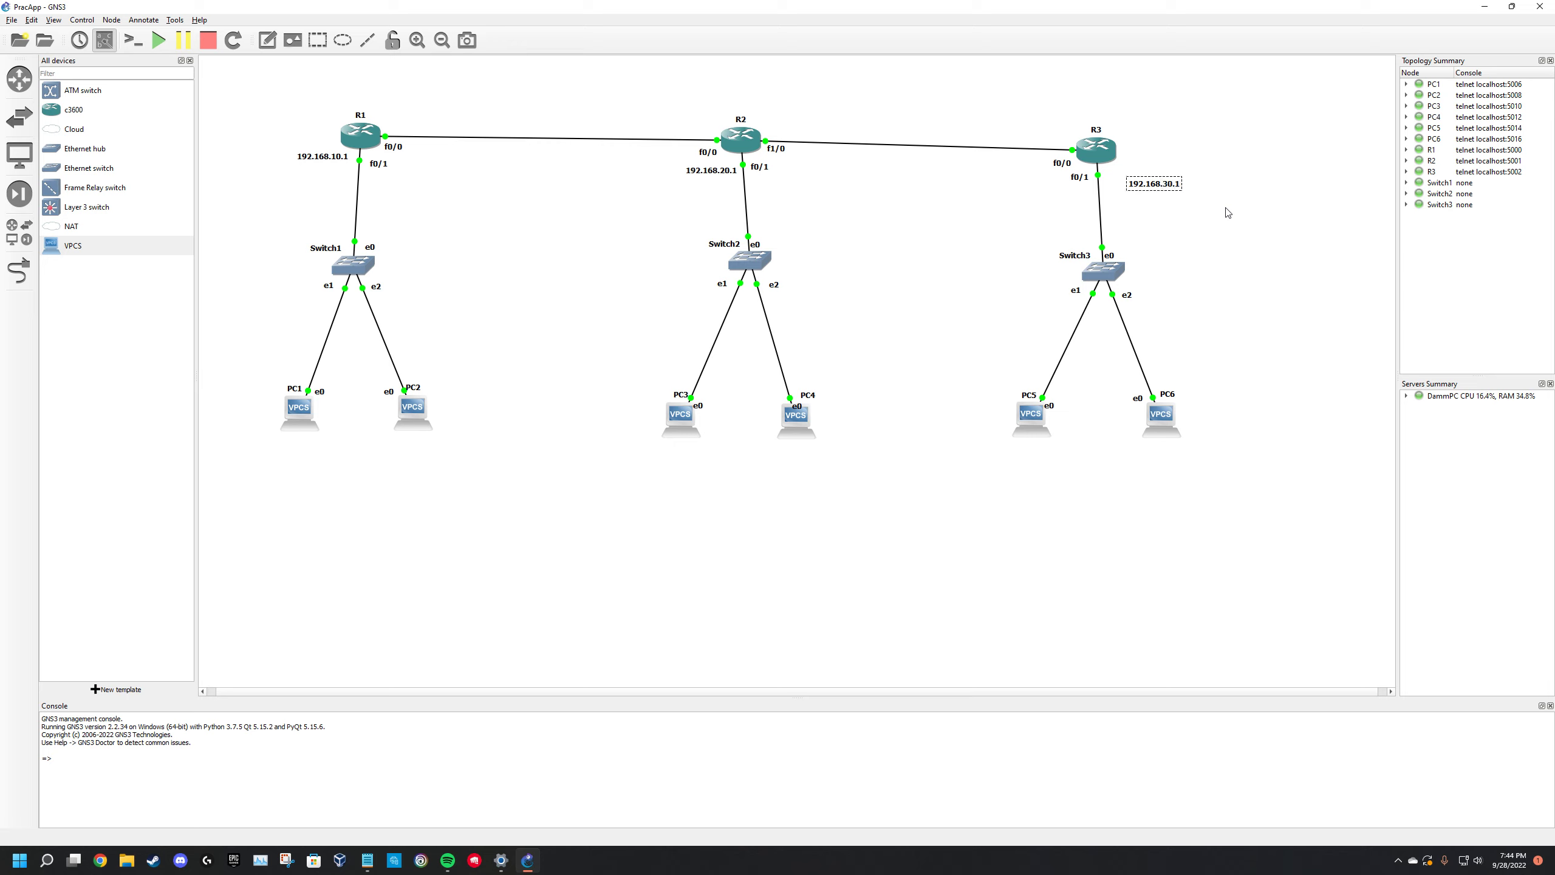
pyautogui.click(1228, 213)
pyautogui.moveTo(1081, 179)
pyautogui.mouseDown()
pyautogui.moveTo(1117, 178)
pyautogui.moveTo(1066, 179)
pyautogui.mouseUp()
pyautogui.click(1151, 200)
pyautogui.moveTo(1078, 183); pyautogui.dragTo(1078, 184)
pyautogui.click(1158, 207)
# - Add the text note 10.0.0.1 above R1's f0/0 interface
pyautogui.click(267, 40)
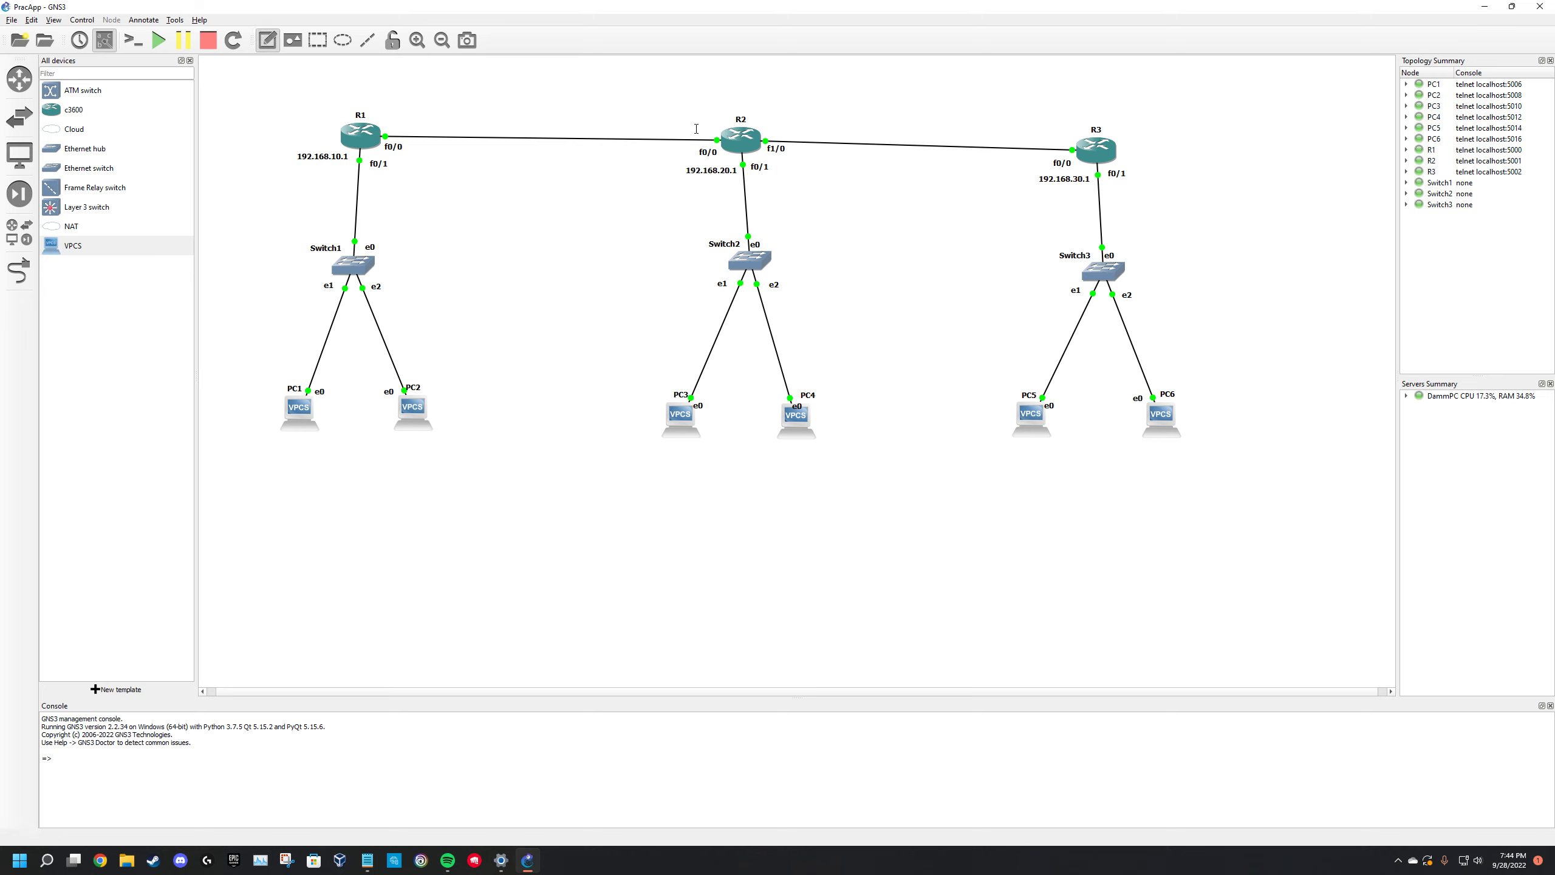
pyautogui.click(385, 124)
pyautogui.write('10.0.0.1')
pyautogui.moveTo(413, 131); pyautogui.dragTo(411, 124)
pyautogui.click(438, 121)
# - Add the text note 10.0.0.2 above R2's f0/0 interface
pyautogui.click(267, 40)
pyautogui.click(693, 128)
pyautogui.write('10.0')
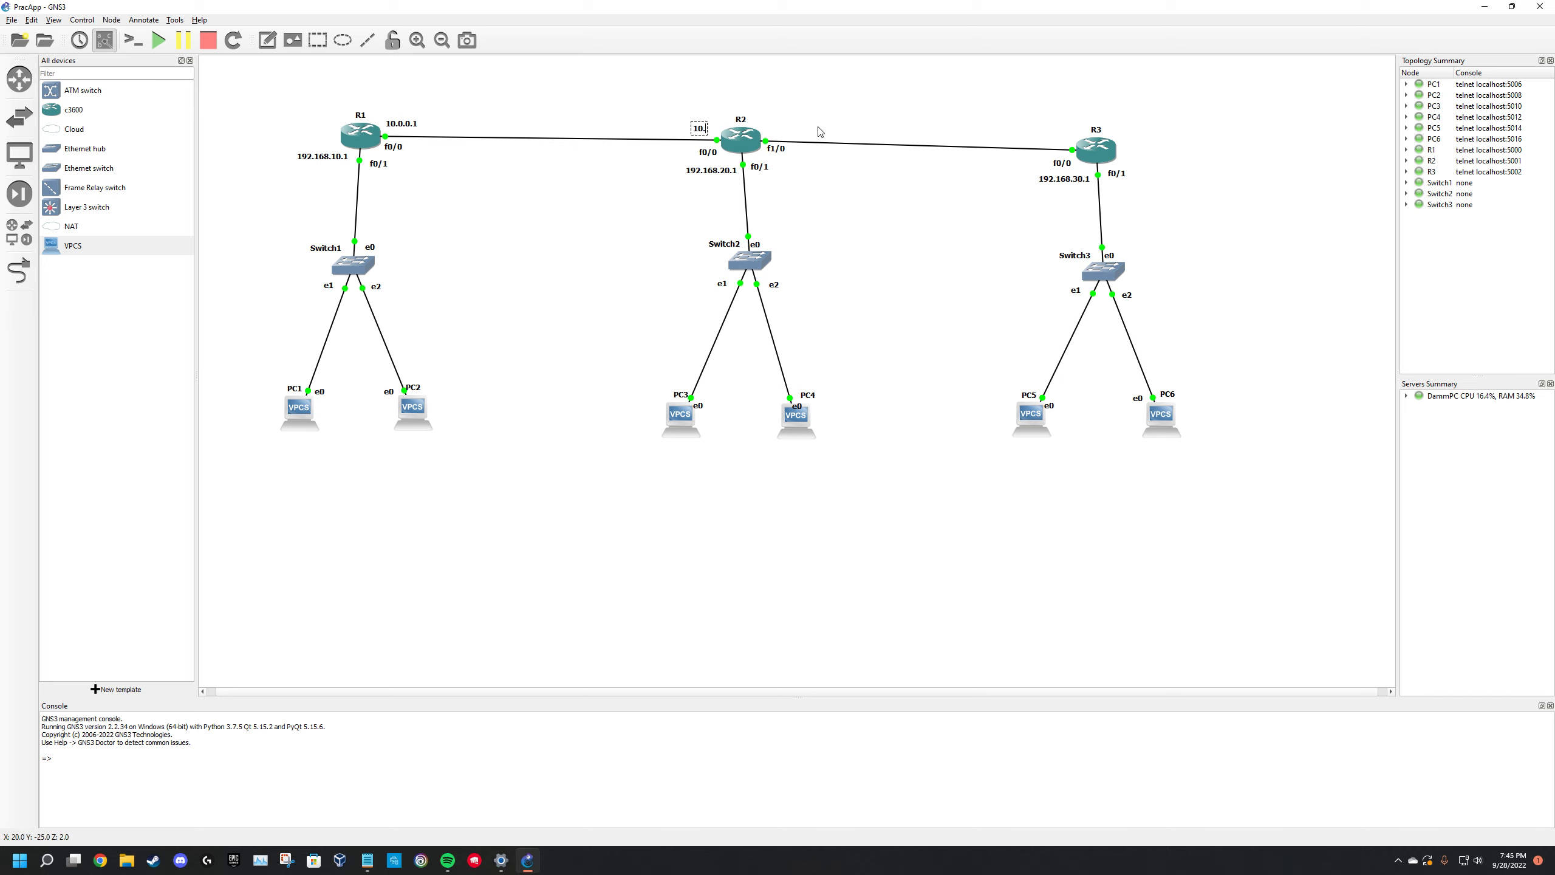
pyautogui.write('.0.2')
pyautogui.click(820, 123)
pyautogui.moveTo(706, 128); pyautogui.dragTo(695, 130)
# - Add the text note 20.0.0.1 above R2's f1/0 interface
pyautogui.click(267, 41)
pyautogui.click(768, 133)
pyautogui.write('20.0.0.1')
pyautogui.moveTo(785, 136); pyautogui.dragTo(785, 132)
# - Move the 20.0.0.1 note from R2's f1/0 interface to above R3's f0/0 interface
pyautogui.click(267, 41)
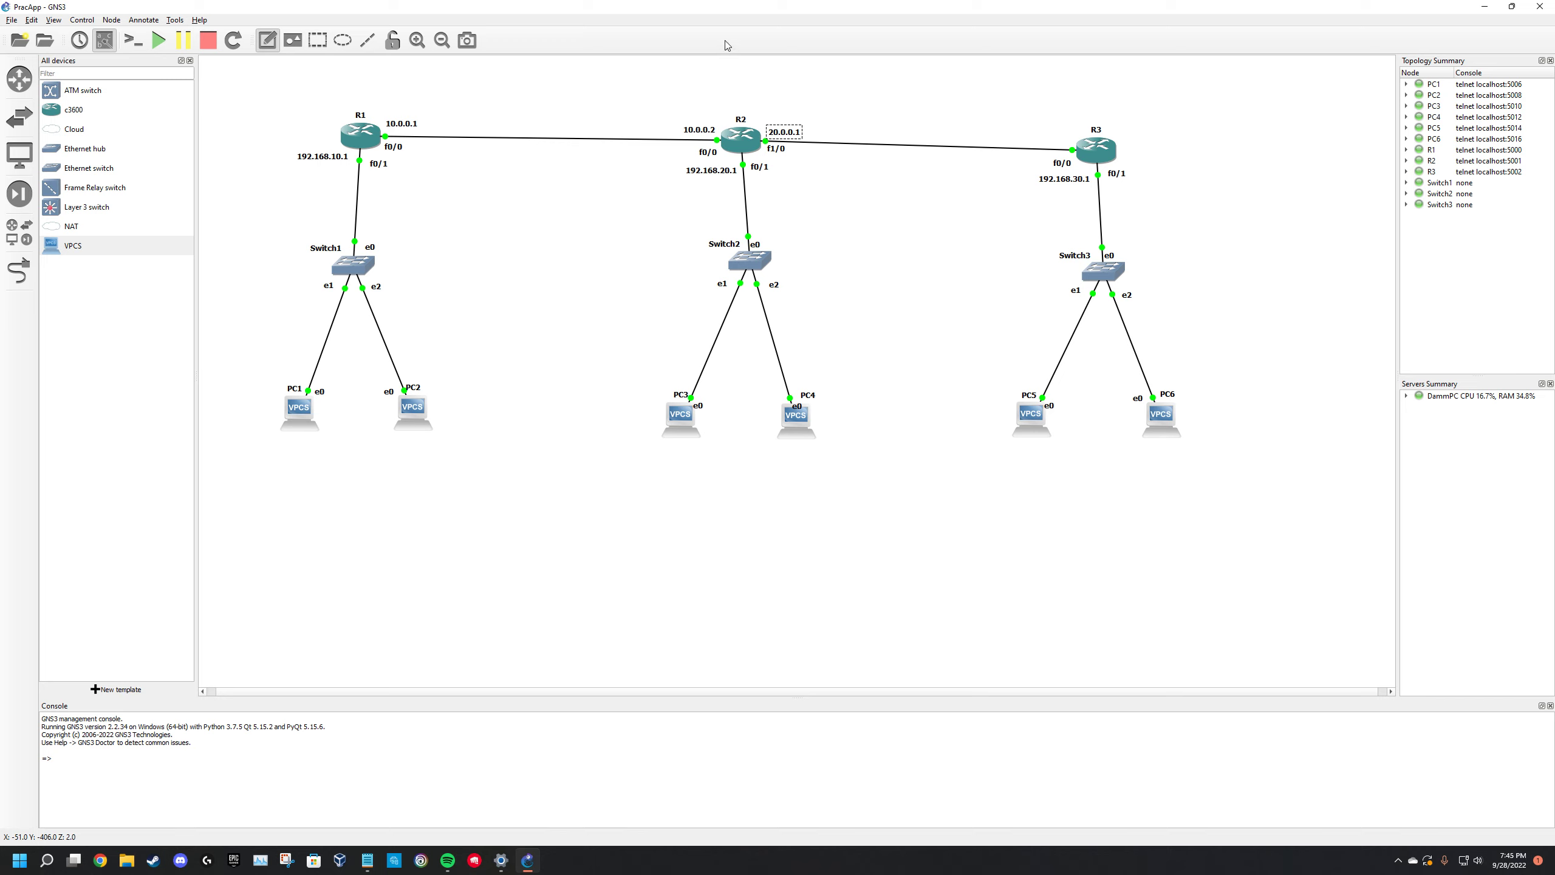
pyautogui.click(267, 40)
pyautogui.moveTo(779, 124); pyautogui.dragTo(1038, 141)
pyautogui.moveTo(789, 134); pyautogui.dragTo(1059, 139)
# - Add the text note 20.0.0.2 above R2's f1/0 interface
pyautogui.click(267, 40)
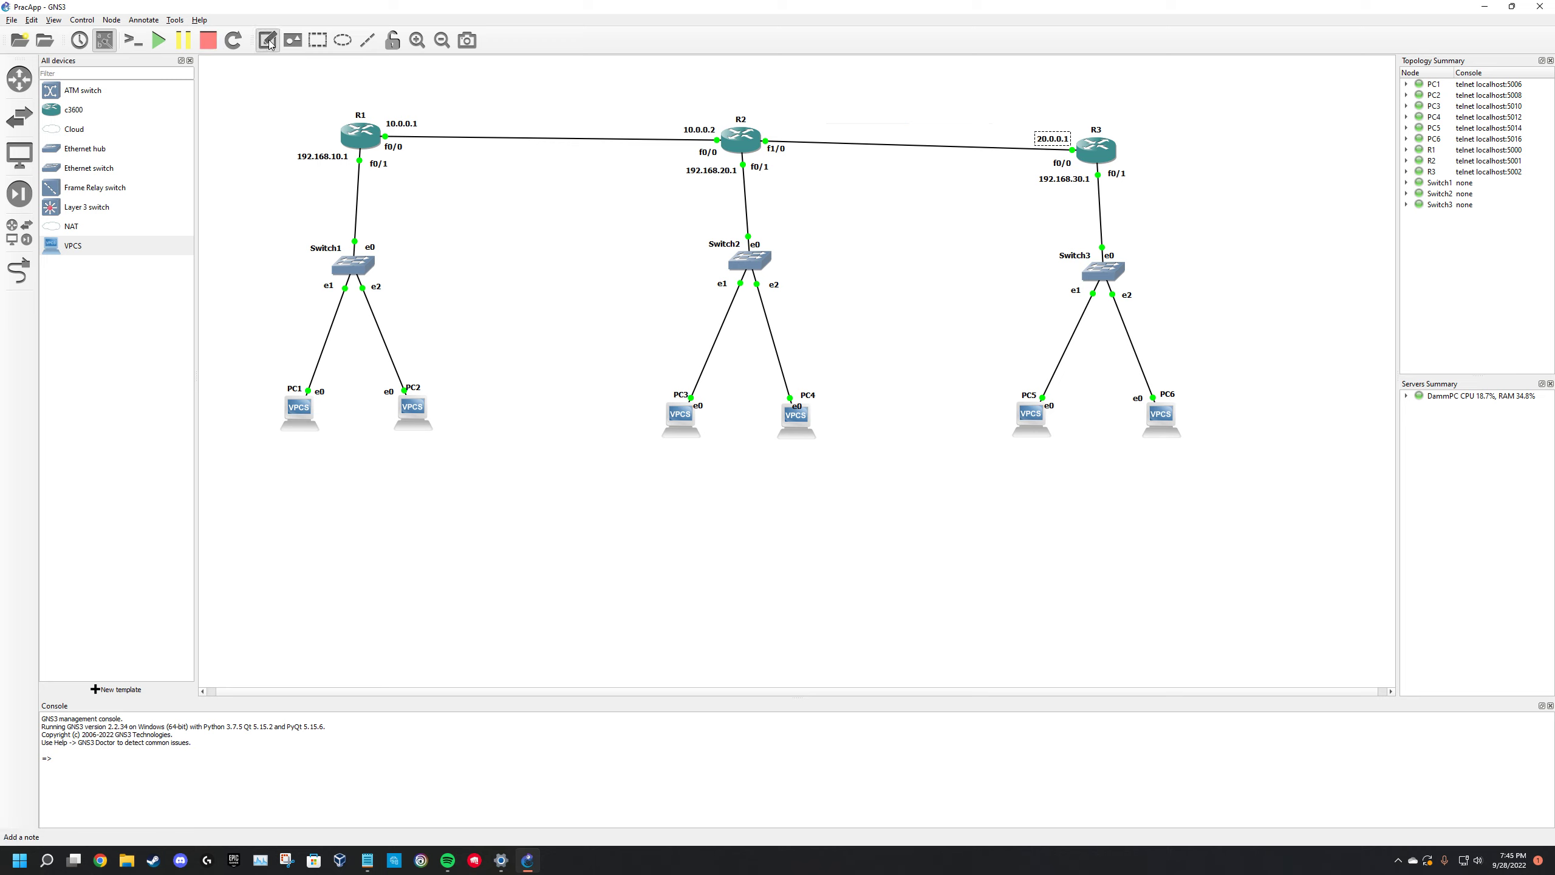
pyautogui.click(772, 130)
pyautogui.write('10.0.0.2')
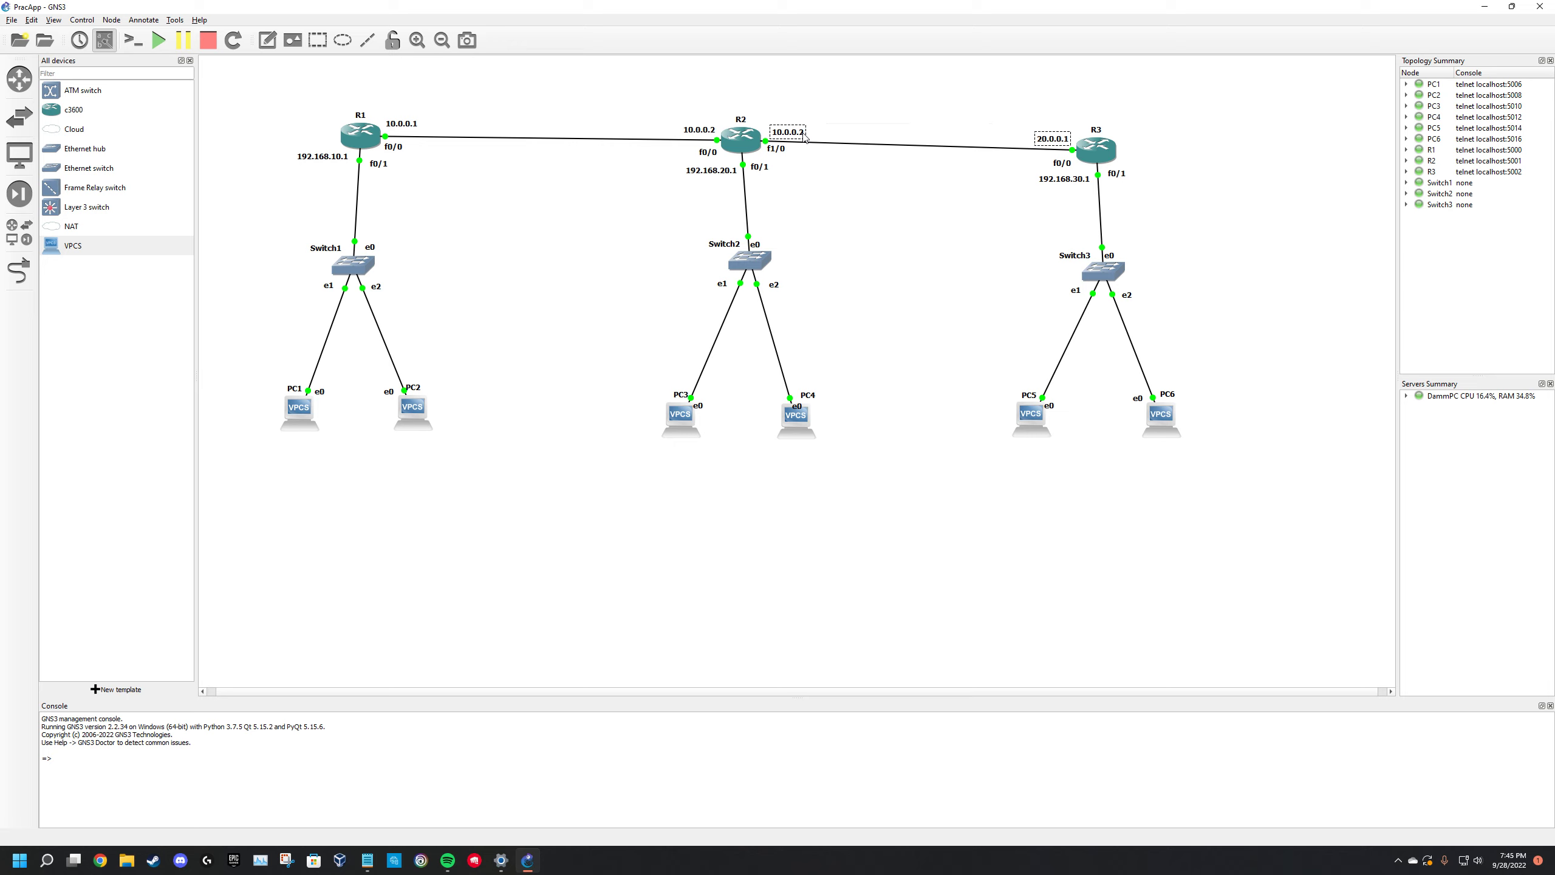
pyautogui.press('BackSpace')
pyautogui.press('BackSpace')
pyautogui.press('BackSpace')
pyautogui.press('BackSpace')
pyautogui.press('BackSpace')
pyautogui.press('BackSpace')
pyautogui.press('BackSpace')
pyautogui.press('BackSpace')
pyautogui.write('20.0.0.2')
pyautogui.click(879, 100)
pyautogui.moveTo(798, 131); pyautogui.dragTo(794, 129)
pyautogui.click(828, 173)
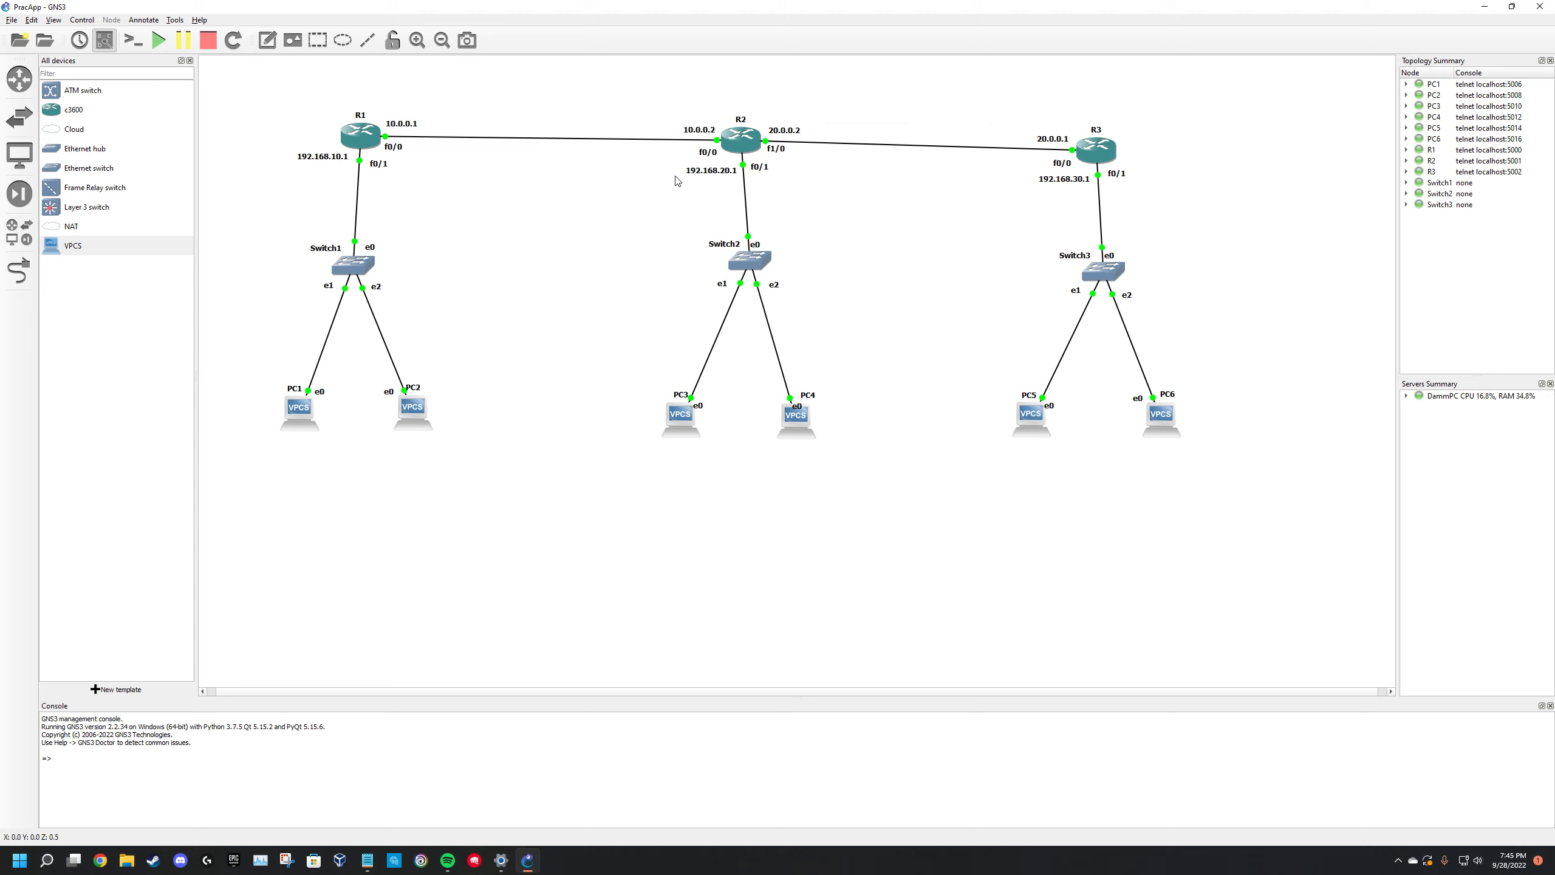
# - Add the text note 192.168.10.2 and centre it below PC1
pyautogui.click(259, 49)
pyautogui.click(281, 453)
pyautogui.write('192.168.10.2')
pyautogui.hotkey('ctrl', 'a')
pyautogui.click(410, 494)
pyautogui.moveTo(328, 464); pyautogui.dragTo(320, 457)
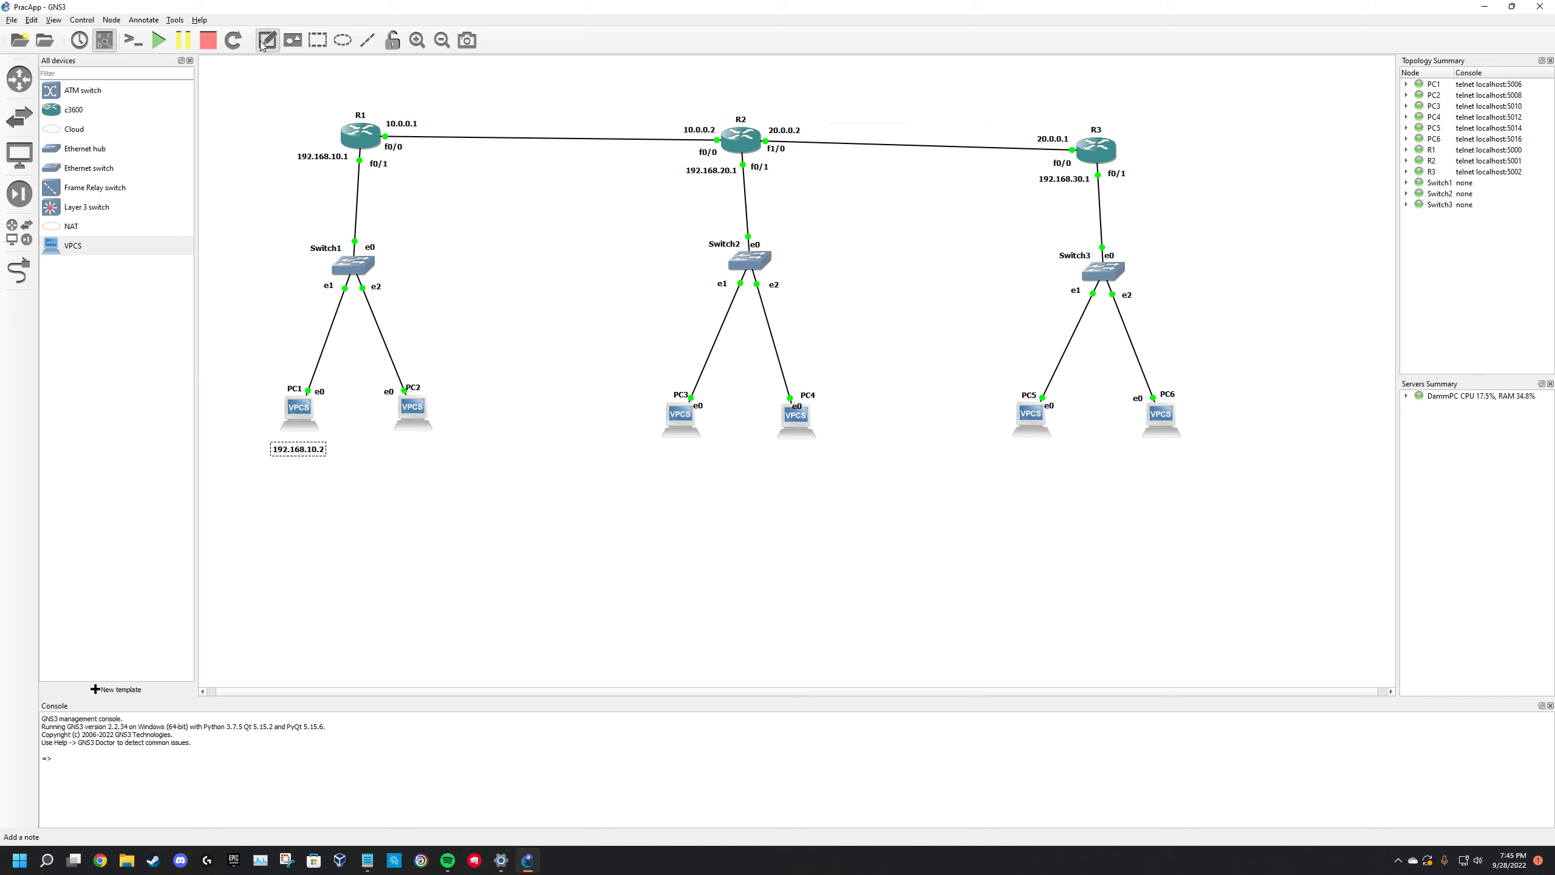
# - Paste the copied address as a note below PC2 and change it to 192.168.10.3
pyautogui.hotkey('ctrl', 'v')
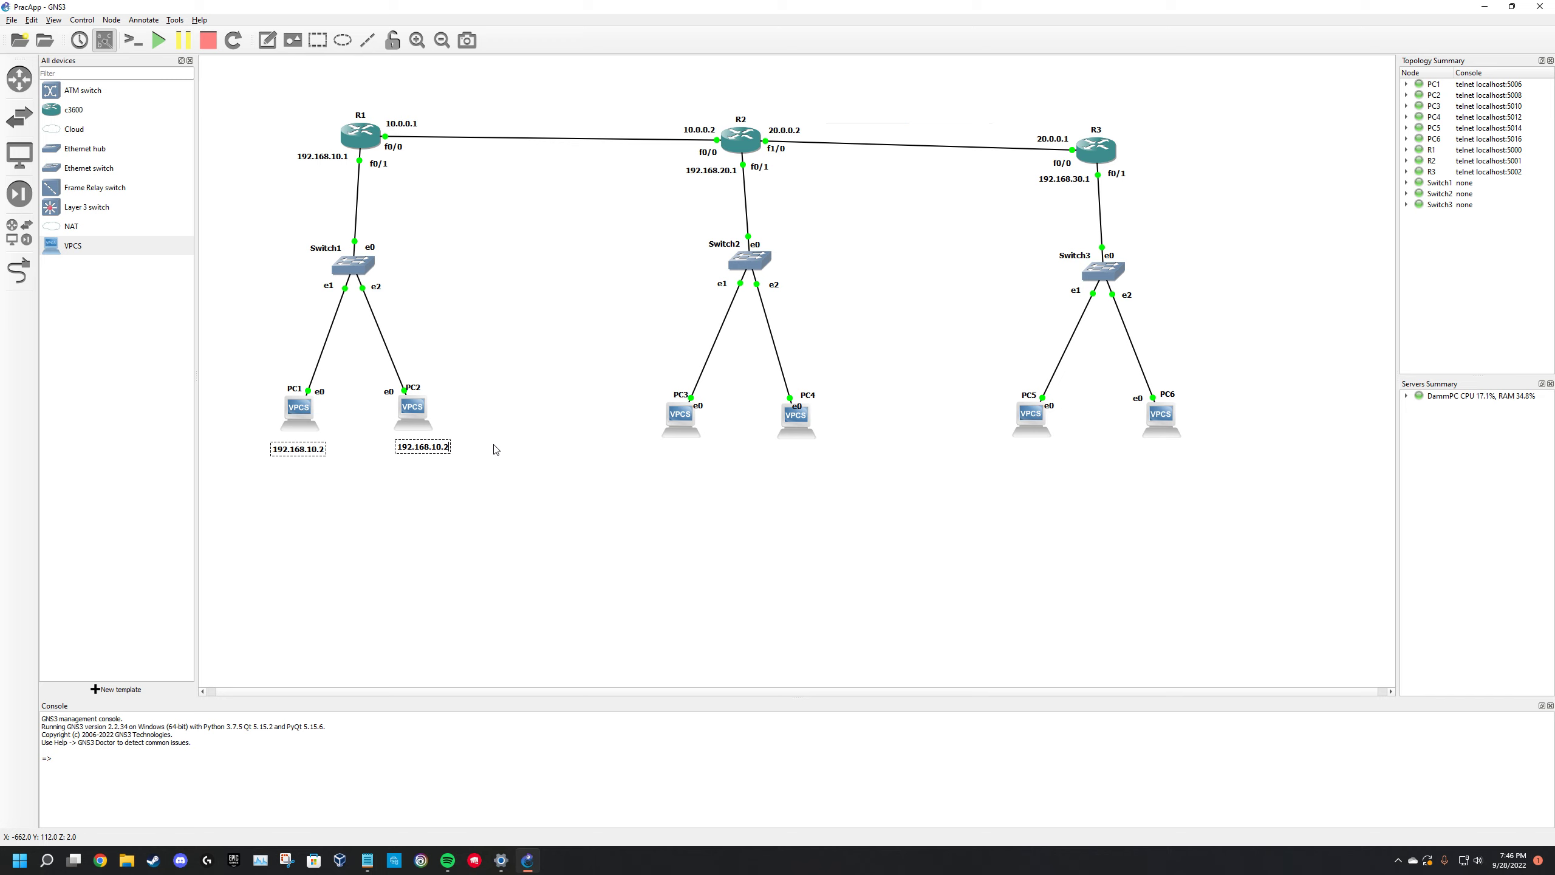
pyautogui.click(496, 448)
pyautogui.doubleClick(439, 448)
pyautogui.press('BackSpace')
pyautogui.write('3')
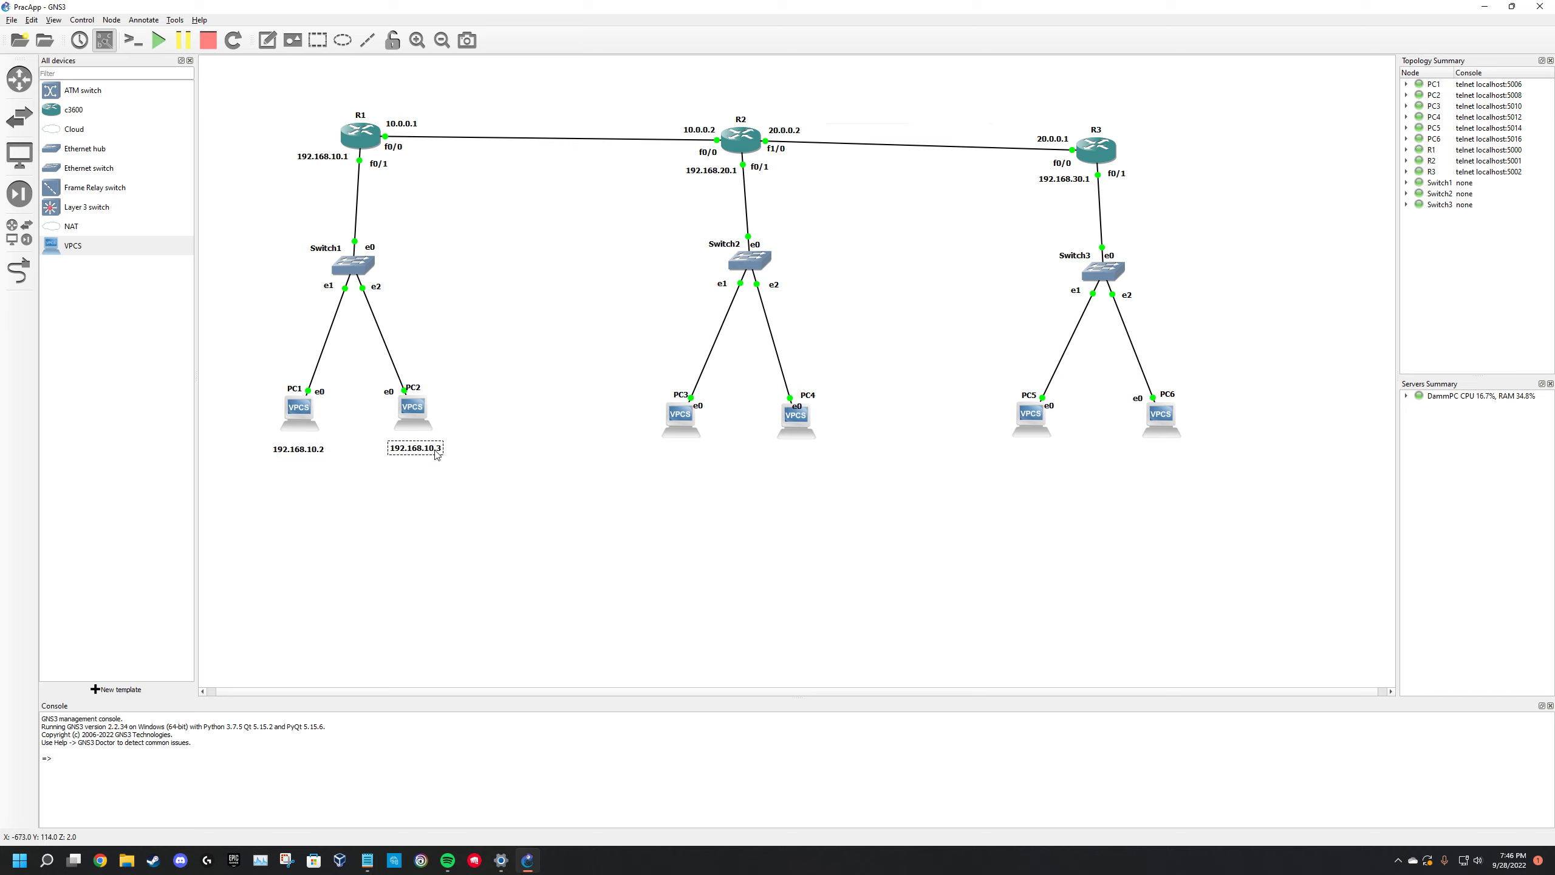
pyautogui.click(277, 462)
# - Move the e0 labels clear of PC3 and PC4, and add the text note 192.168.20.2 below PC3
pyautogui.moveTo(698, 405); pyautogui.dragTo(773, 401)
pyautogui.click(266, 41)
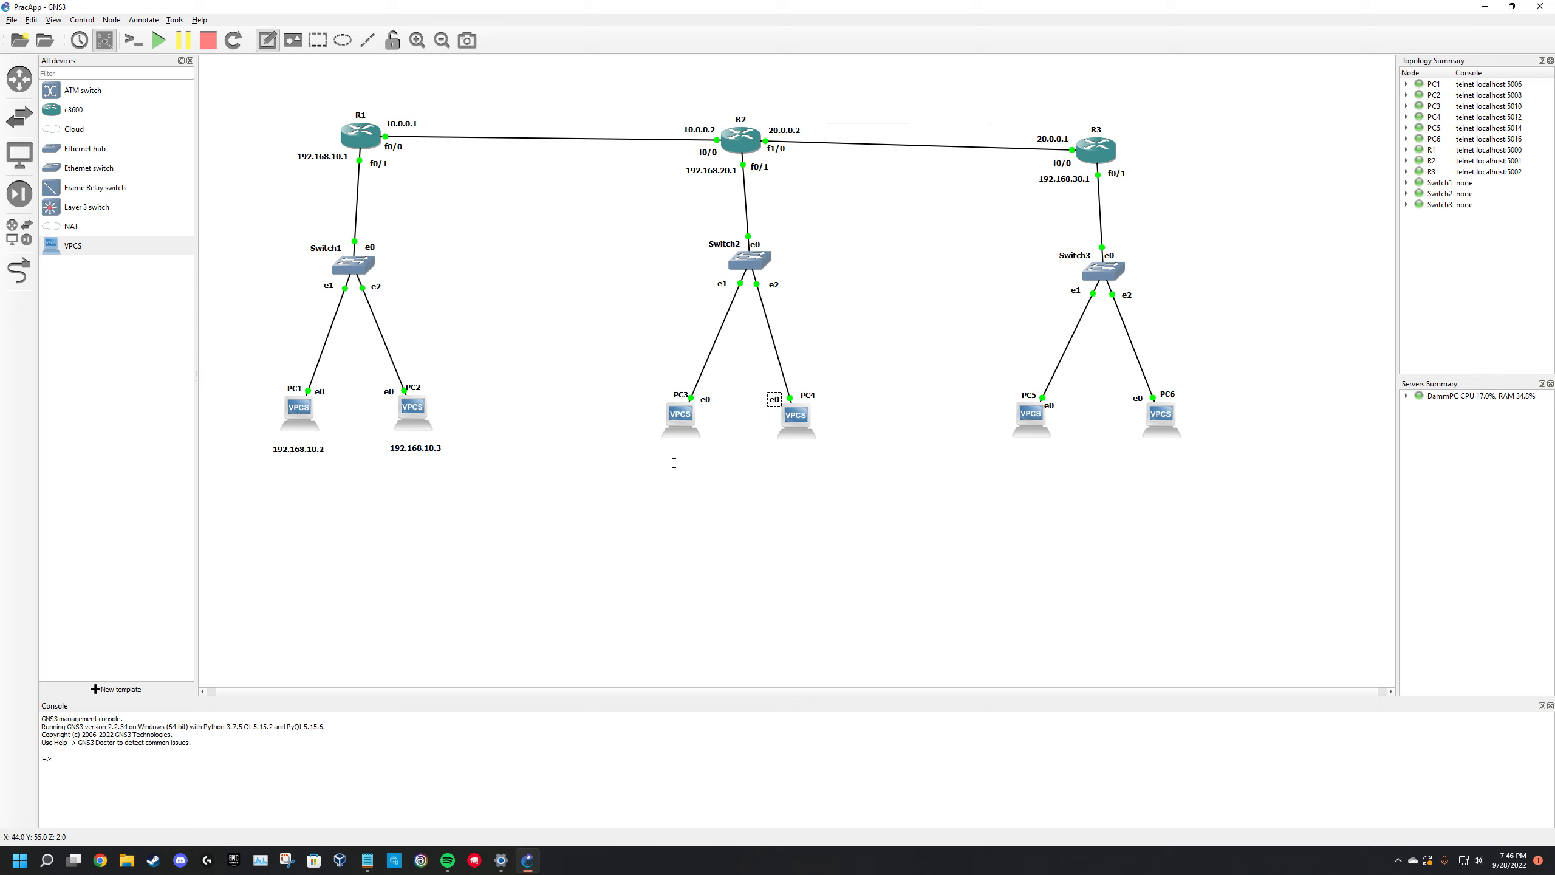
pyautogui.click(662, 448)
pyautogui.write('192.16')
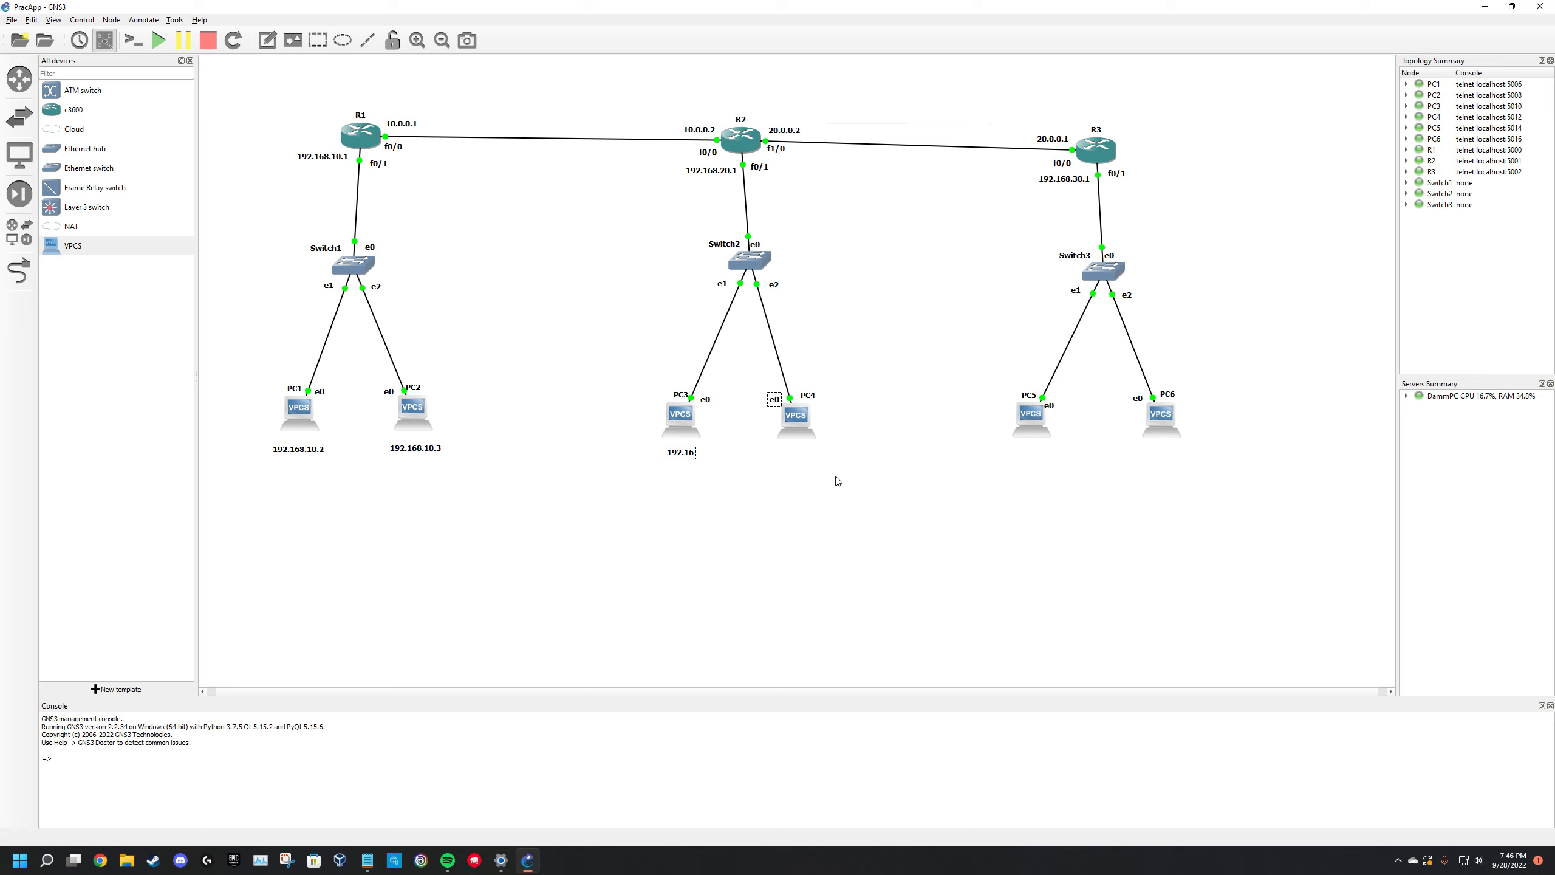
pyautogui.write('8.20.2')
pyautogui.click(839, 481)
pyautogui.doubleClick(704, 457)
pyautogui.hotkey('ctrl', 'c')
pyautogui.click(753, 487)
pyautogui.moveTo(711, 463); pyautogui.dragTo(701, 460)
# - Add the text note 192.168.20.3 below PC4, reusing the copied PC3 address
pyautogui.click(267, 40)
pyautogui.click(776, 451)
pyautogui.hotkey('ctrl', 'v')
pyautogui.press('BackSpace')
pyautogui.write('3')
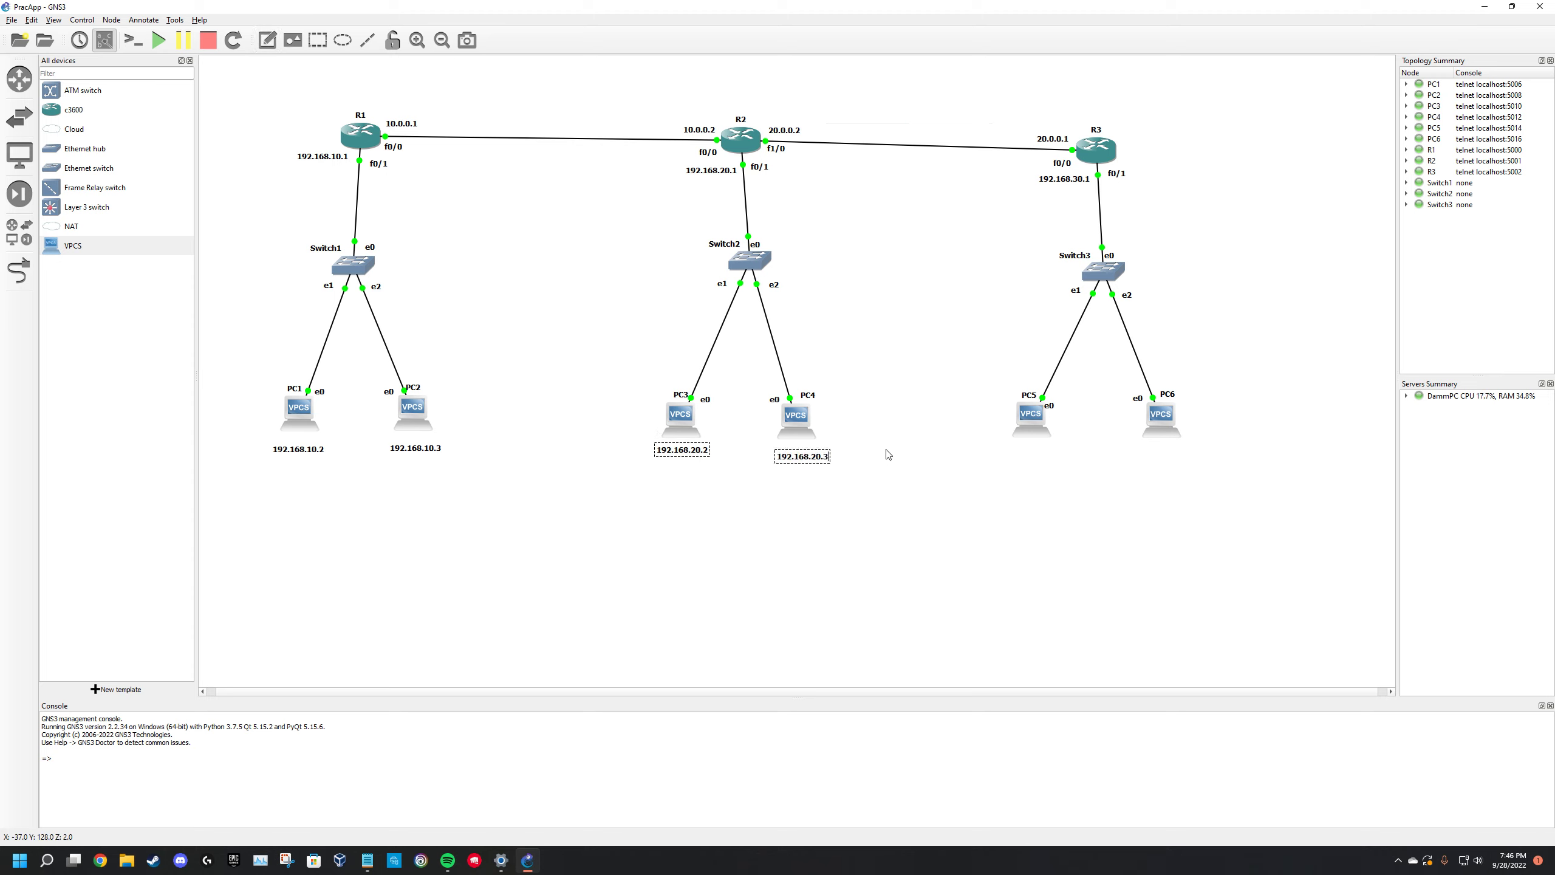
pyautogui.click(829, 451)
pyautogui.moveTo(808, 455); pyautogui.dragTo(802, 452)
# - Add the text note 192.168.30.2 below PC5, editing the pasted PC3 address
pyautogui.click(267, 40)
pyautogui.click(1018, 456)
pyautogui.hotkey('ctrl', 'v')
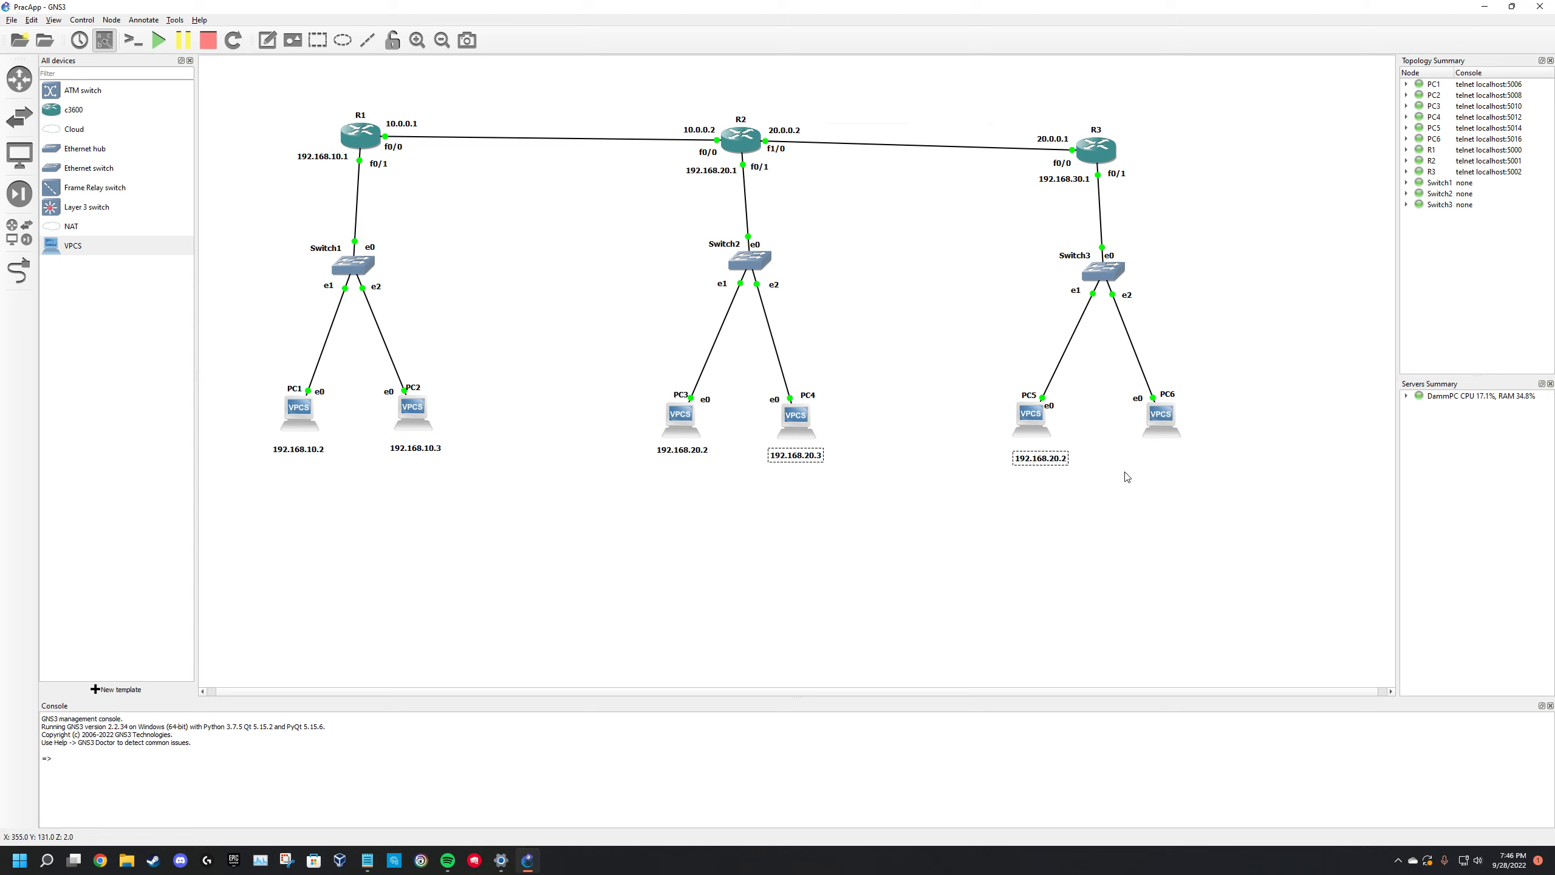
pyautogui.press('BackSpace')
pyautogui.press('BackSpace')
pyautogui.press('BackSpace')
pyautogui.write('3')
pyautogui.write('1')
pyautogui.press('BackSpace')
pyautogui.write('0.2')
pyautogui.click(1127, 477)
pyautogui.moveTo(1040, 458); pyautogui.dragTo(1026, 453)
pyautogui.click(891, 402)
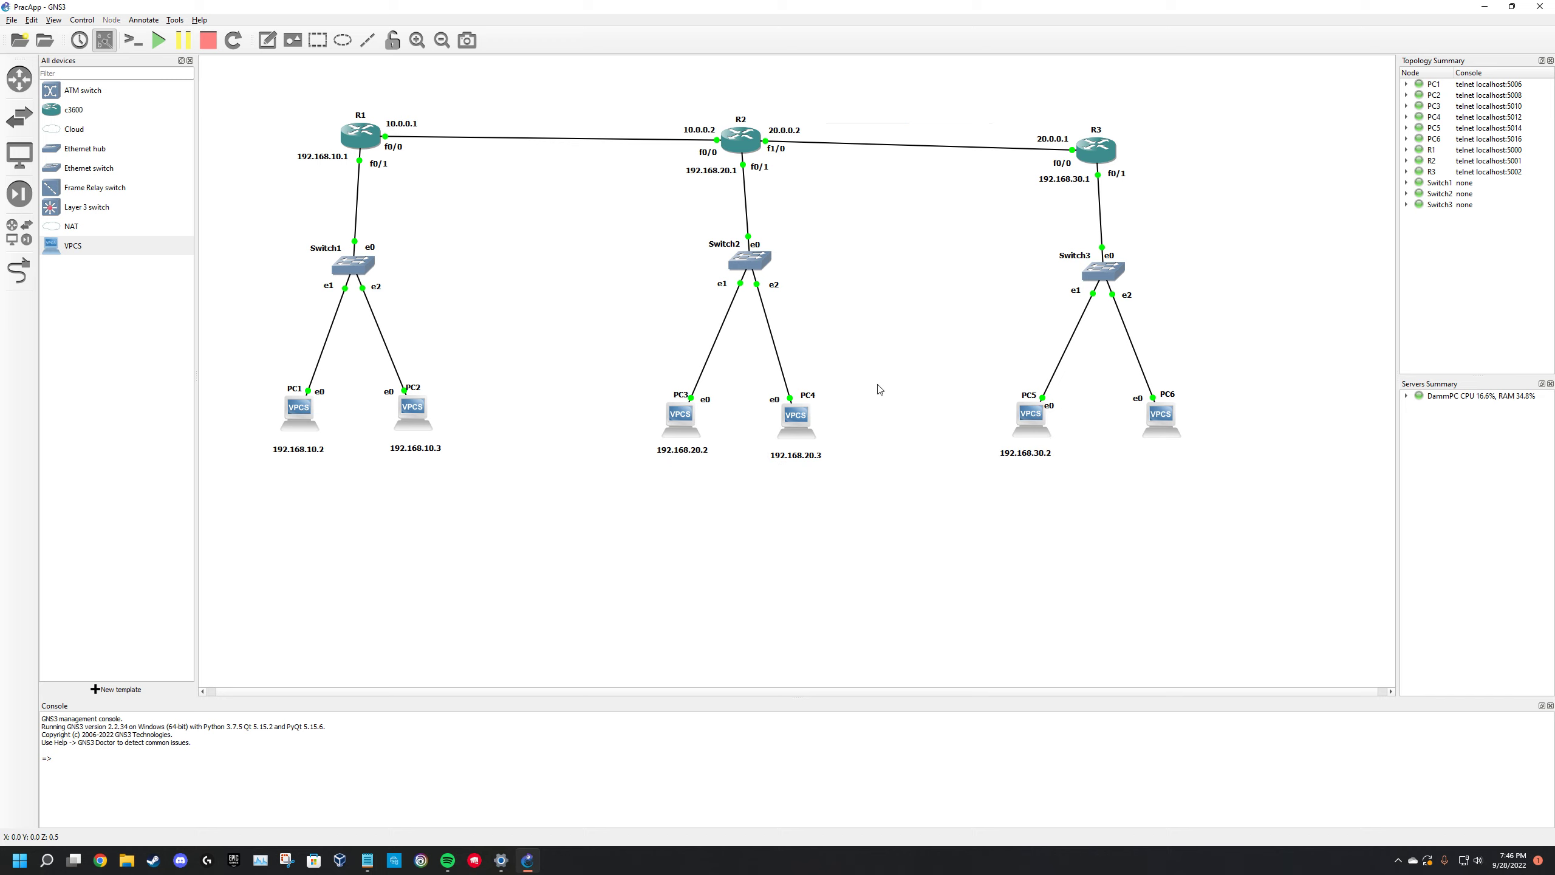
# - Add the text note 192.168.30.3 below PC6, editing the pasted PC3 address
pyautogui.click(275, 41)
pyautogui.click(1146, 465)
pyautogui.hotkey('ctrl', 'v')
pyautogui.press('BackSpace')
pyautogui.press('BackSpace')
pyautogui.press('BackSpace')
pyautogui.write('30.3')
pyautogui.click(1239, 419)
pyautogui.moveTo(1167, 472); pyautogui.dragTo(1160, 461)
pyautogui.click(592, 295)
# - Open R1's console and enter global configuration mode with conf t
pyautogui.rightClick(363, 131)
pyautogui.click(393, 150)
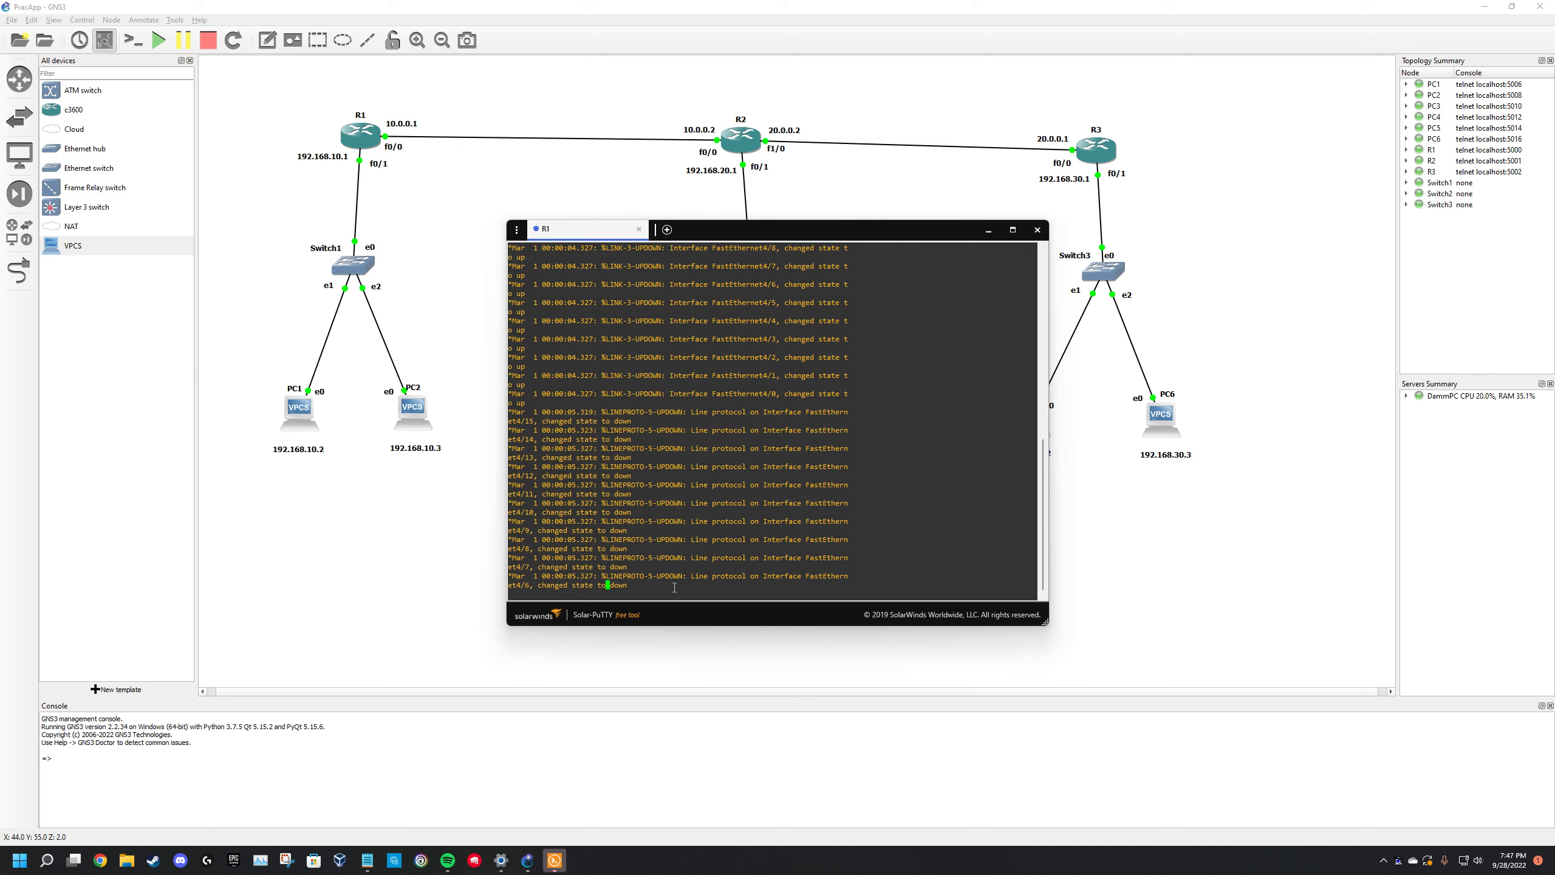
pyautogui.press('Return')
pyautogui.press('Return')
pyautogui.press('Return')
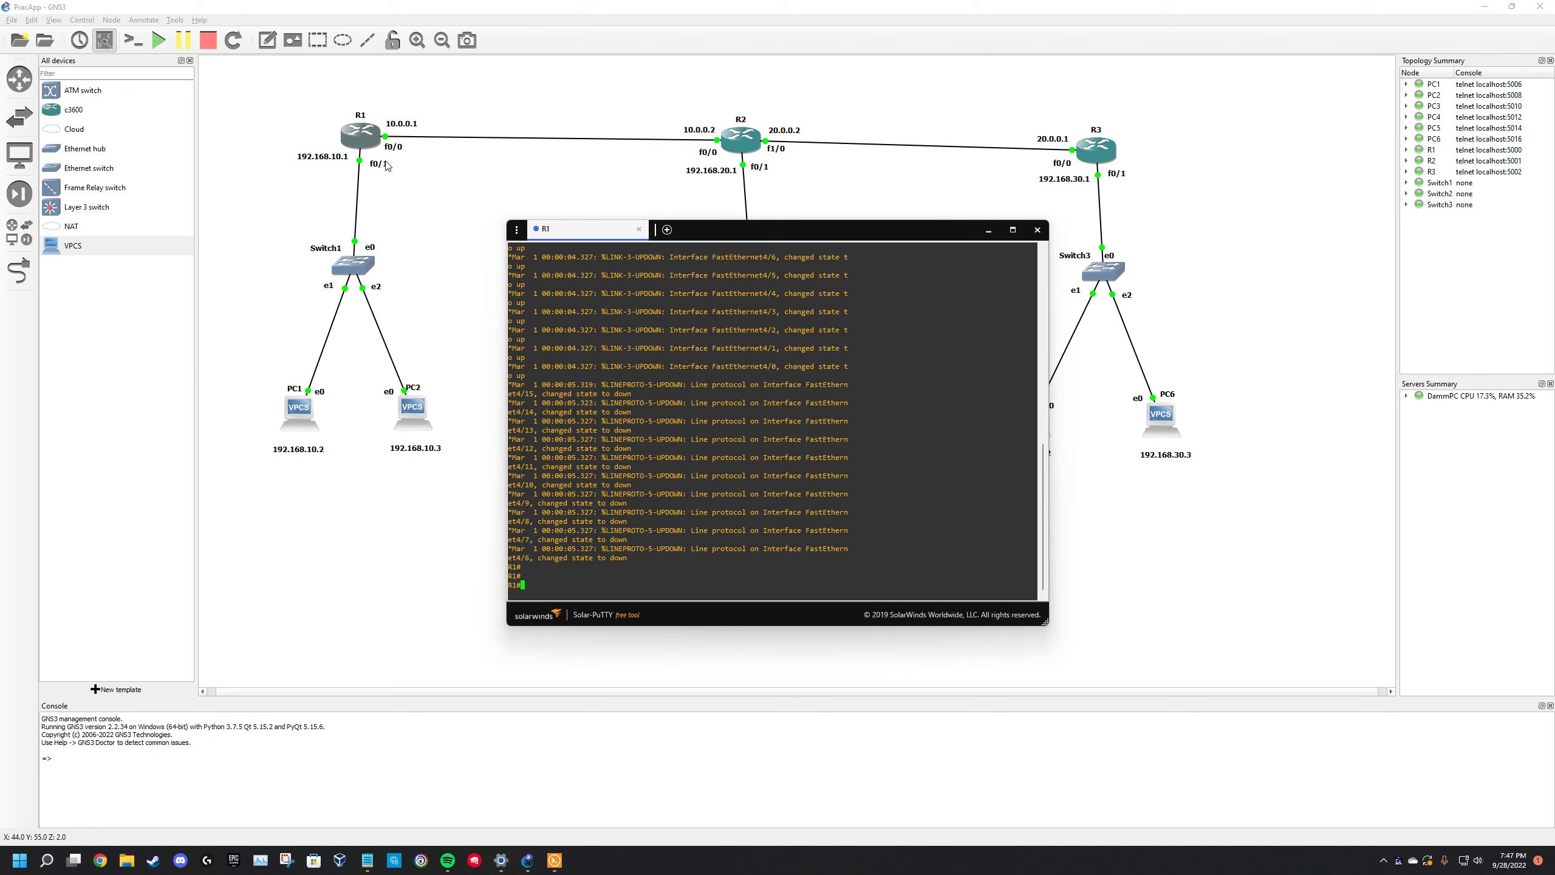
pyautogui.write('conf t')
pyautogui.press('Return')
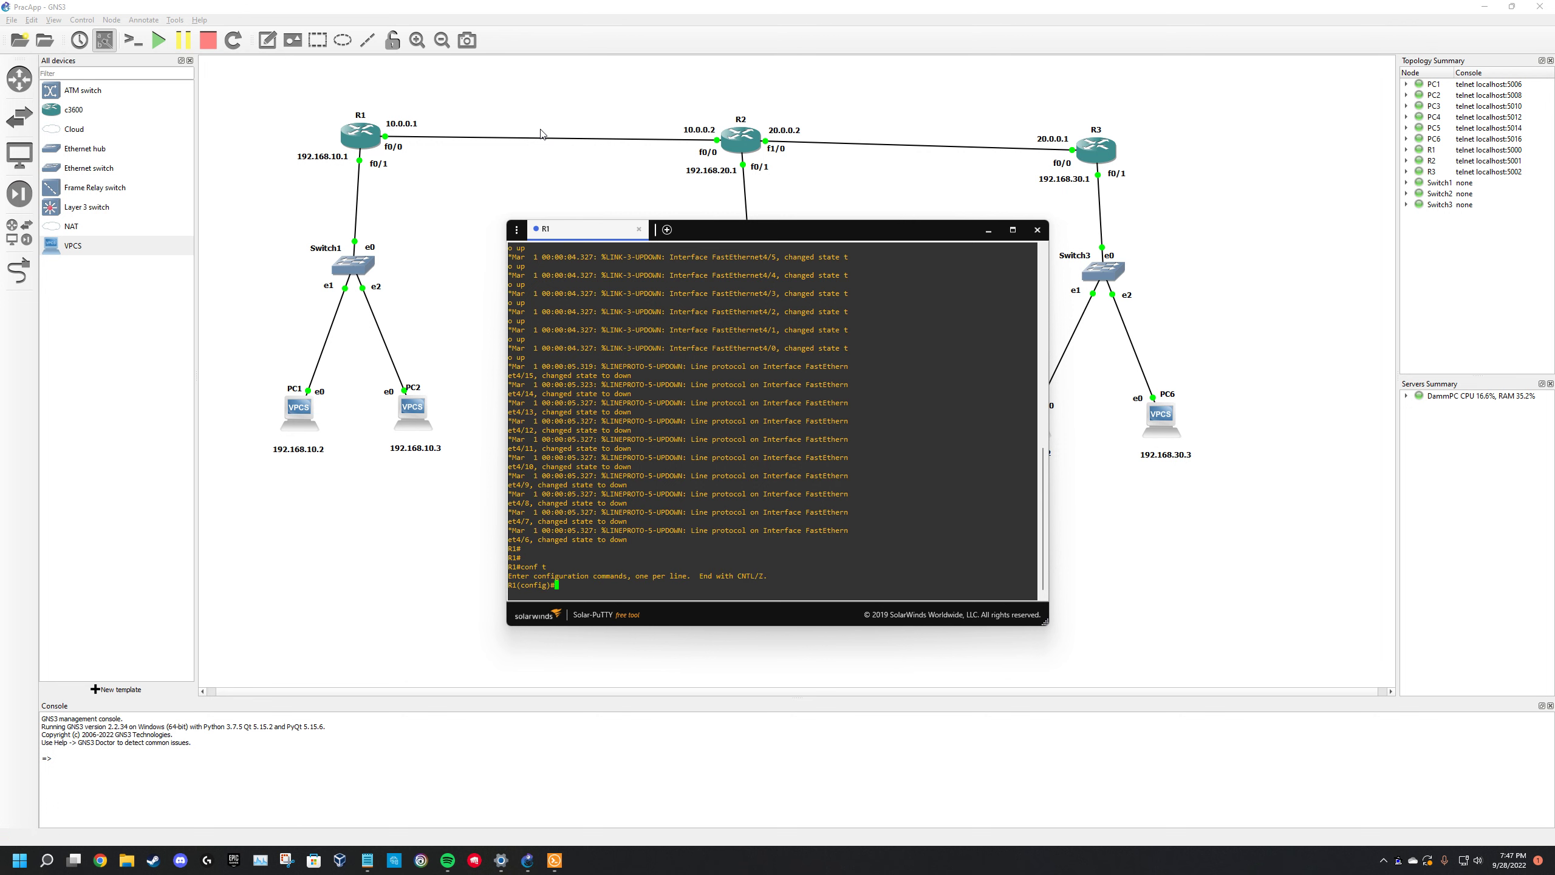
pyautogui.write('19')
pyautogui.press('BackSpace')
pyautogui.press('BackSpace')
pyautogui.press('BackSpace')
pyautogui.write('ip add')
pyautogui.press('Tab')
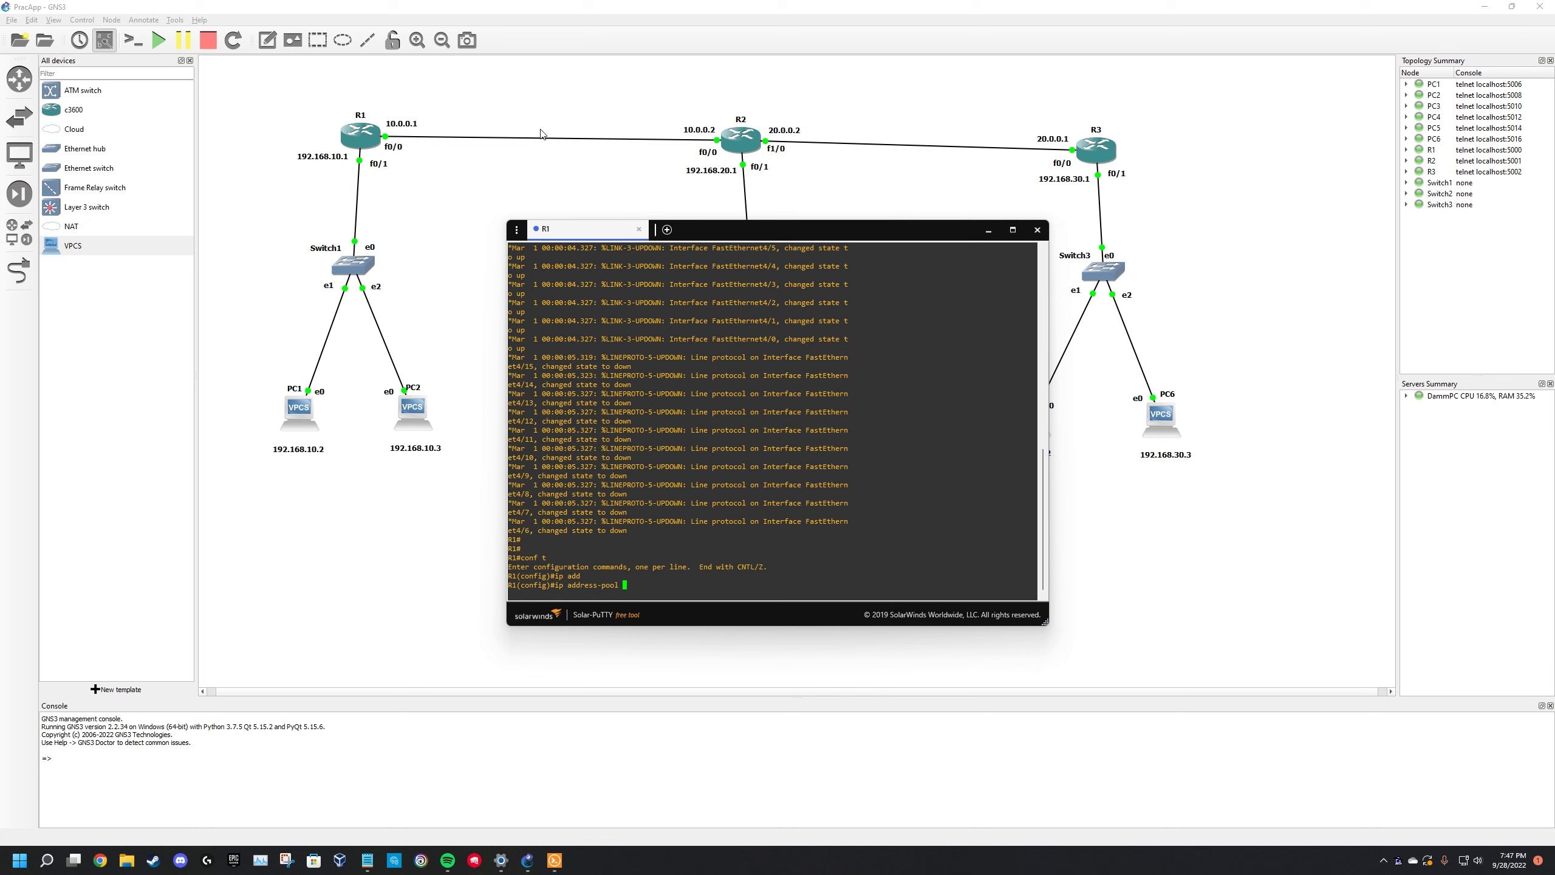
pyautogui.press('BackSpace')
pyautogui.press('BackSpace')
pyautogui.press('BackSpace')
pyautogui.press('BackSpace')
pyautogui.press('BackSpace')
pyautogui.press('BackSpace')
pyautogui.press('BackSpace')
pyautogui.press('BackSpace')
pyautogui.press('BackSpace')
pyautogui.press('BackSpace')
pyautogui.press('BackSpace')
pyautogui.press('BackSpace')
pyautogui.press('BackSpace')
# - Assign IP address 192.168.10.1 with mask 255.255.255.0 to R1's interface f0/1 and enable it with no shut
pyautogui.write('int f0/1')
pyautogui.press('Return')
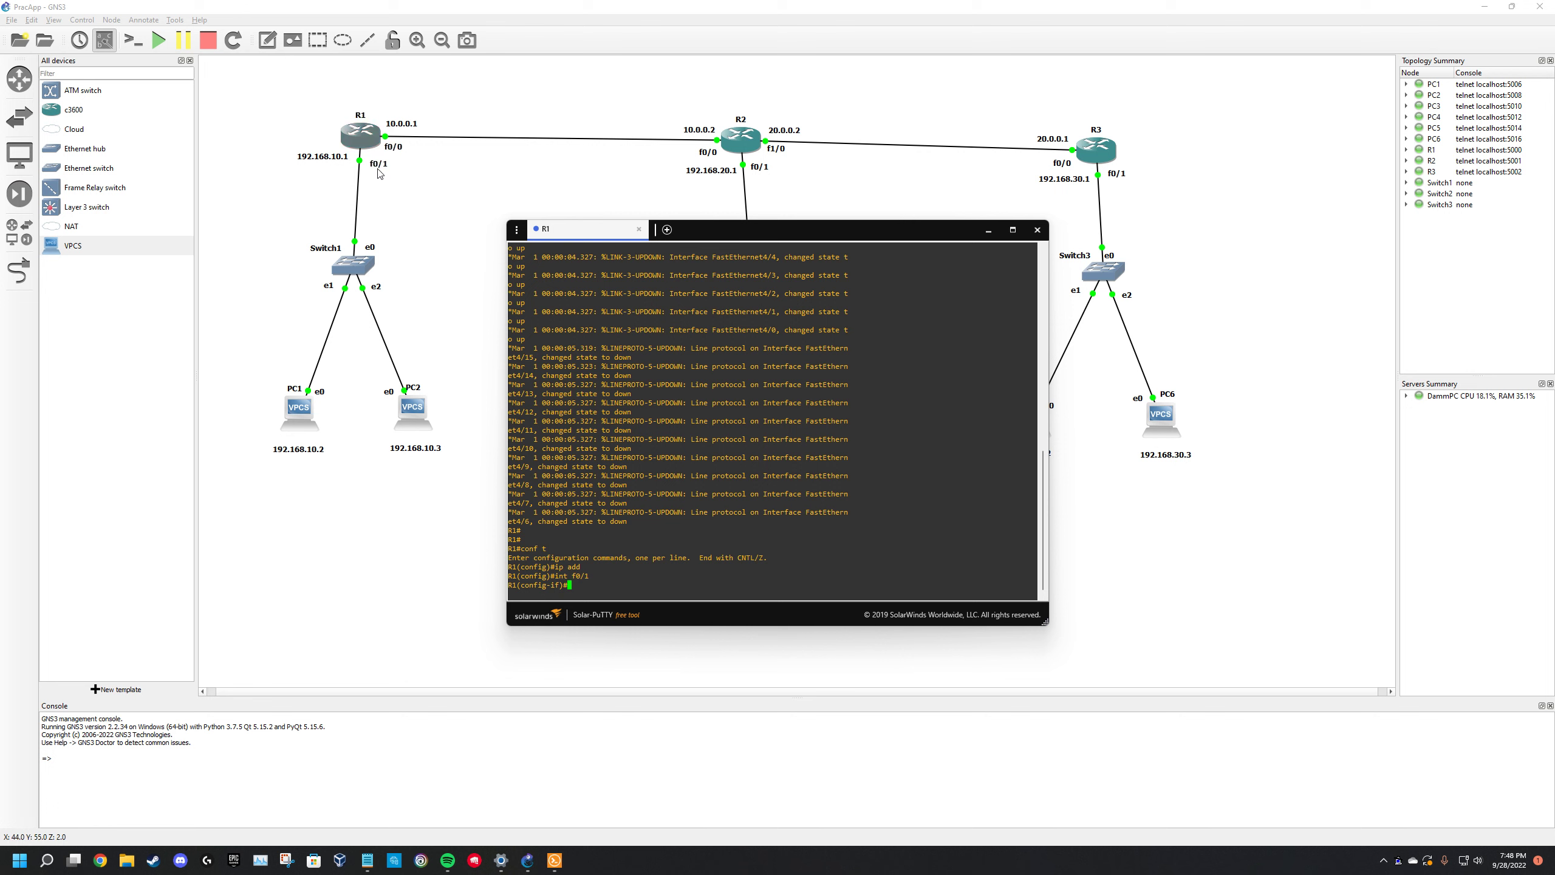
pyautogui.write('ip add')
pyautogui.press('Tab')
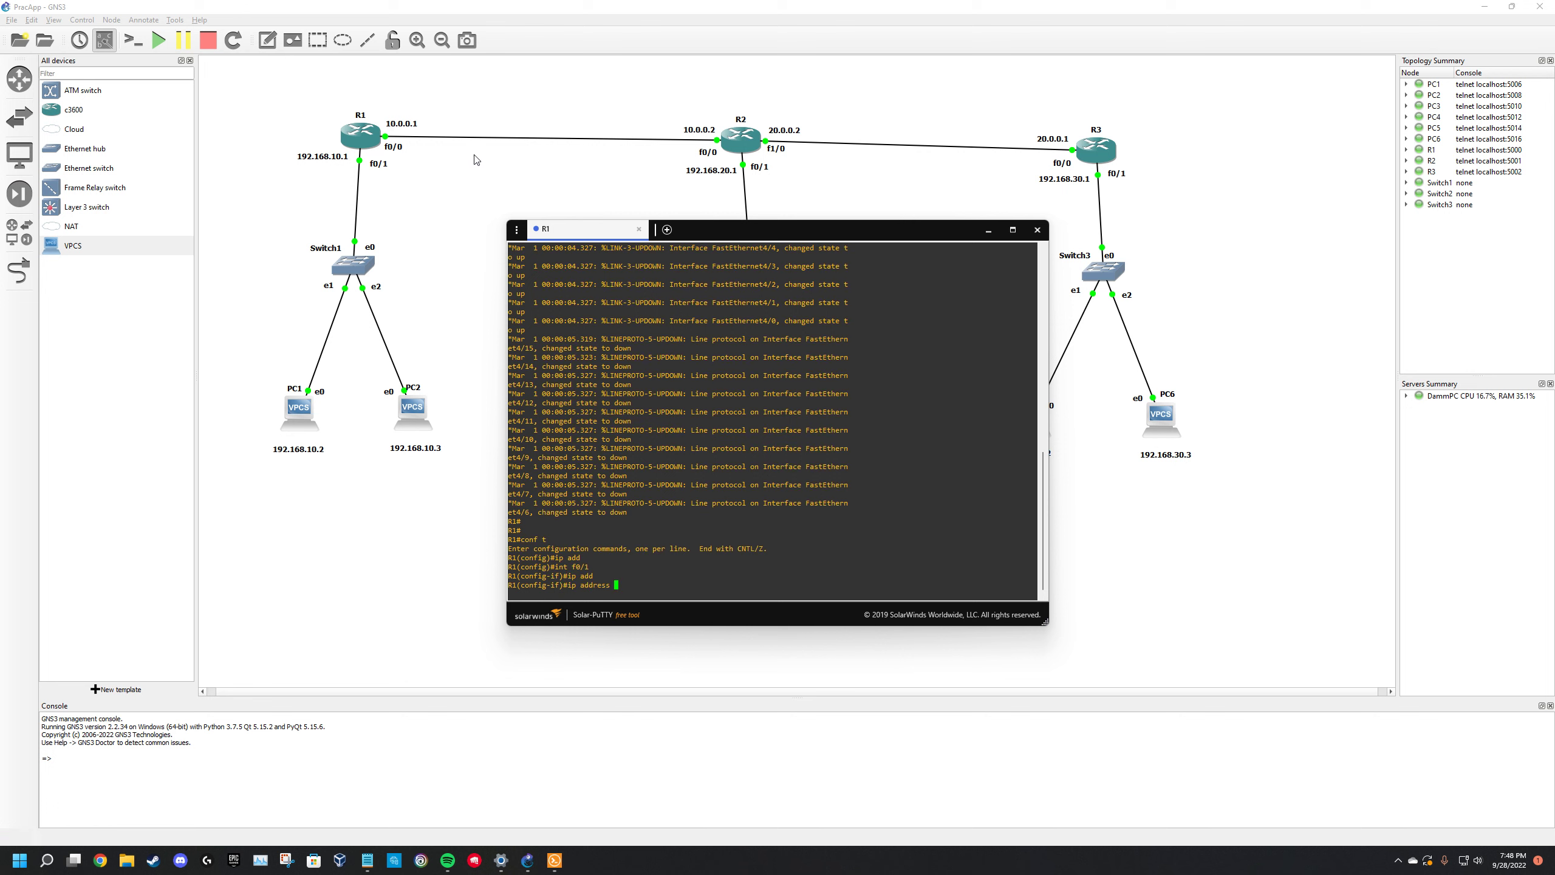
pyautogui.write('192.168.10.1 255.255.255.0')
pyautogui.press('Return')
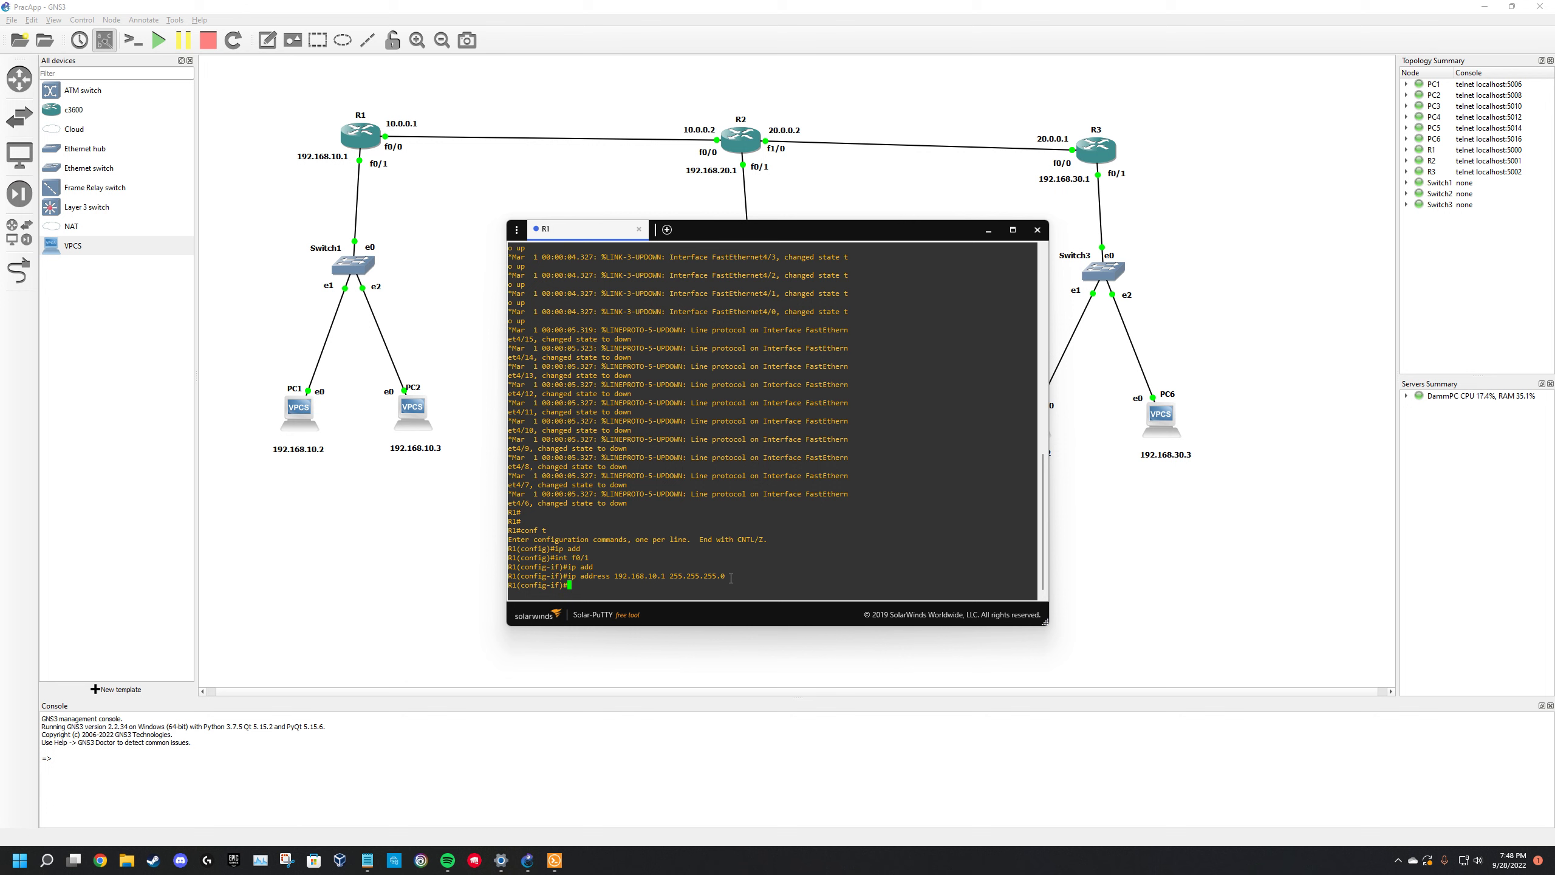
pyautogui.write('no shut')
pyautogui.press('Return')
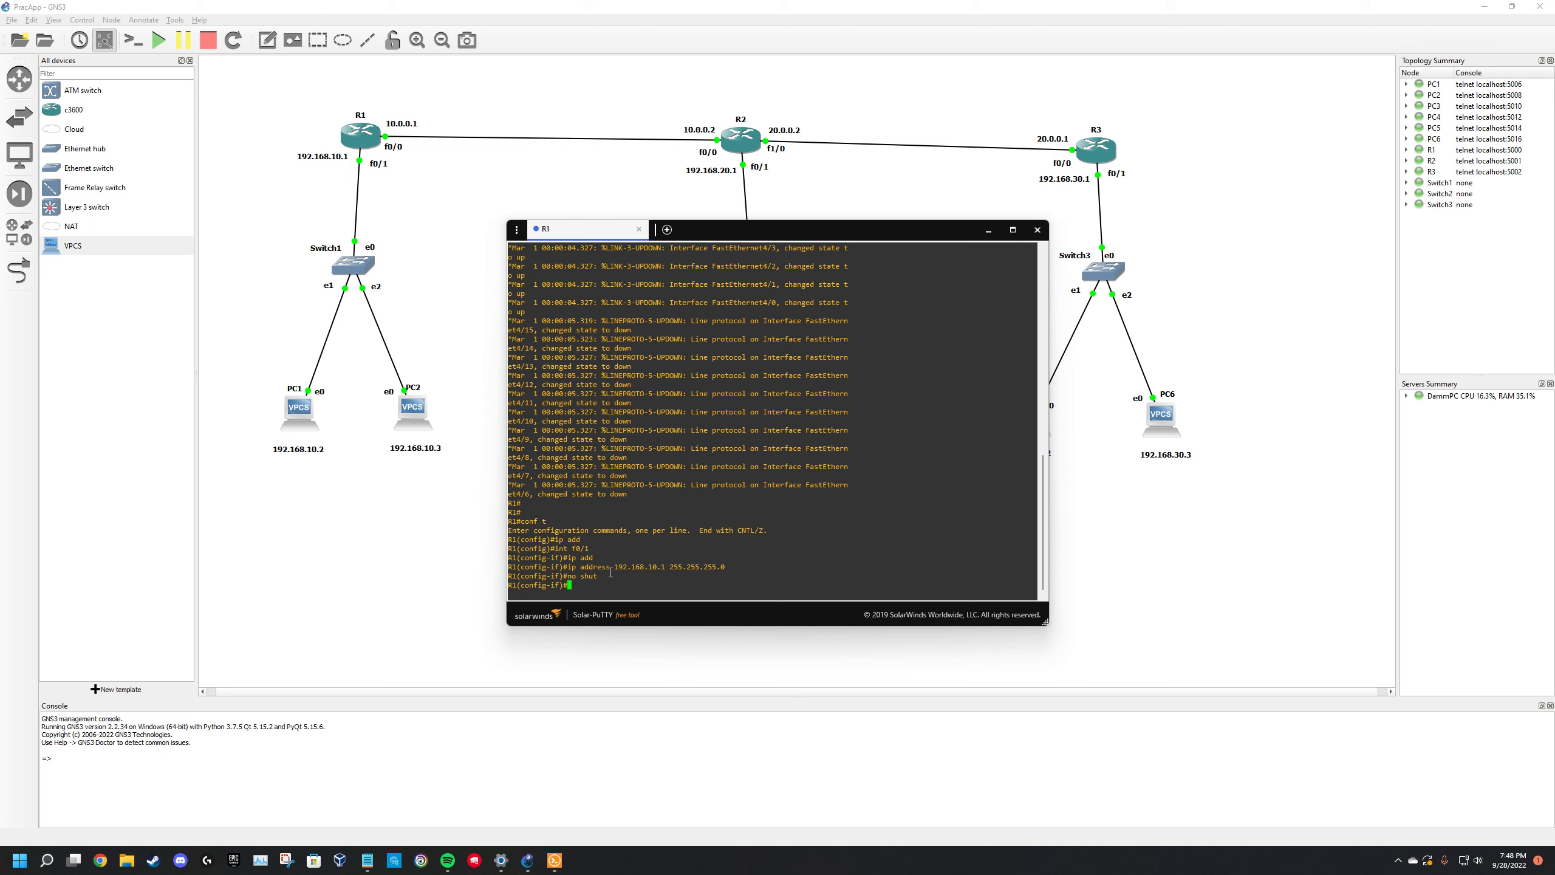
pyautogui.moveTo(611, 550); pyautogui.dragTo(568, 550)
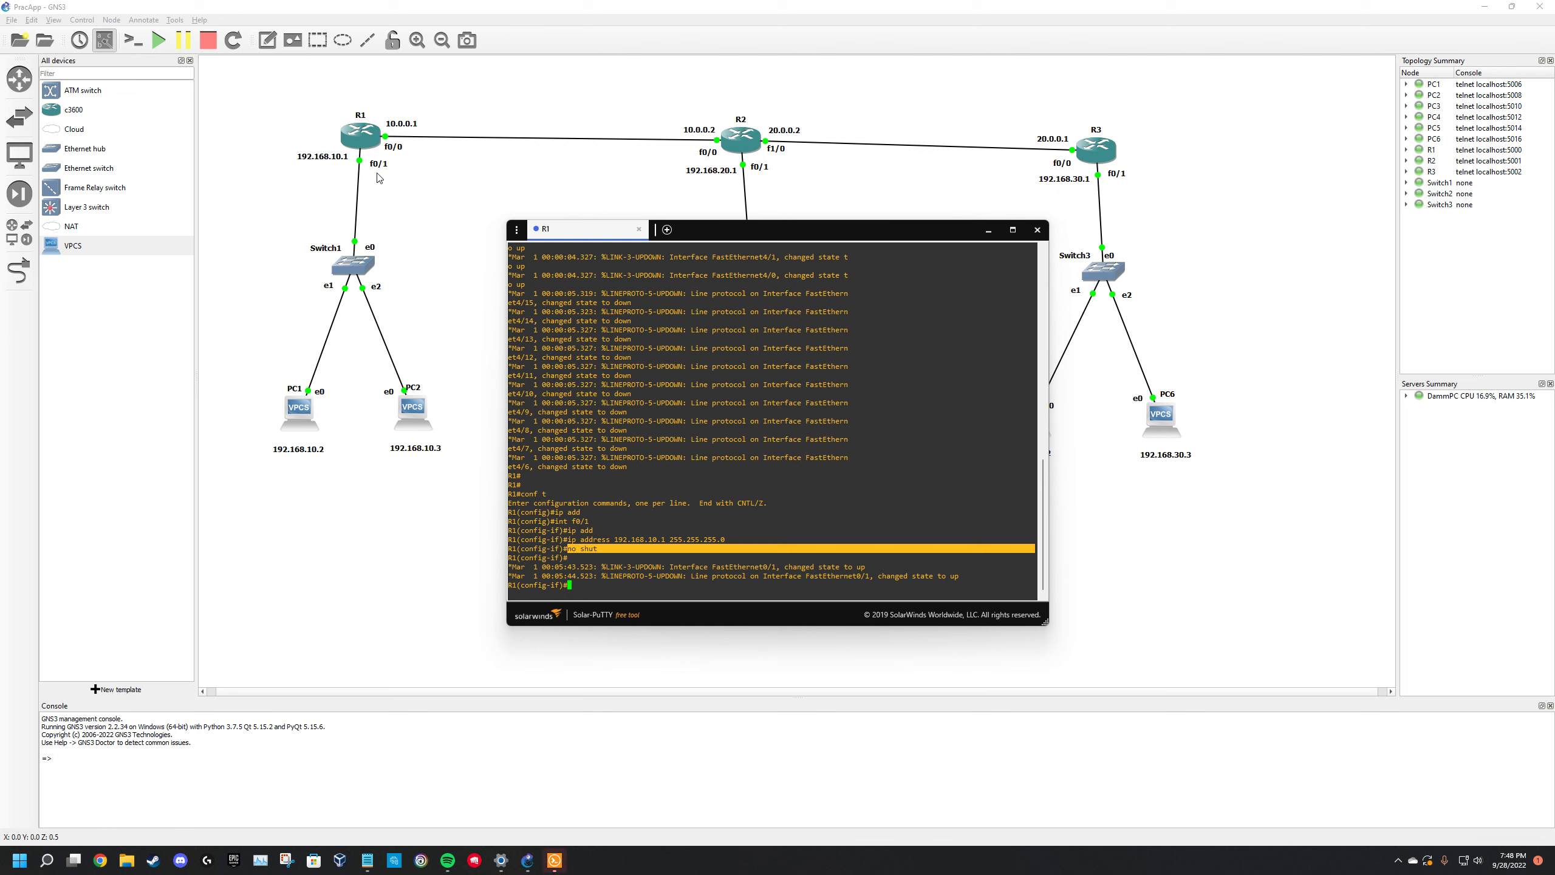
pyautogui.click(658, 551)
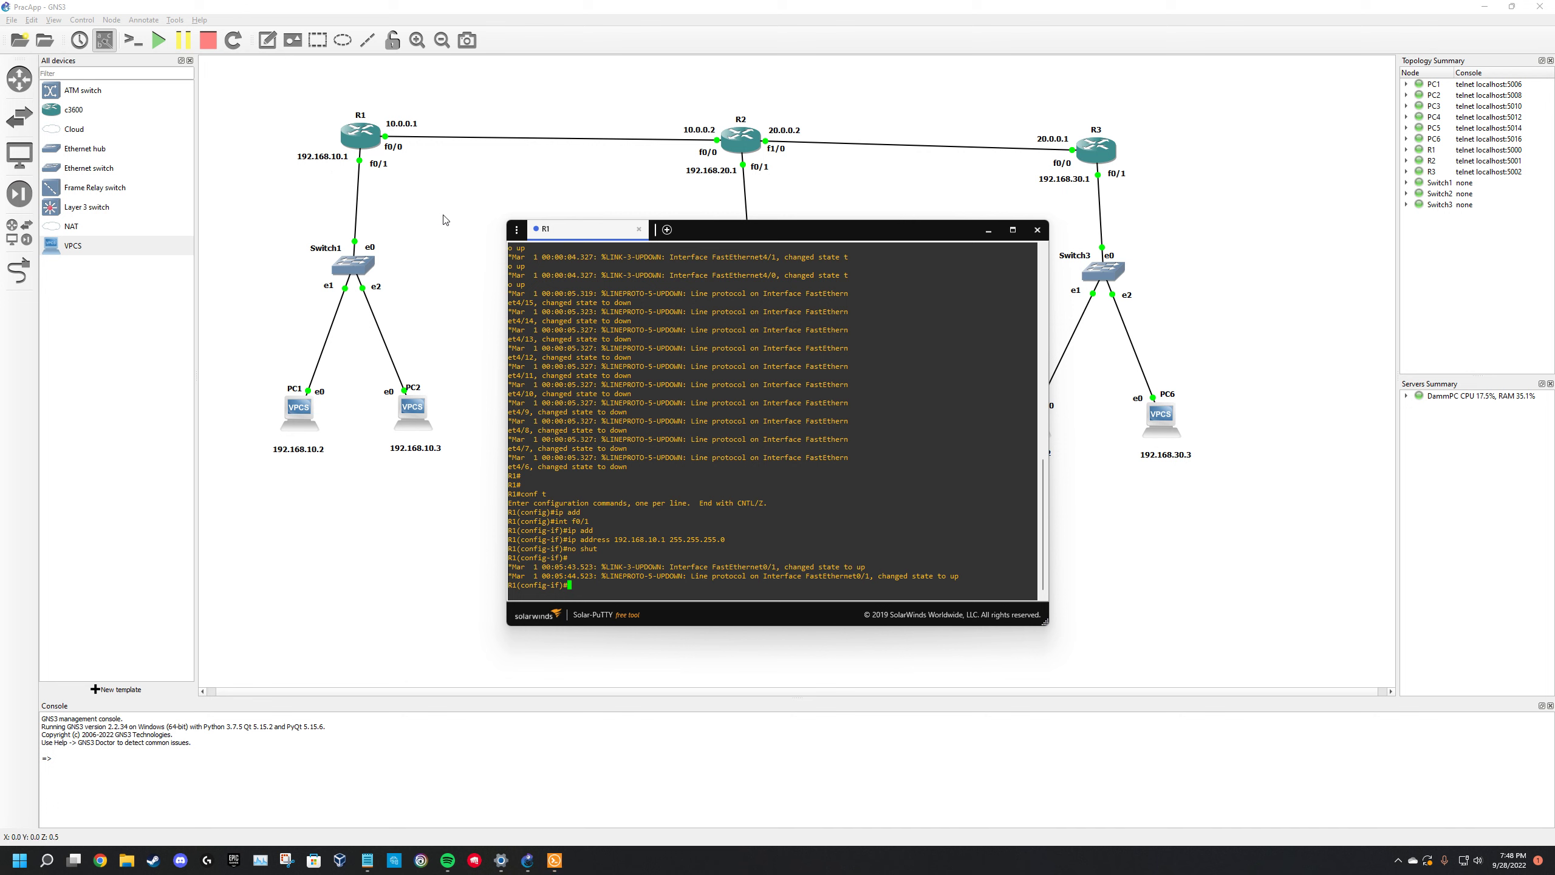
# - Assign IP address 10.0.0.1 with mask 255.0.0.0 to R1's interface f0/0 and enable it with no shut
pyautogui.write('exit')
pyautogui.press('Return')
pyautogui.write('i')
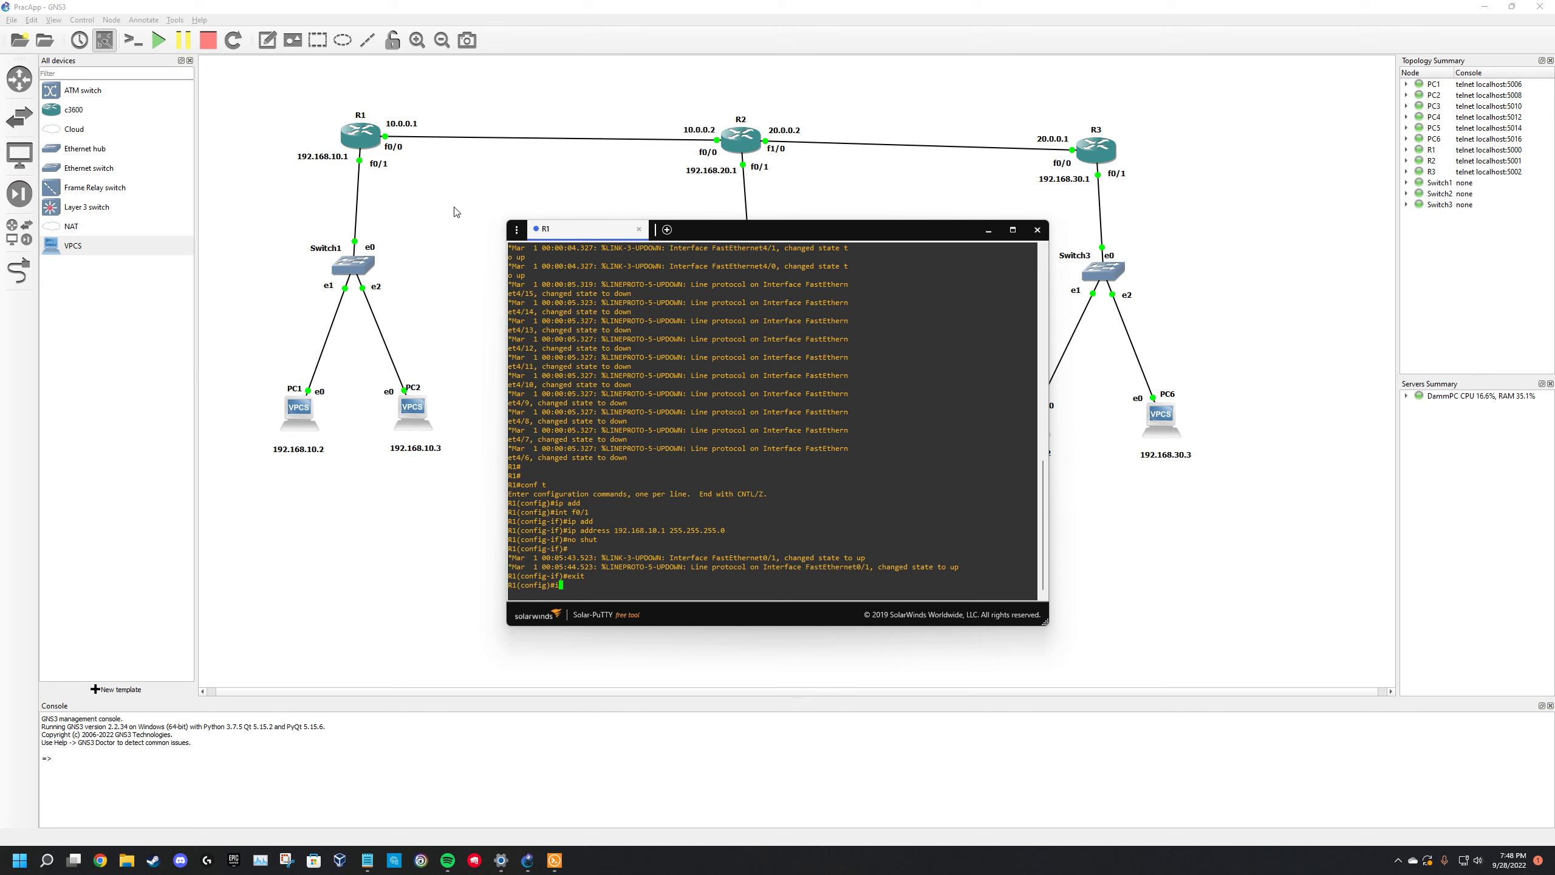
pyautogui.write('nt f0/0')
pyautogui.press('Return')
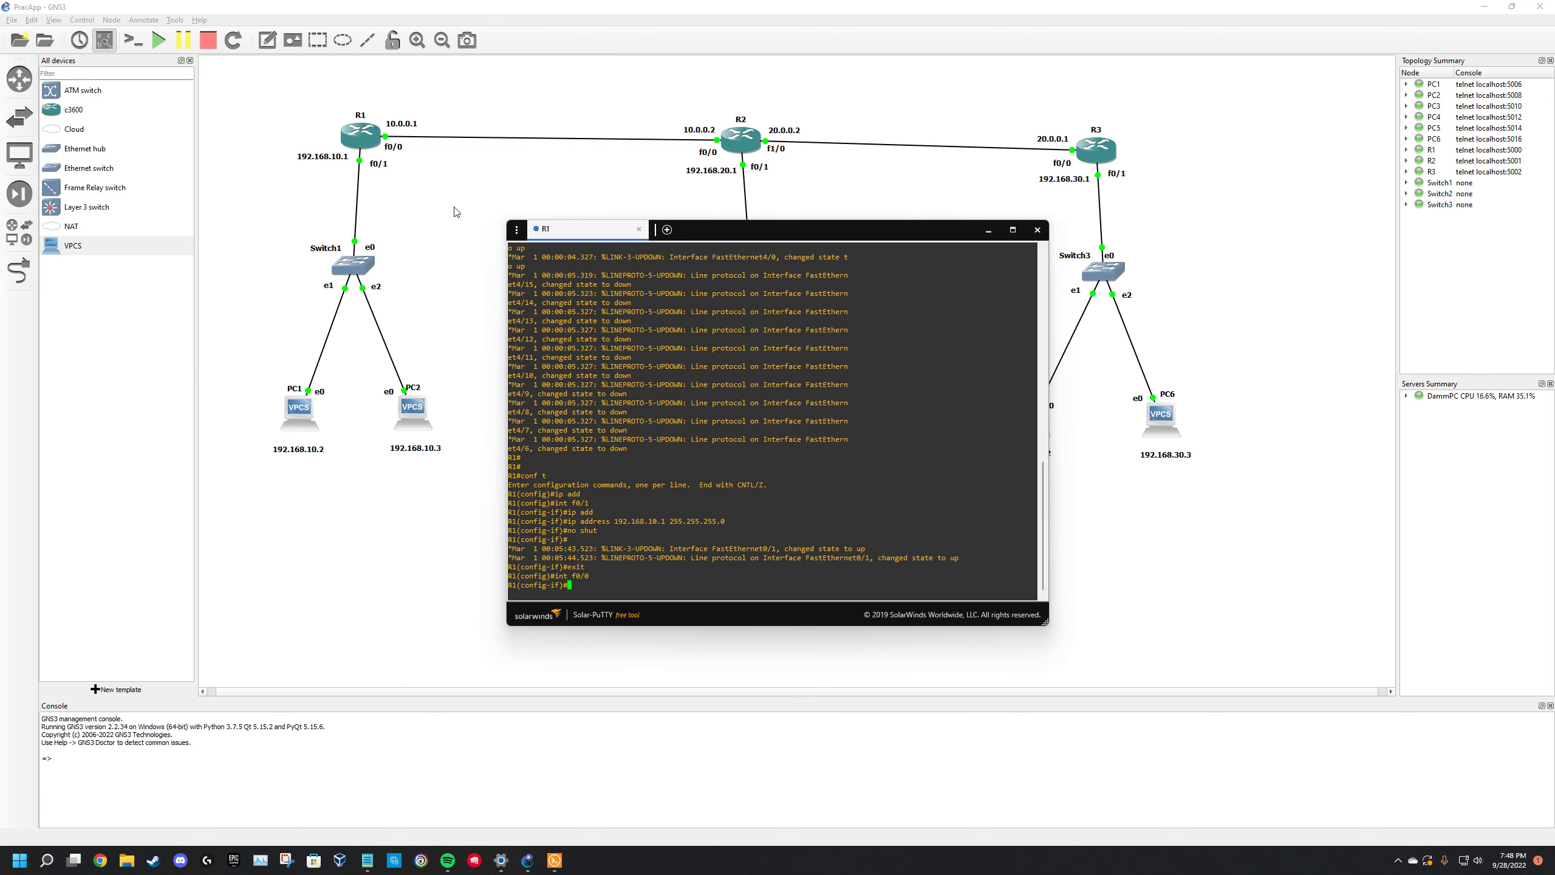
pyautogui.write('ip add 10.0.0.1 255.0.0.0')
pyautogui.press('Return')
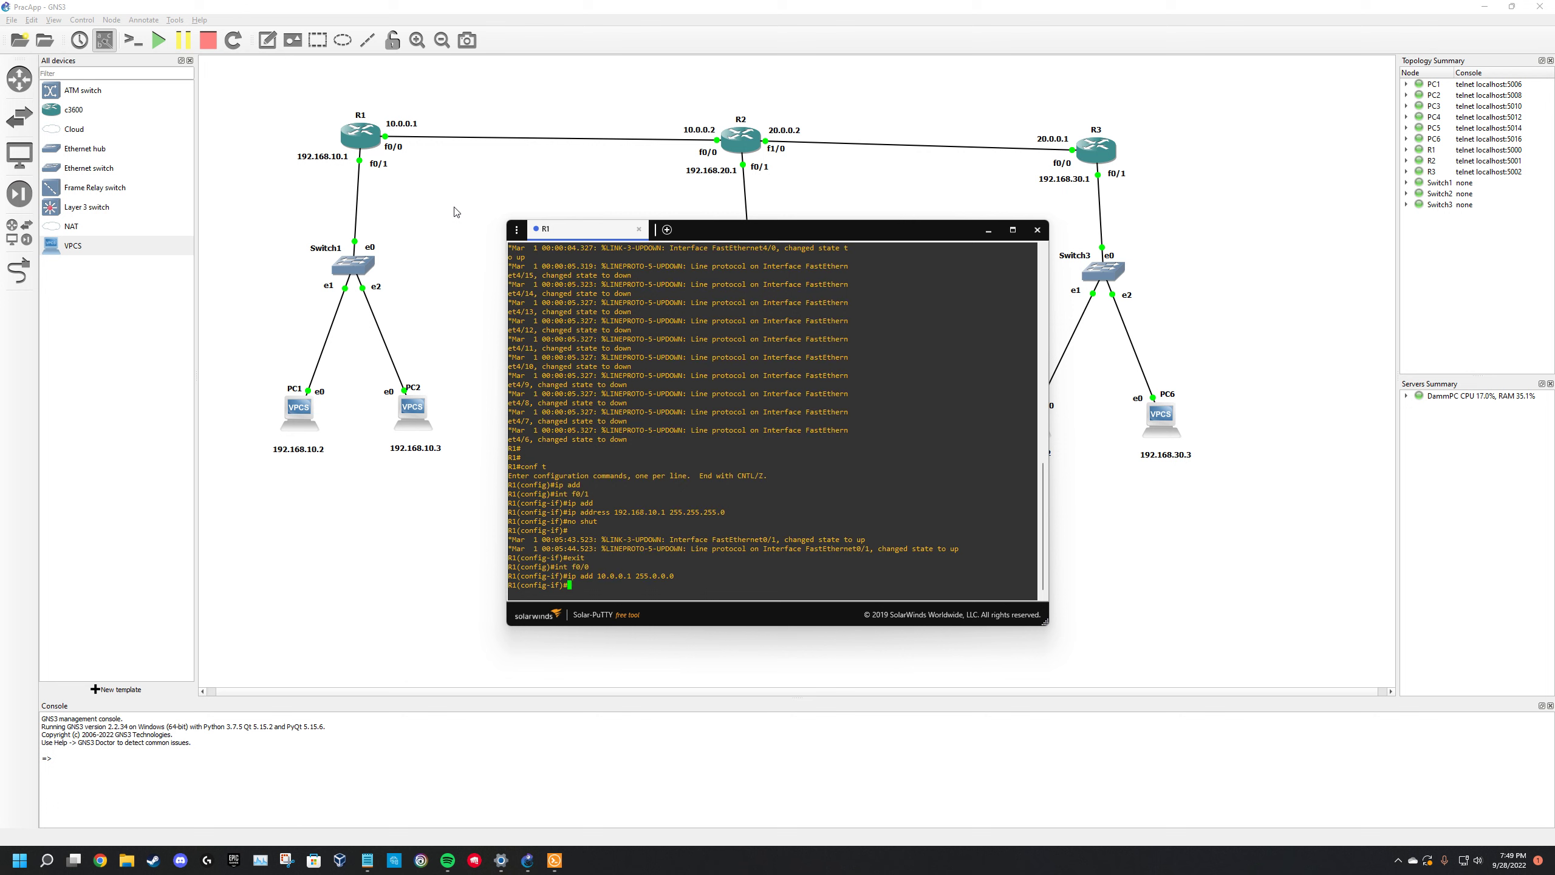
pyautogui.write('no shut')
pyautogui.press('Return')
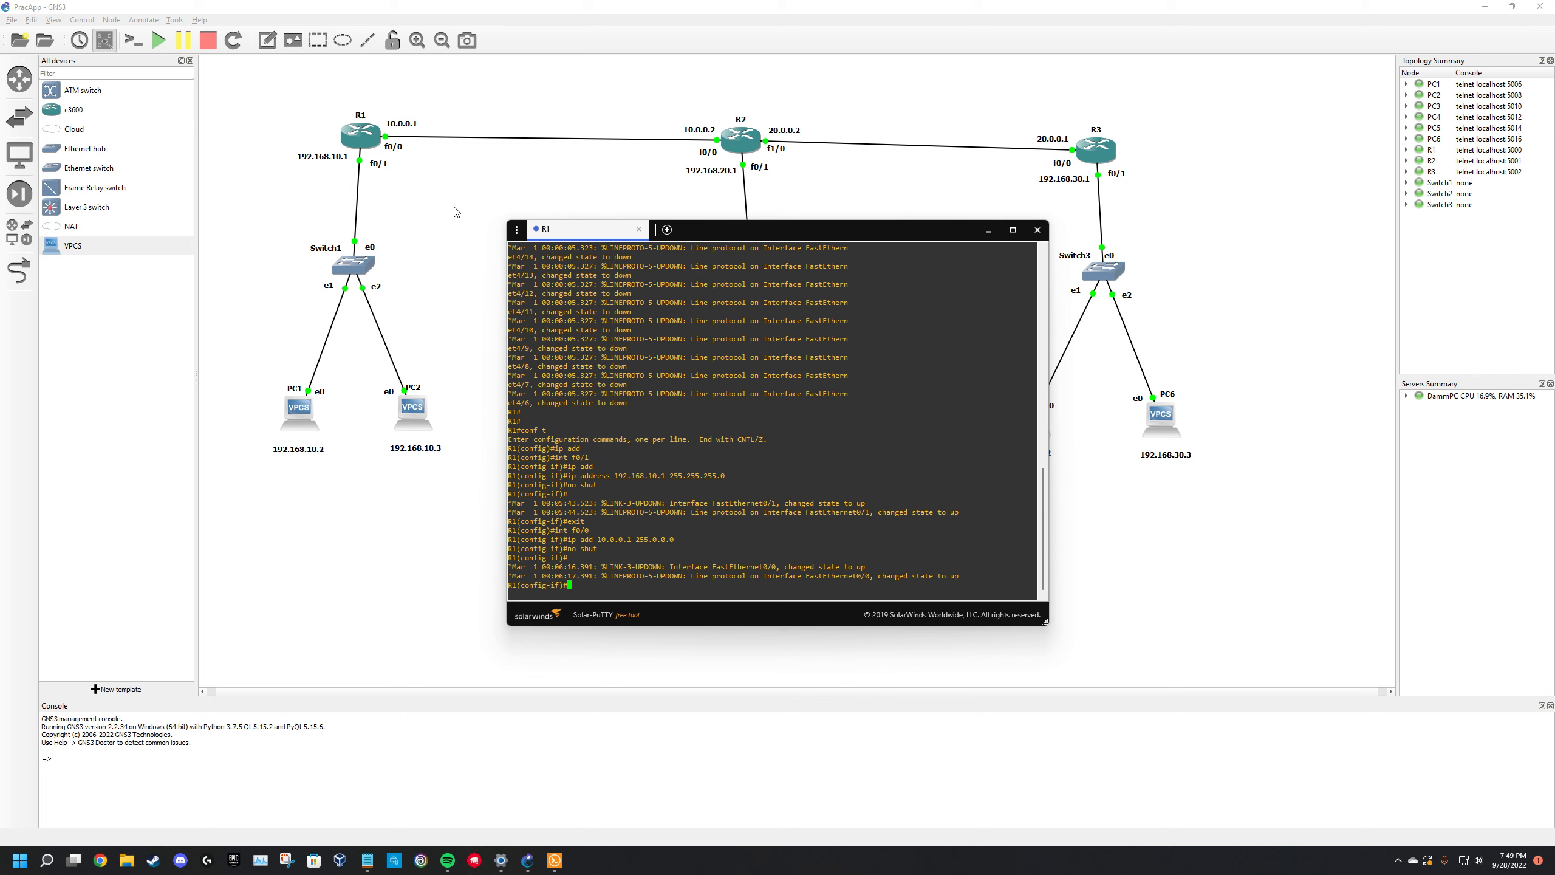
pyautogui.moveTo(679, 539); pyautogui.dragTo(654, 540)
pyautogui.click(695, 539)
# - Exit interface and global configuration modes on R1 to return to the privileged prompt
pyautogui.write('exit')
pyautogui.press('Return')
pyautogui.write('exit')
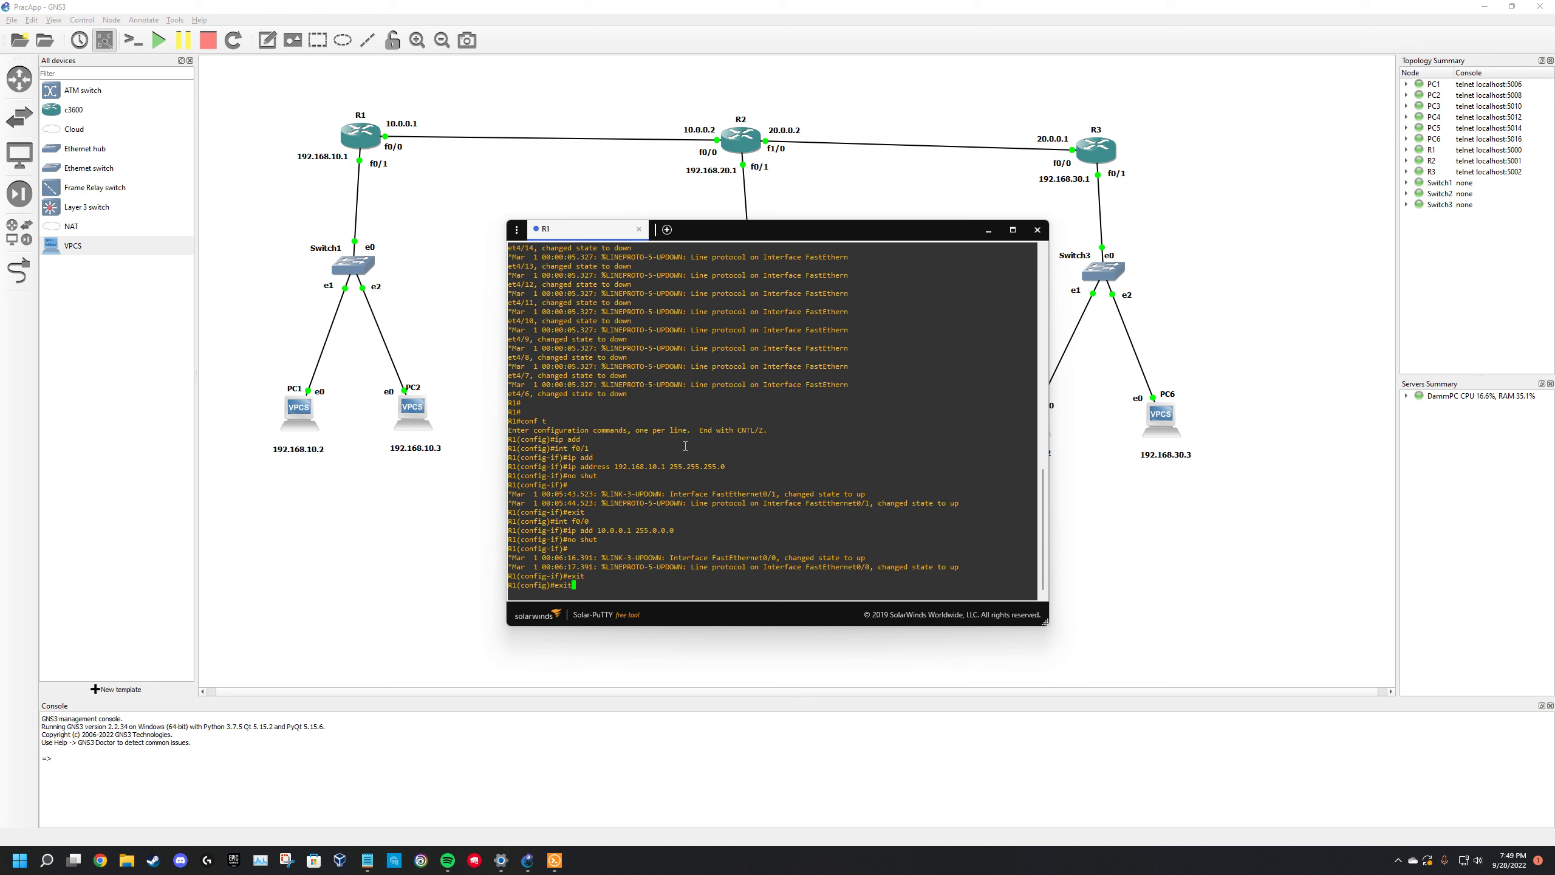
pyautogui.press('Return')
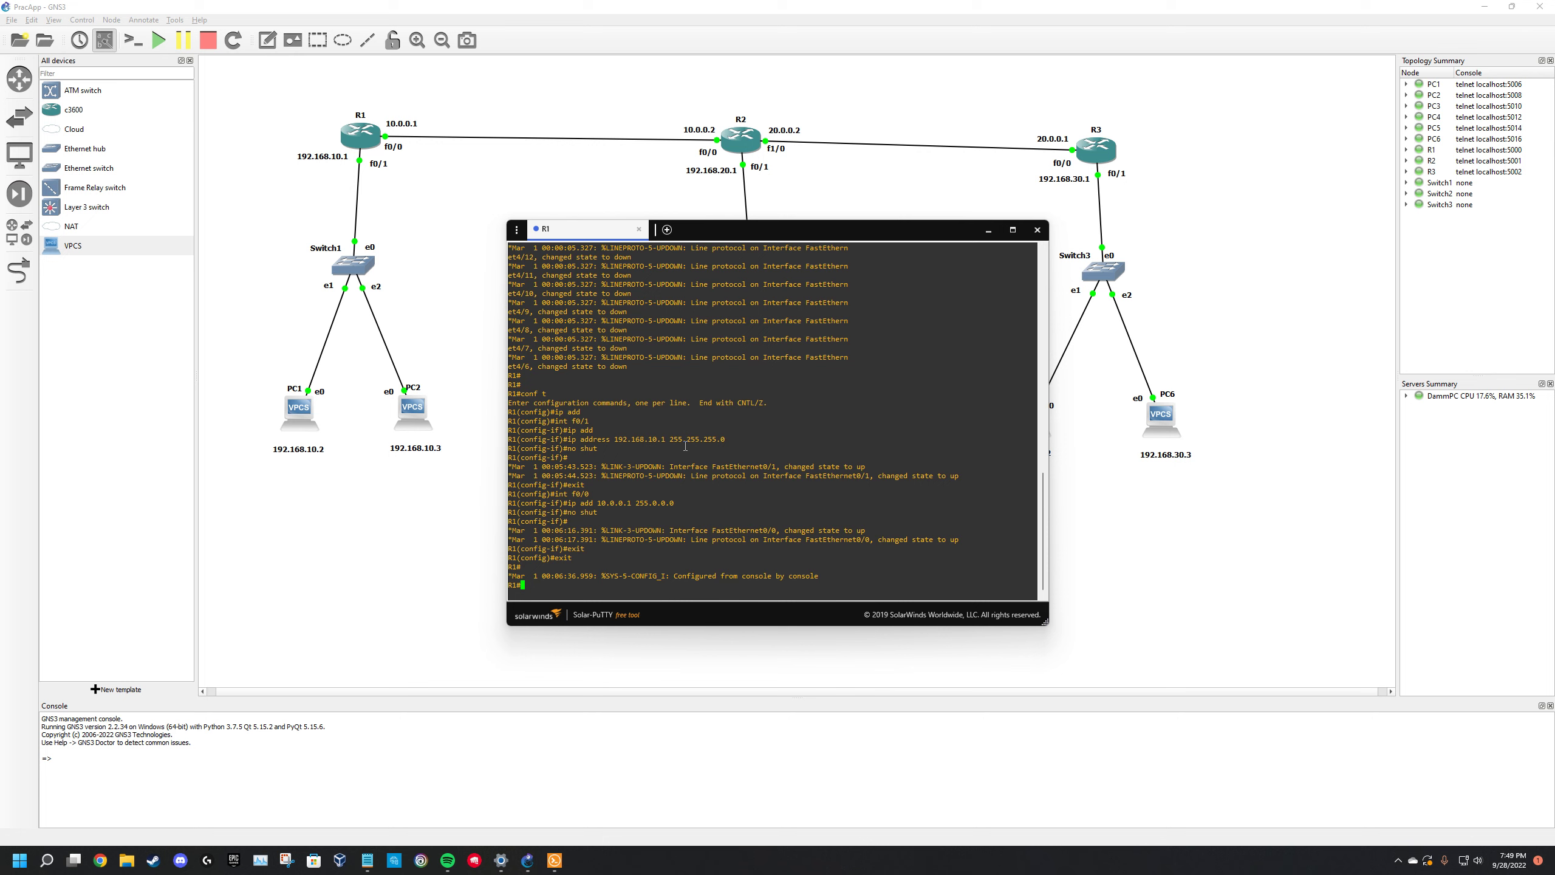
# - Run show ip int on R1 and check the status and addresses of FastEthernet0/0 and FastEthernet0/1
pyautogui.write('show ip int')
pyautogui.press('Return')
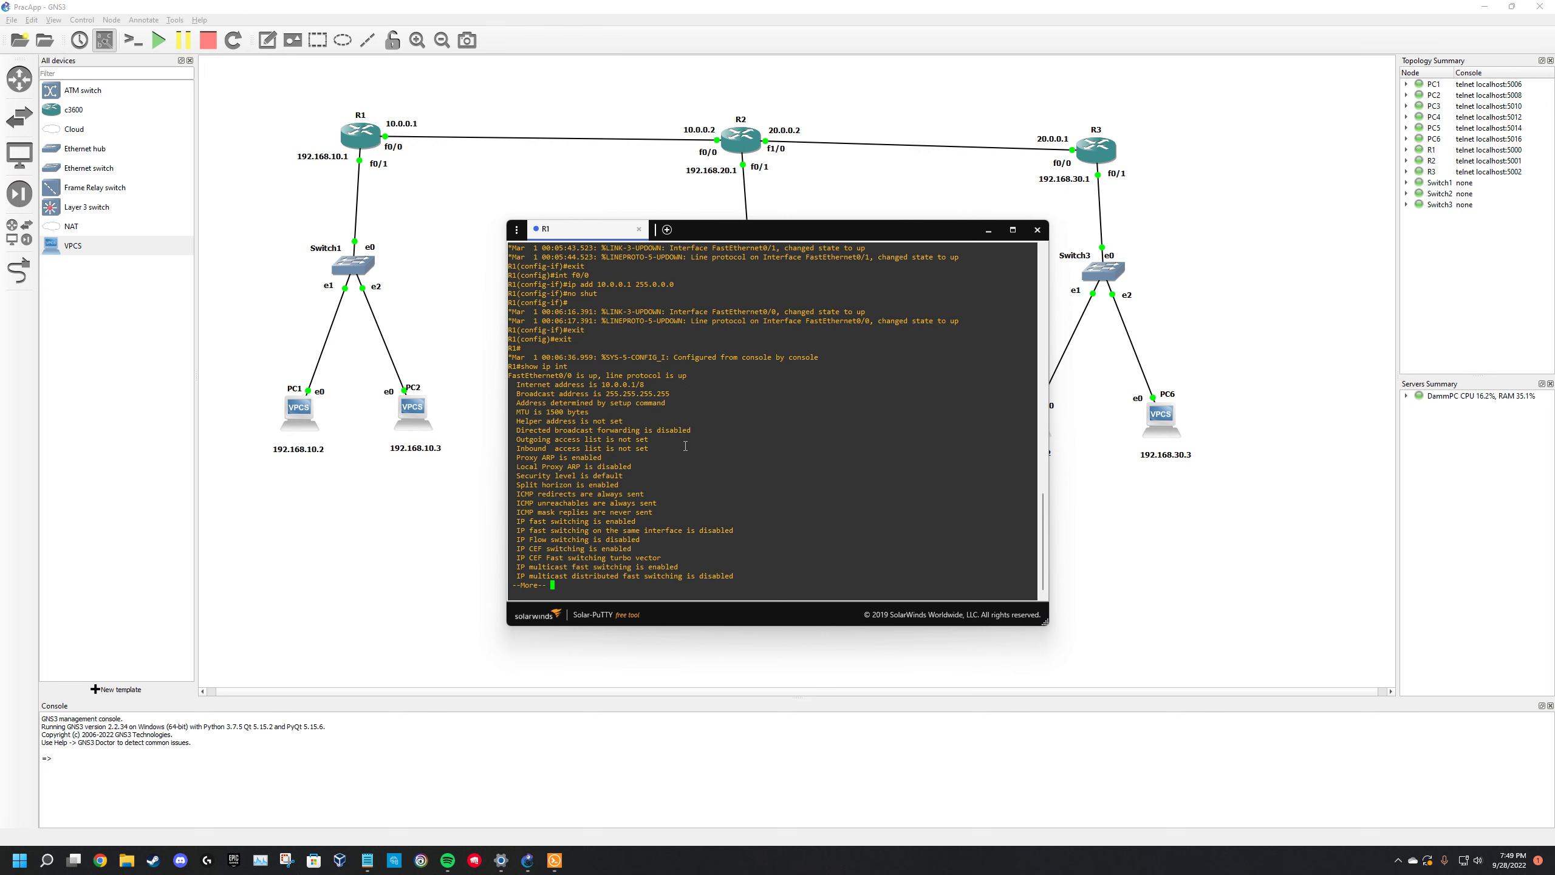
pyautogui.moveTo(655, 385); pyautogui.dragTo(602, 384)
pyautogui.click(747, 418)
pyautogui.press('Return')
pyautogui.press('Return')
pyautogui.press('Return')
pyautogui.press('Return')
pyautogui.press('Return')
pyautogui.press('Return')
pyautogui.press('Return')
pyautogui.press('Return')
pyautogui.press('Return')
pyautogui.press('Return')
pyautogui.press('Return')
pyautogui.press('Return')
pyautogui.press('Return')
pyautogui.press('Return')
pyautogui.moveTo(680, 569); pyautogui.dragTo(506, 562)
pyautogui.click(587, 584)
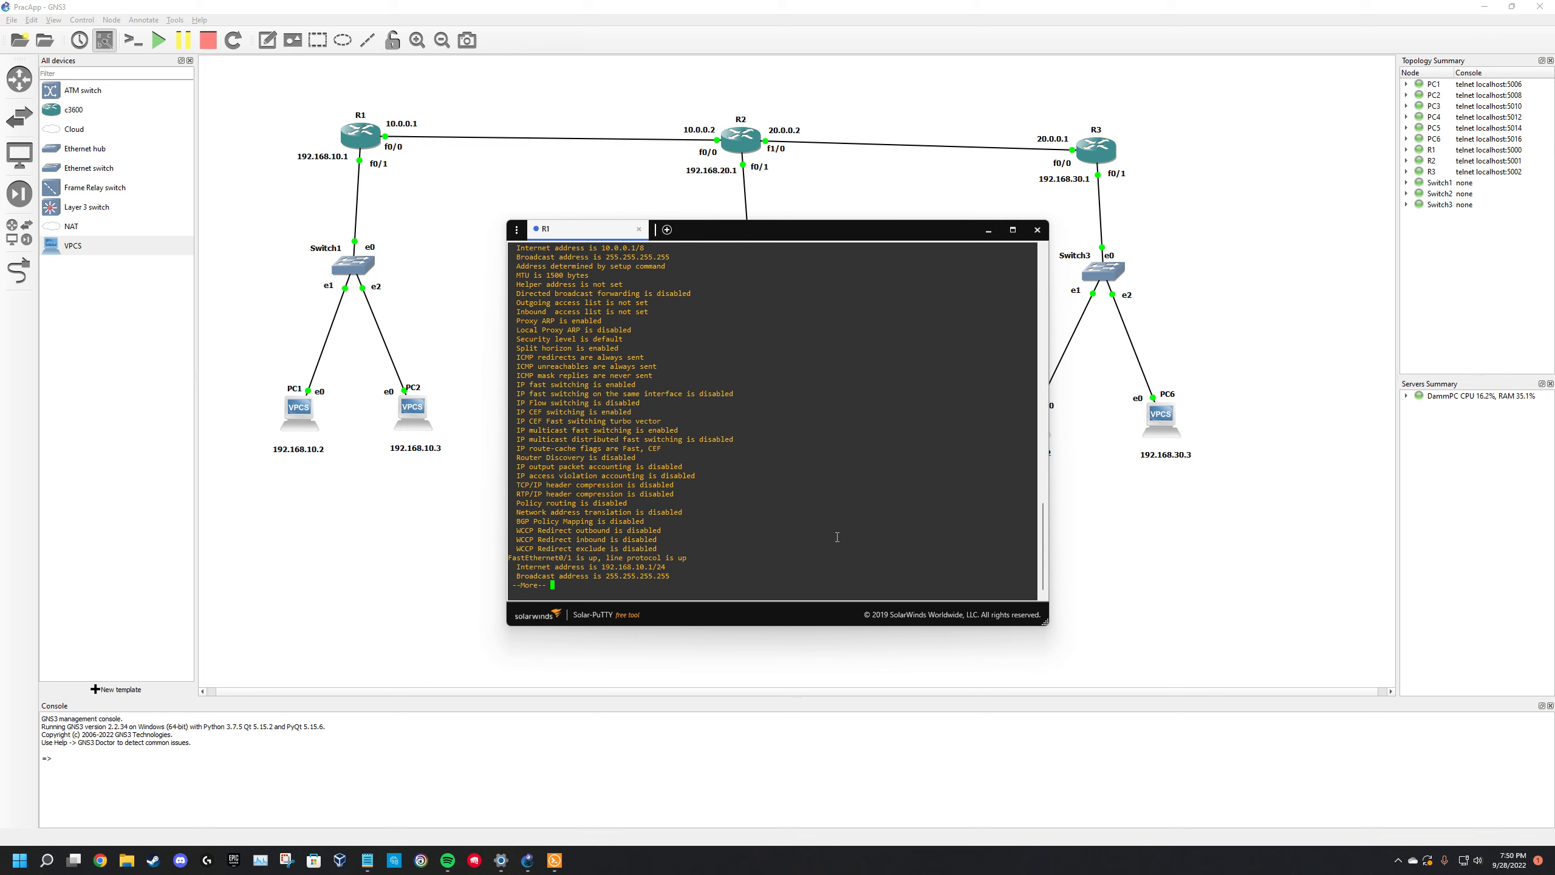
pyautogui.press('q')
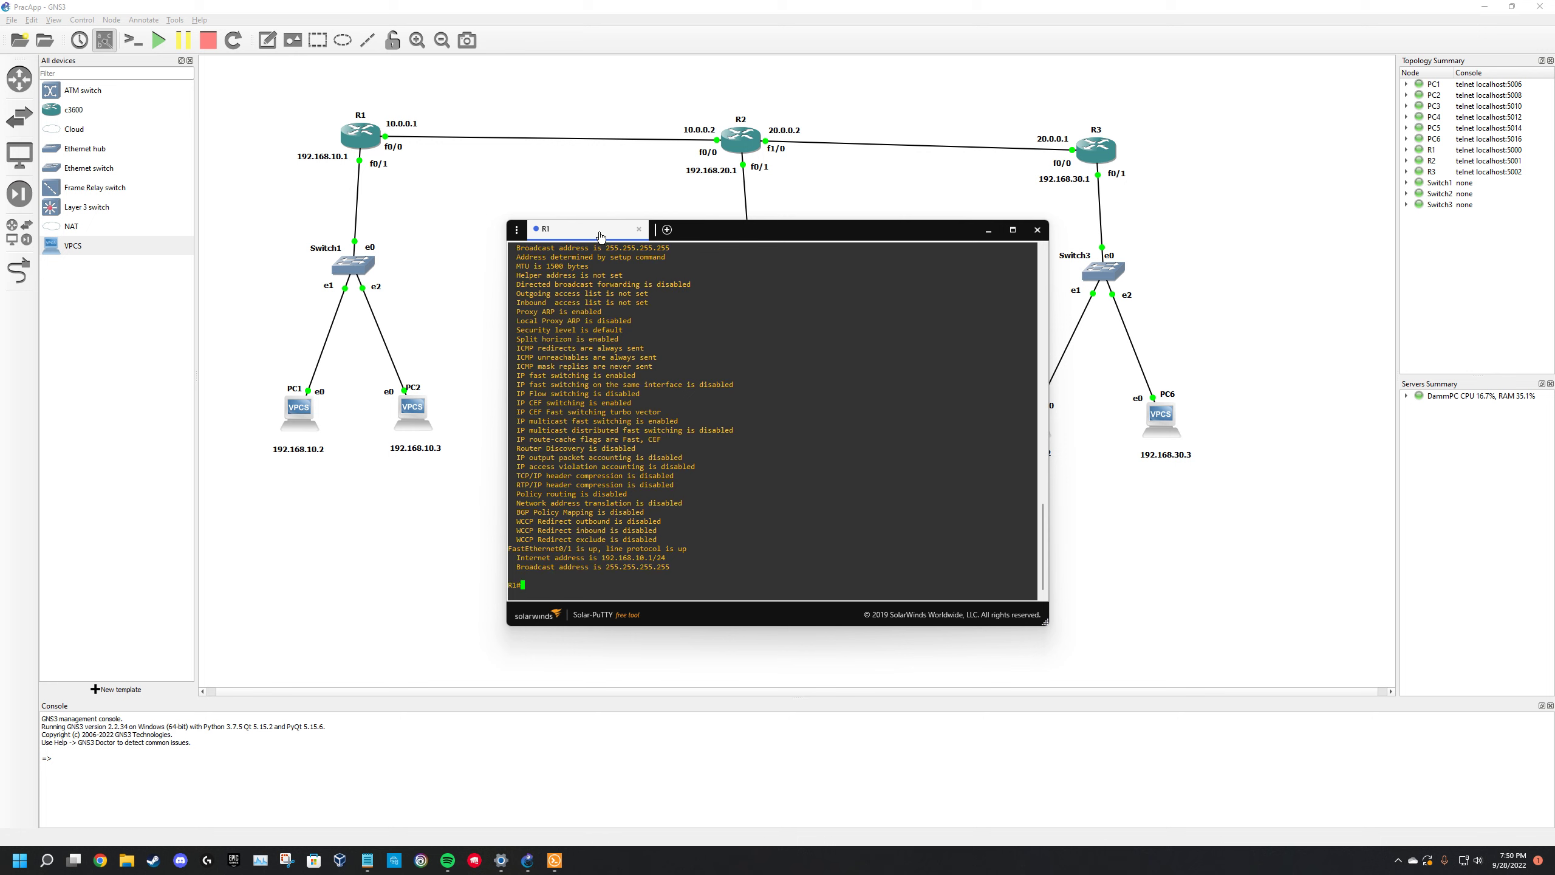
# - Close R1's console session and open R2's console, placing its window clear of R2 and Switch2
pyautogui.click(638, 228)
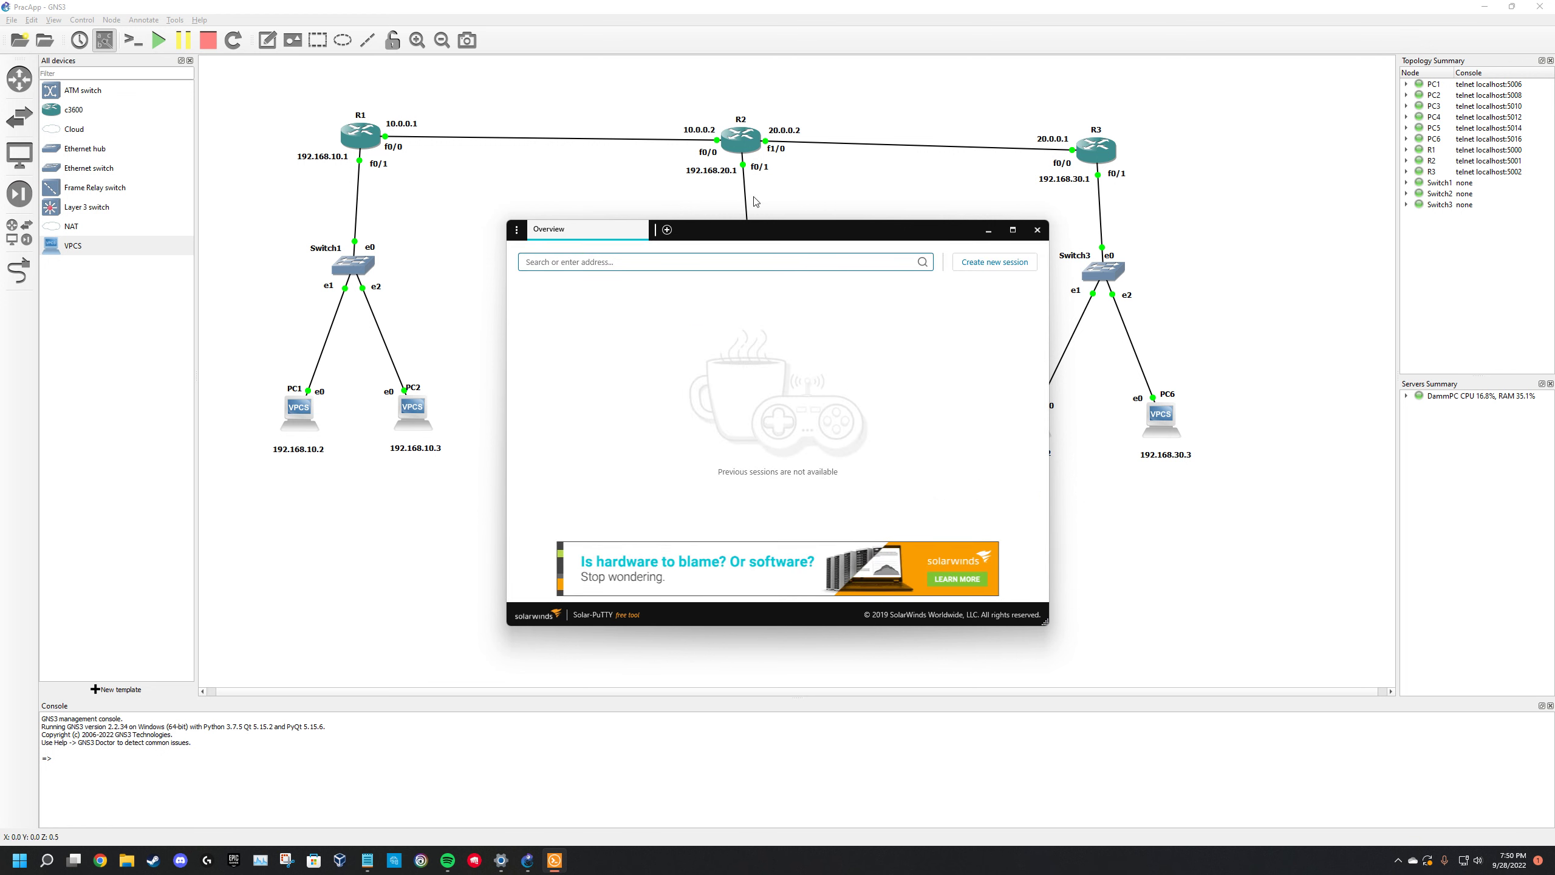
pyautogui.click(1037, 229)
pyautogui.rightClick(737, 137)
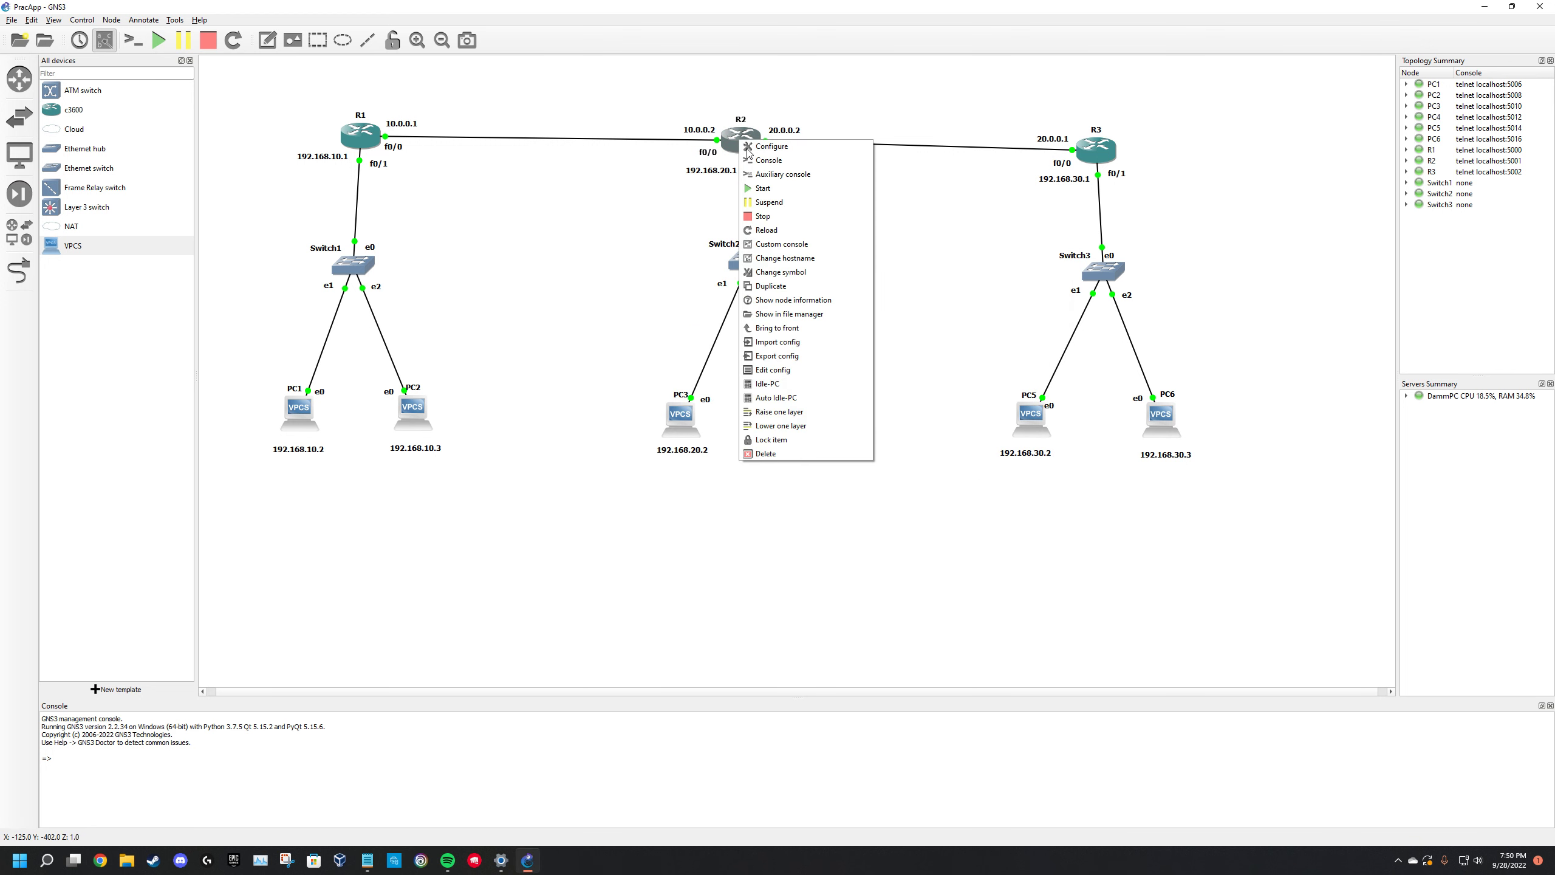
pyautogui.click(776, 161)
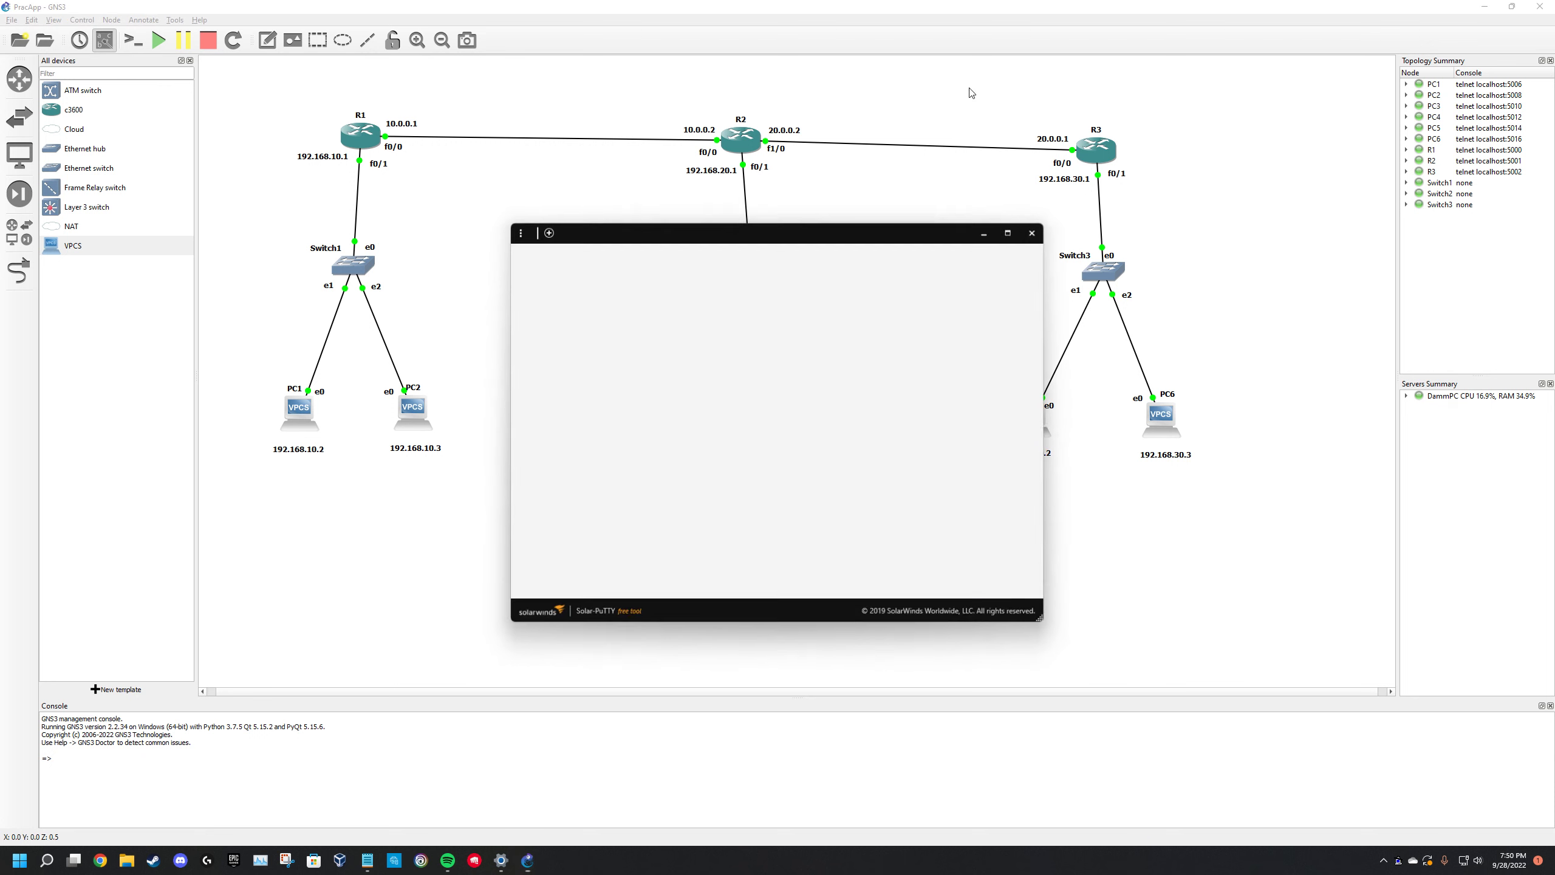
pyautogui.moveTo(848, 229); pyautogui.dragTo(1134, 212)
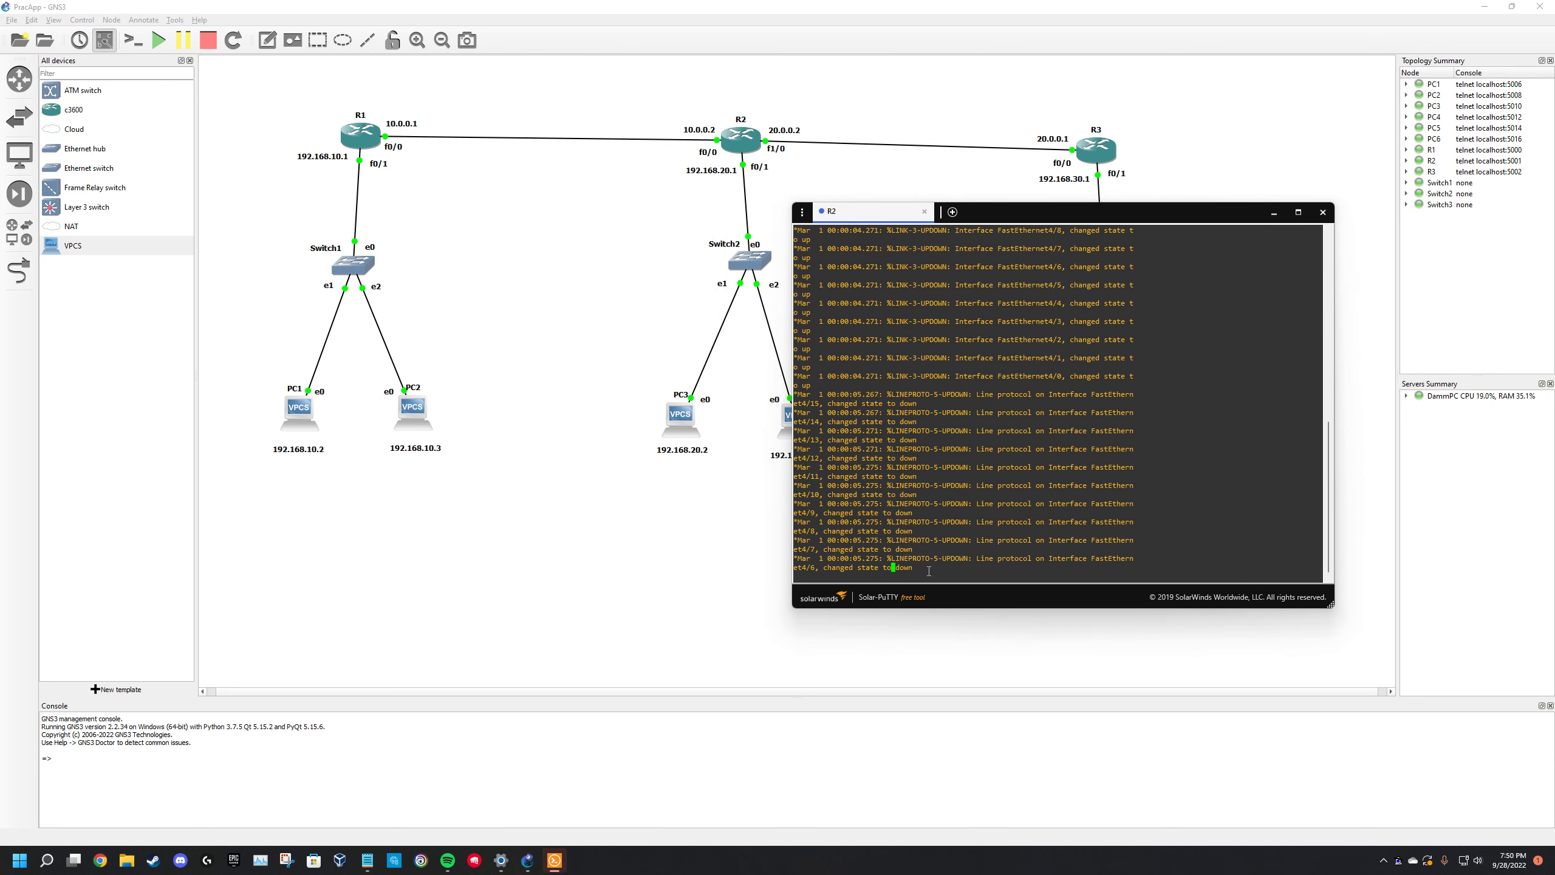
# - Bring up R2's privileged prompt and enter global configuration mode with conf t
pyautogui.press('Return')
pyautogui.press('Return')
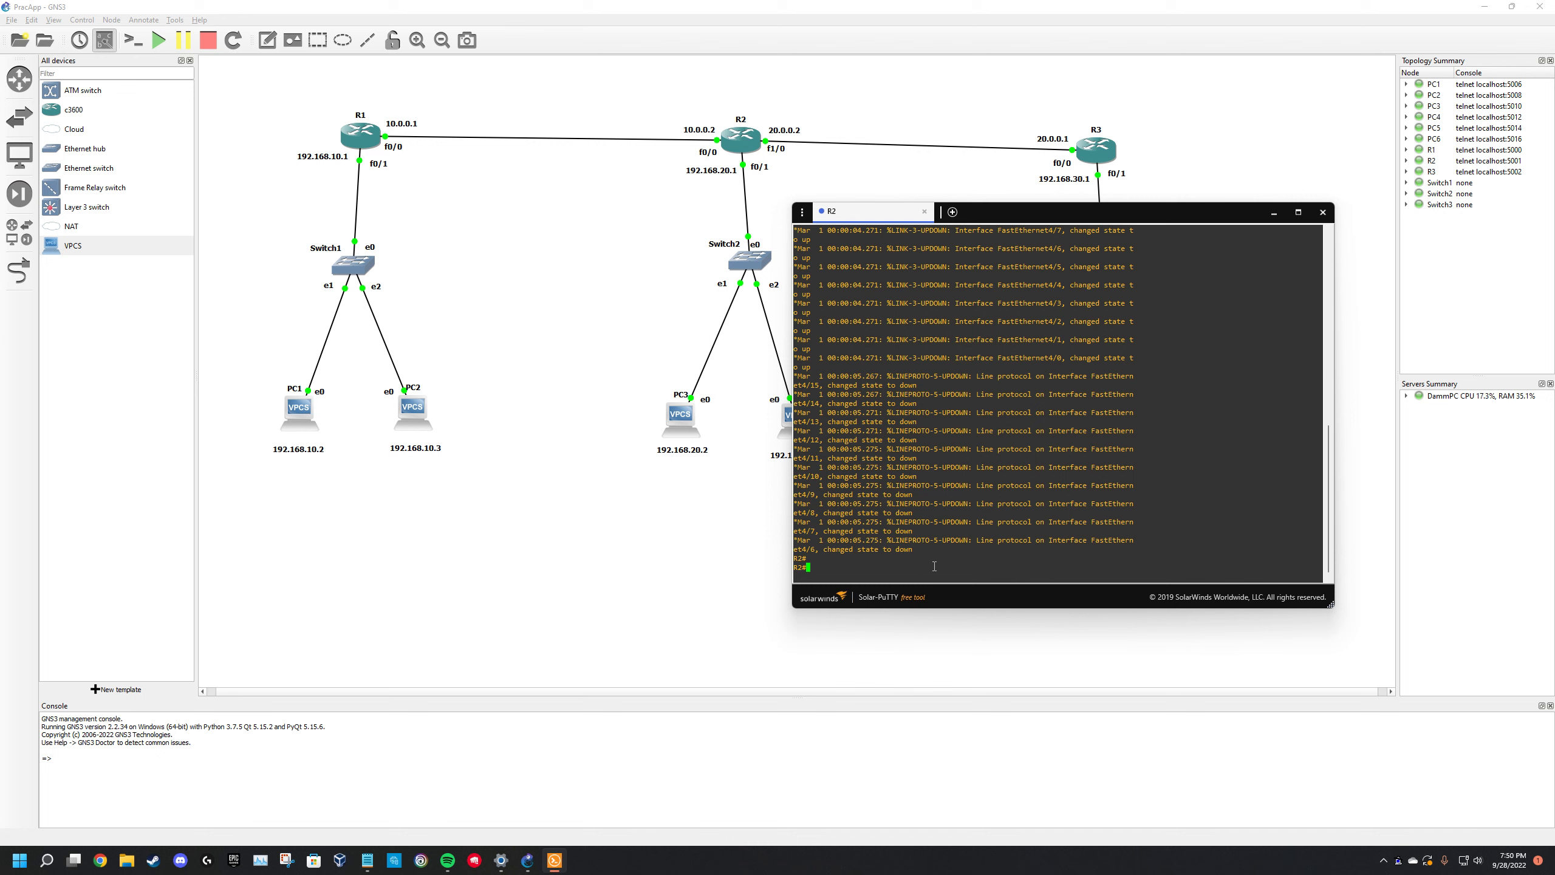
pyautogui.write('iconf 5t')
pyautogui.press('Return')
pyautogui.write('conf t')
pyautogui.press('Return')
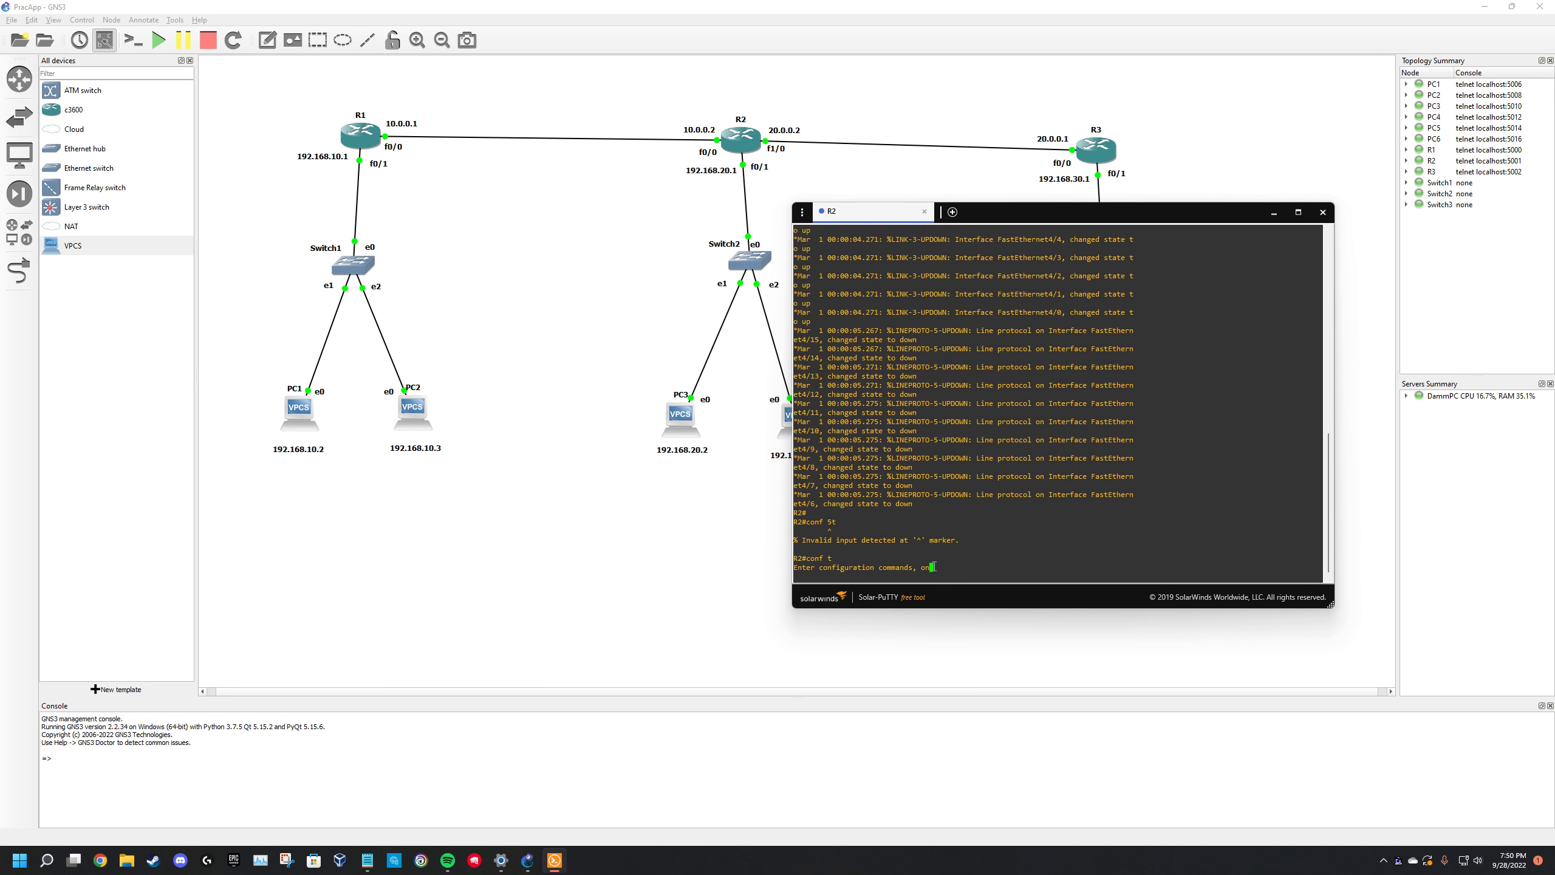
# - Assign IP address 10.0.0.2 with mask 255.0.0.0 to R2's interface f0/0 and exit interface configuration
pyautogui.write('int ')
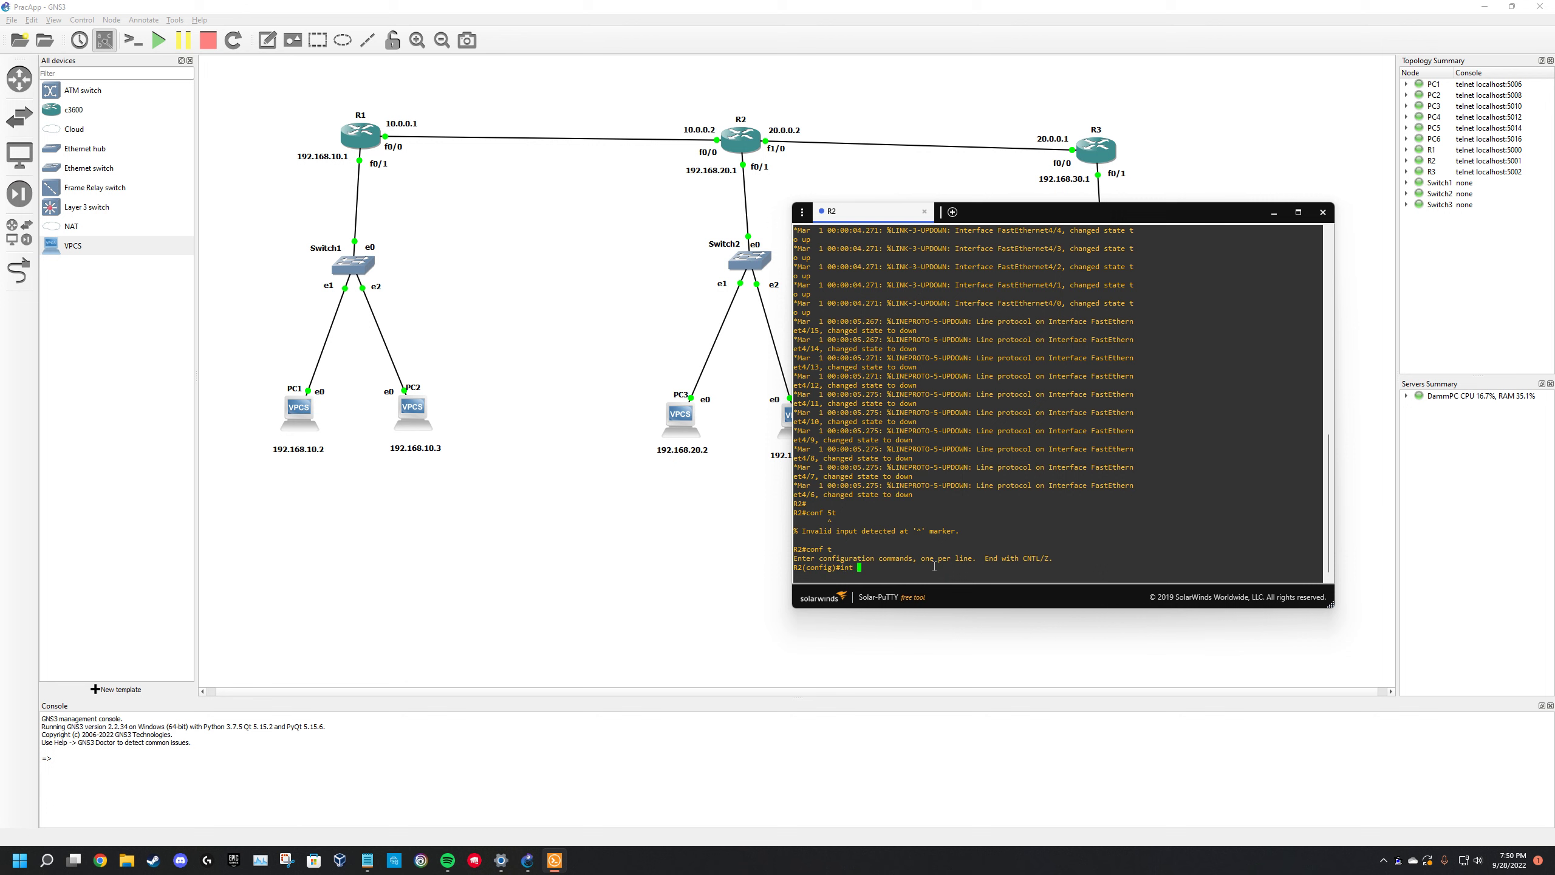
pyautogui.write('f0/0')
pyautogui.press('Return')
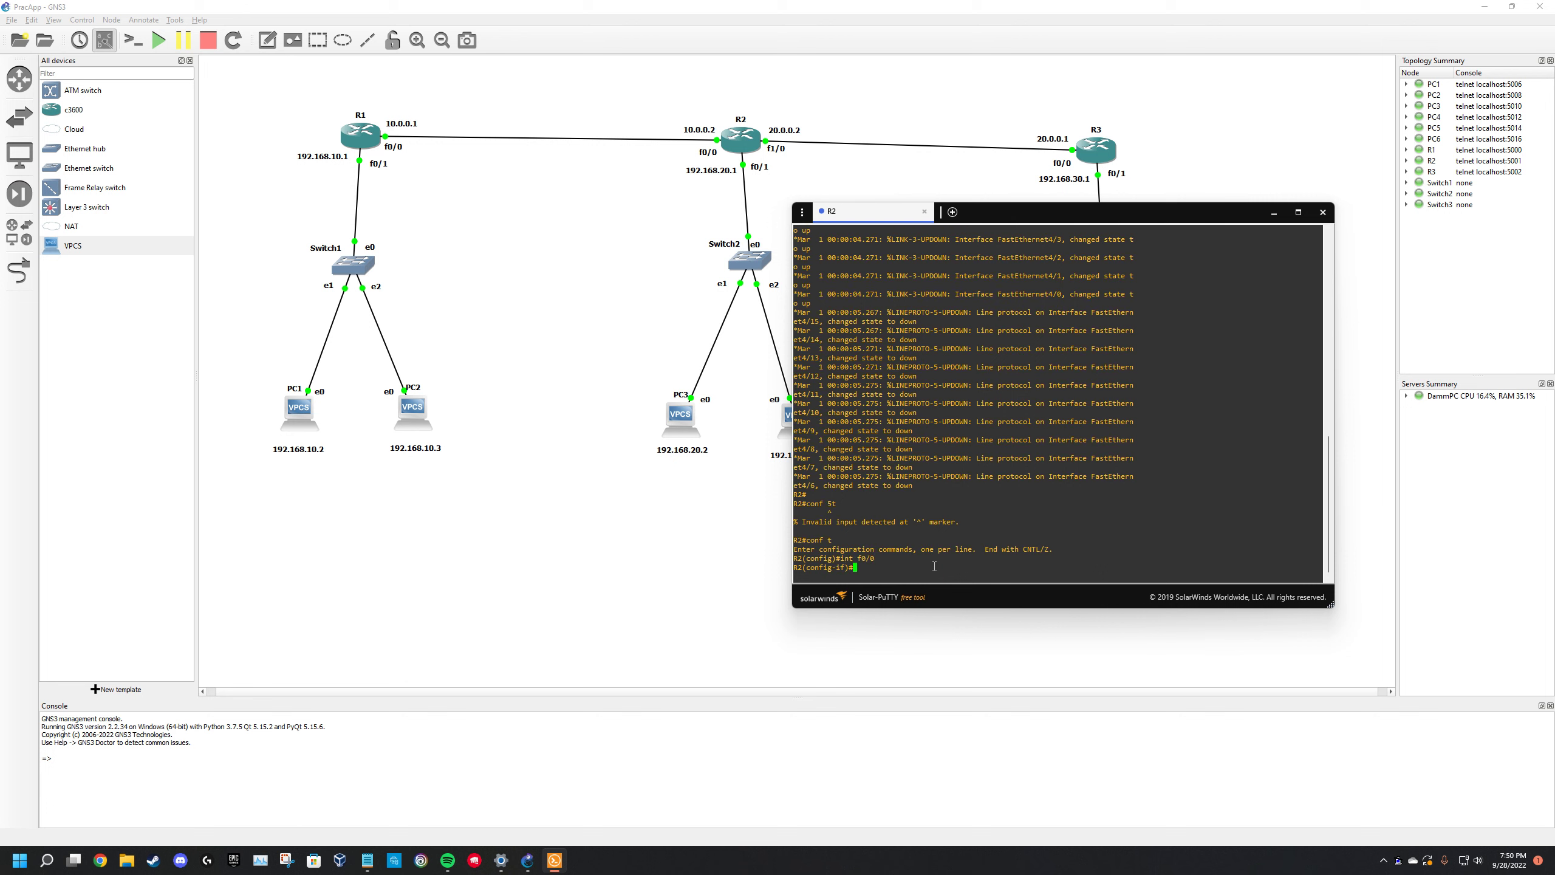
pyautogui.write('ip 10.0.0.2 254.0.0.0')
pyautogui.press('Return')
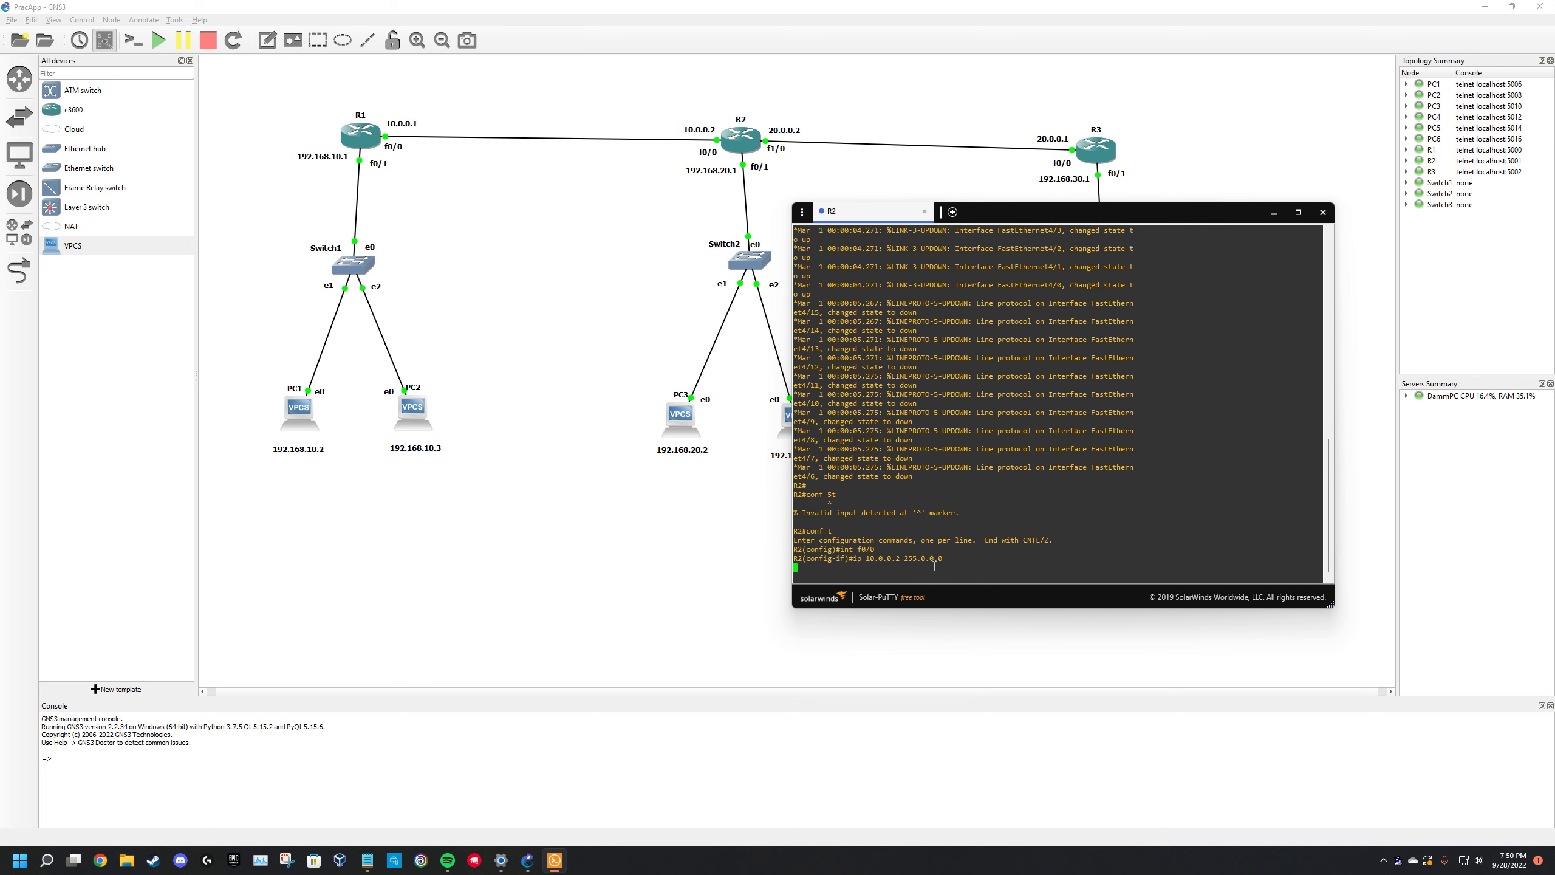
pyautogui.write('ip')
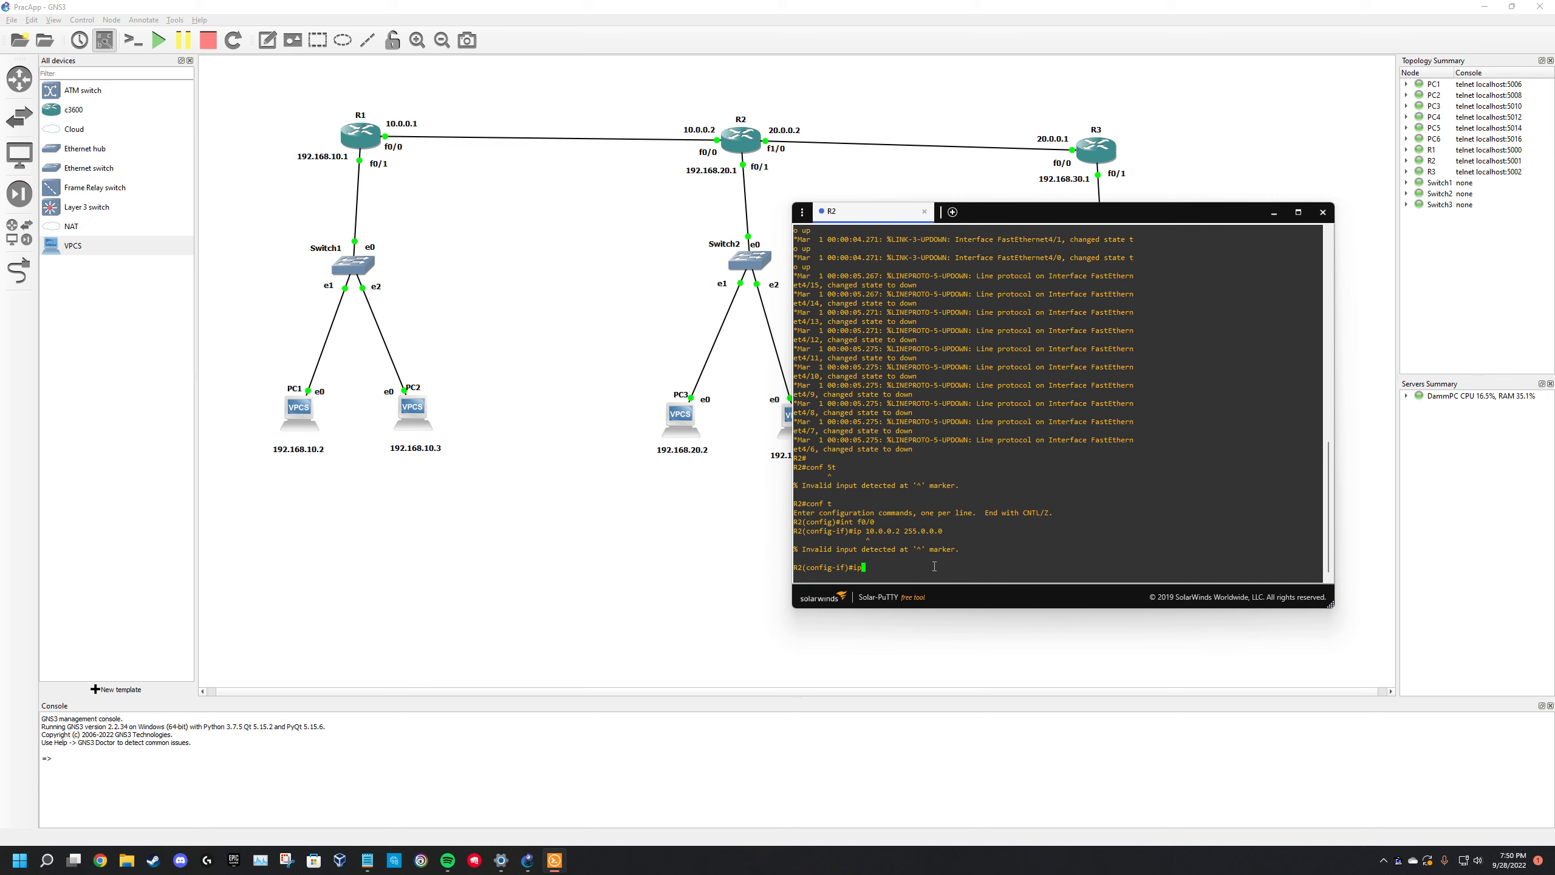
pyautogui.write(' add 10.0.0.2 255.0.0.0')
pyautogui.press('Return')
pyautogui.write('exit')
pyautogui.press('Return')
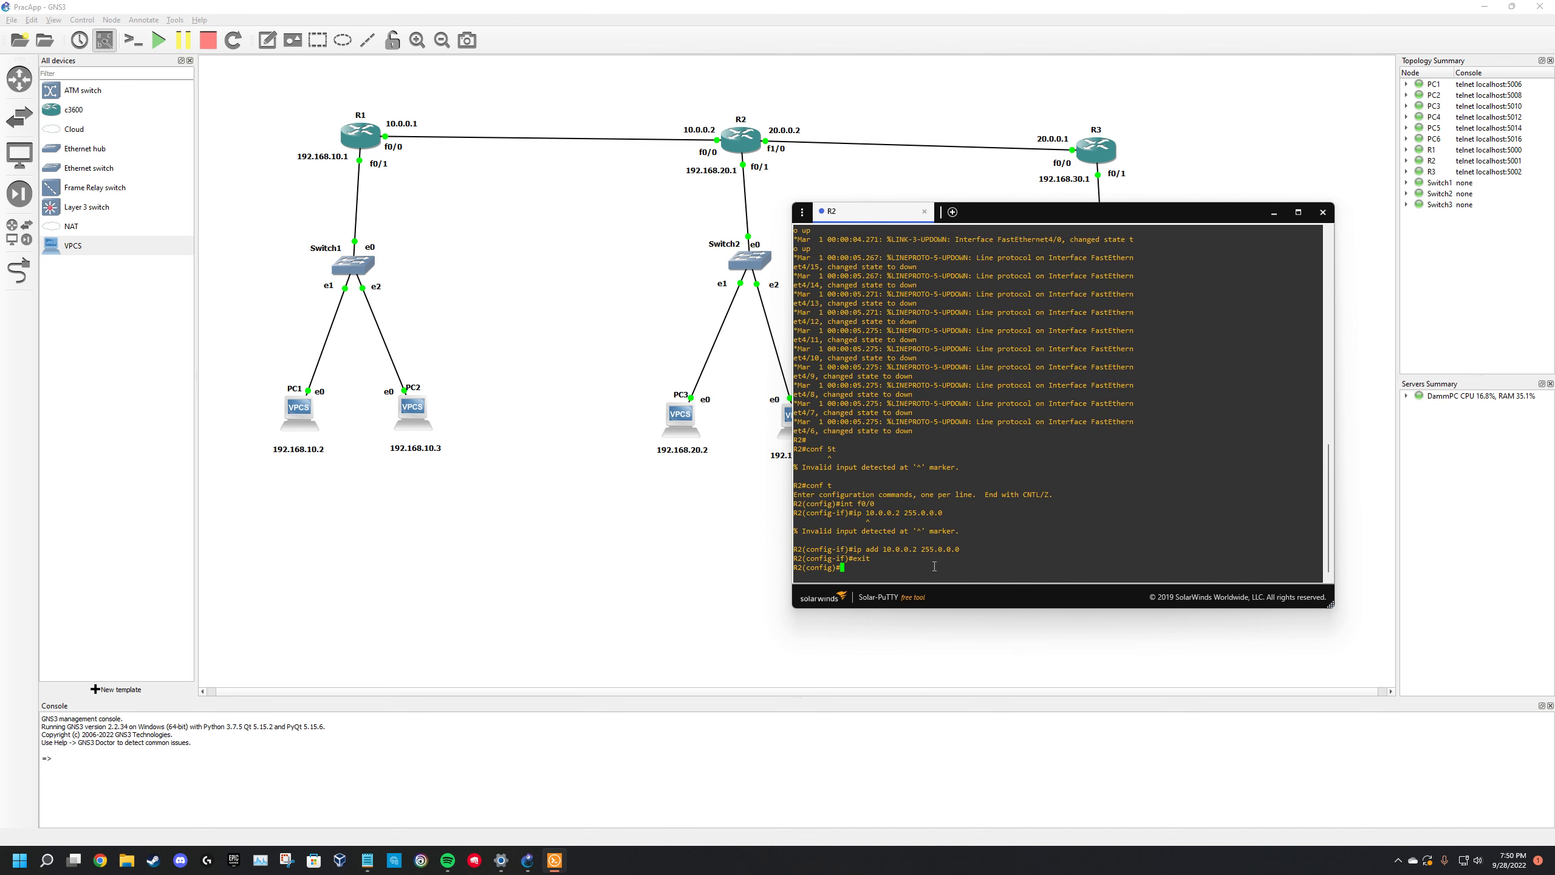
# - Enable R2's interface f0/0 with no shut and return to global configuration mode
pyautogui.write('int f0/0')
pyautogui.press('Return')
pyautogui.write('no shut')
pyautogui.press('Return')
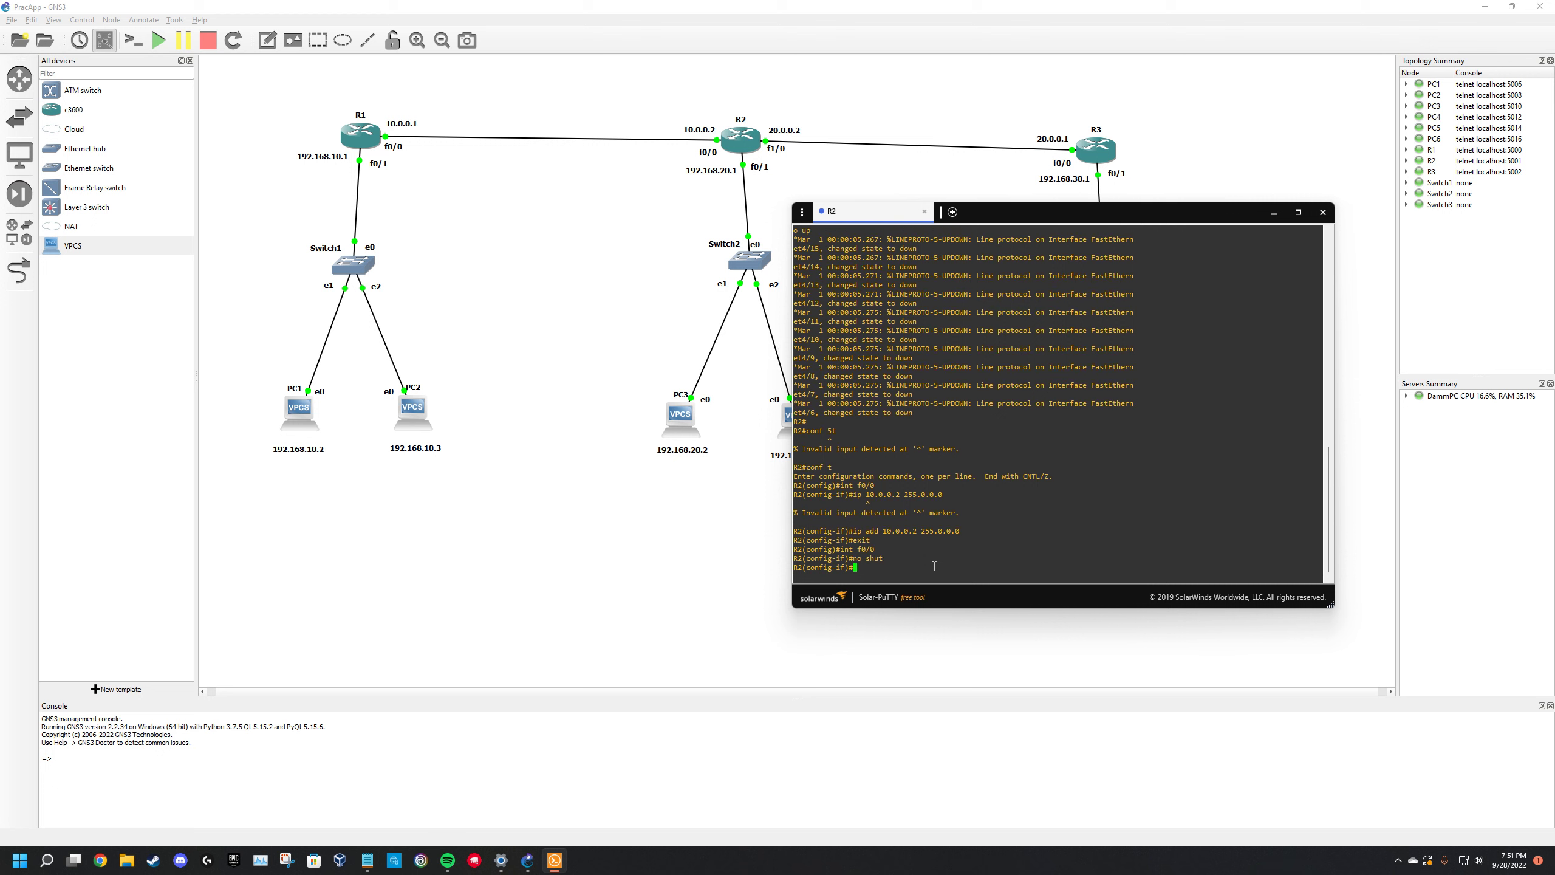
pyautogui.write('exit')
pyautogui.press('Return')
# - Assign IP address 192.168.20.1 with mask 255.255.255.0 to R2's interface f0/1, enable it with no shut and exit the interface
pyautogui.write('int f0/1')
pyautogui.press('Return')
pyautogui.write('i')
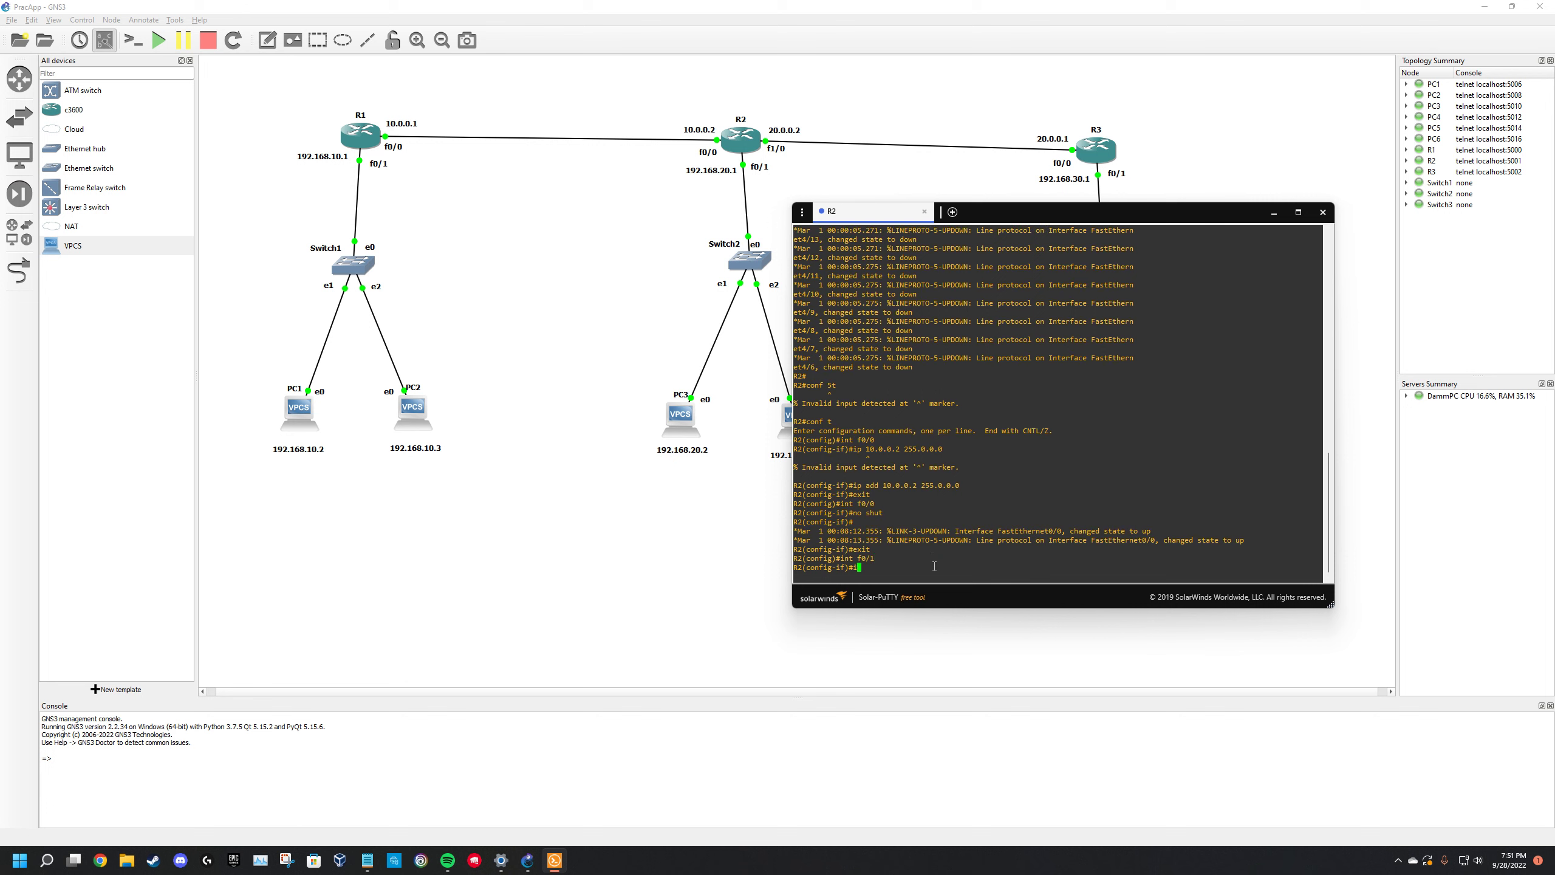
pyautogui.write('p add 192.168.20.1 255.255.255.0')
pyautogui.press('Return')
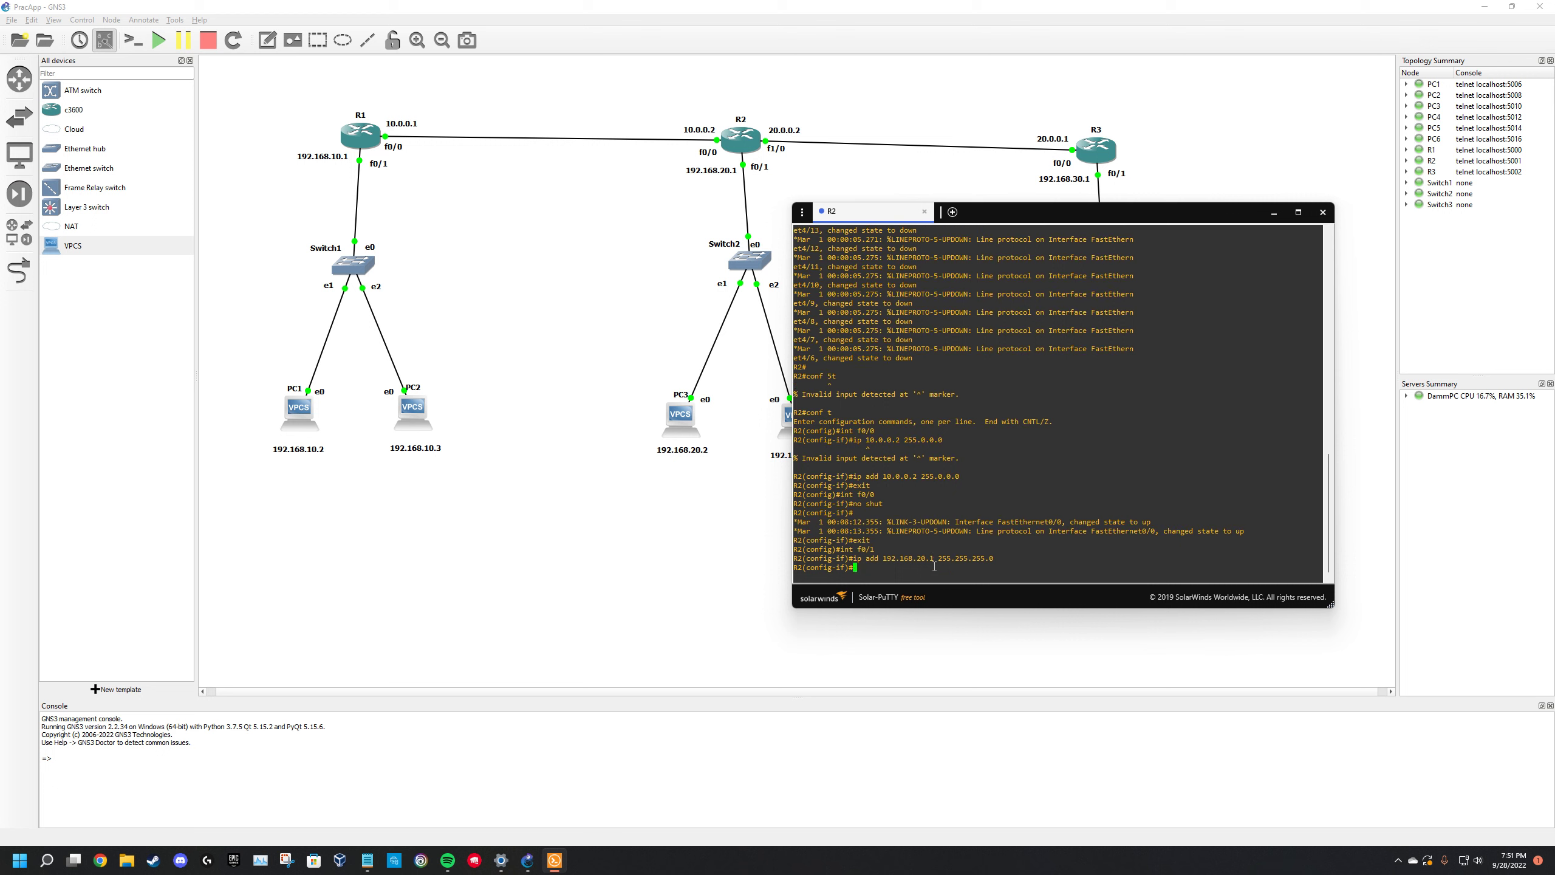
pyautogui.write('no shut')
pyautogui.press('Return')
pyautogui.write('exit')
pyautogui.press('Return')
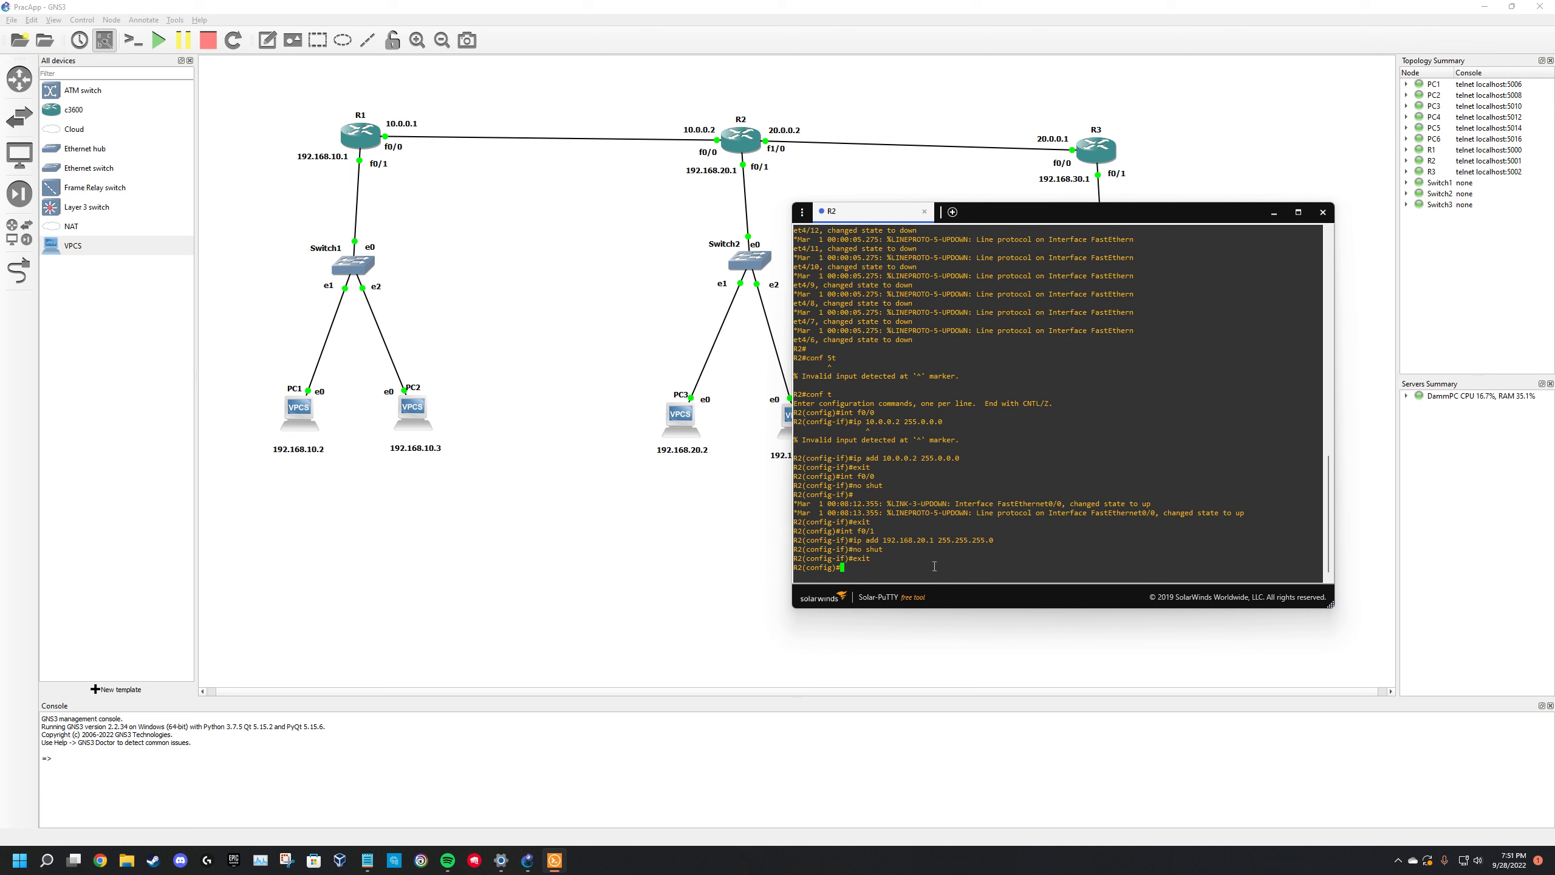
# - Assign IP address 20.0.0.2 with mask 255.0.0.0 to R2's interface f1/0, enable it with no shut and exit the interface
pyautogui.write('int f1/0')
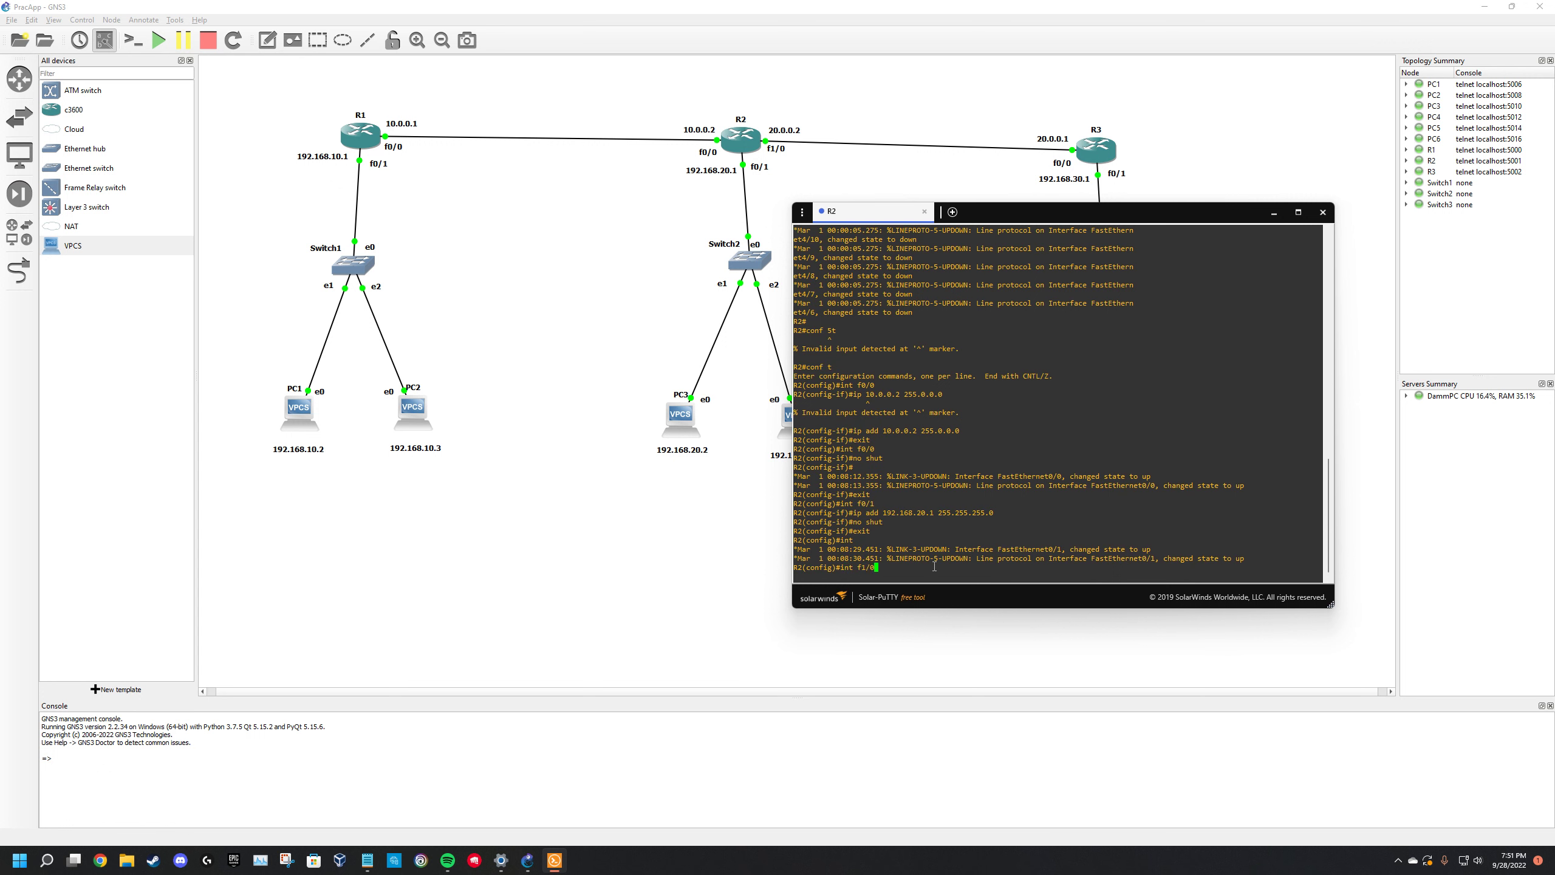
pyautogui.press('Return')
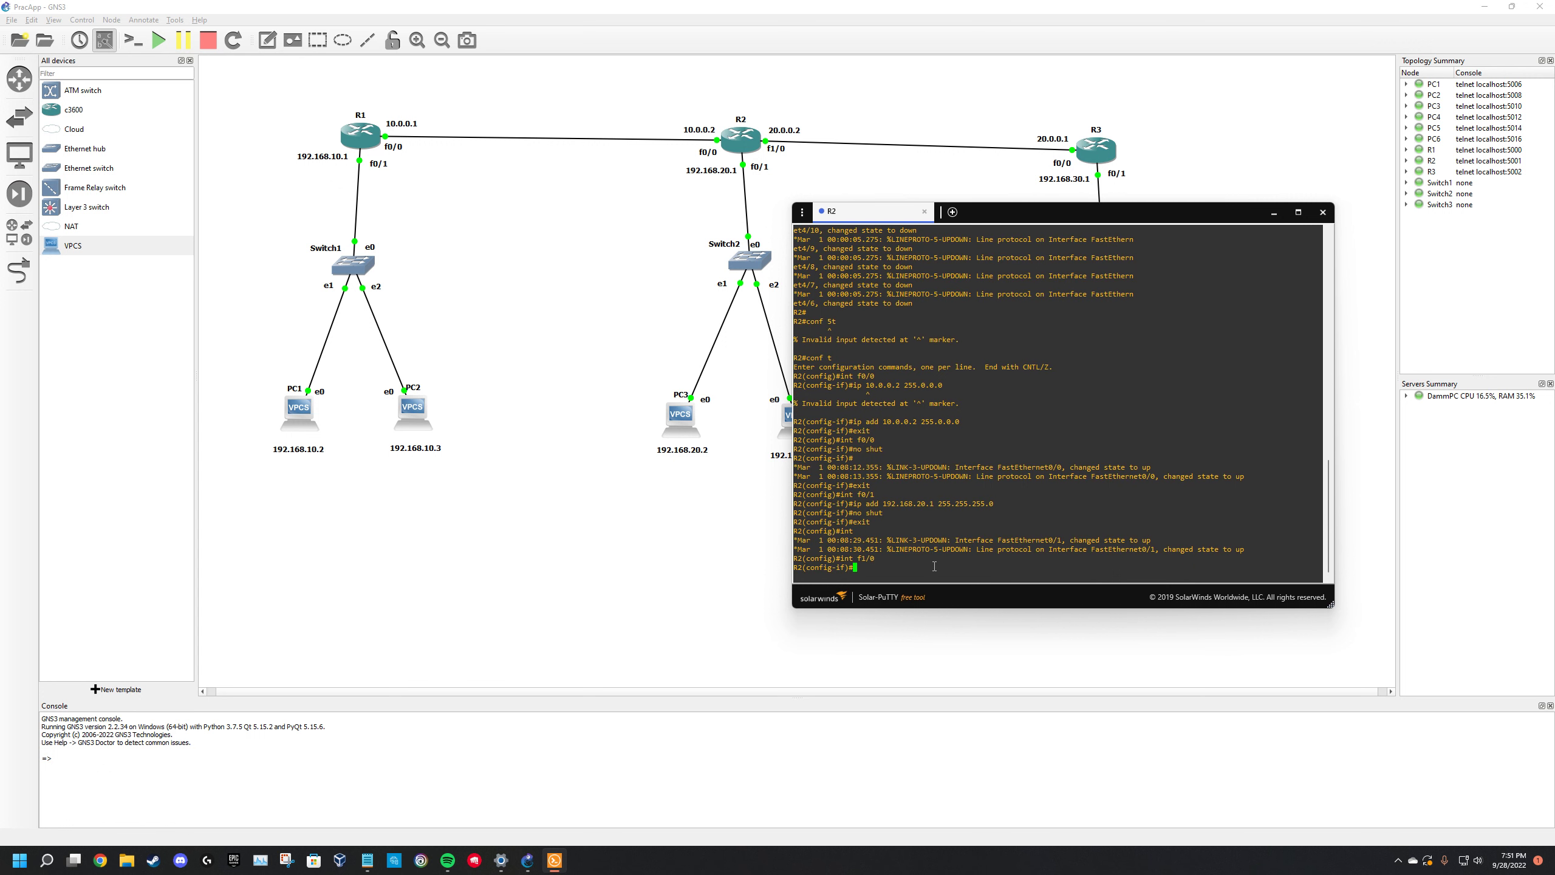
pyautogui.write('ip add 20.0.0.2 255.0.0.0')
pyautogui.press('Return')
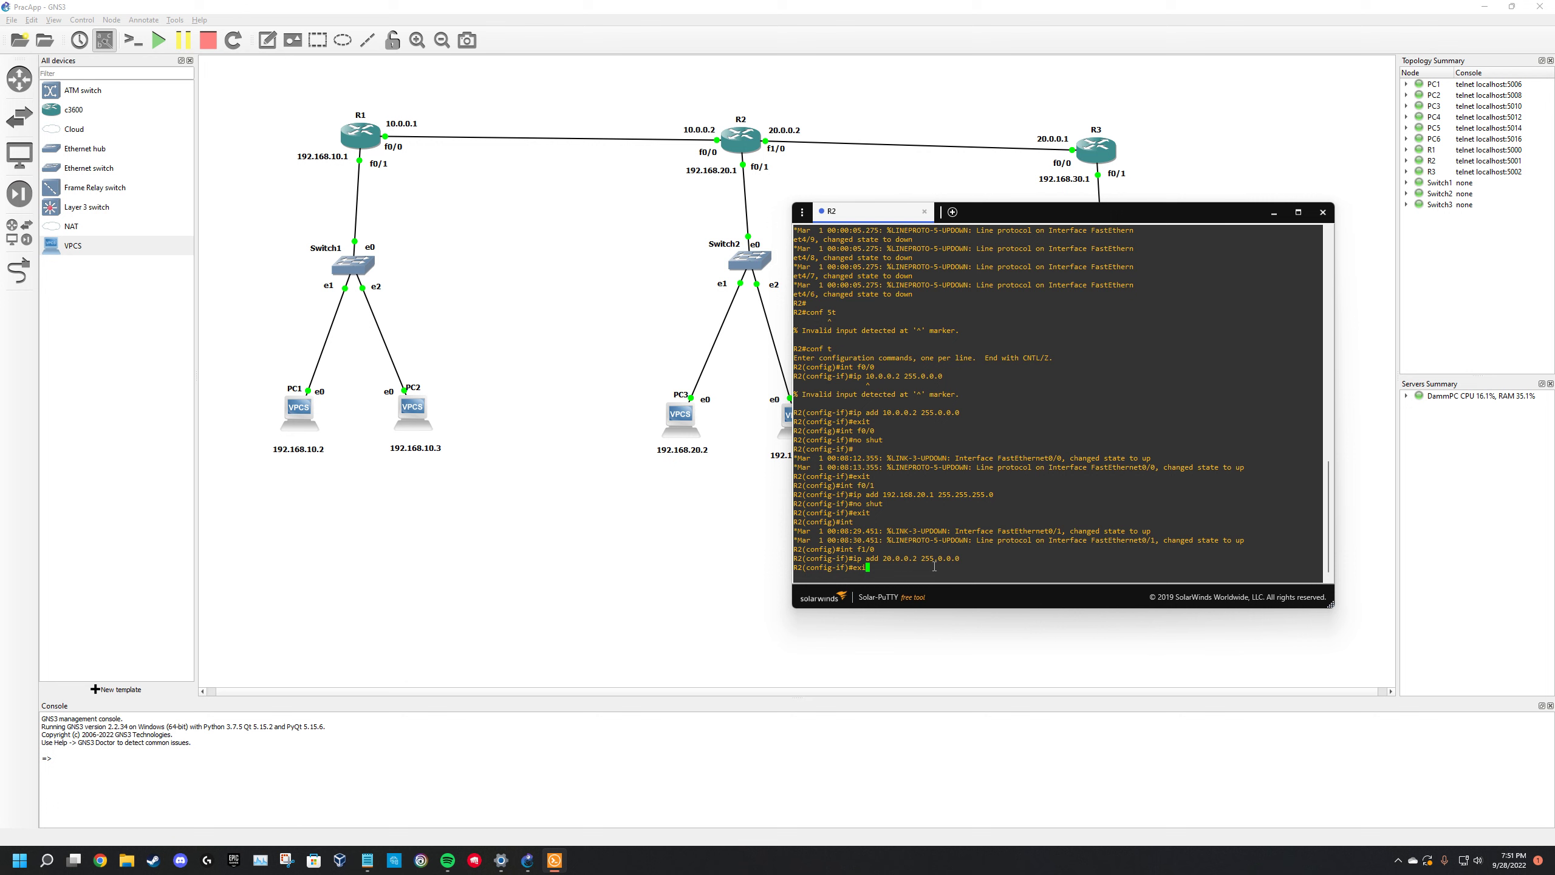
pyautogui.write('no shut')
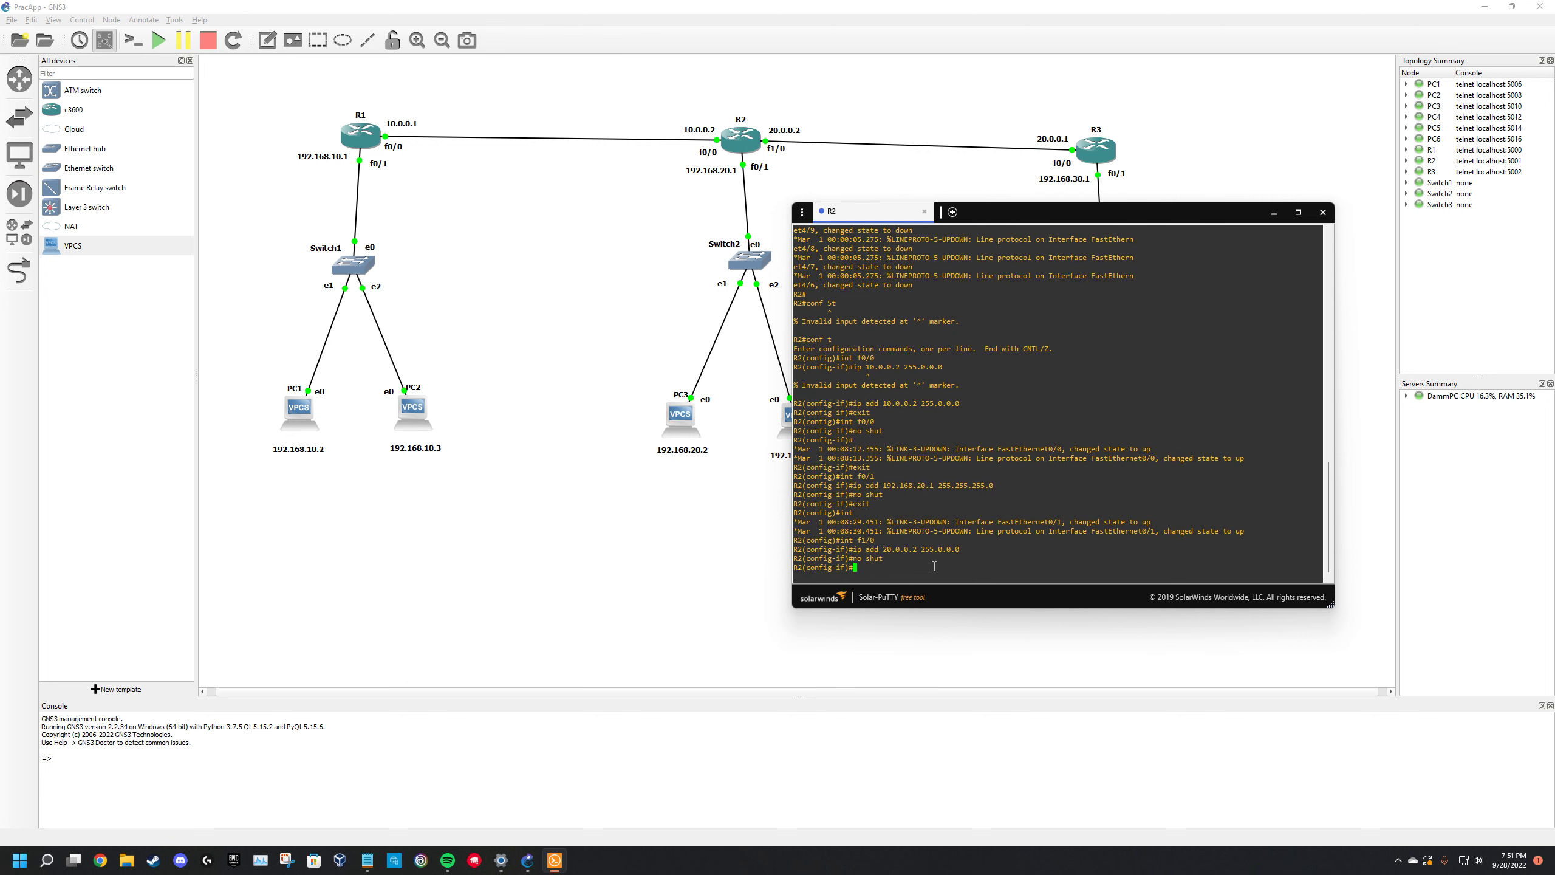
pyautogui.write('exit')
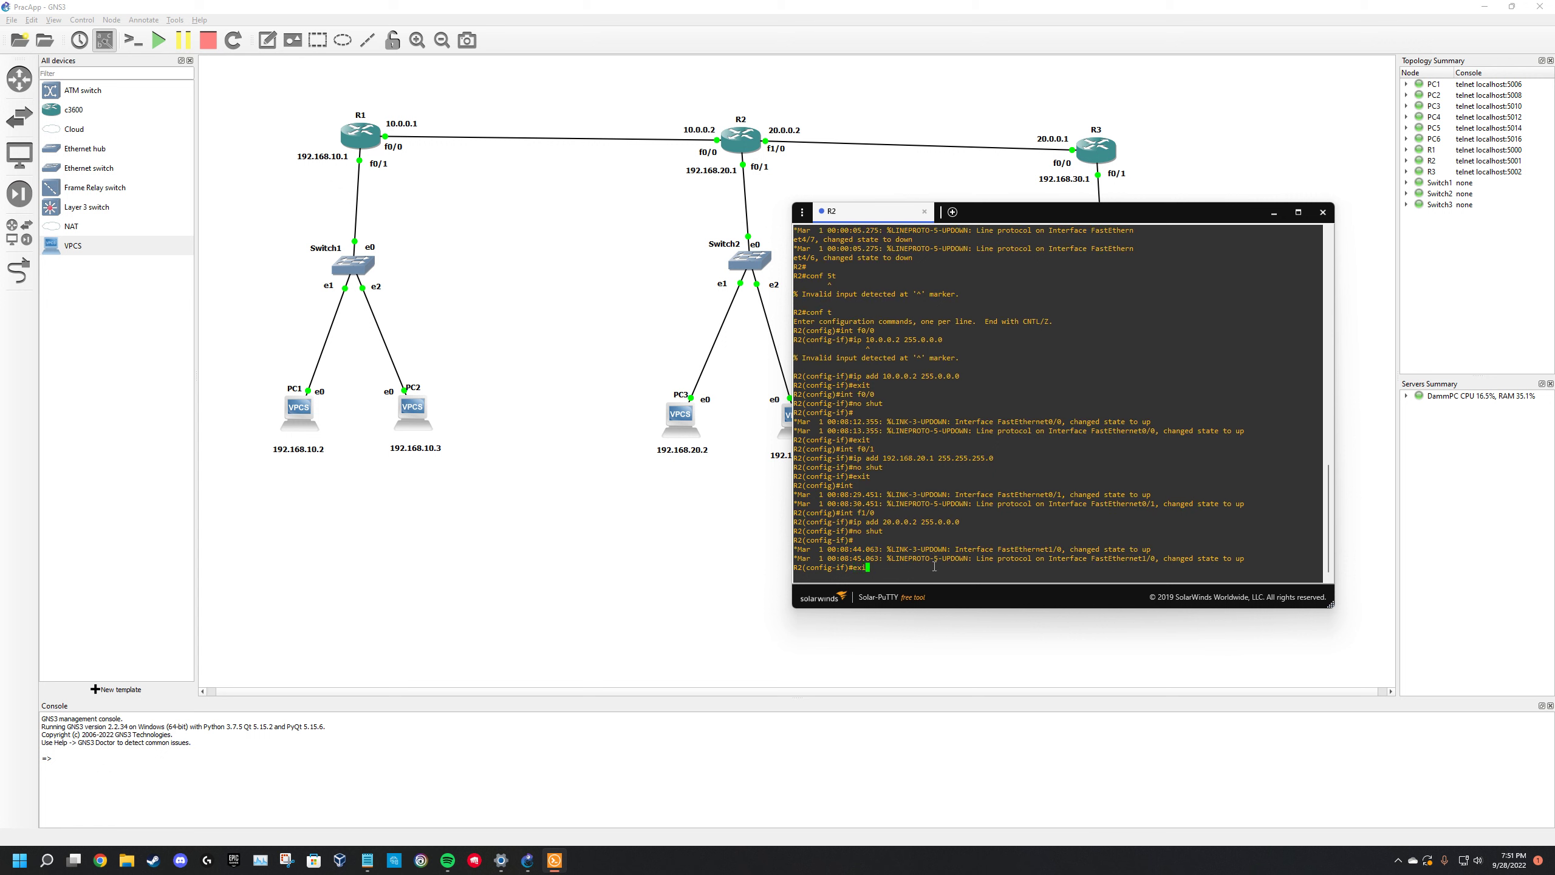
pyautogui.press('Return')
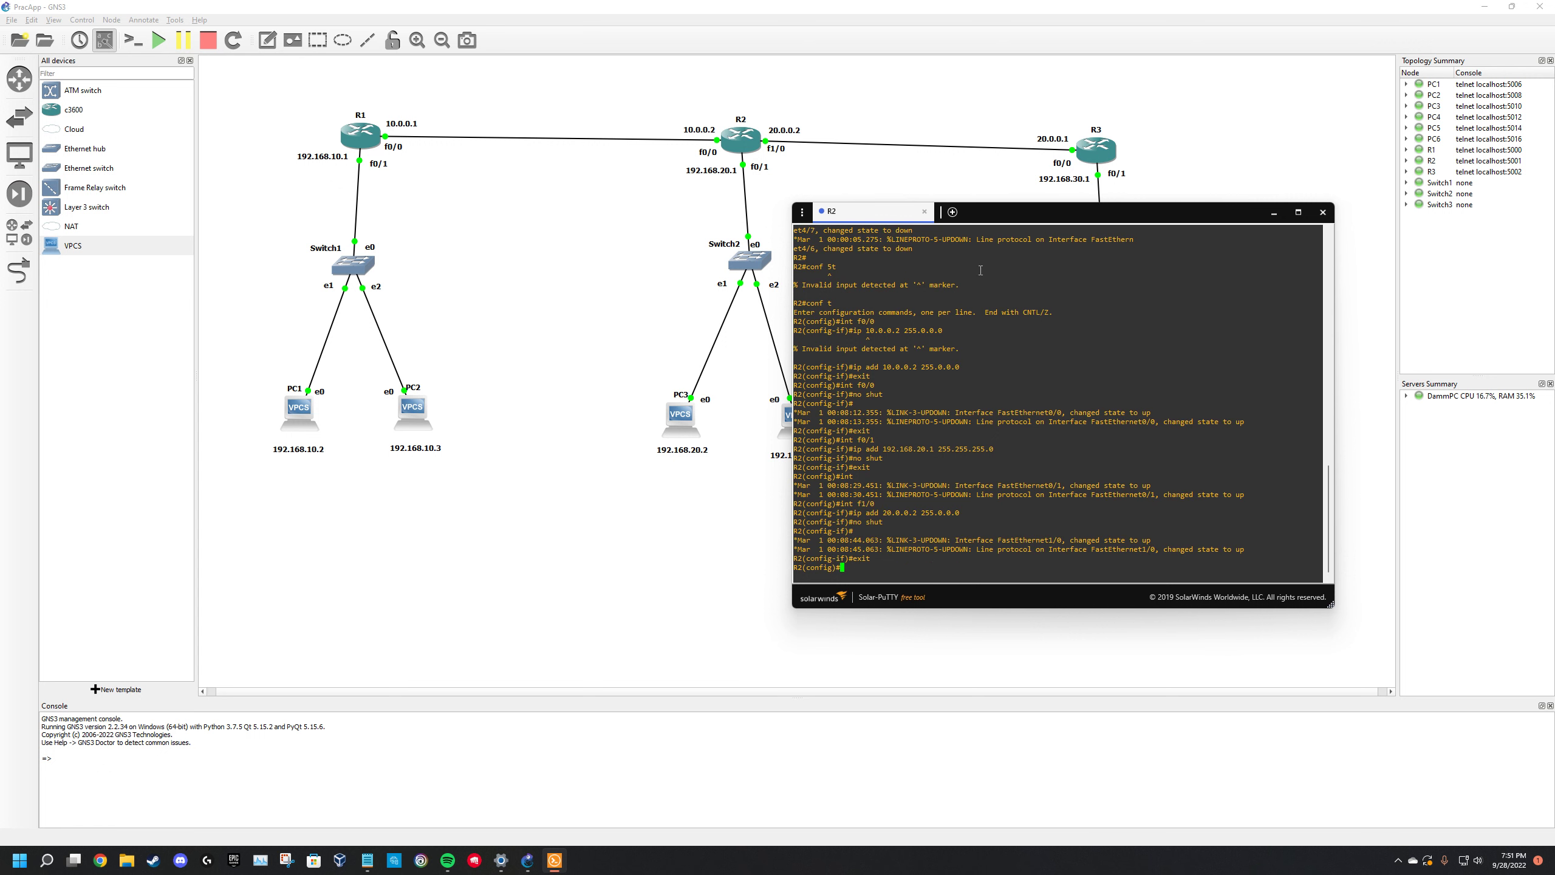
# - Close R2's console session and open R3's console at its privileged prompt
pyautogui.click(925, 211)
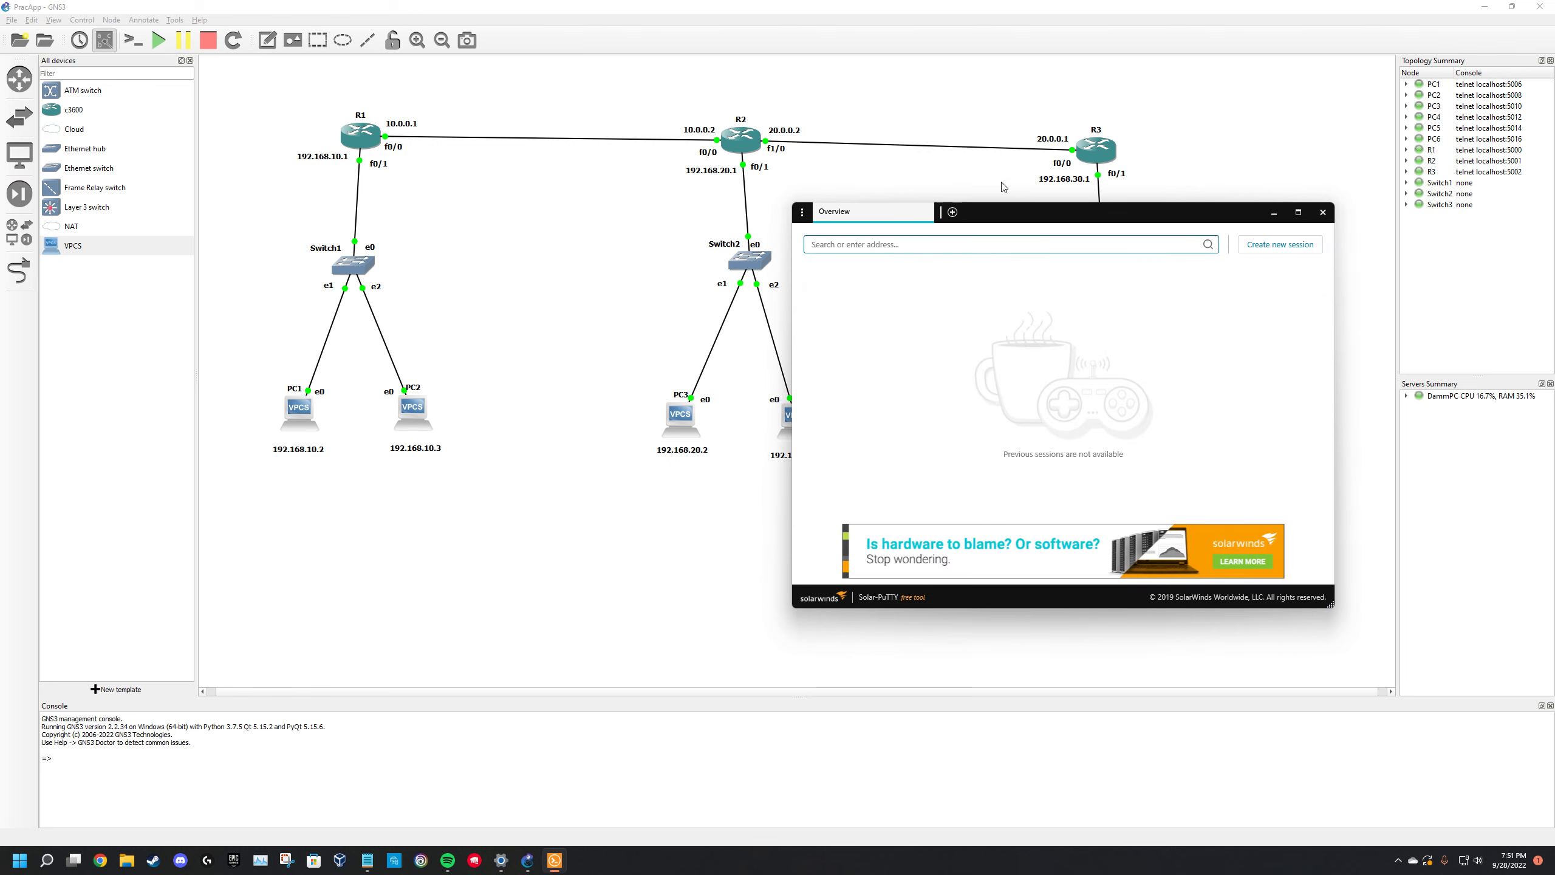
pyautogui.click(1323, 212)
pyautogui.rightClick(1088, 147)
pyautogui.click(1121, 168)
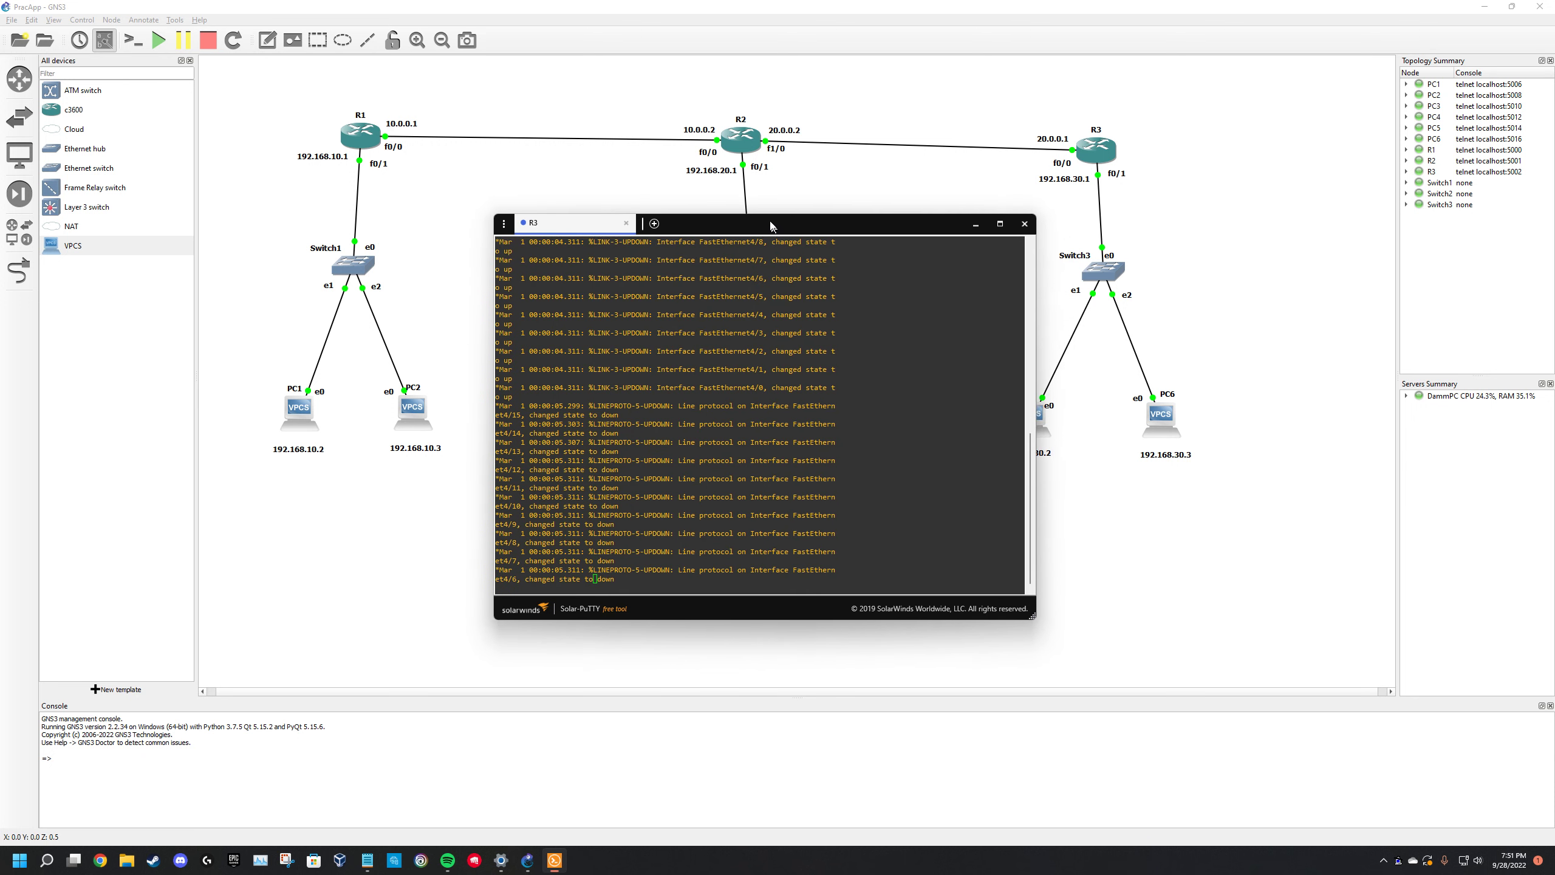
pyautogui.press('Return')
pyautogui.press('Return')
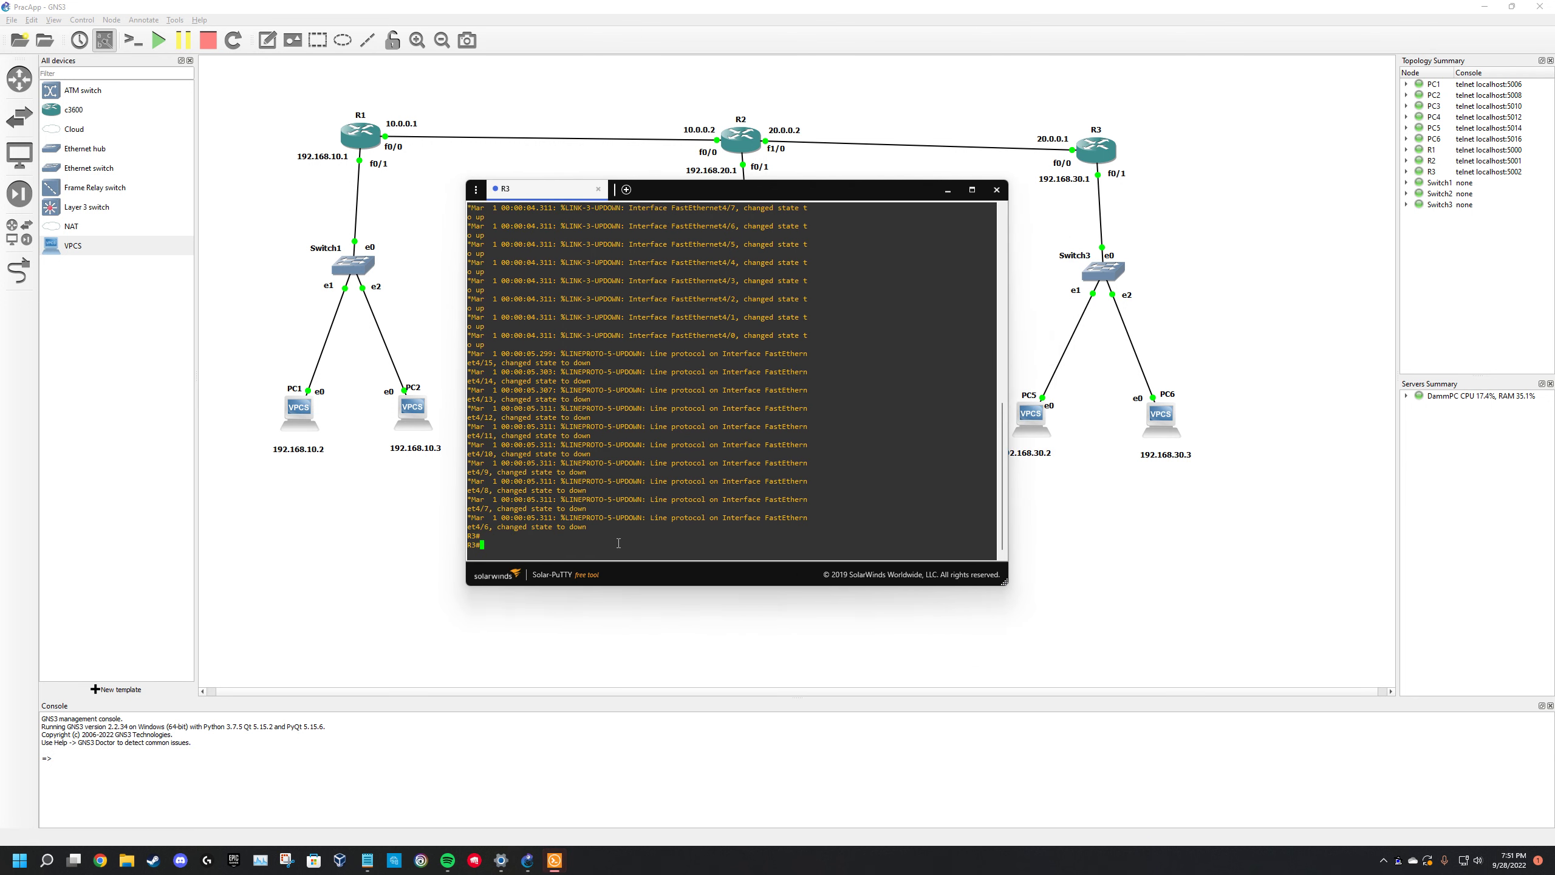
# - In R3's global configuration mode, assign 20.0.0.1 with mask 255.0.0.0 to interface f0/0, enable it with no shut and exit the interface
pyautogui.write('conf t')
pyautogui.press('Return')
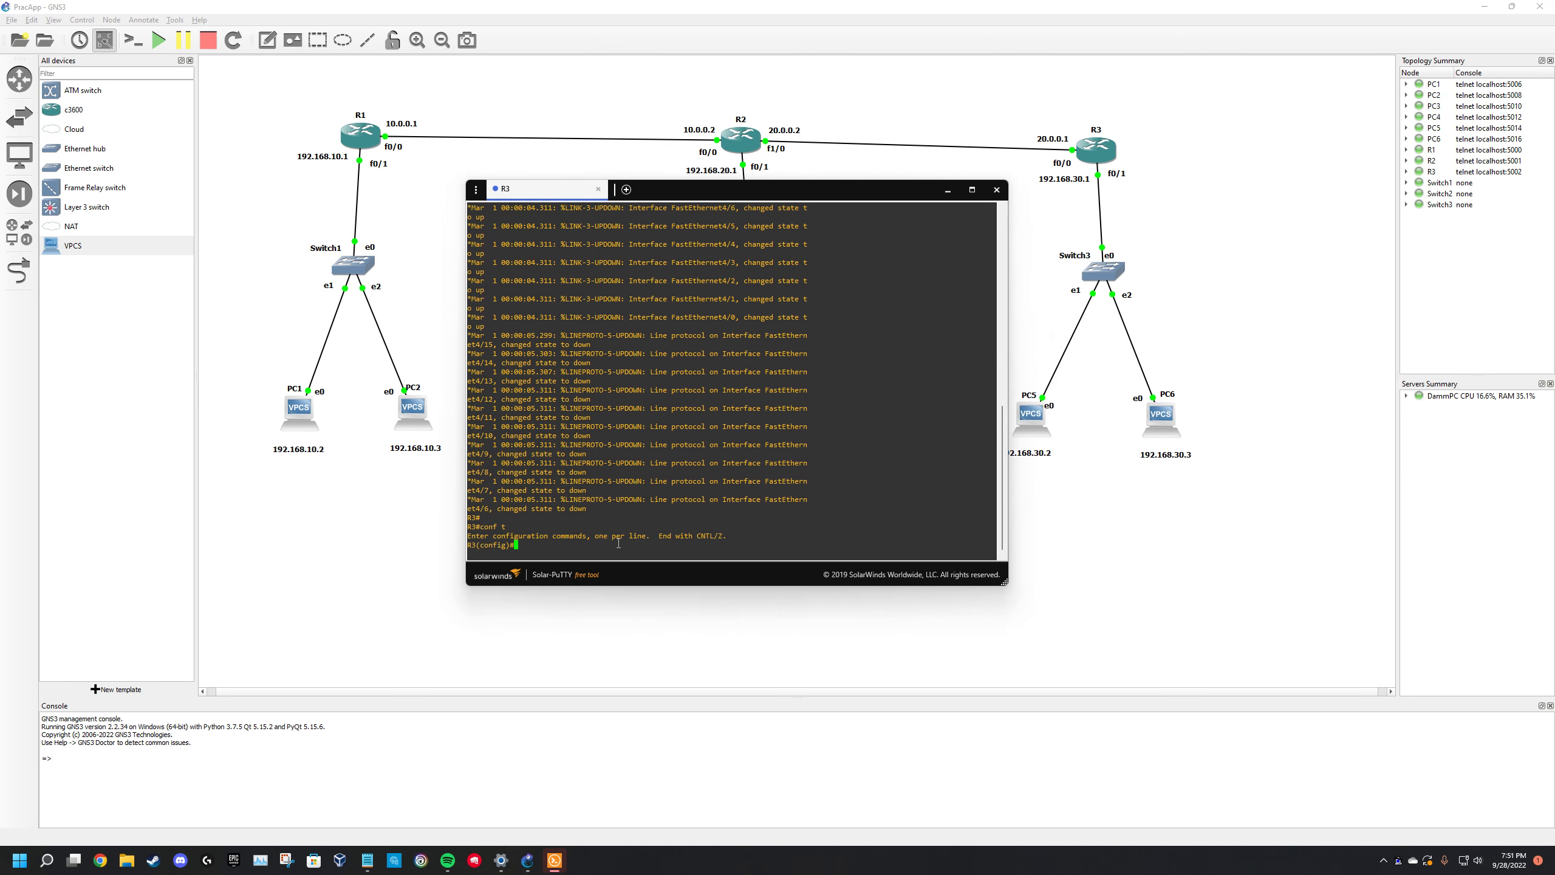
pyautogui.write('int f0/0')
pyautogui.press('Return')
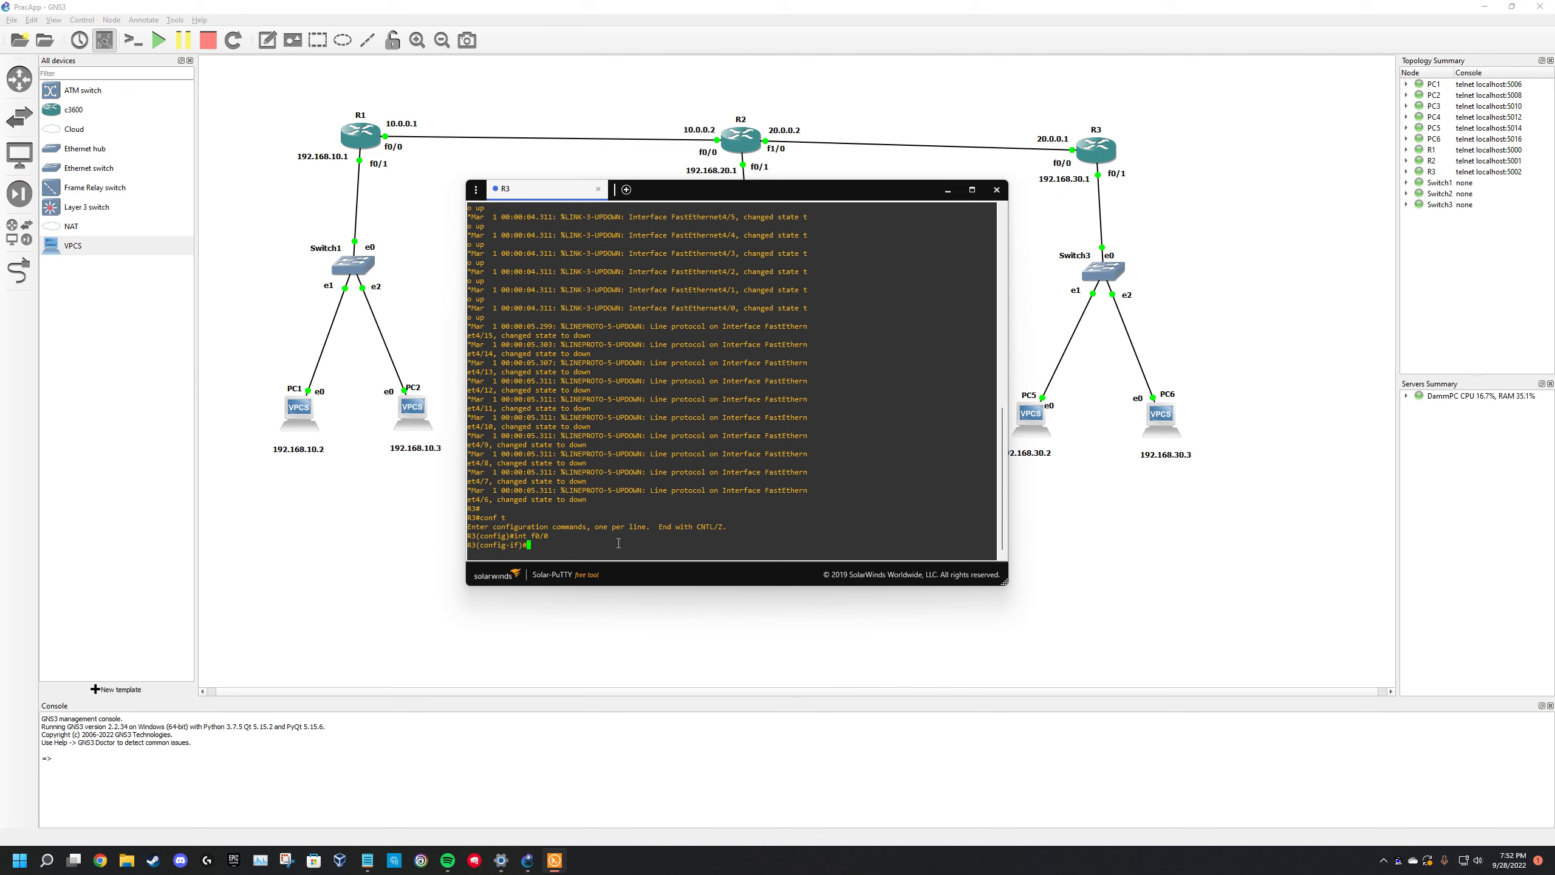
pyautogui.write('ip add 20.0.0.1 255.0.0.0')
pyautogui.press('Return')
pyautogui.write('no shut')
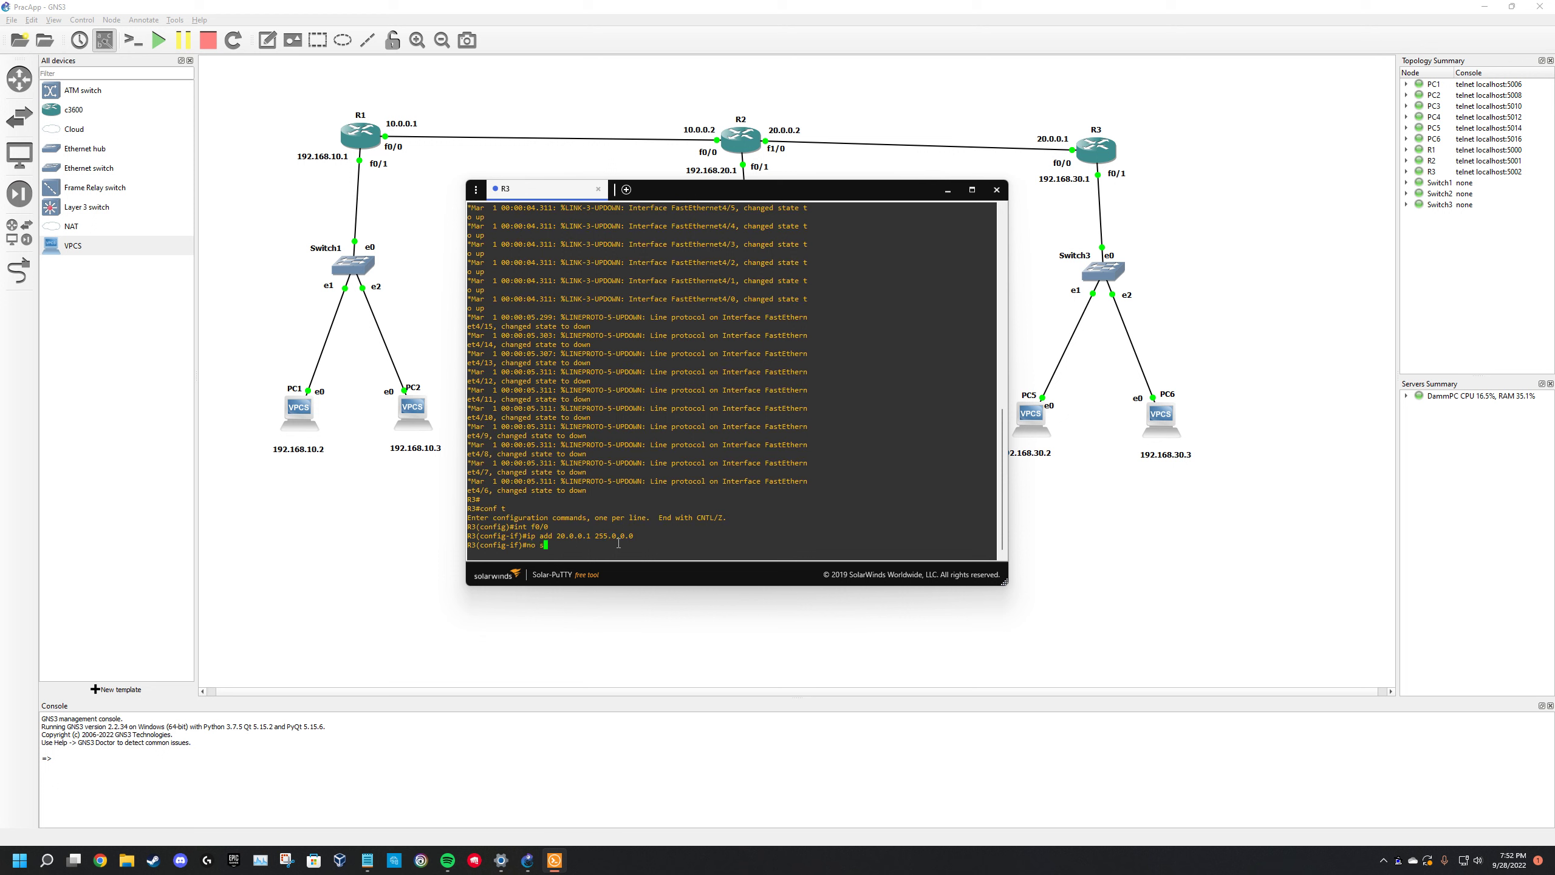
pyautogui.press('Return')
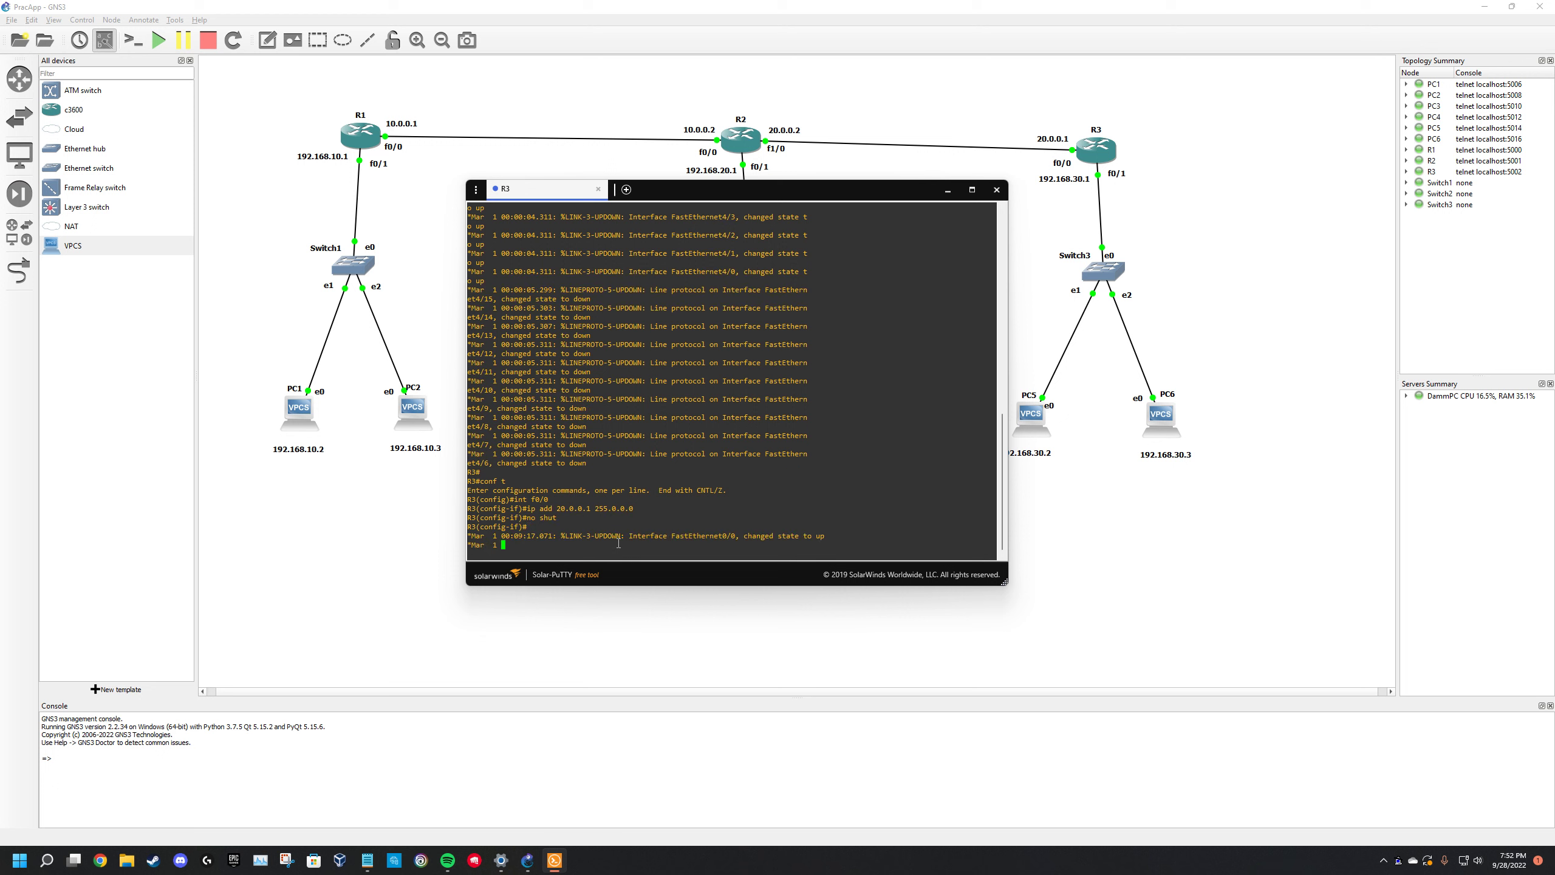
pyautogui.write('exit')
pyautogui.press('Return')
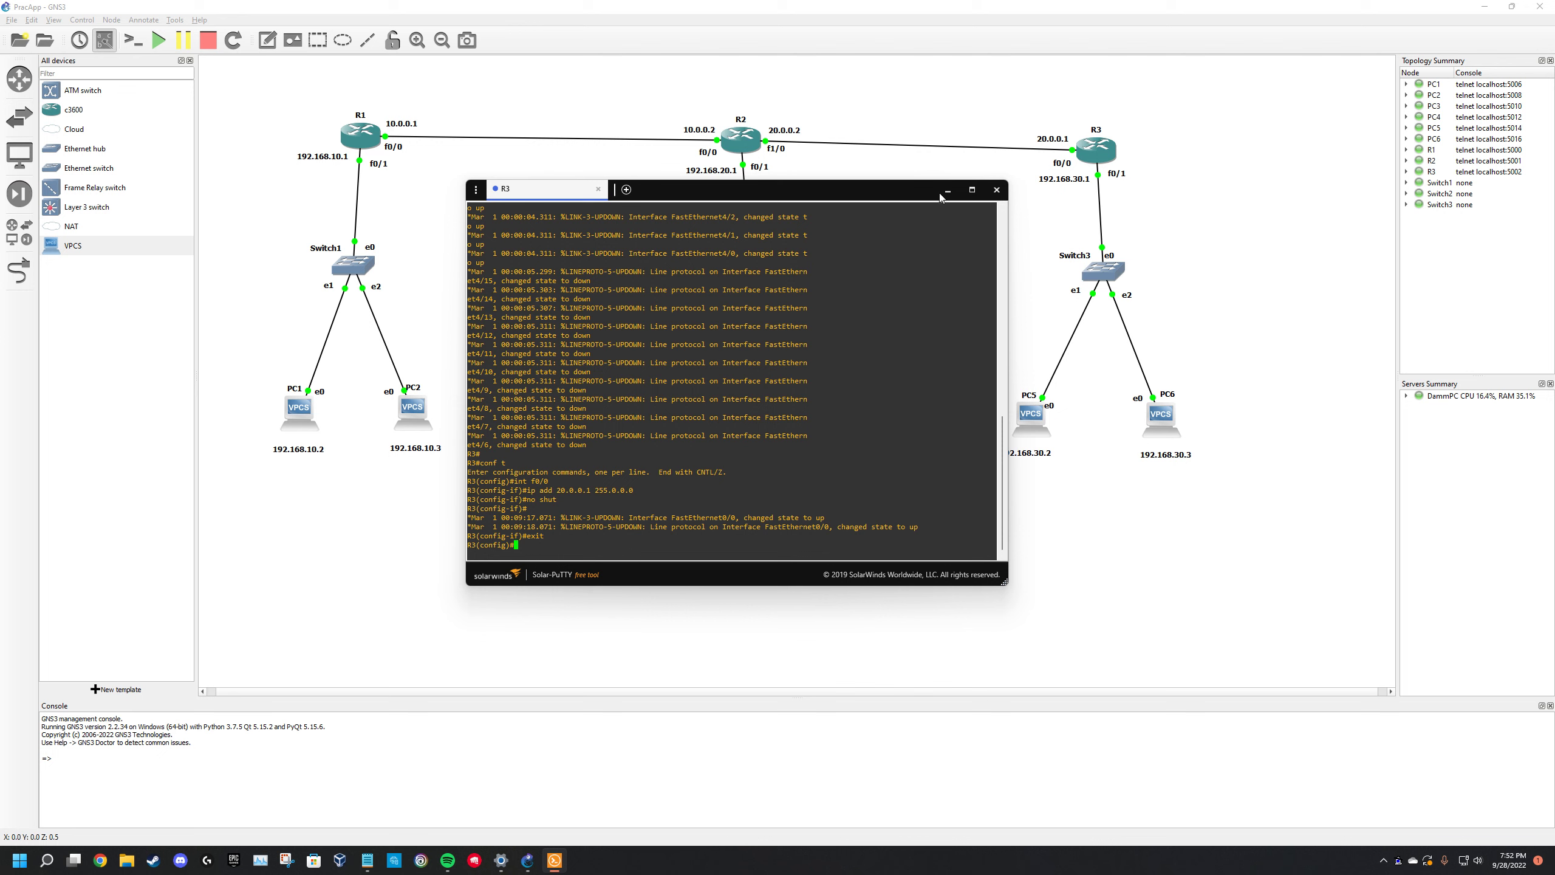
# - Assign IP address 192.168.30.1 with mask 255.255.255.0 to R3's interface f0/1 and enable it with no shut
pyautogui.write('int f0/1')
pyautogui.press('Return')
pyautogui.write('ip ')
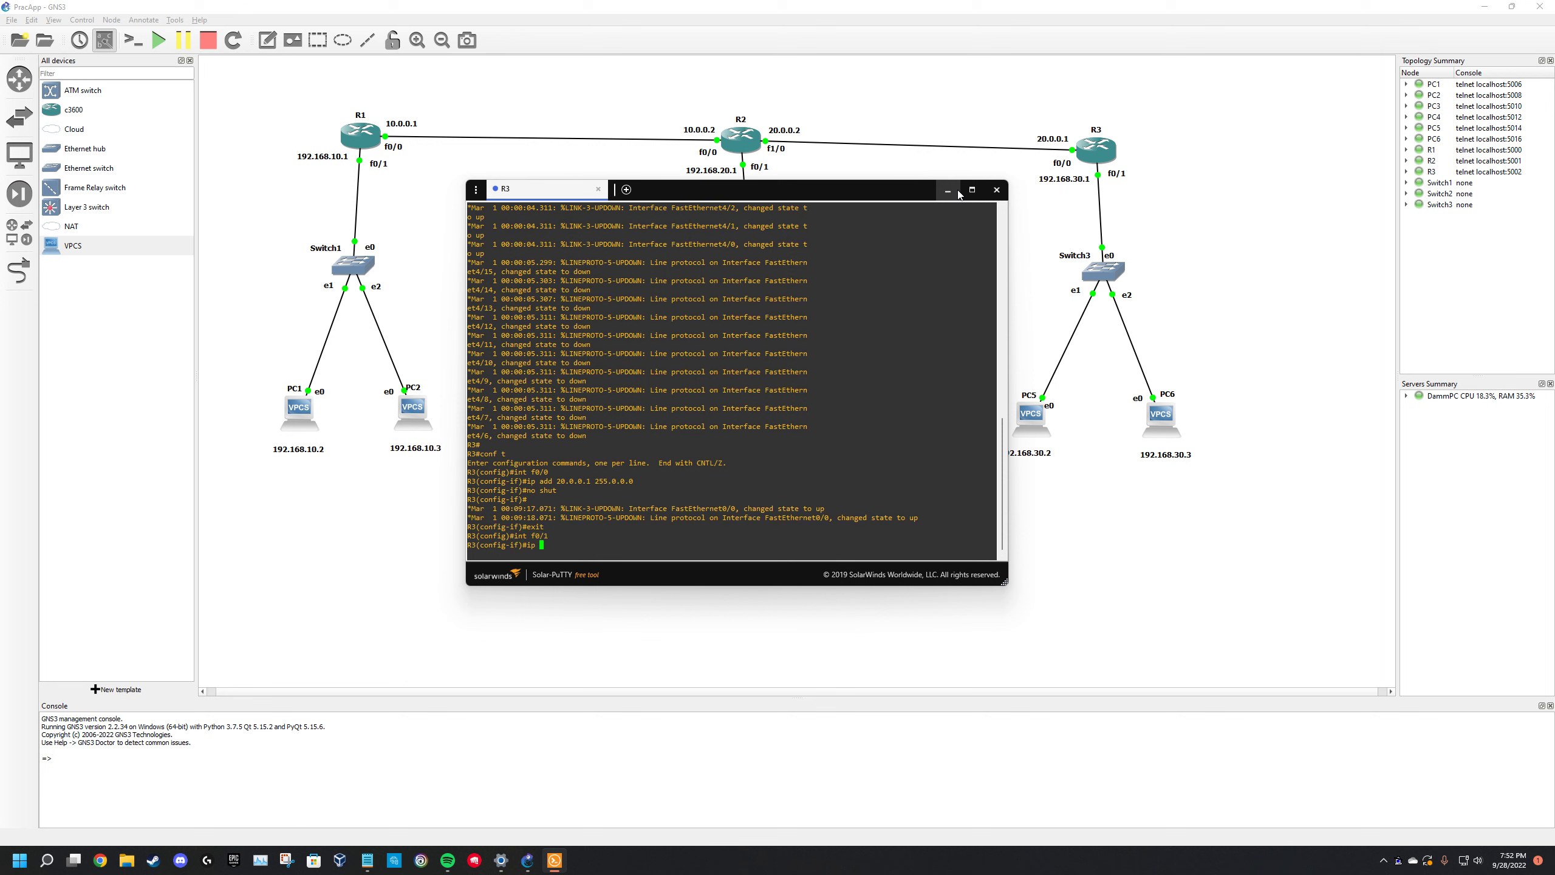
pyautogui.write('add 192.168.20')
pyautogui.press('BackSpace')
pyautogui.press('BackSpace')
pyautogui.write('30.1 255.255.255.0')
pyautogui.press('Return')
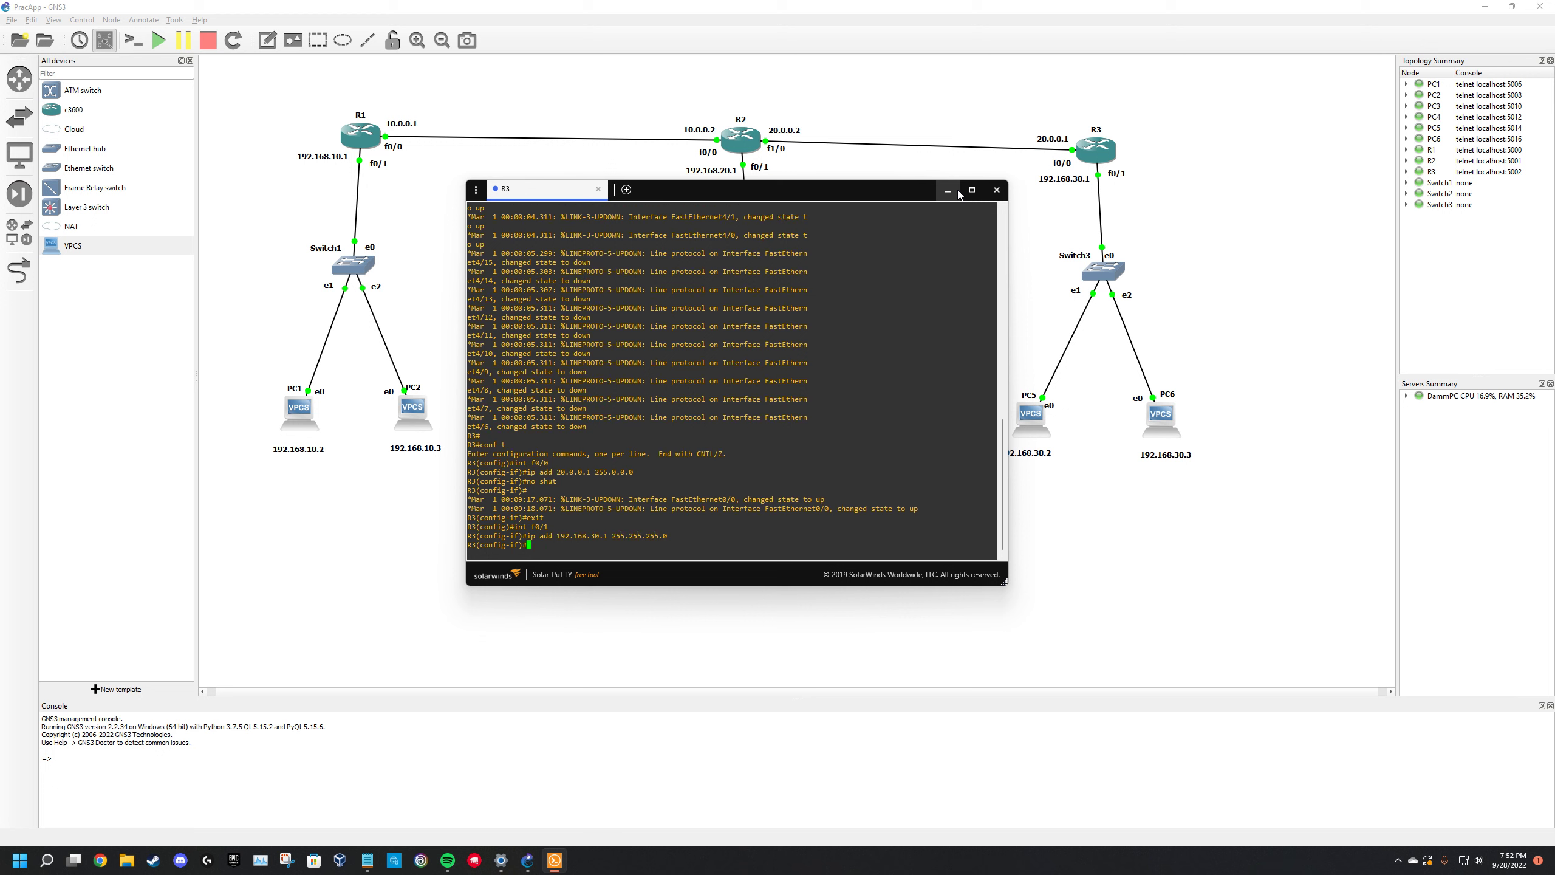
pyautogui.write('no shut')
pyautogui.press('Return')
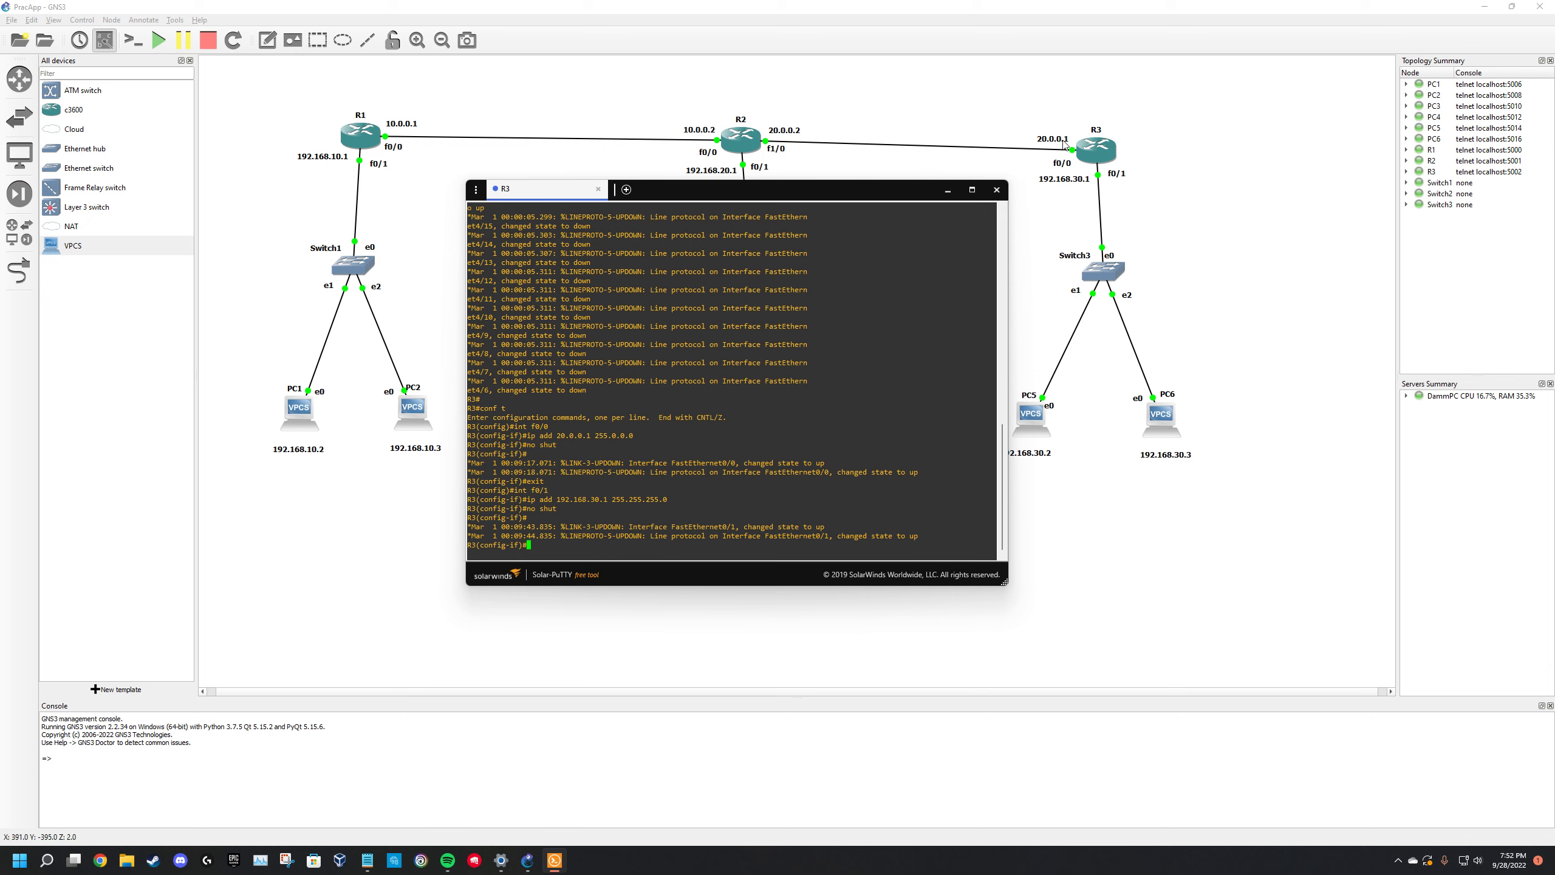
# - Close R3's console session and open the console of PC1
pyautogui.click(996, 190)
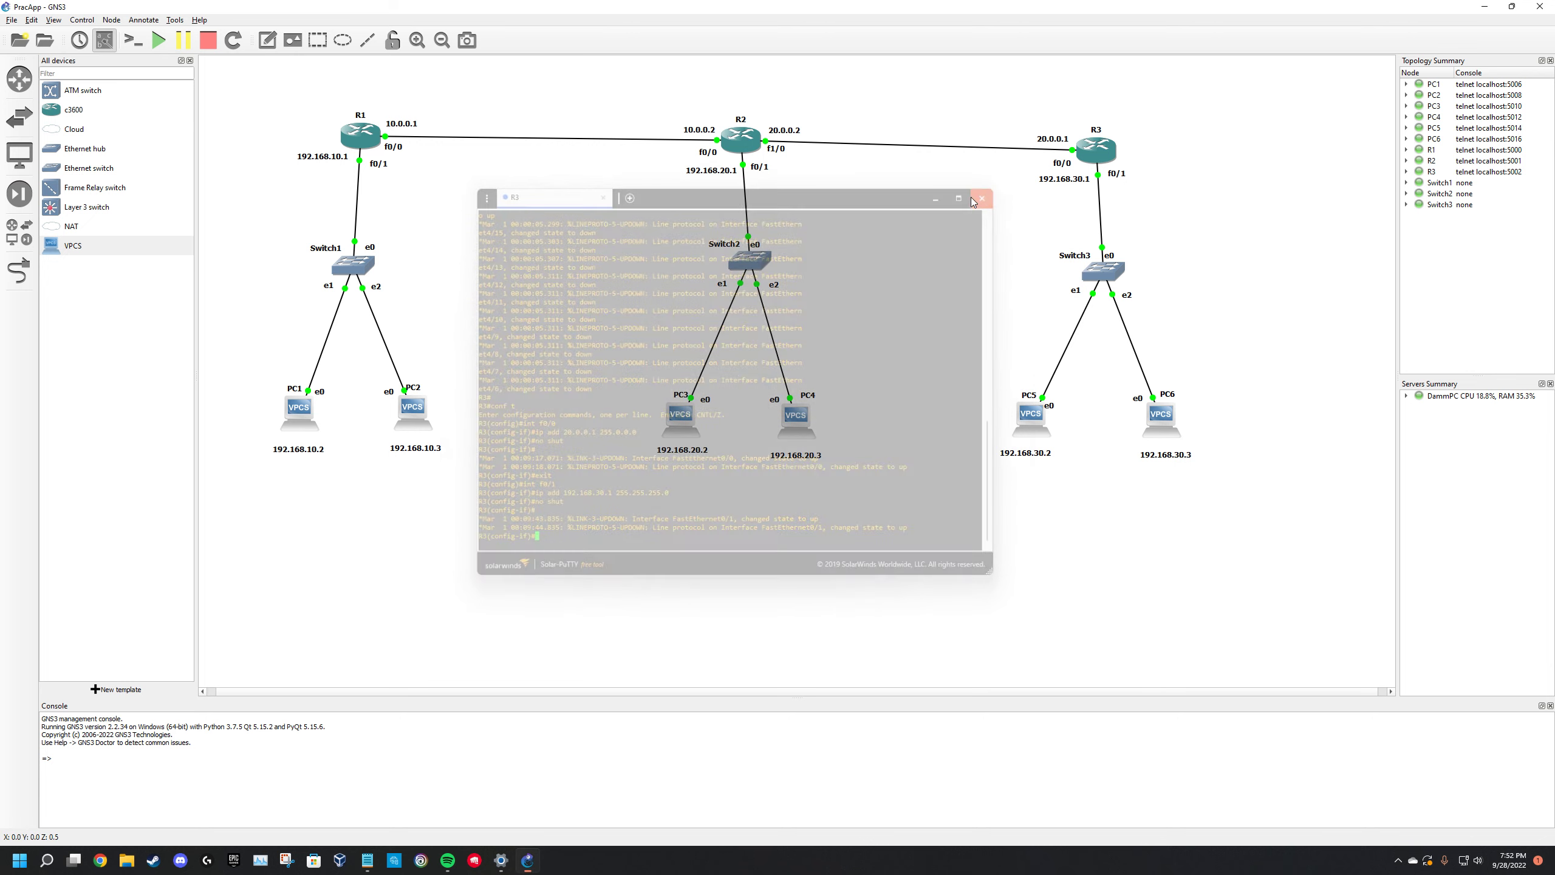
pyautogui.rightClick(295, 410)
pyautogui.click(316, 432)
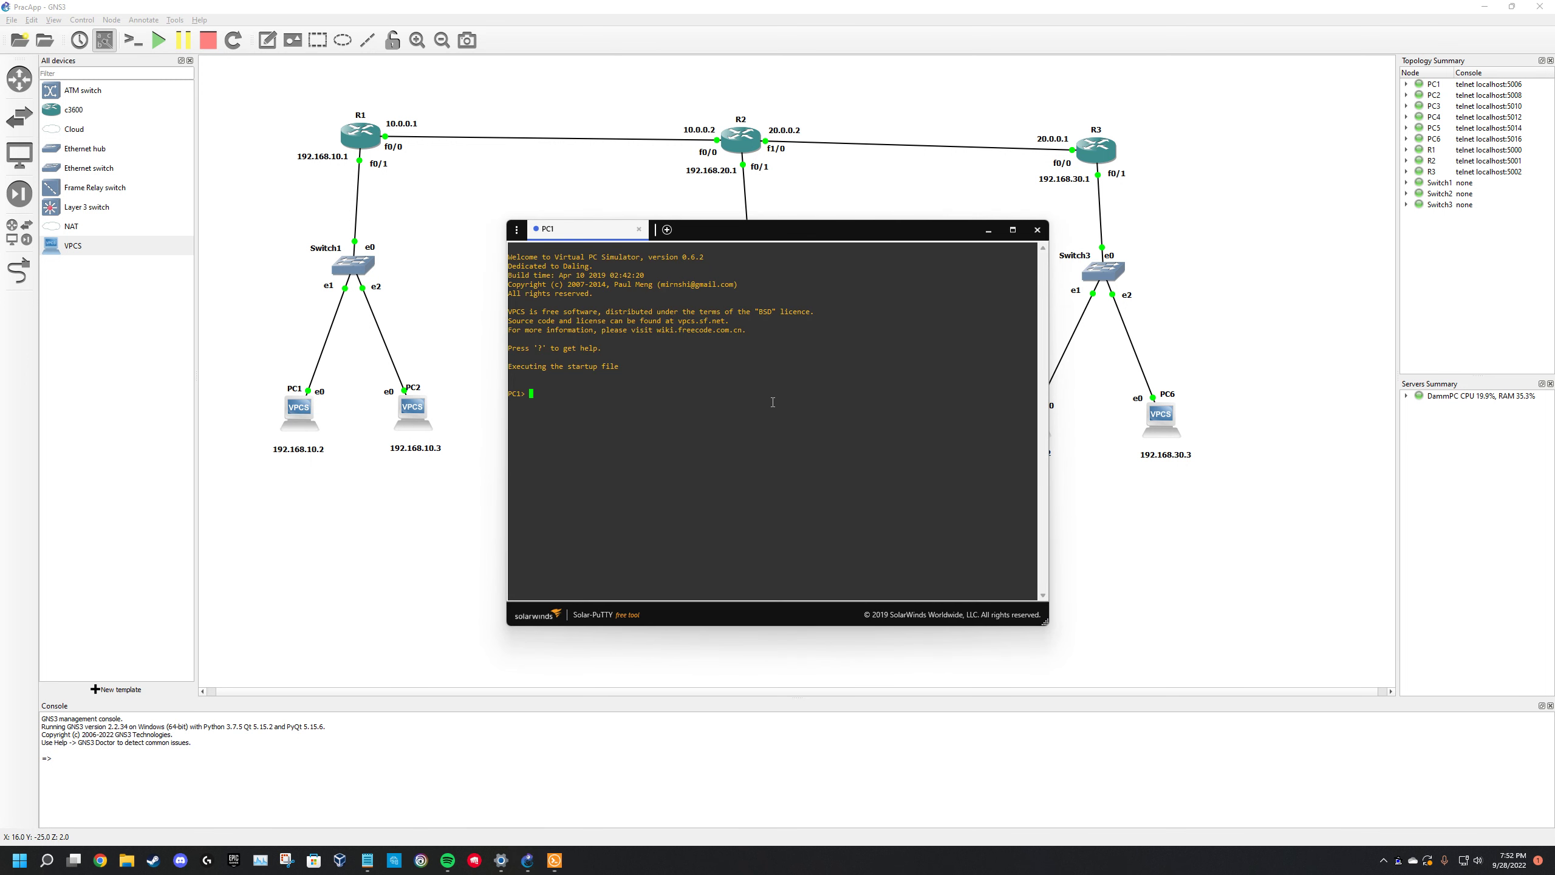
# - Set PC1's IP address to 192.168.10.2 with mask 255.255.255.0 and gateway 192.168.10.1
pyautogui.write('ip ')
pyautogui.write('9')
pyautogui.press('BackSpace')
pyautogui.press('BackSpace')
pyautogui.write('192.168.10.2 255.255.255.0 gateway 192.168.10.1')
pyautogui.press('Return')
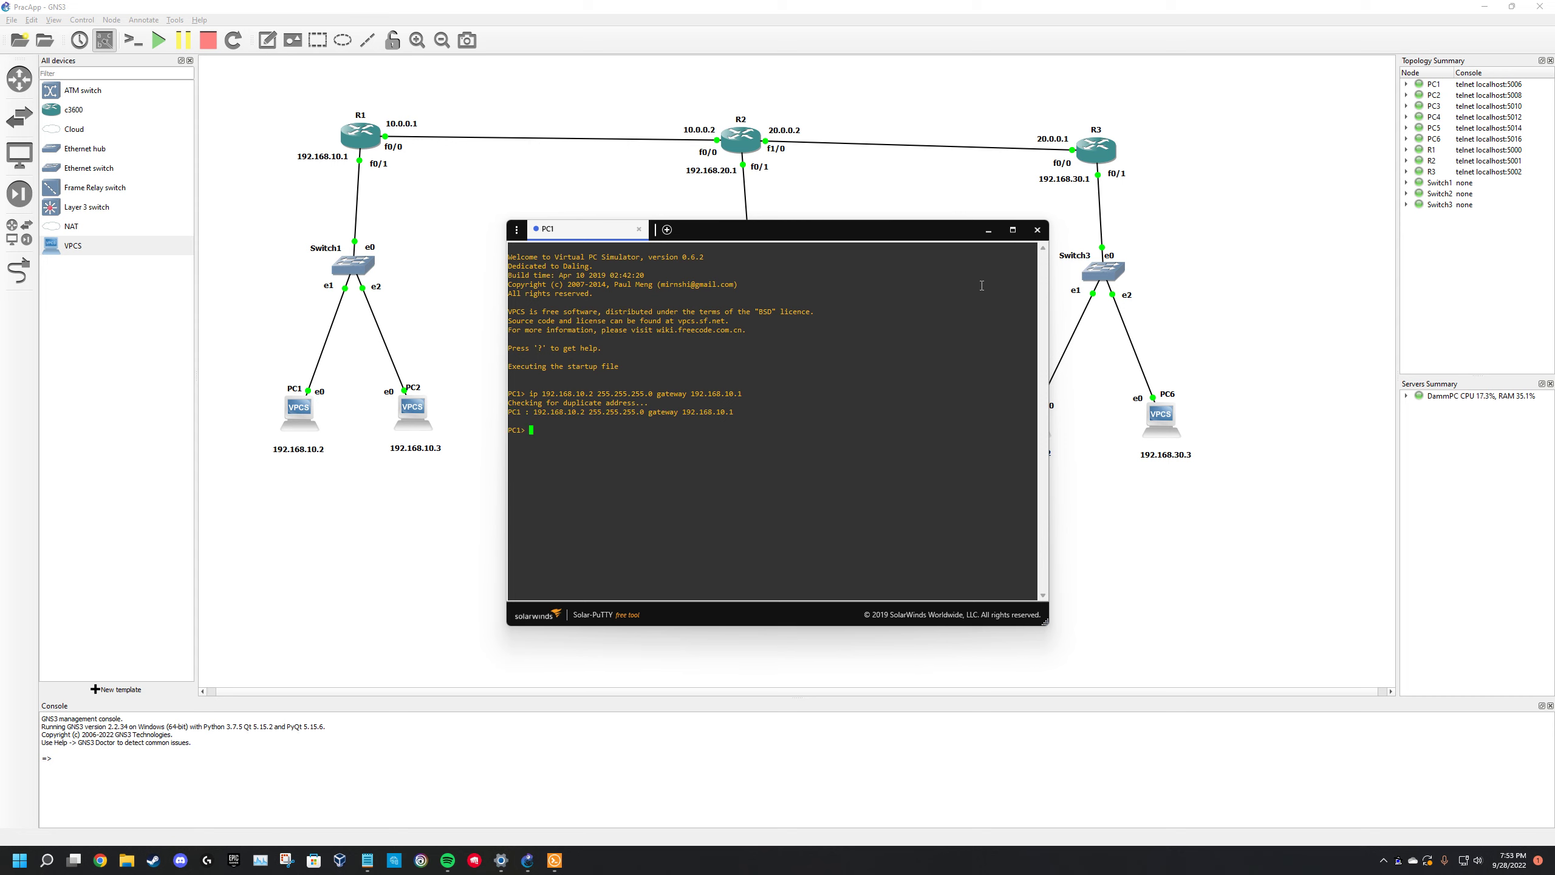
# - Open PC2's console and set its IP address to 192.168.10.3 with mask 255.255.255.0 and gateway 192.168.10.1
pyautogui.click(401, 406)
pyautogui.rightClick(404, 407)
pyautogui.click(747, 375)
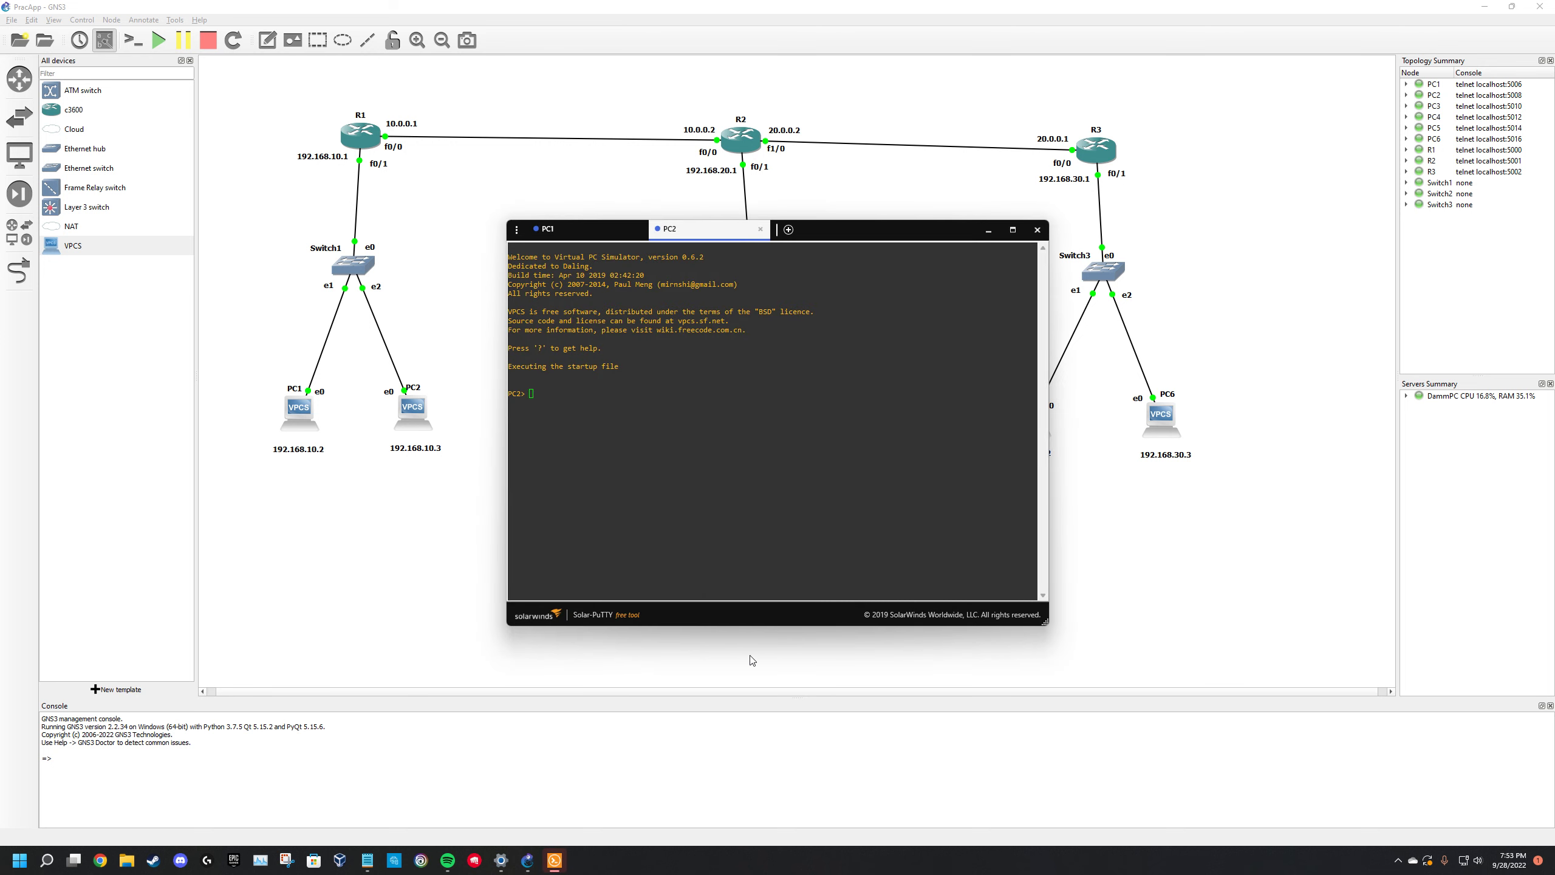
pyautogui.click(734, 621)
pyautogui.write('ip 192.1')
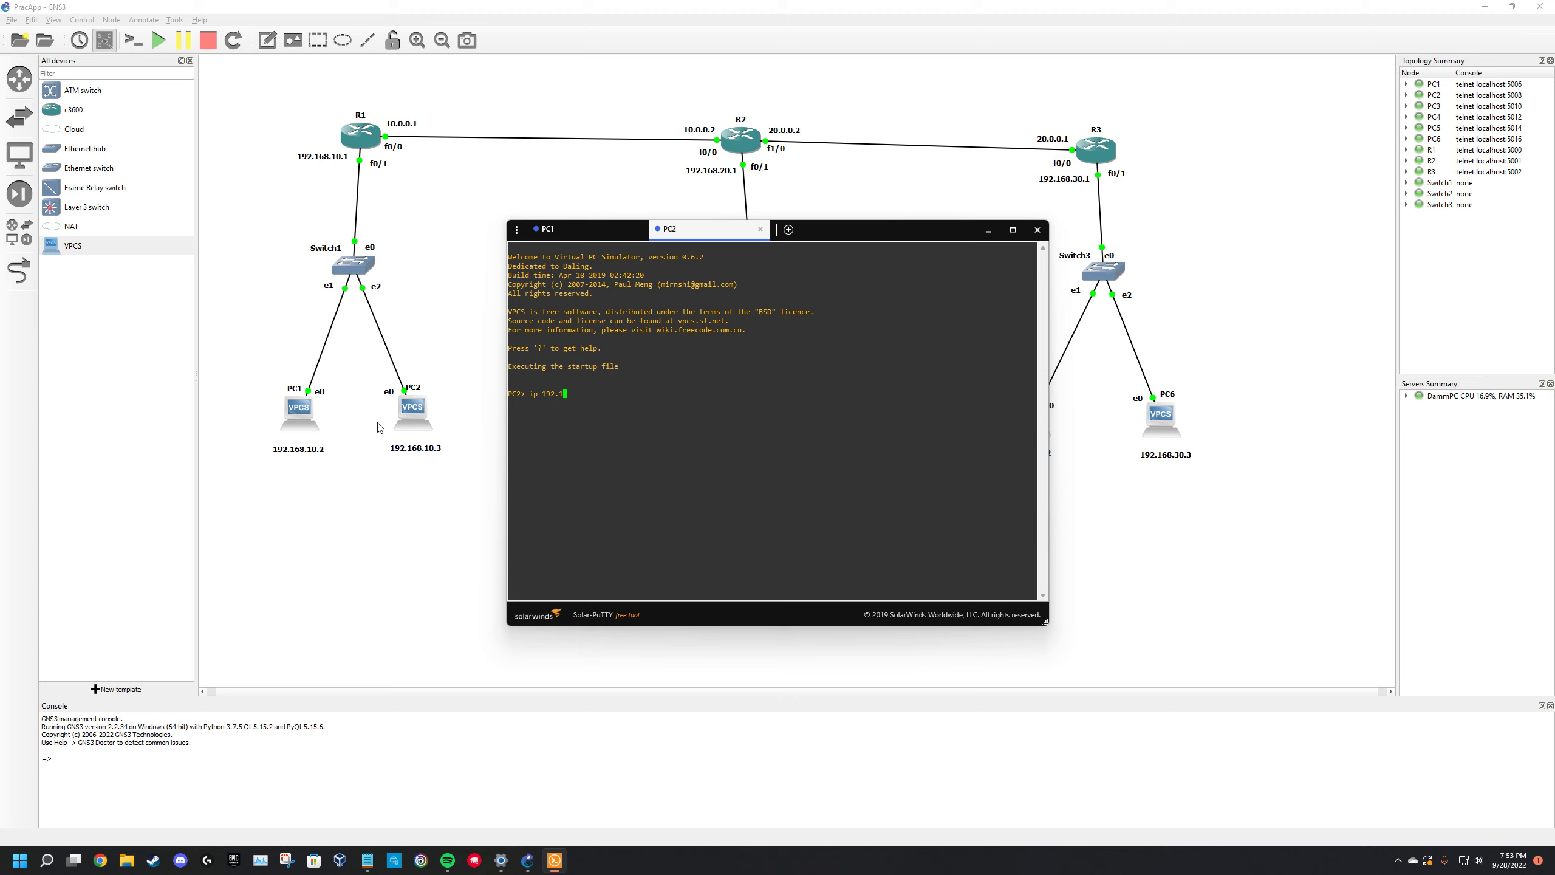
pyautogui.write('68.10.3 255.255.255.0 192.168.10.1')
pyautogui.press('Return')
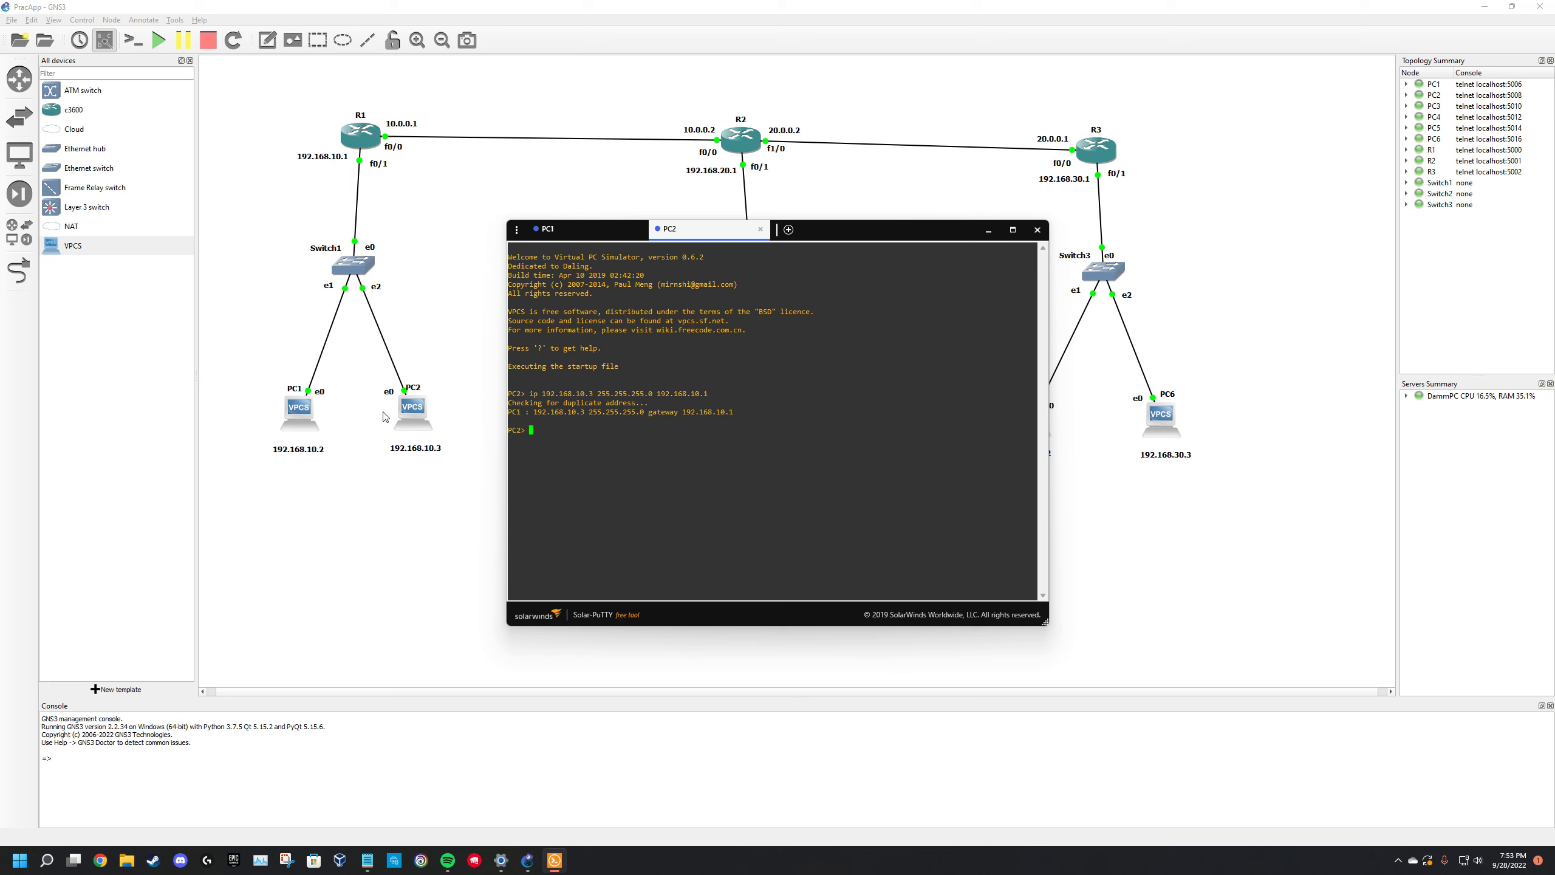
# - Ping PC1 at 192.168.10.2 from PC2 to test connectivity between the two hosts
pyautogui.moveTo(753, 416); pyautogui.dragTo(650, 412)
pyautogui.click(658, 412)
pyautogui.write('192.')
pyautogui.write('168.10.')
pyautogui.write('2')
pyautogui.press('Return')
pyautogui.write('ping 192.168.10.2')
pyautogui.press('Return')
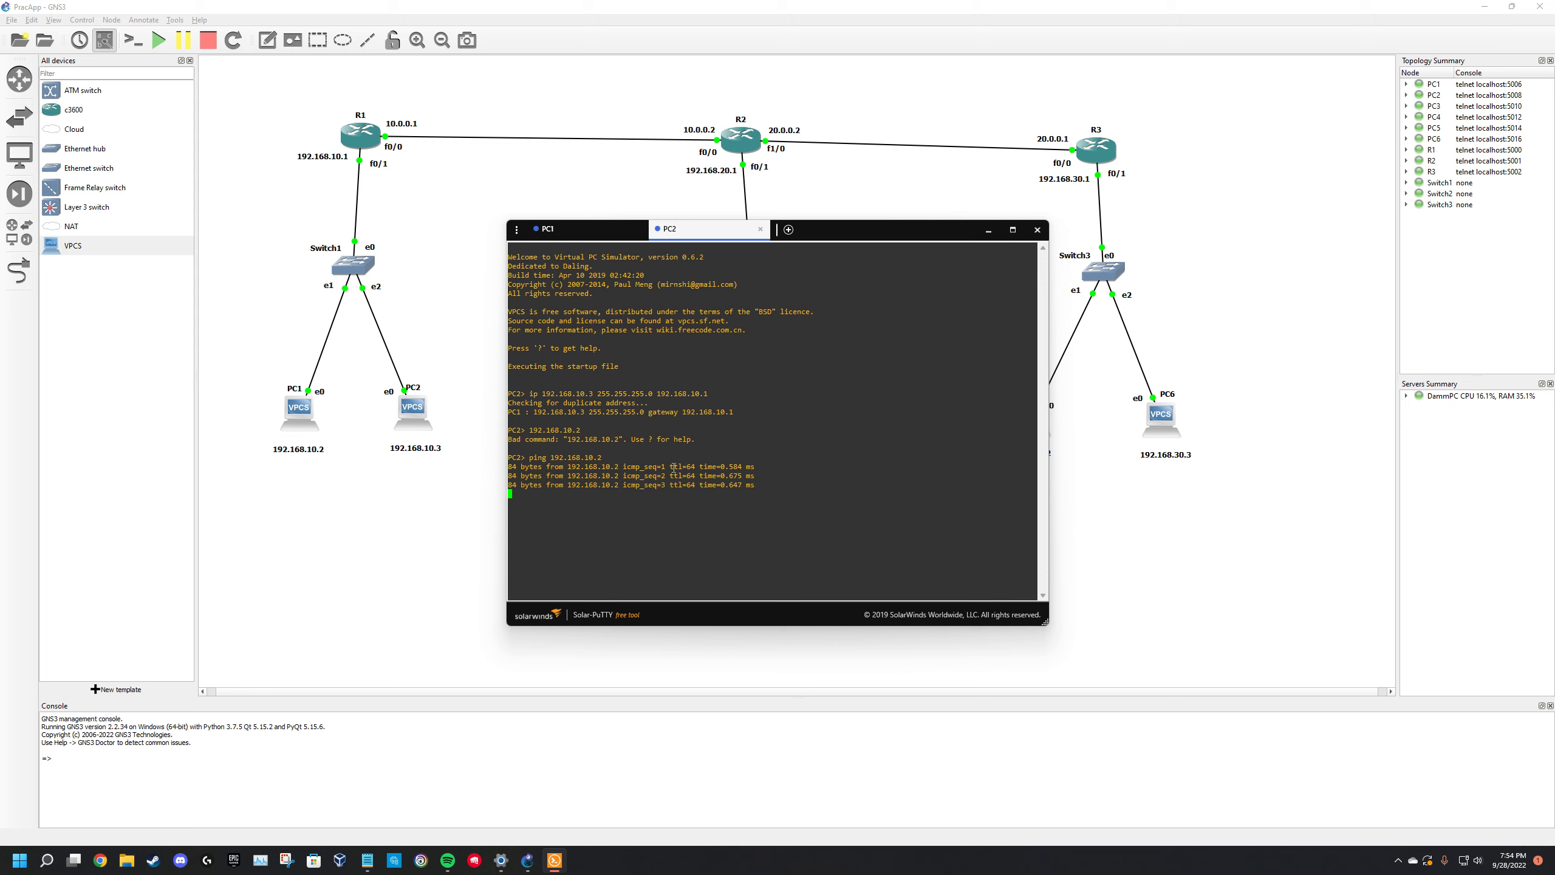
# - Ping the gateway at 192.168.10.1 from PC2 and close the console window
pyautogui.write('ping 192.16')
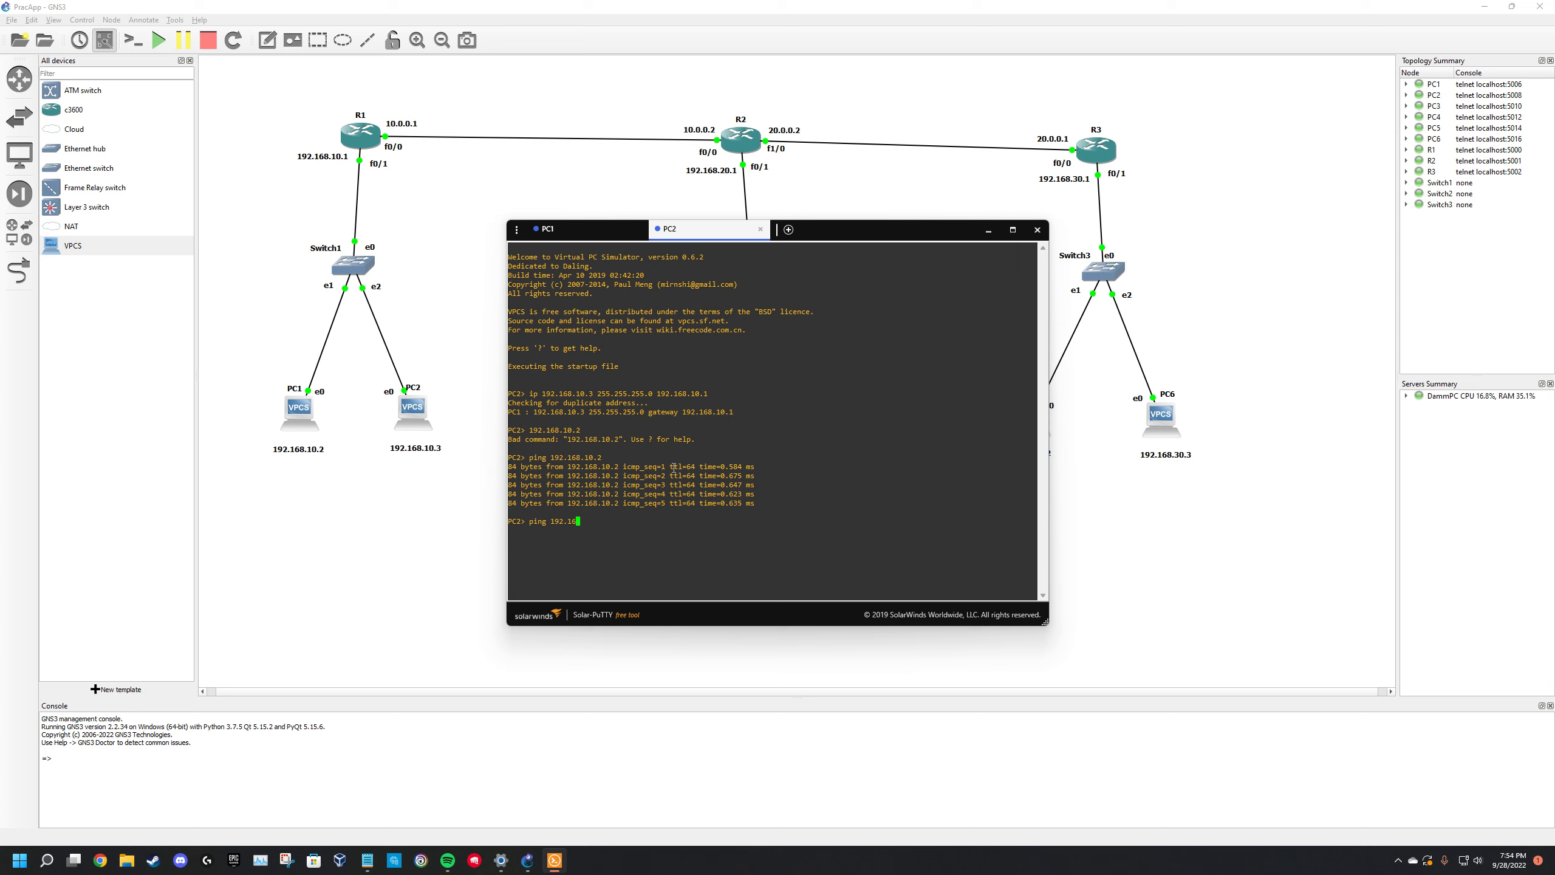
pyautogui.write('8.10.1')
pyautogui.press('Return')
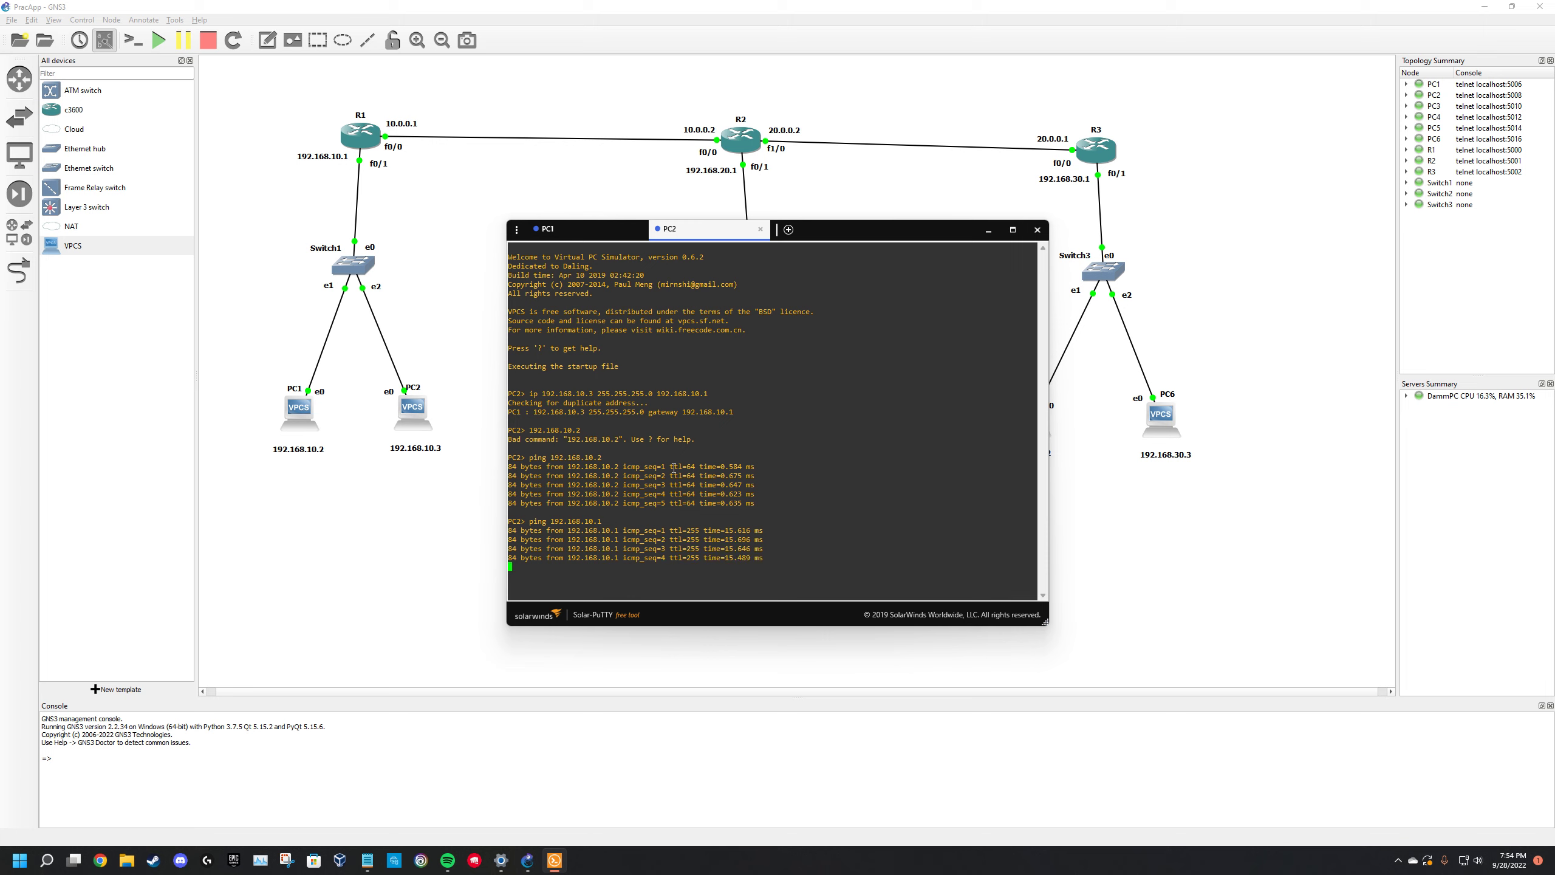
pyautogui.click(1037, 229)
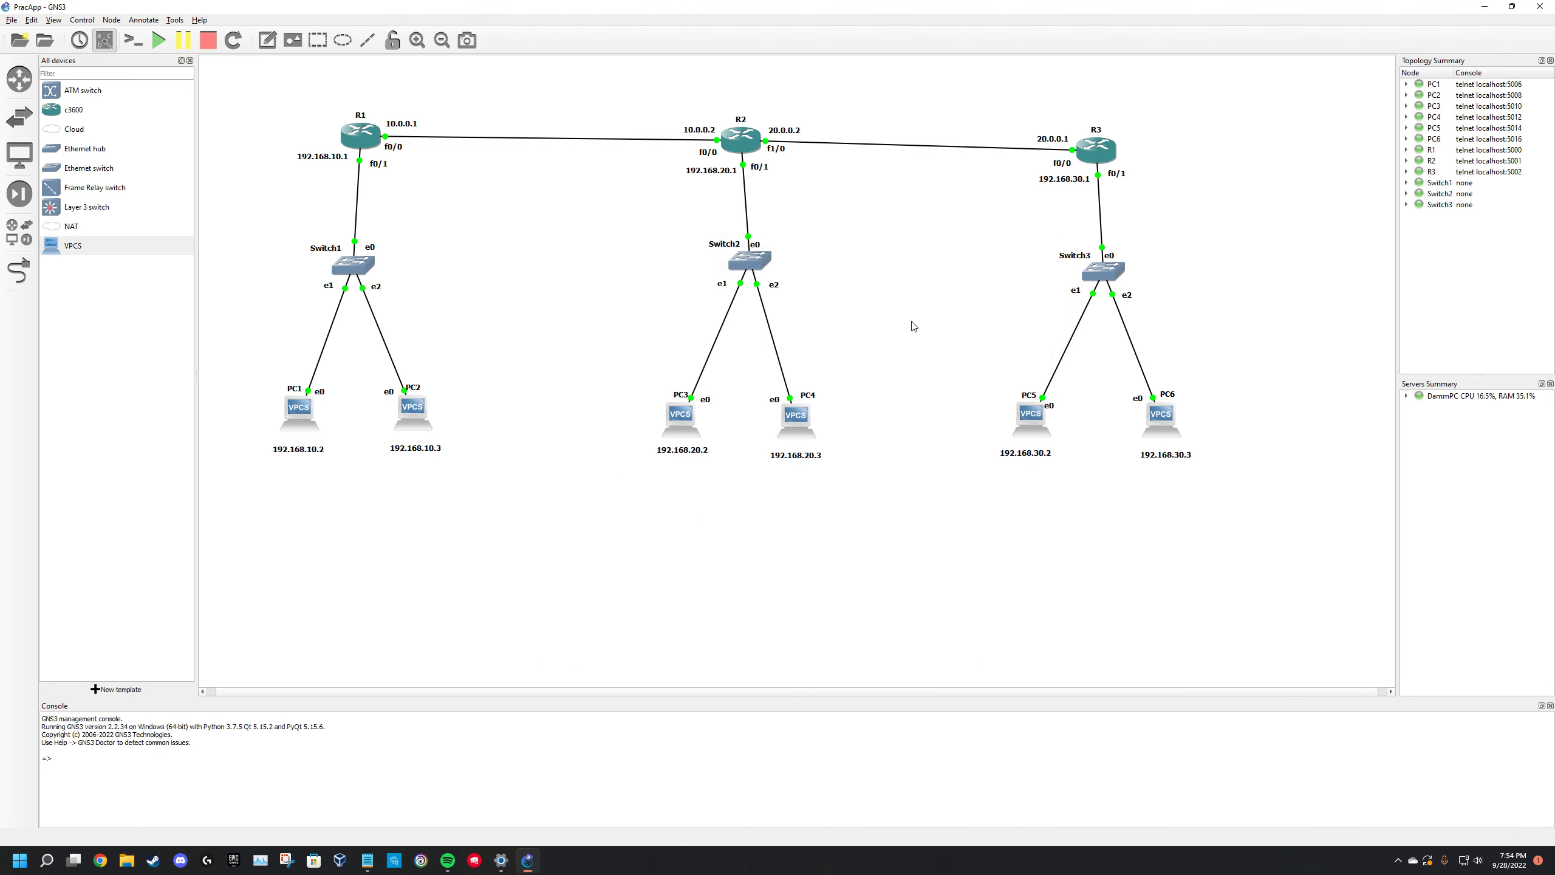
# - Open PC3's console and set its IP address to 192.168.20.2 with mask 255.255.255.0 and gateway 192.168.20.1
pyautogui.rightClick(682, 407)
pyautogui.click(720, 440)
pyautogui.moveTo(759, 238); pyautogui.dragTo(1075, 235)
pyautogui.write('i')
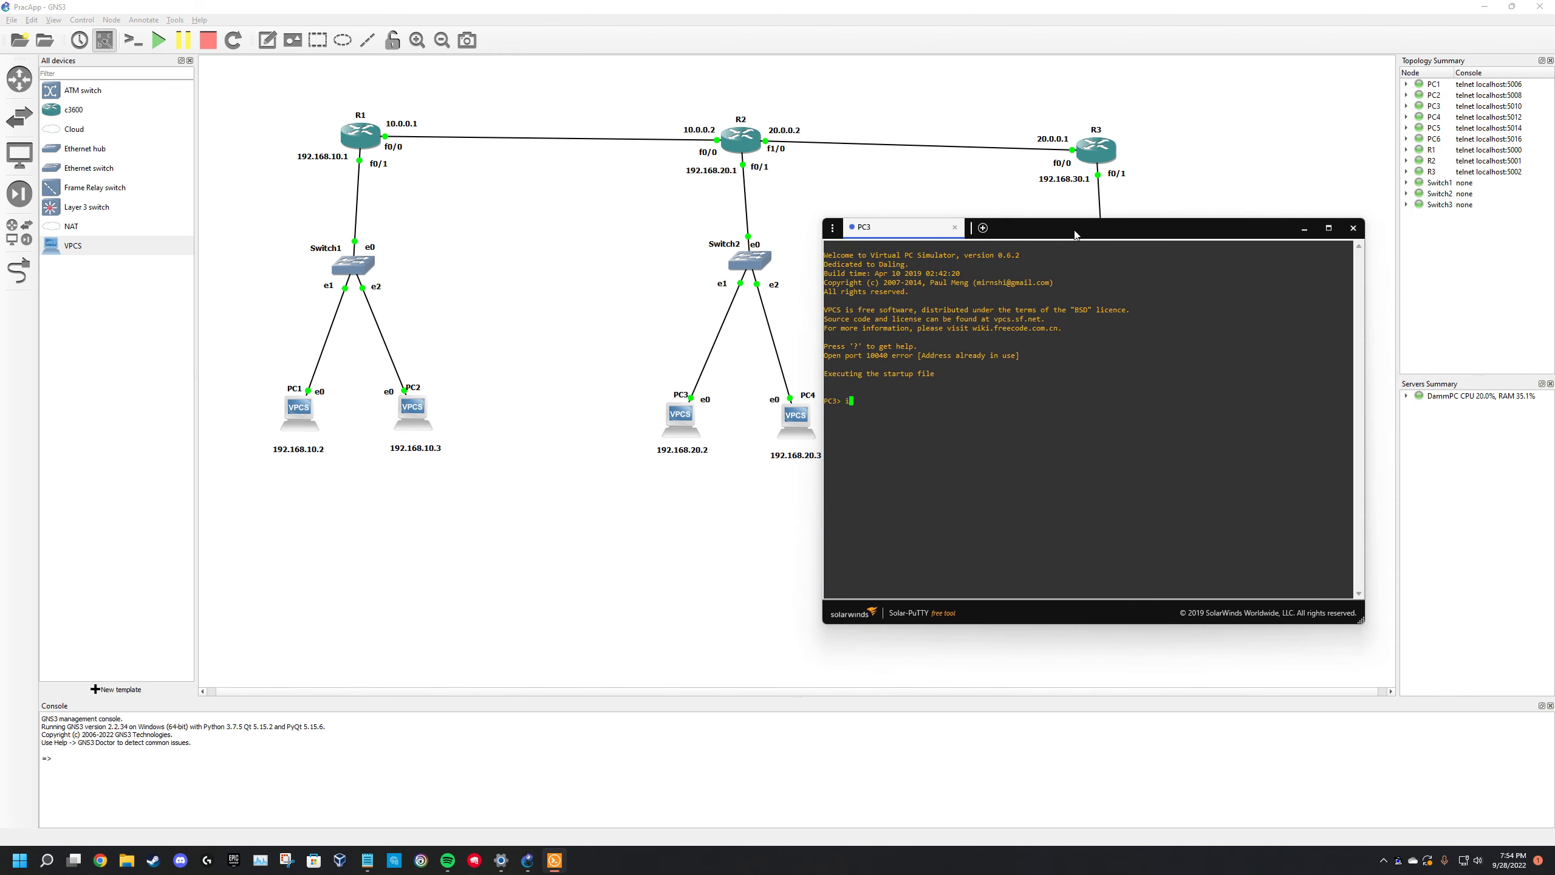
pyautogui.write('p 192.168.20.2 255.255.255.0 192.168.20.1')
pyautogui.press('Return')
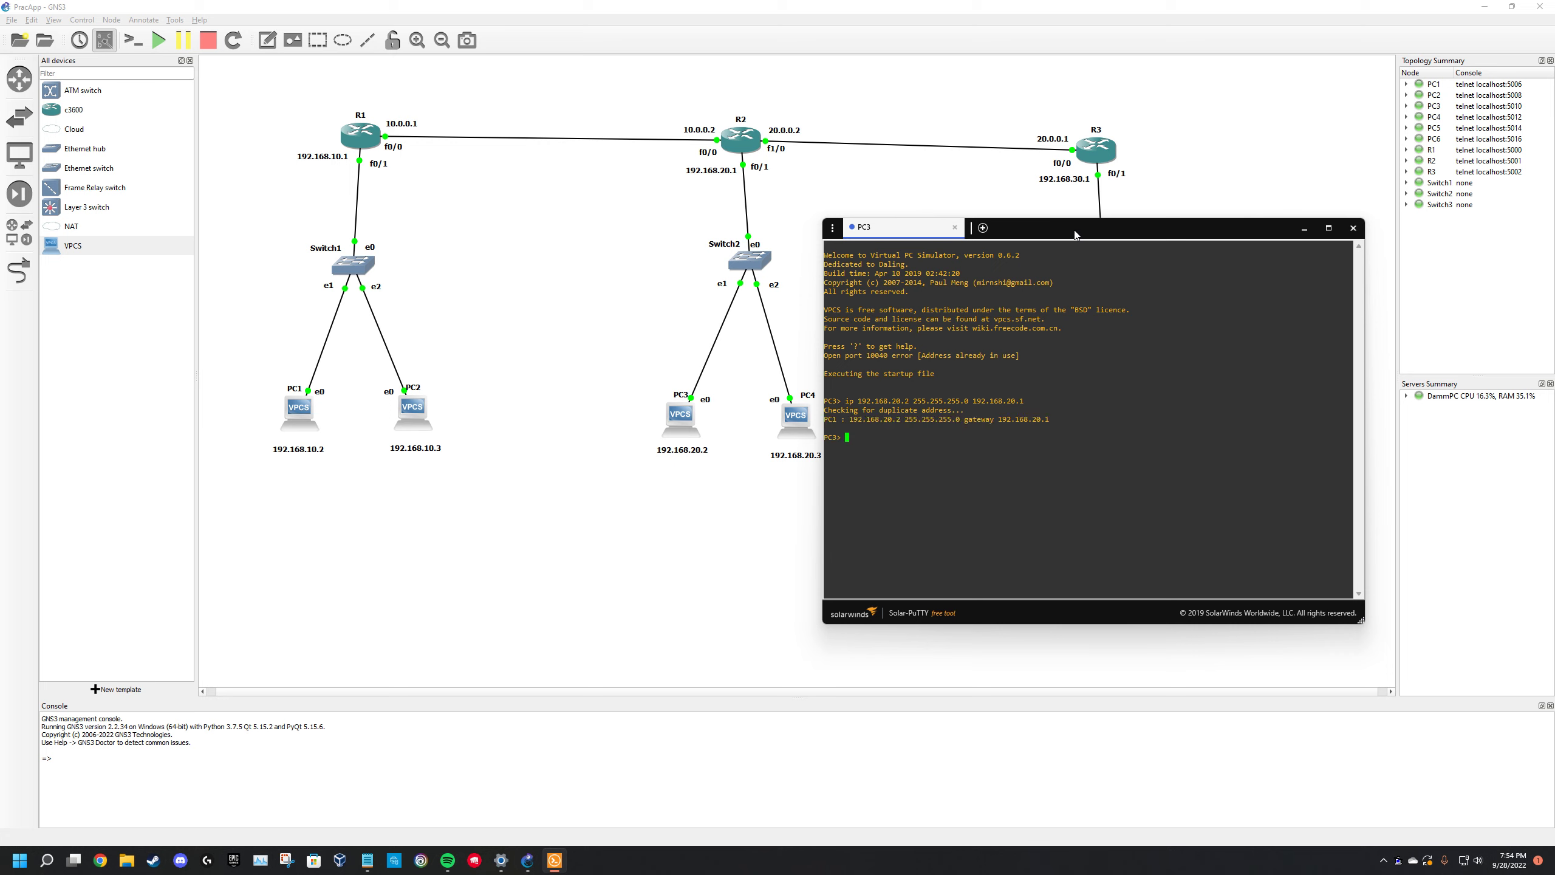
# - Open PC4's console and set its IP address to 192.168.20.3 with mask 255.255.255.0 and gateway 192.168.20.1
pyautogui.rightClick(804, 422)
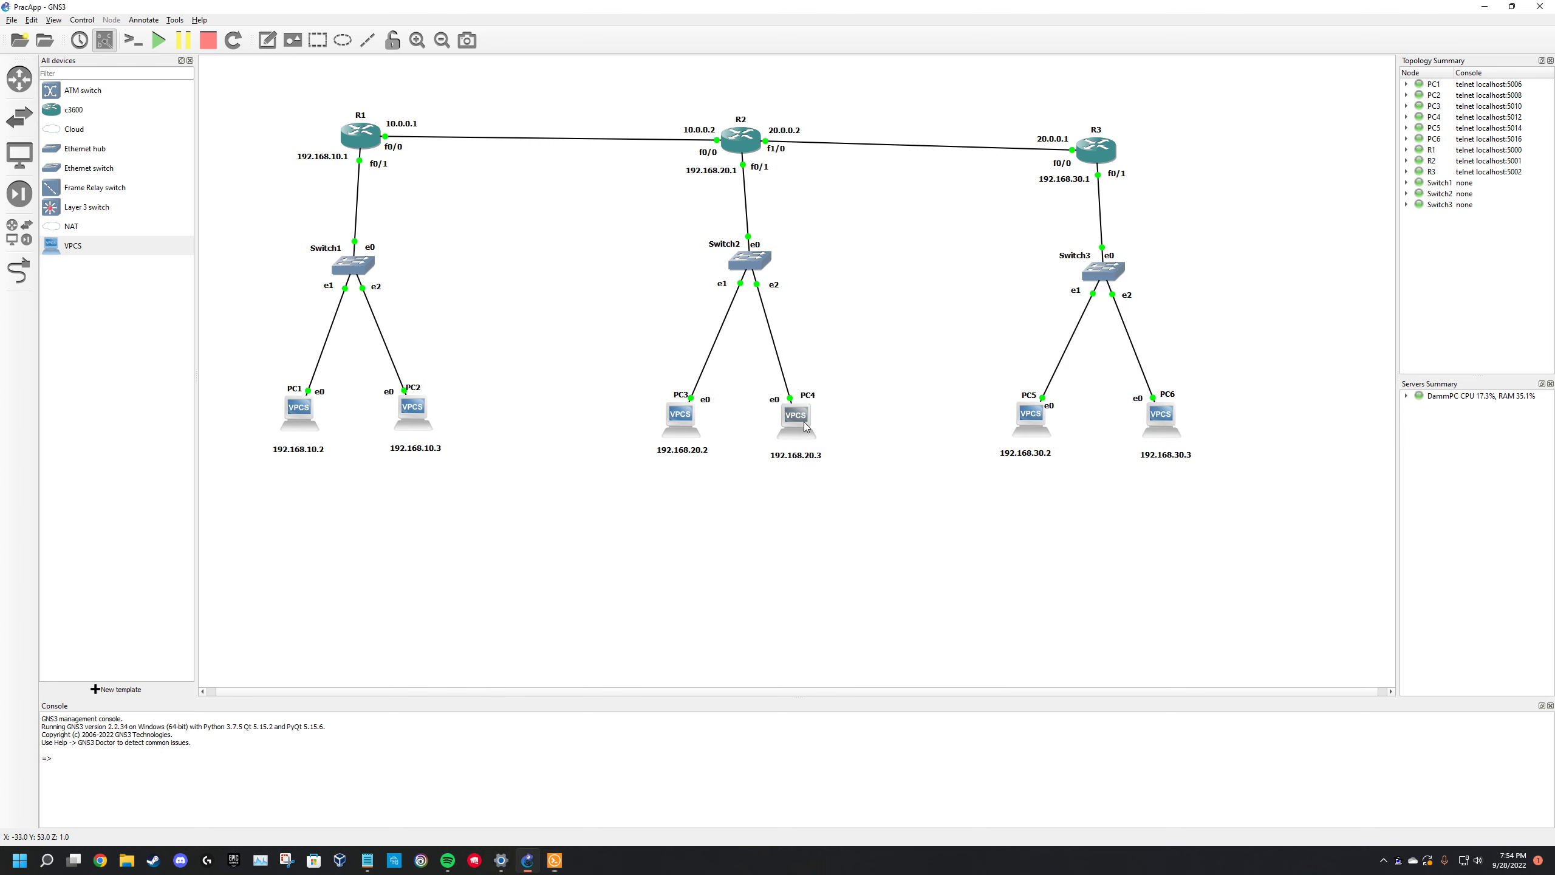
pyautogui.click(842, 442)
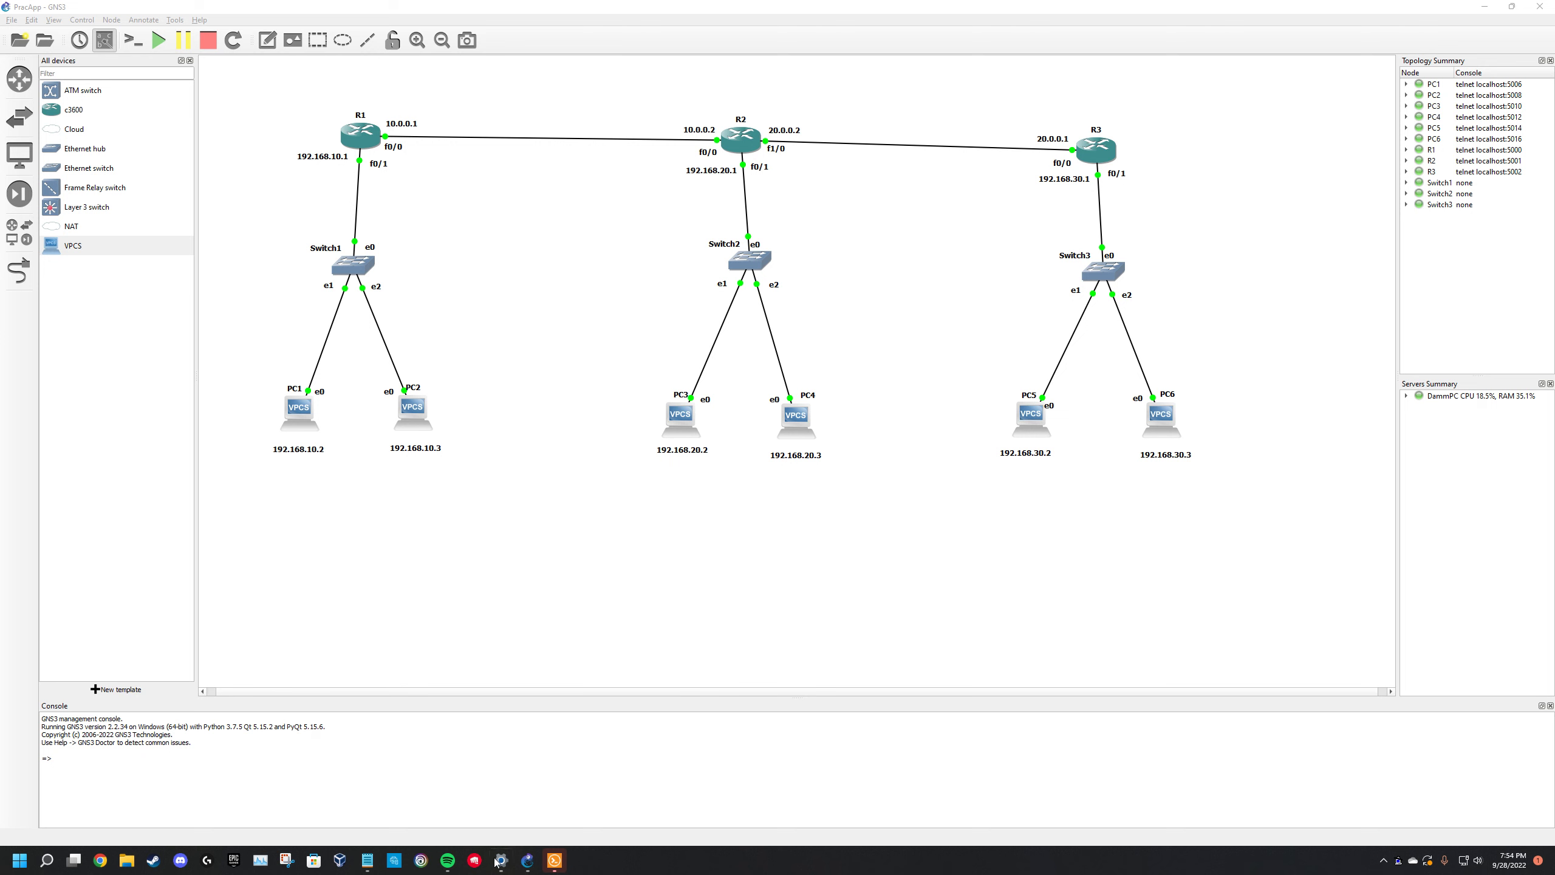
pyautogui.click(550, 868)
pyautogui.moveTo(1153, 226); pyautogui.dragTo(495, 230)
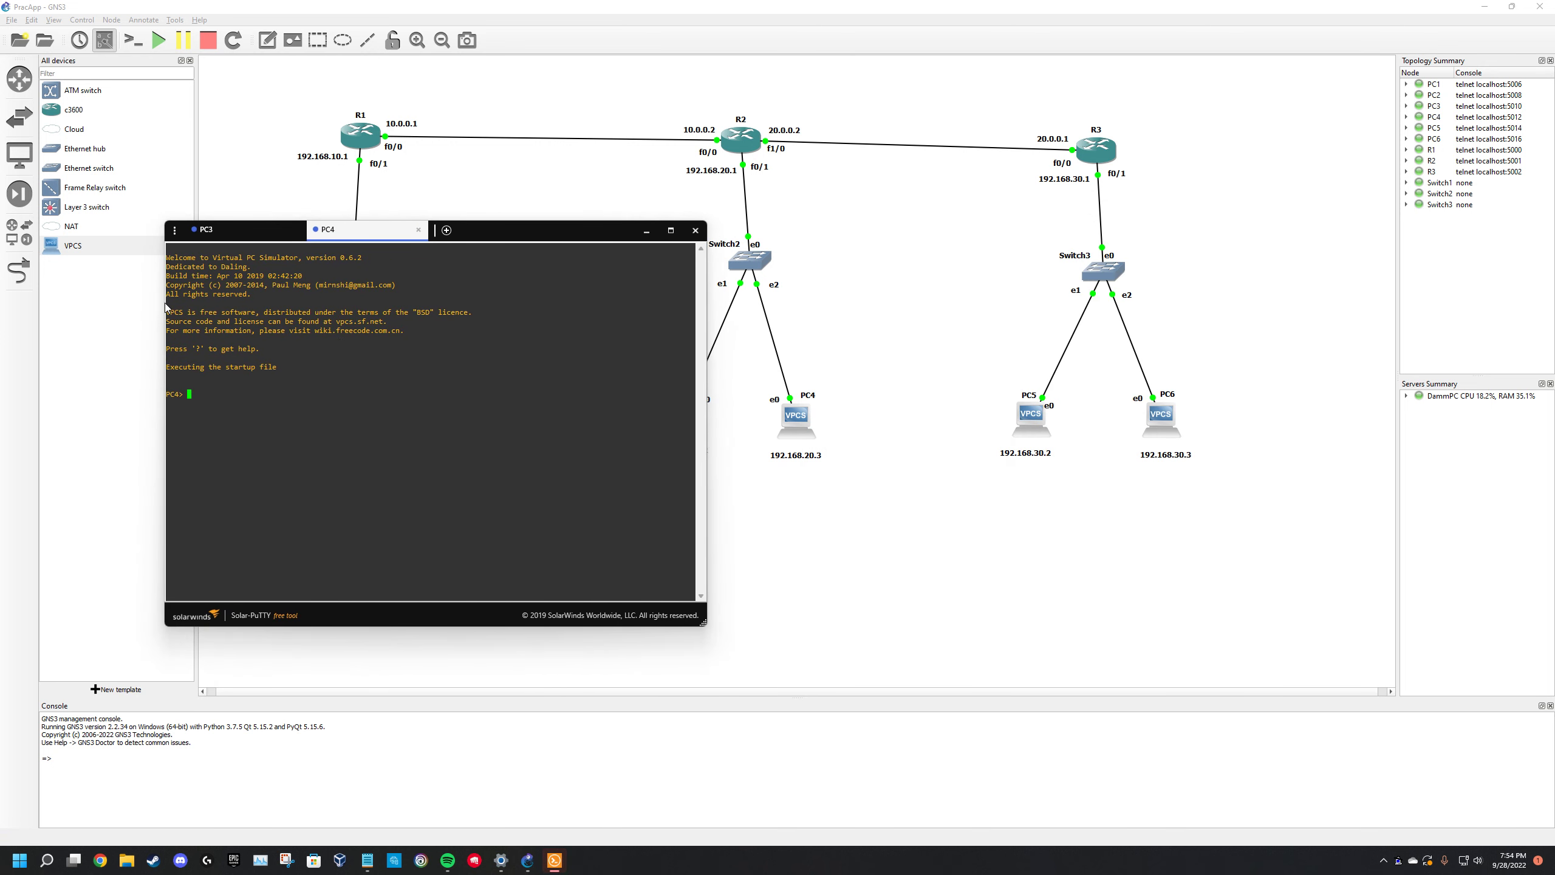
pyautogui.write('ip 192.168.20.3 255.255.255.0 192.168.20.1')
pyautogui.press('Return')
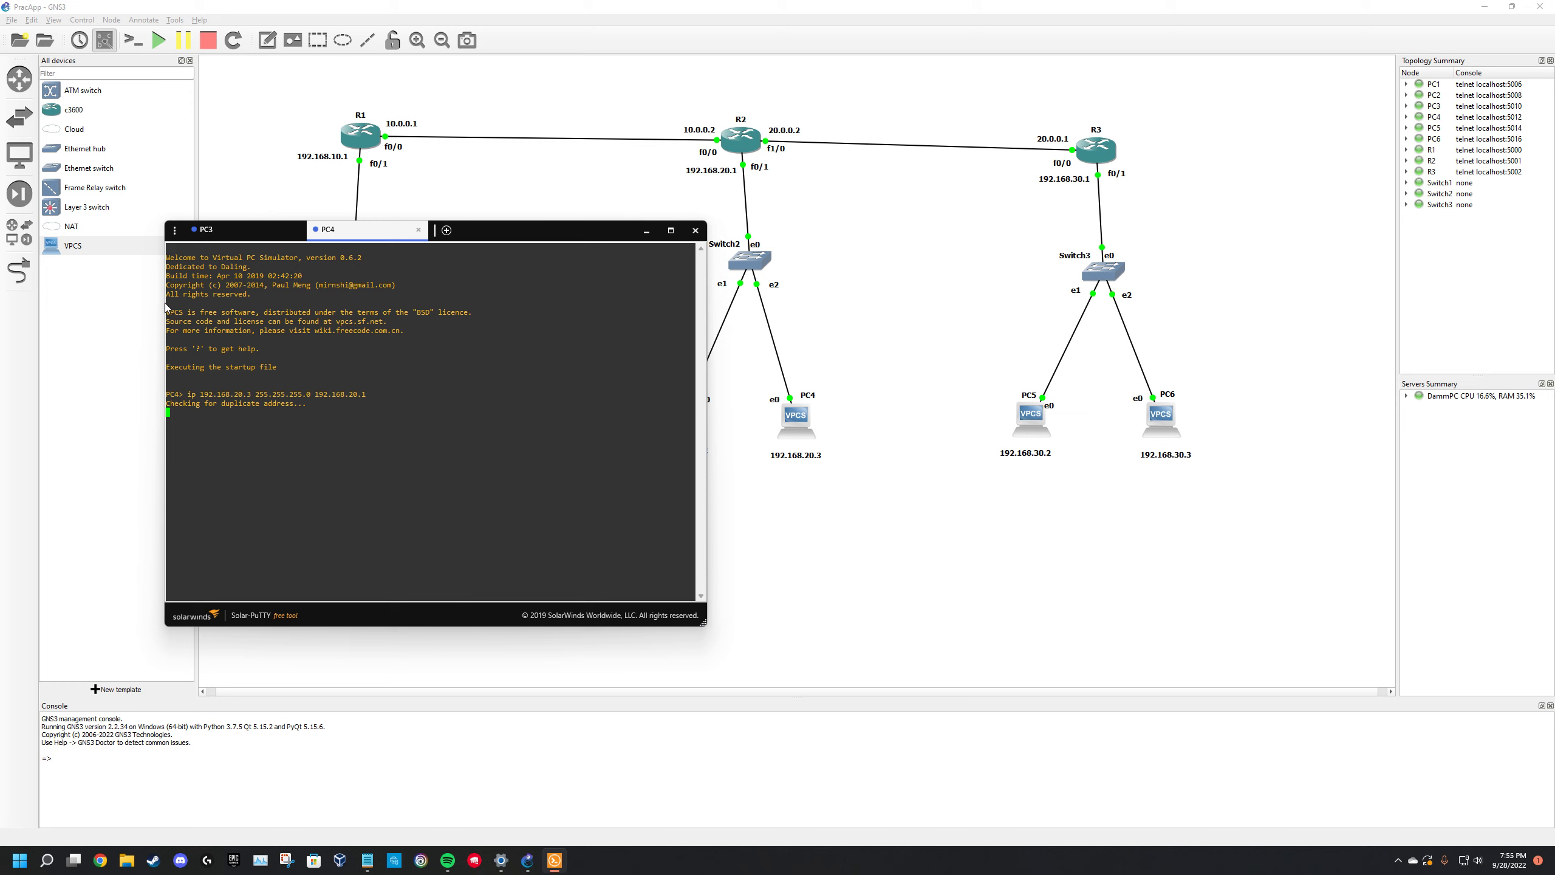
# - Ping PC3 at 192.168.20.2 from PC4 and check the address configured in PC3's console
pyautogui.write('ping')
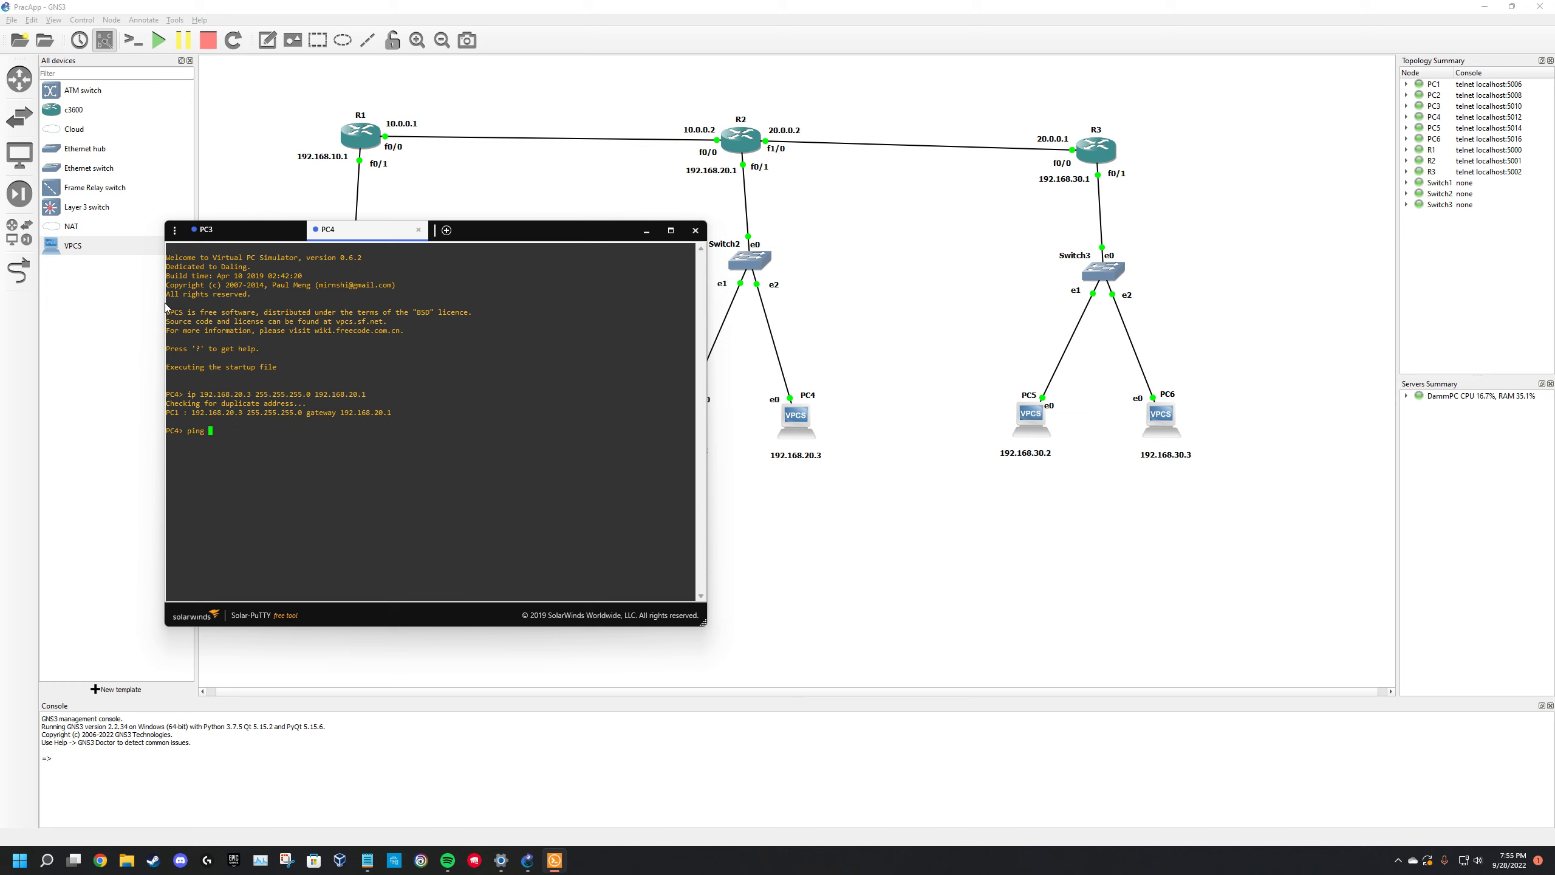
pyautogui.write(' 192.168.20.2')
pyautogui.click(231, 231)
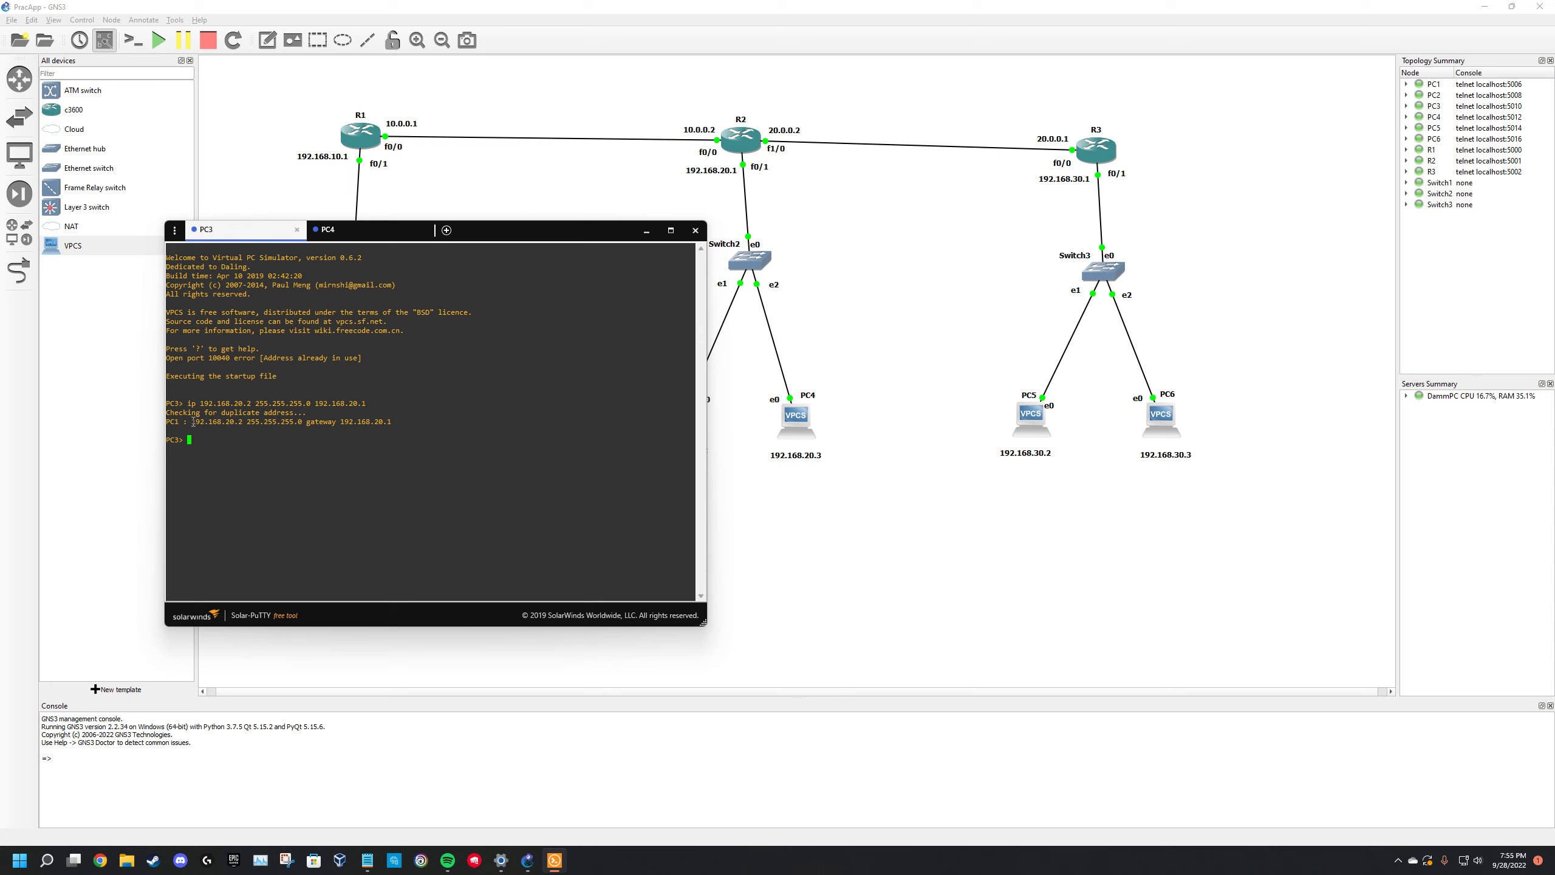
pyautogui.moveTo(192, 422); pyautogui.dragTo(241, 421)
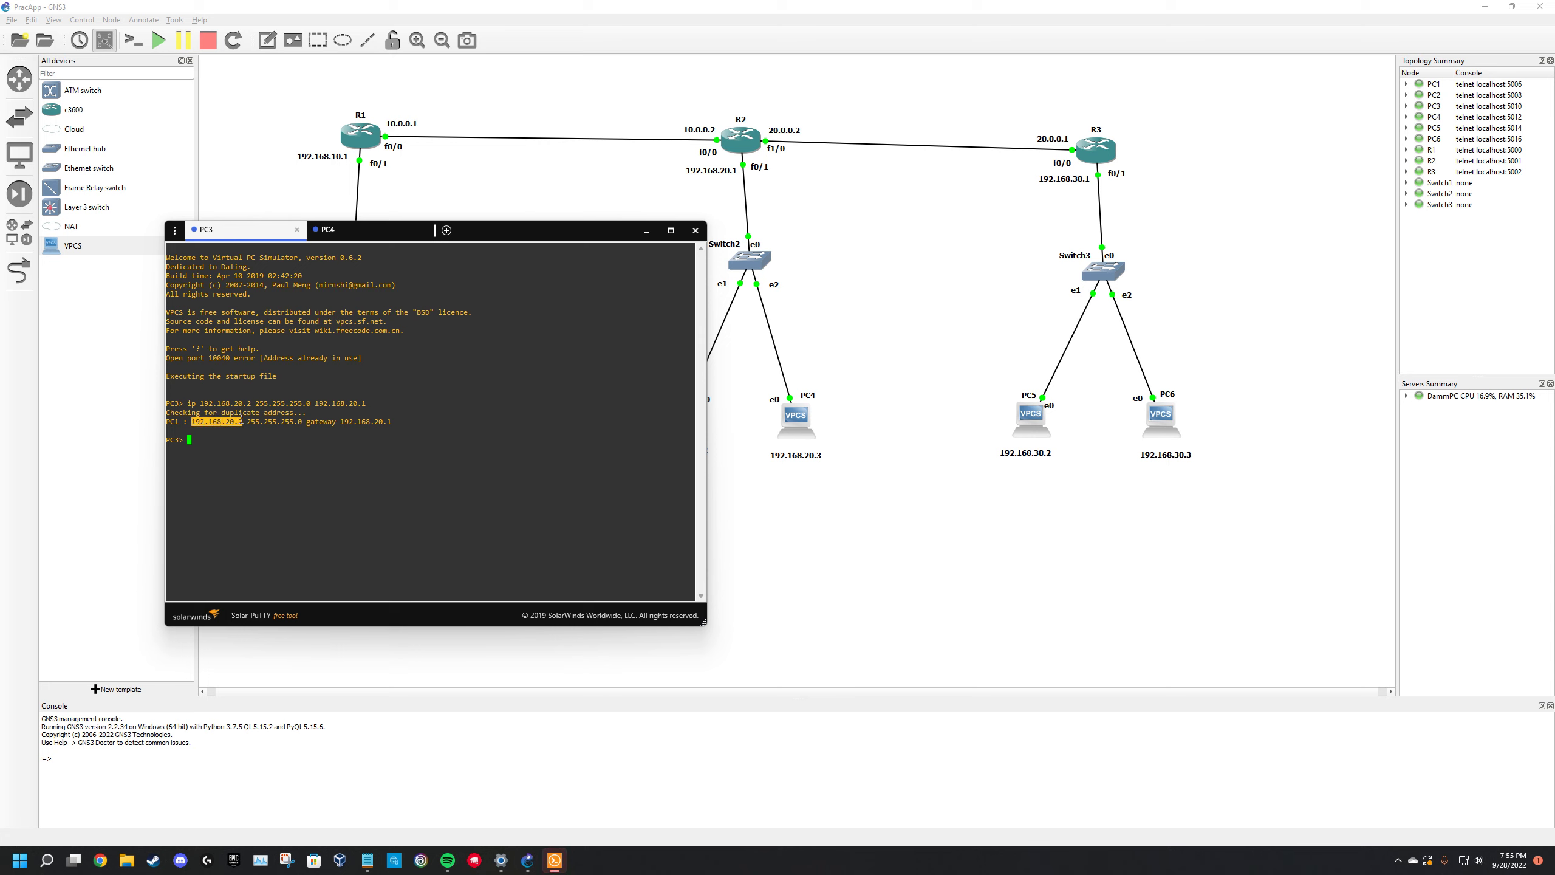
pyautogui.moveTo(309, 412); pyautogui.dragTo(238, 427)
pyautogui.click(334, 229)
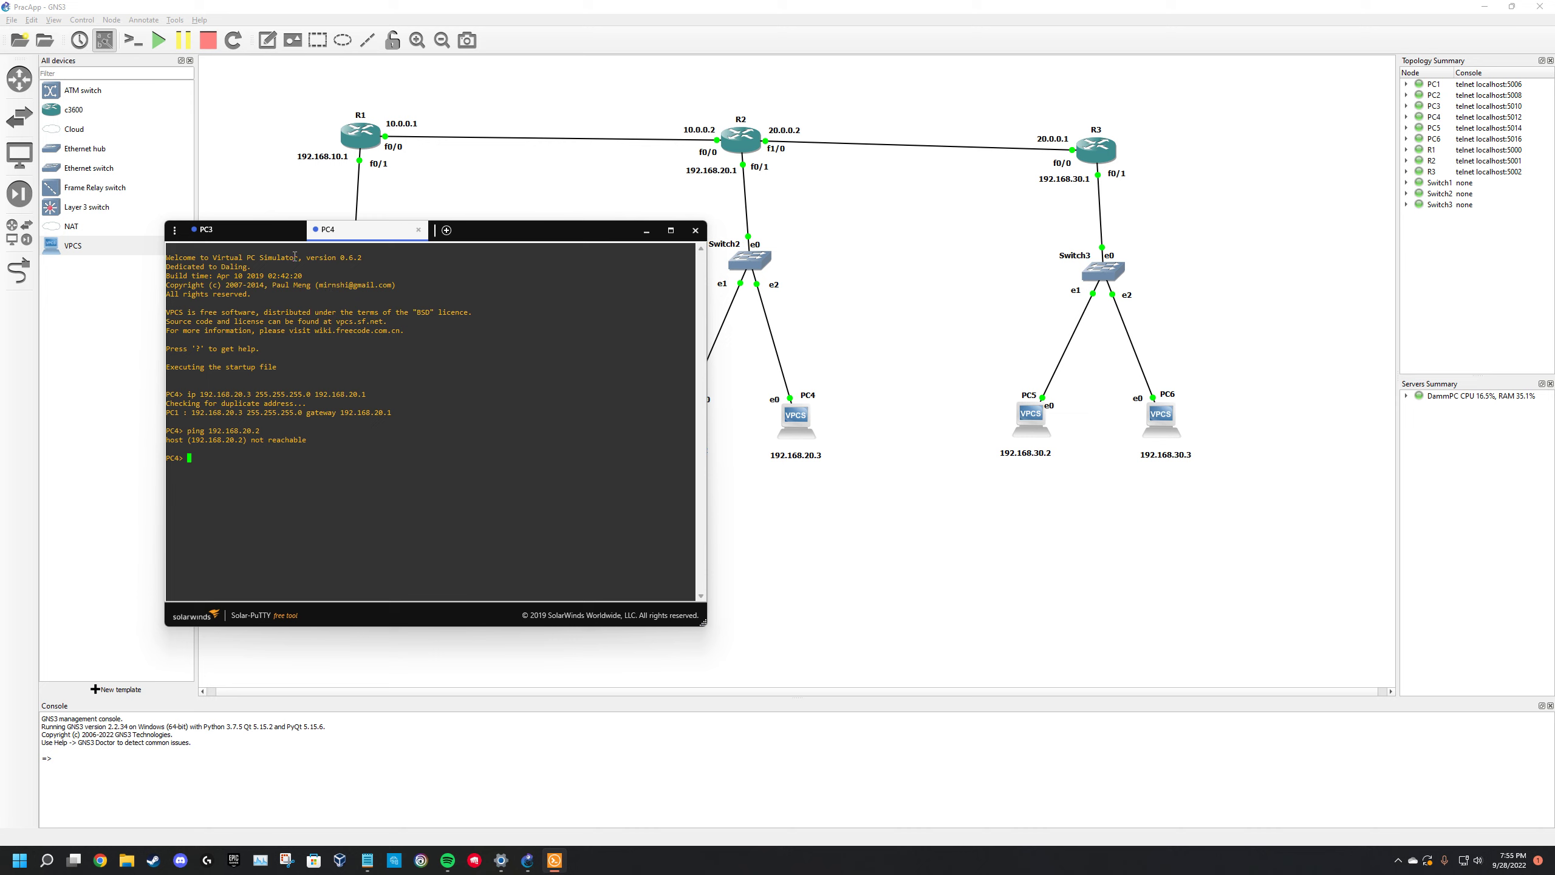
# - Ping PC4 at 192.168.20.3 and the gateway at 192.168.20.1 from PC3, and close the console window
pyautogui.click(226, 230)
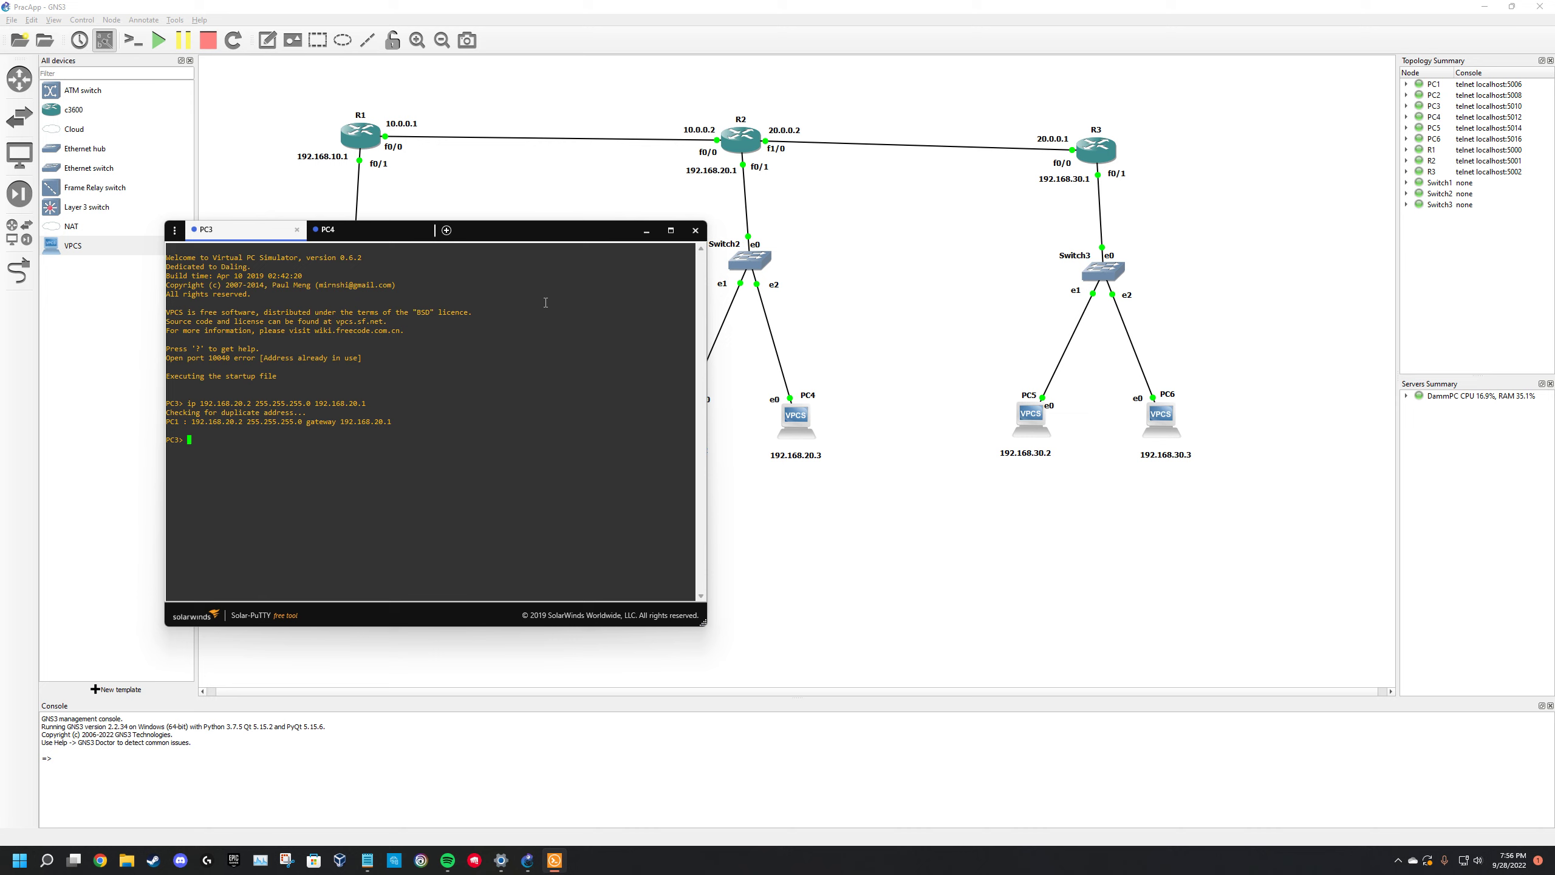
pyautogui.write('ping 192.168.20.4')
pyautogui.write('ping 129')
pyautogui.press('BackSpace')
pyautogui.press('BackSpace')
pyautogui.write('92.168.20')
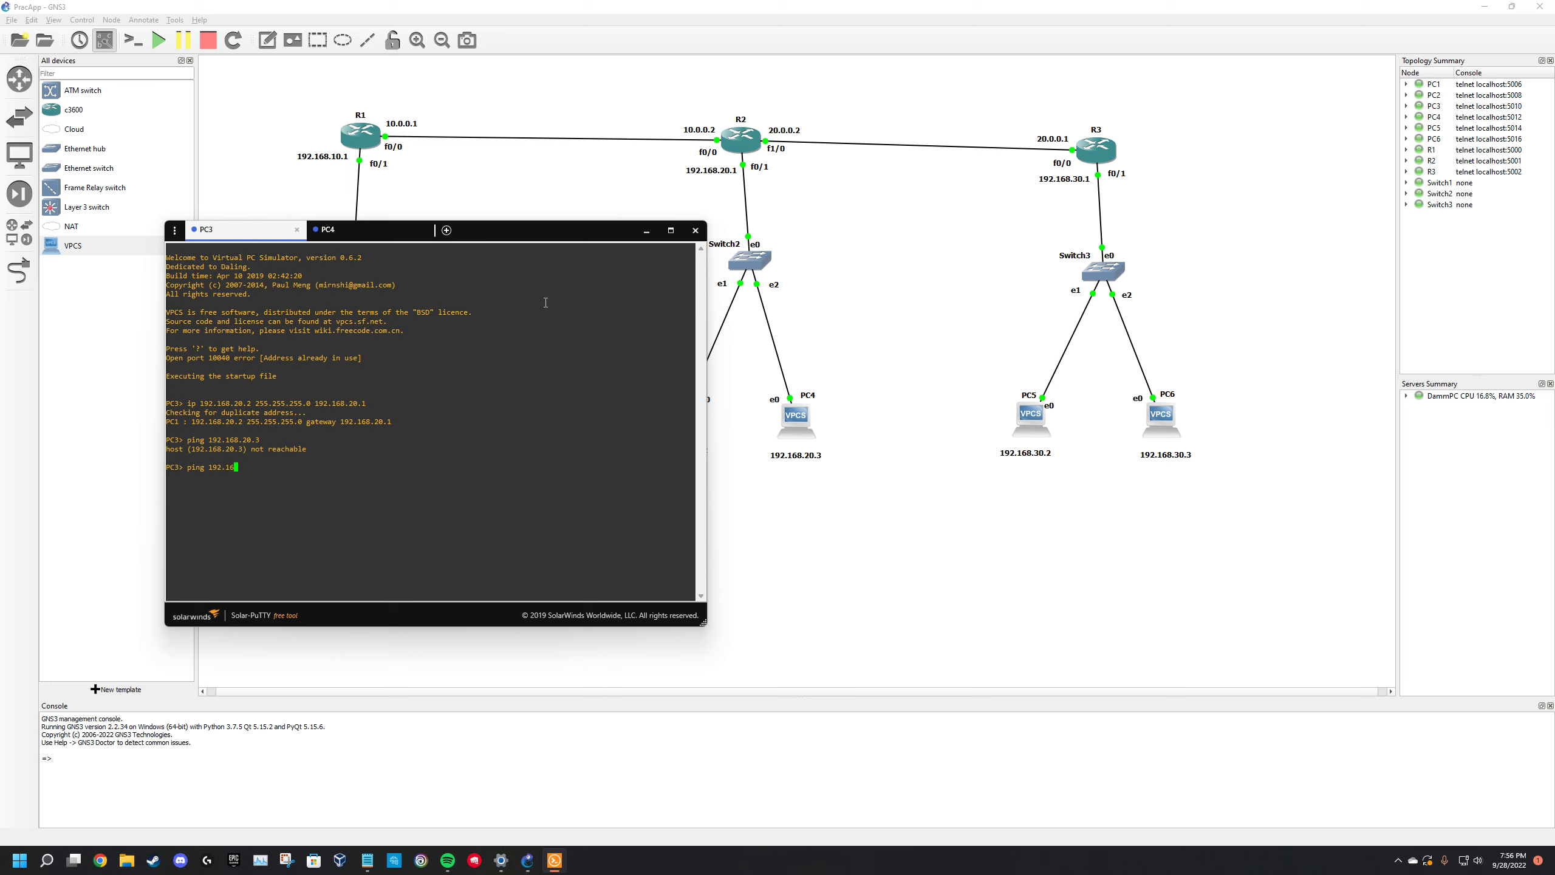
pyautogui.write('.1')
pyautogui.moveTo(390, 349); pyautogui.dragTo(105, 363)
pyautogui.click(378, 380)
pyautogui.click(695, 230)
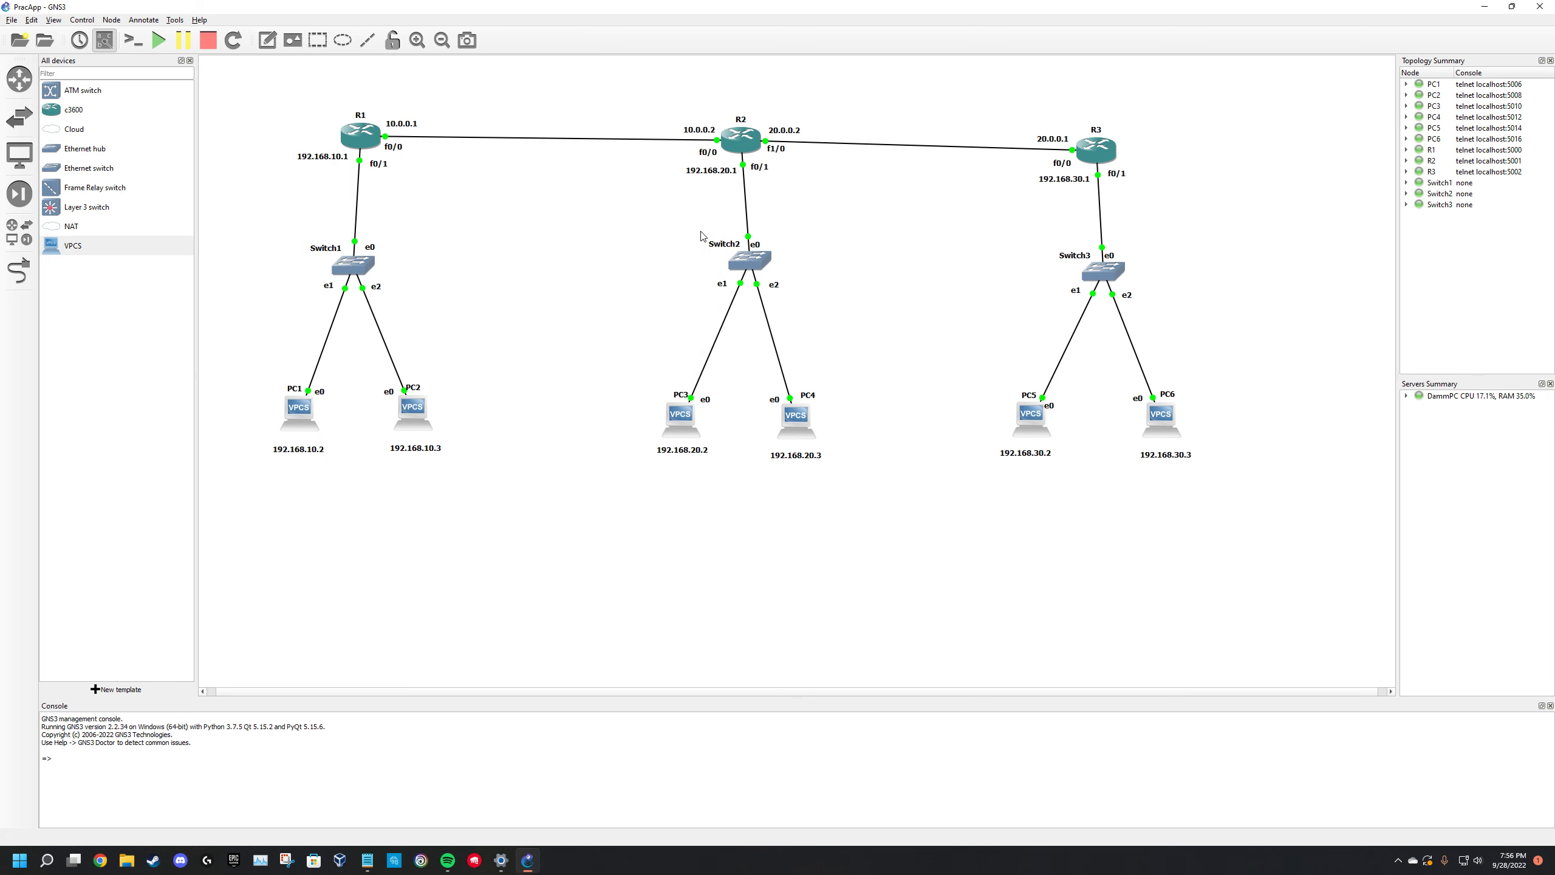
# - Open PC5's console, set its IP address to 192.168.30.2 with mask 255.255.255.0 and gateway 192.168.30.1, and close it
pyautogui.rightClick(1033, 432)
pyautogui.click(1064, 447)
pyautogui.moveTo(902, 230); pyautogui.dragTo(757, 238)
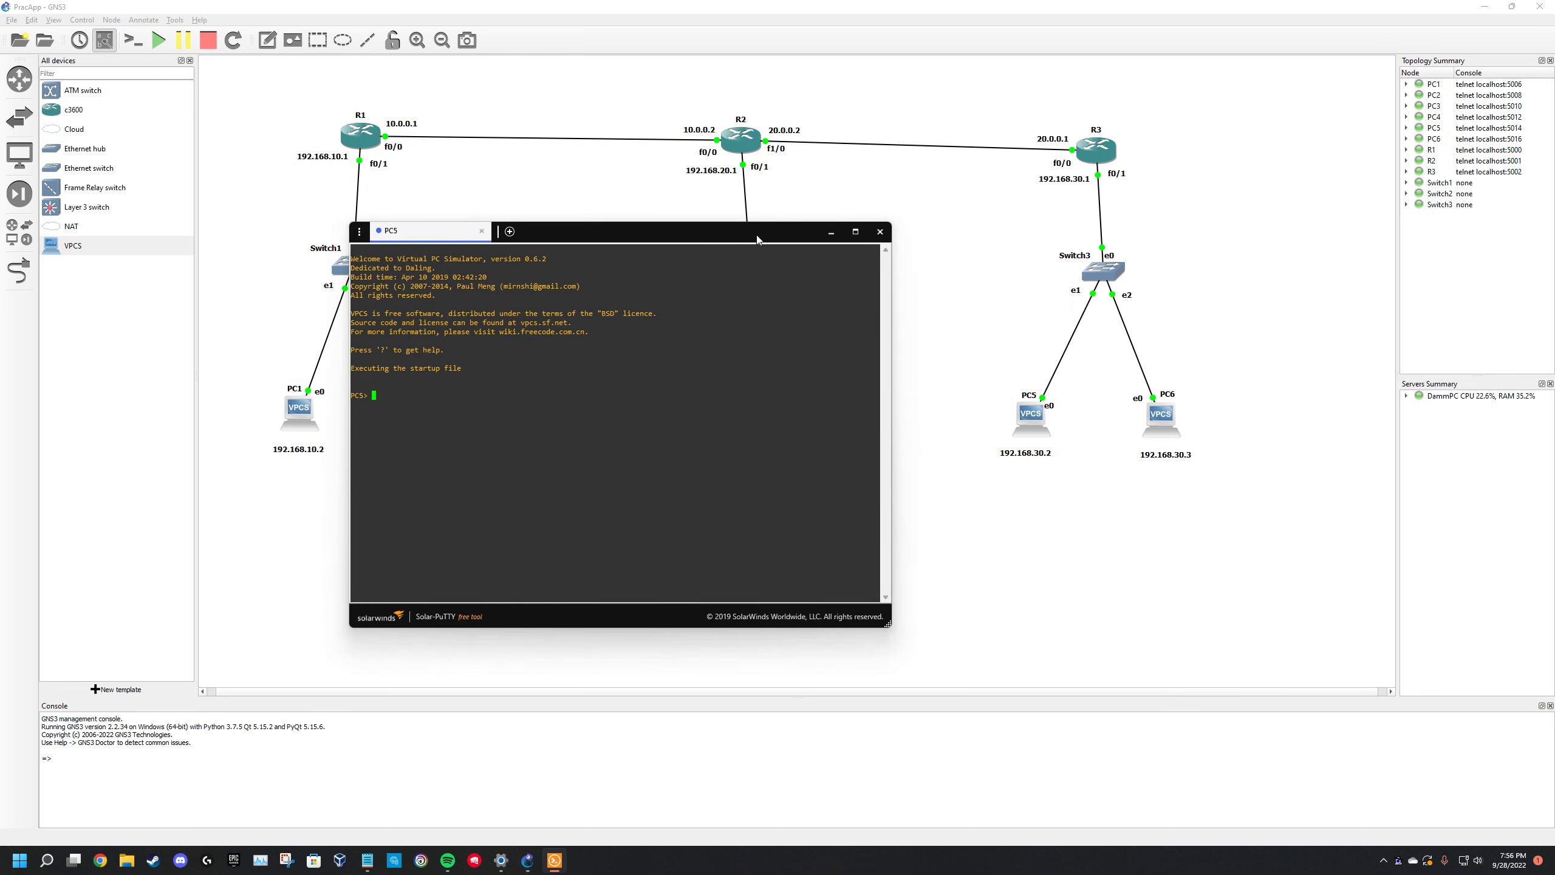
pyautogui.write('ip 192.168.30.2 255.255.255.0 192.168.30.1')
pyautogui.press('Return')
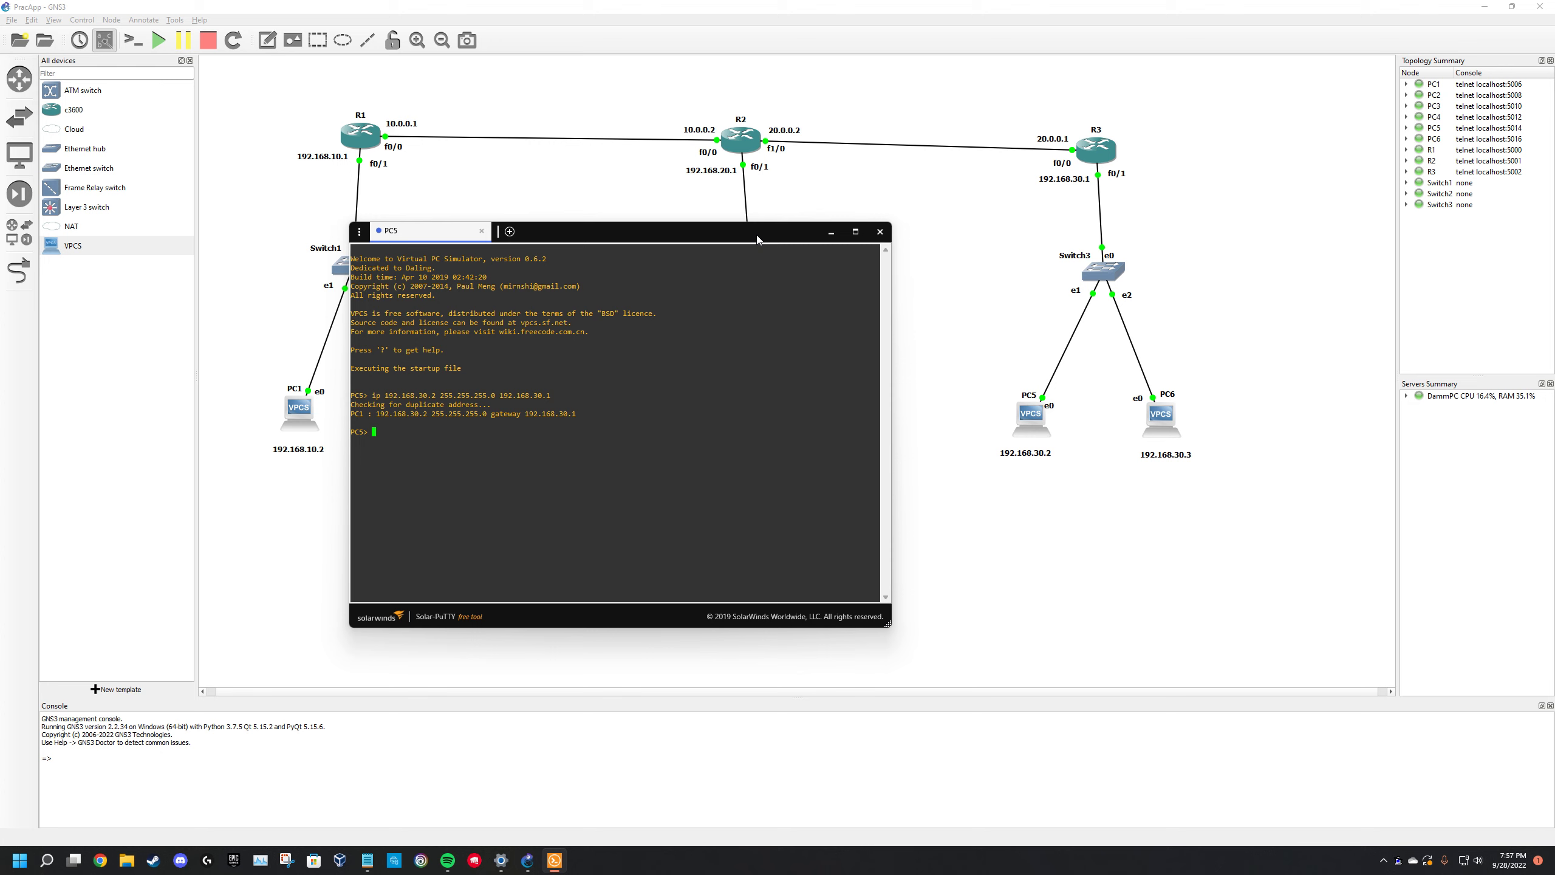
pyautogui.click(880, 232)
# - Open PC6's console and set its IP address to 192.168.30.3 with mask 255.255.255.0 and gateway 192.168.30.1
pyautogui.rightClick(1158, 409)
pyautogui.click(1189, 430)
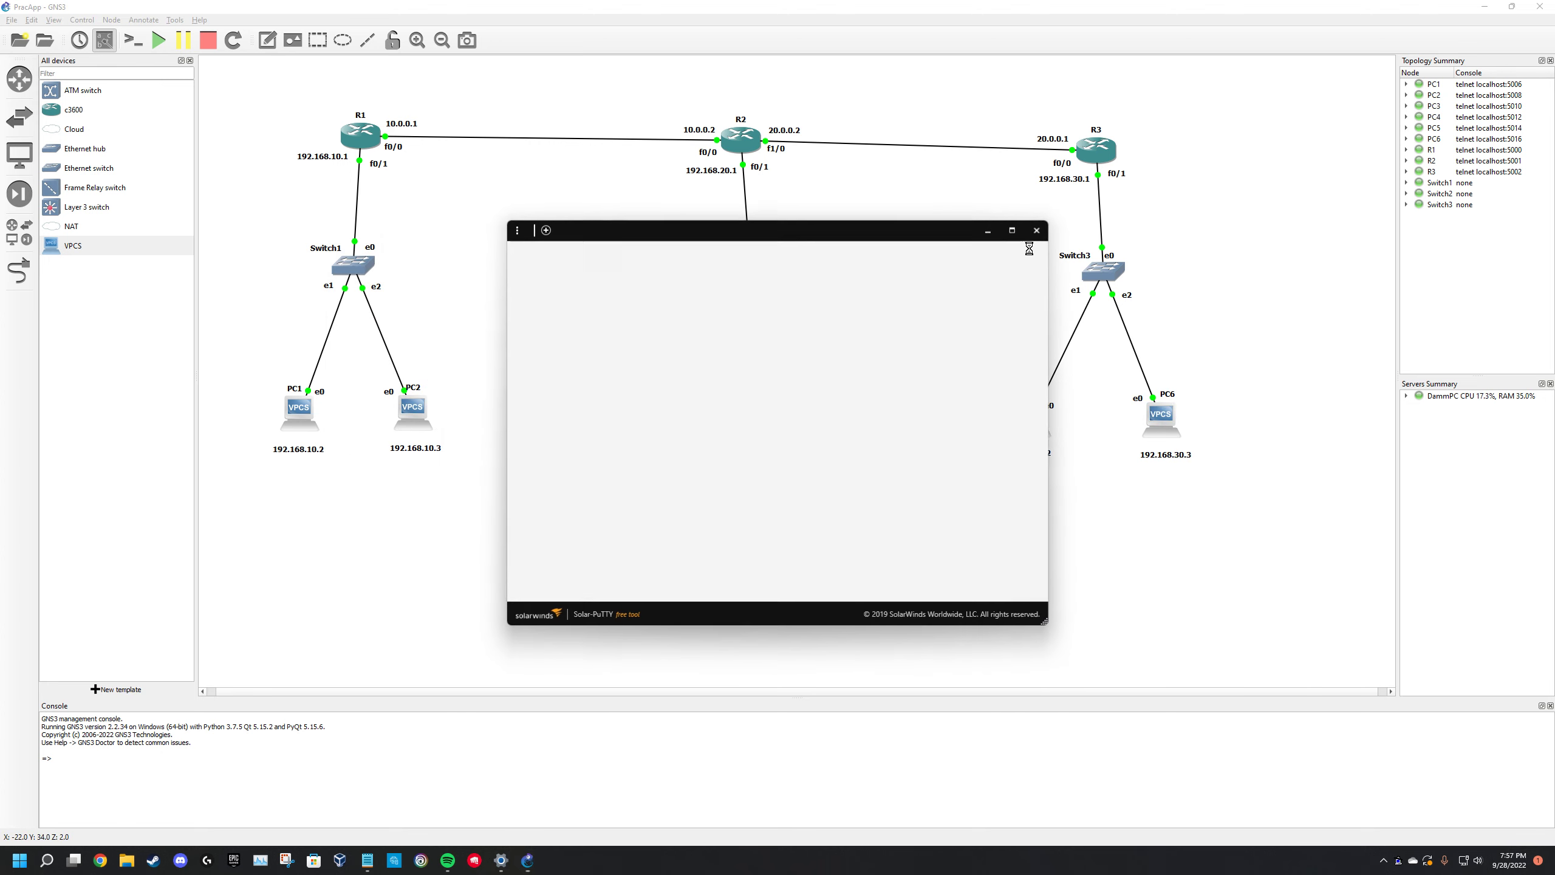
pyautogui.moveTo(859, 237); pyautogui.dragTo(810, 230)
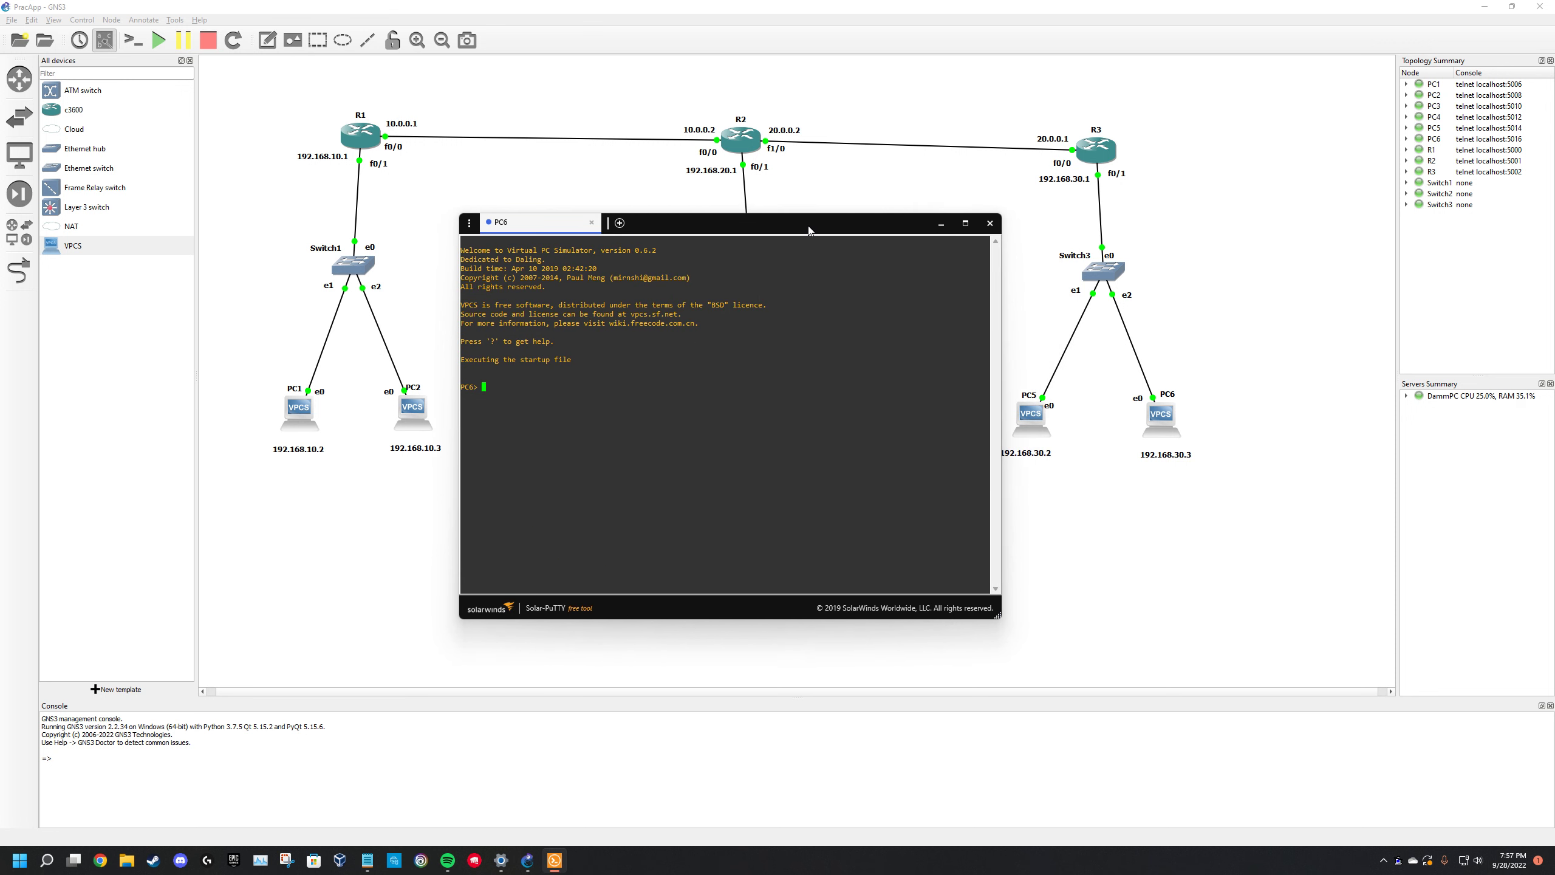
pyautogui.write('ip 192.168.30.3 255.255.255.0 192.168.30.1')
pyautogui.press('Return')
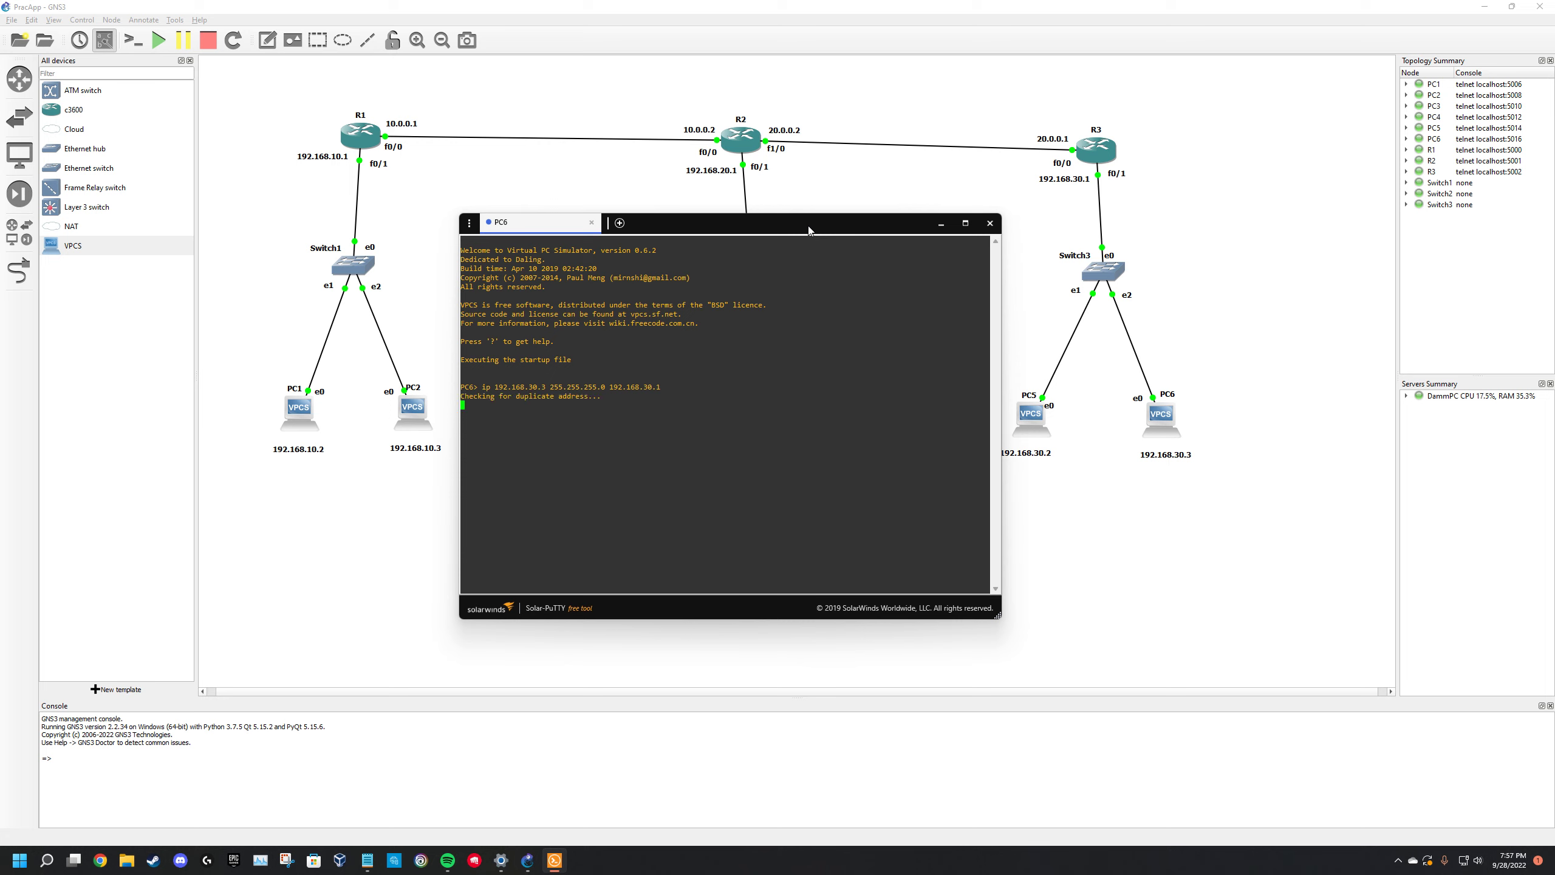
# - Ping PC5 at 192.168.30.2 from PC6 and close the console window
pyautogui.write('ping 192.168.30.2')
pyautogui.press('Return')
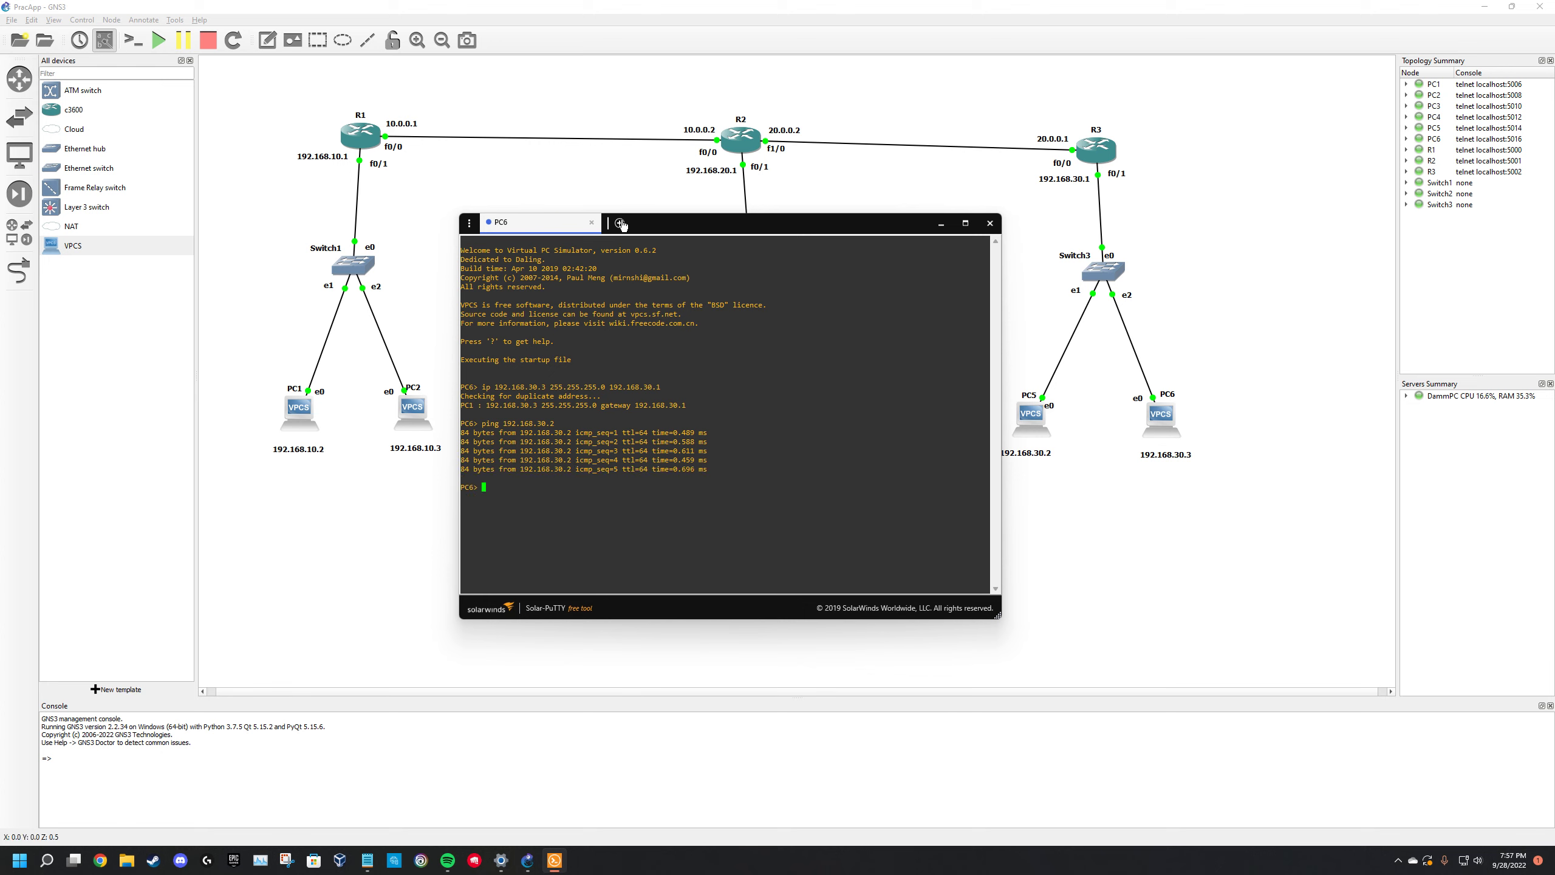
pyautogui.click(591, 222)
pyautogui.click(990, 224)
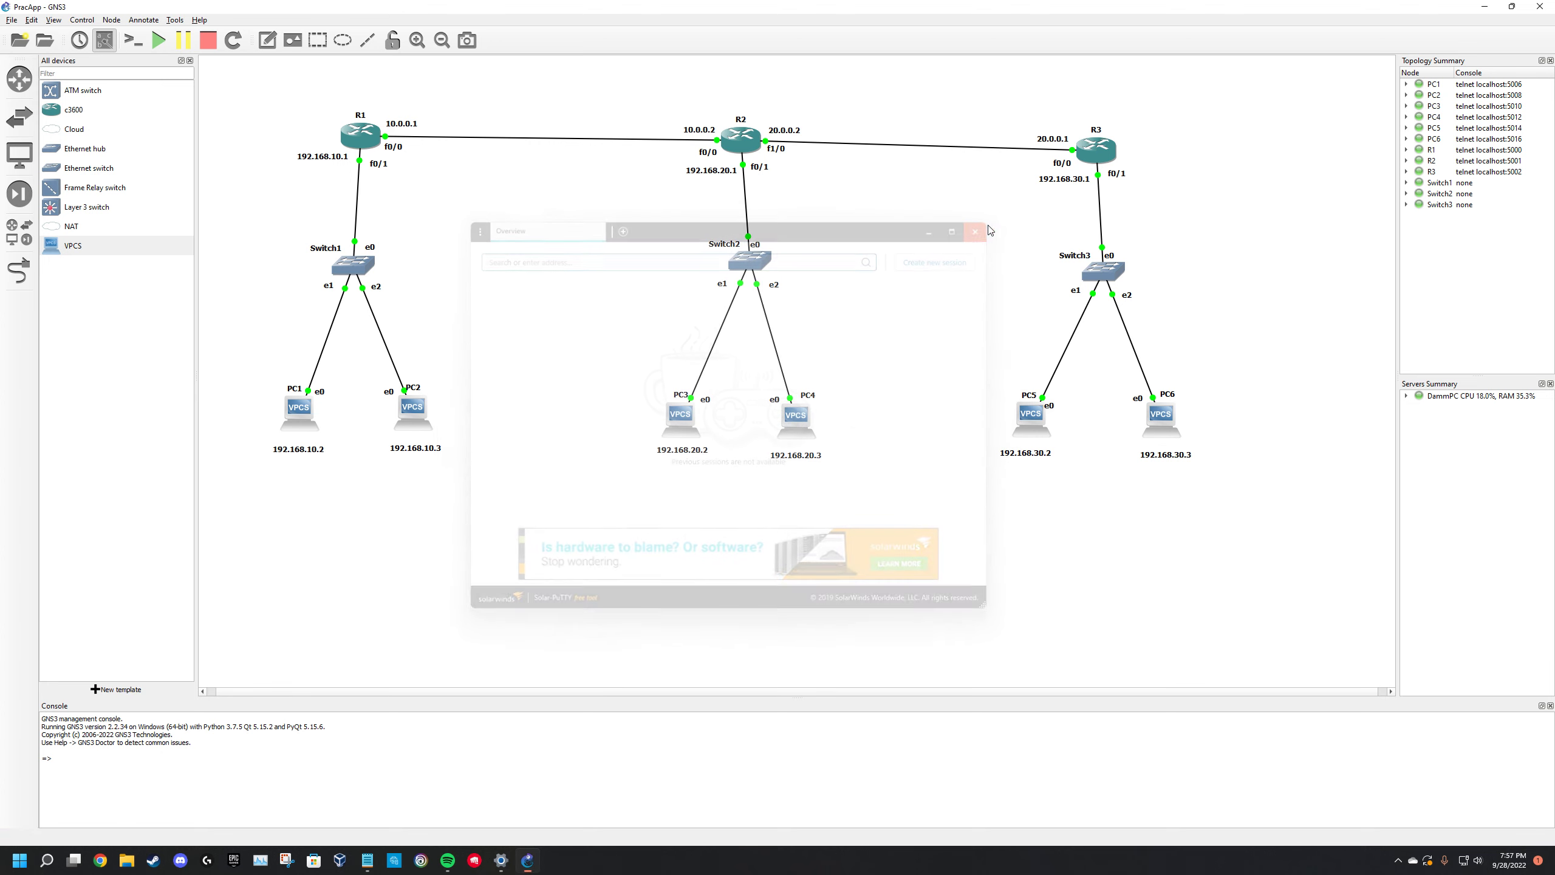
# - Reopen PC3's console and run show ip to check its address and gateway
pyautogui.rightClick(680, 421)
pyautogui.click(717, 440)
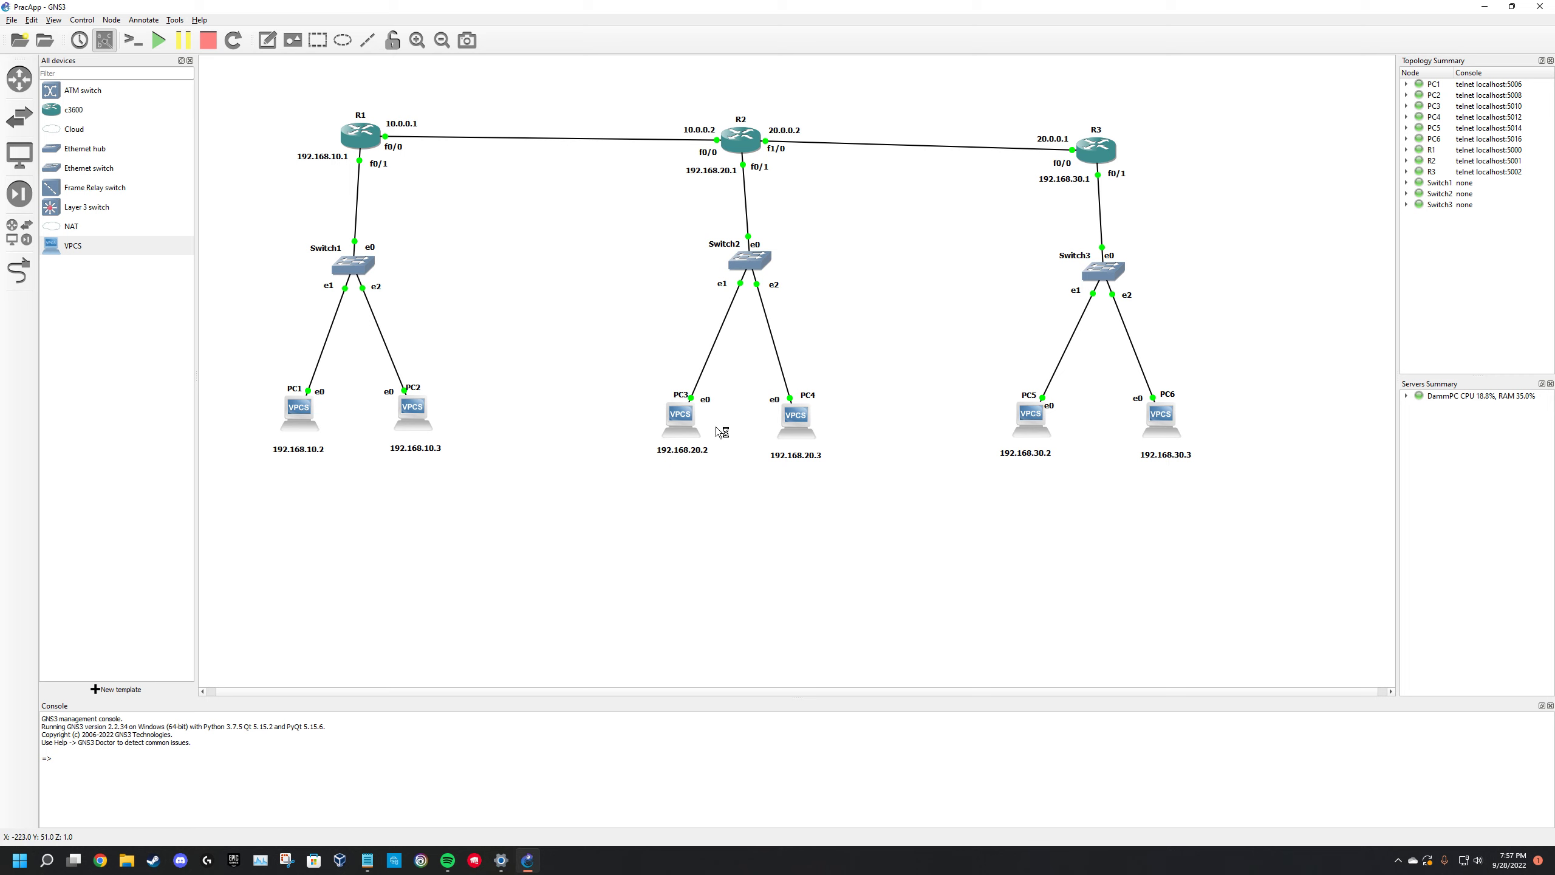
pyautogui.moveTo(733, 238); pyautogui.dragTo(976, 229)
pyautogui.press('Return')
pyautogui.write('show ip')
pyautogui.press('Return')
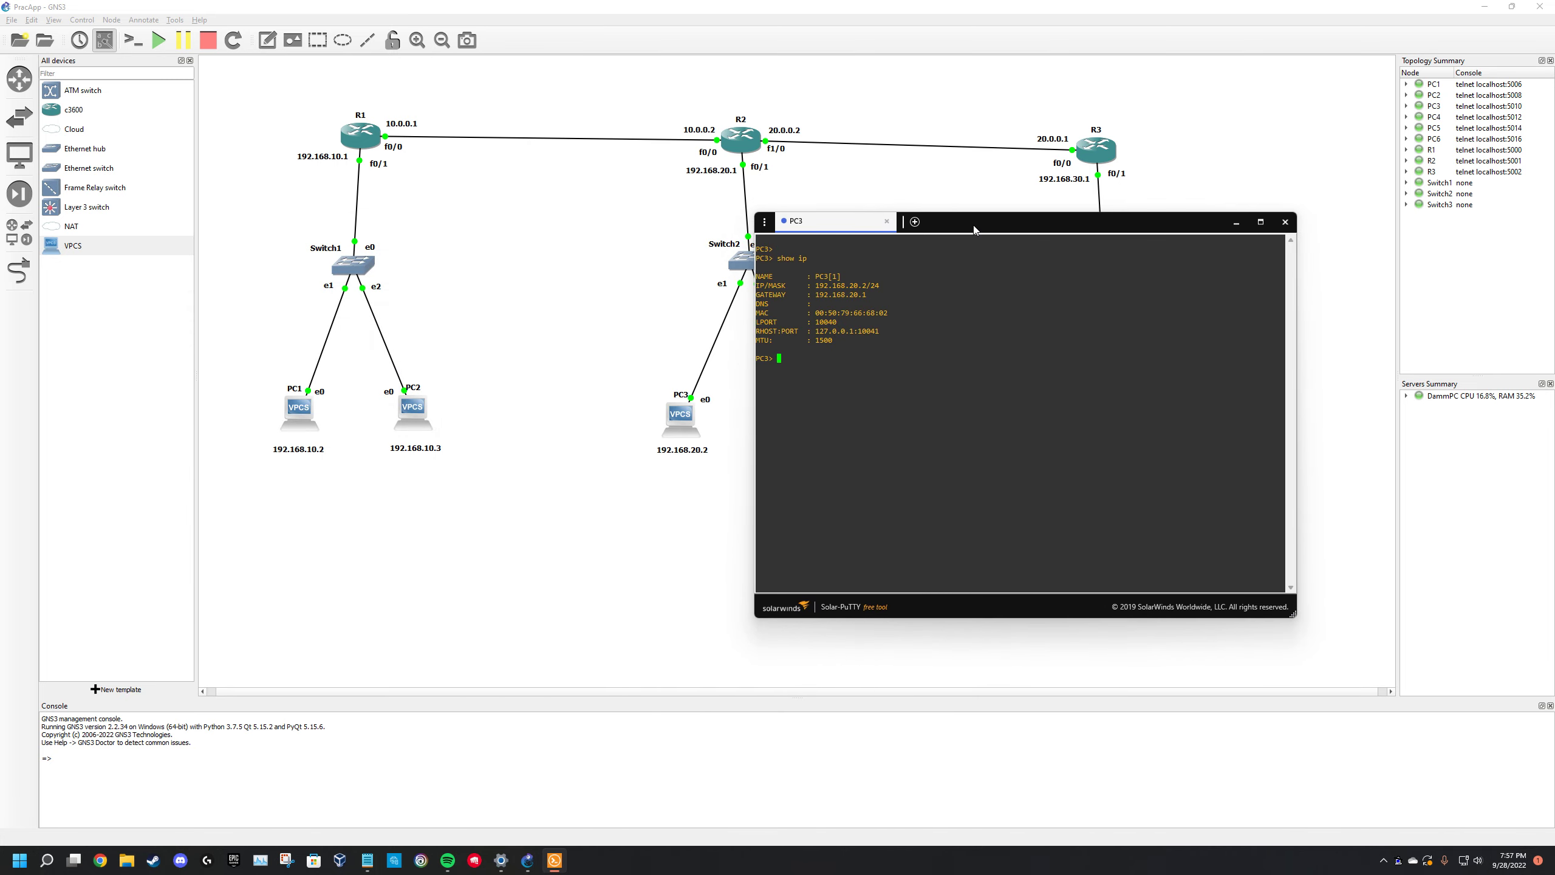
pyautogui.moveTo(974, 229); pyautogui.dragTo(1036, 215)
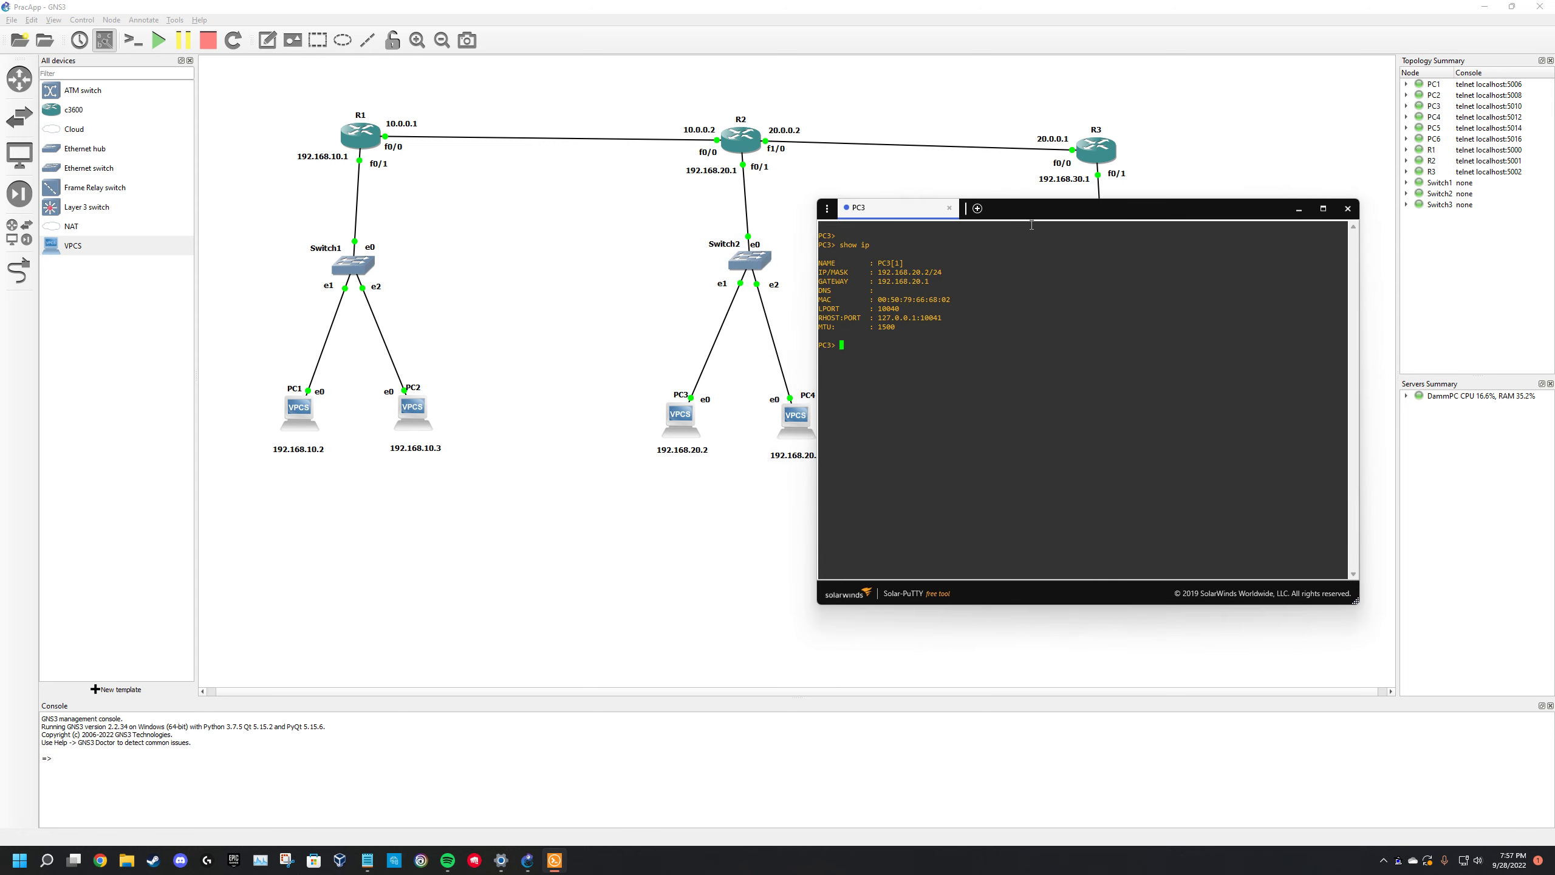
pyautogui.moveTo(891, 272)
pyautogui.mouseDown()
pyautogui.moveTo(930, 271)
pyautogui.moveTo(882, 283)
pyautogui.mouseUp()
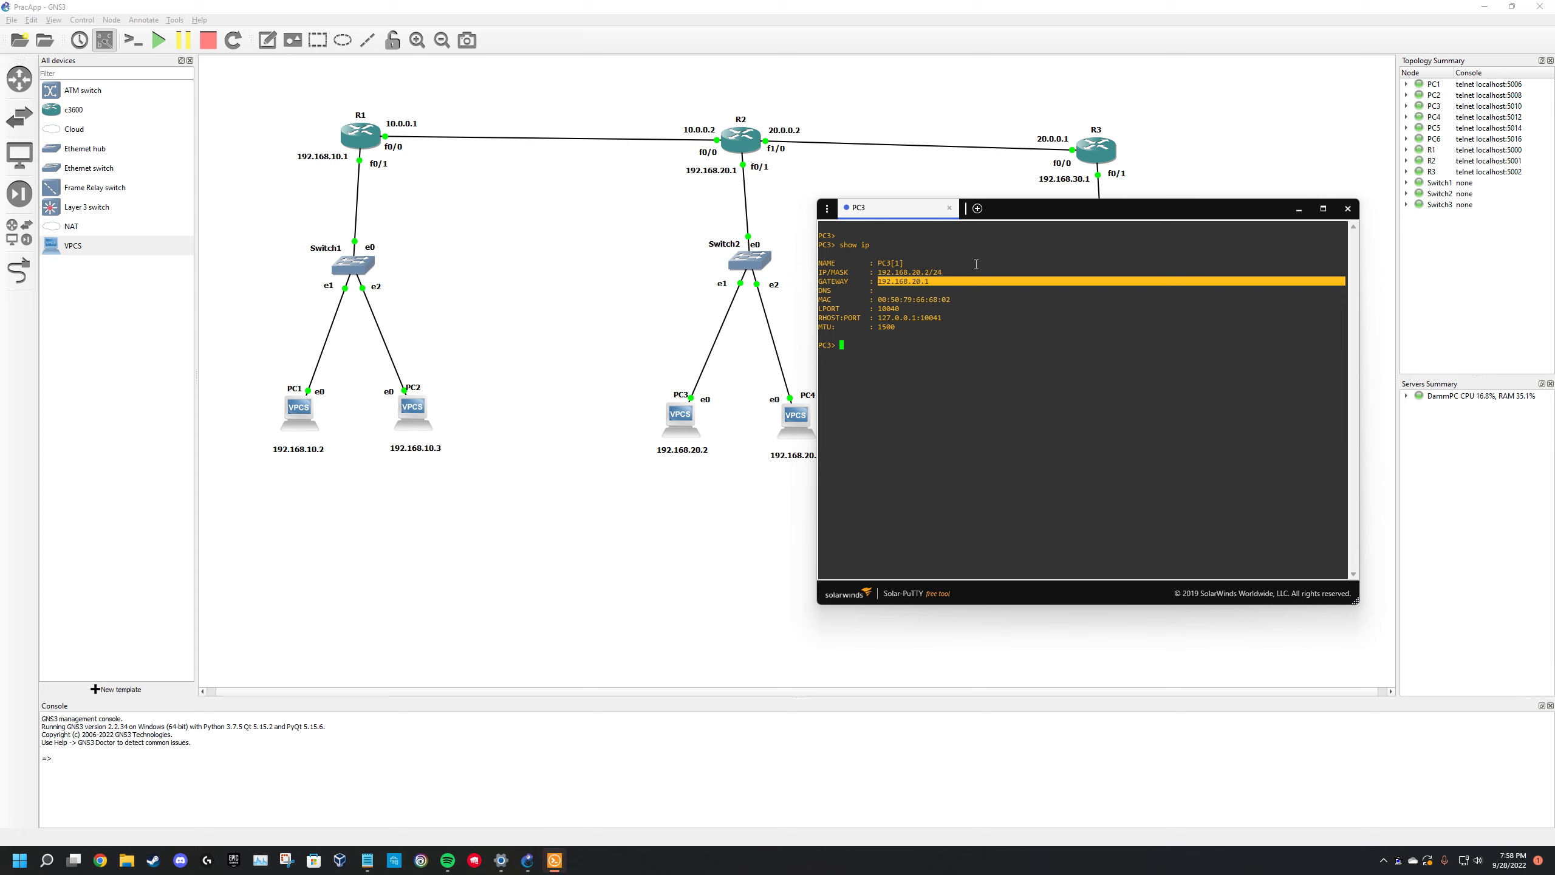
# - Open PC4's console and run show ip to check its address, mask and gateway
pyautogui.click(813, 386)
pyautogui.rightClick(792, 416)
pyautogui.click(837, 436)
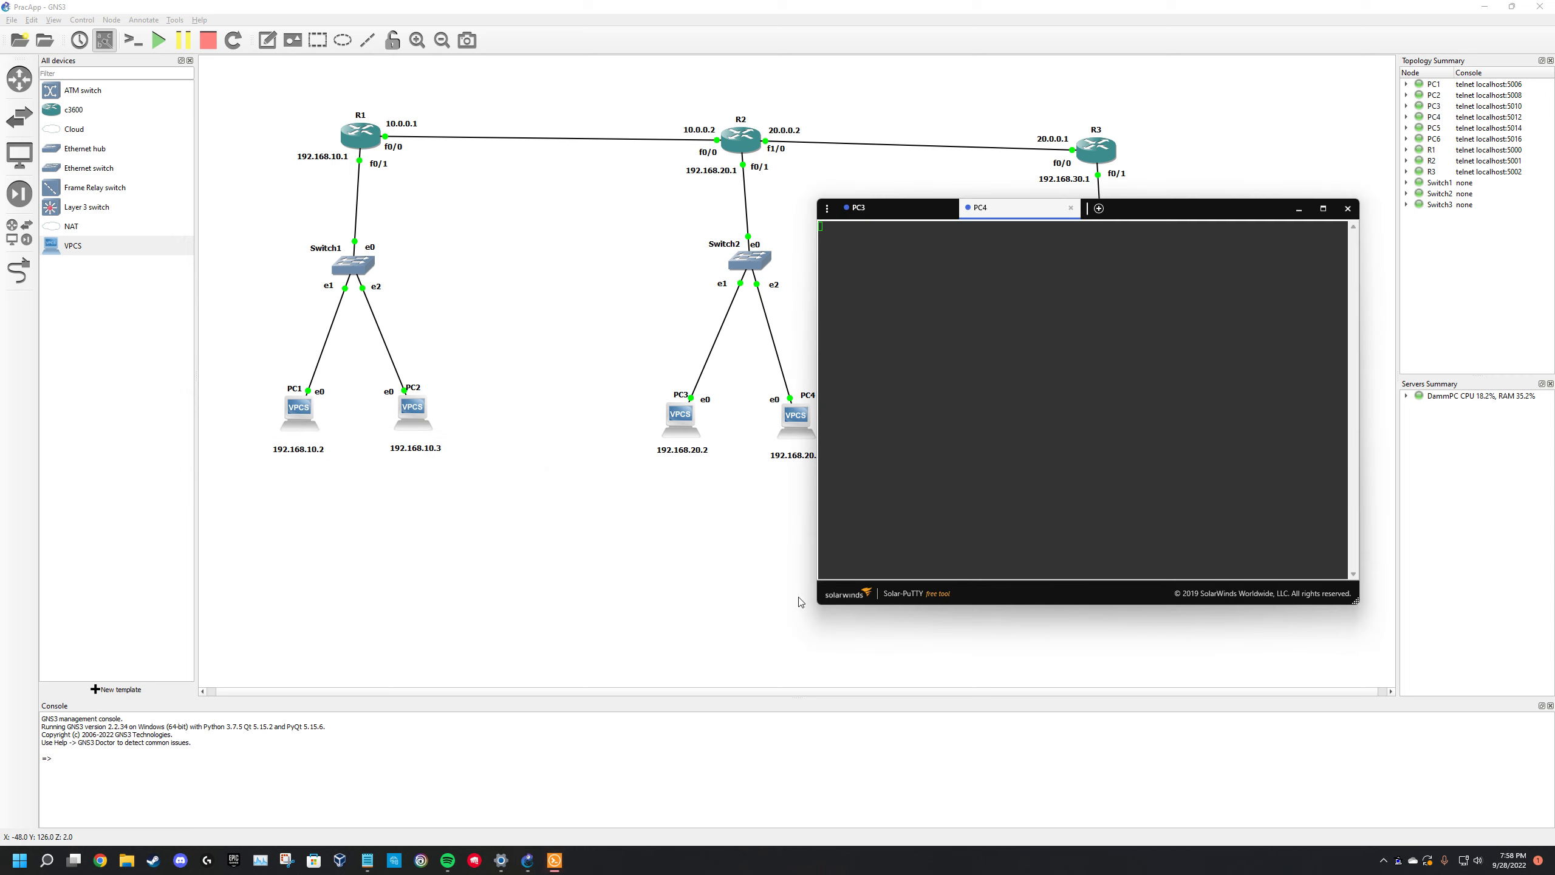
pyautogui.write('\\')
pyautogui.press('Return')
pyautogui.write('\\')
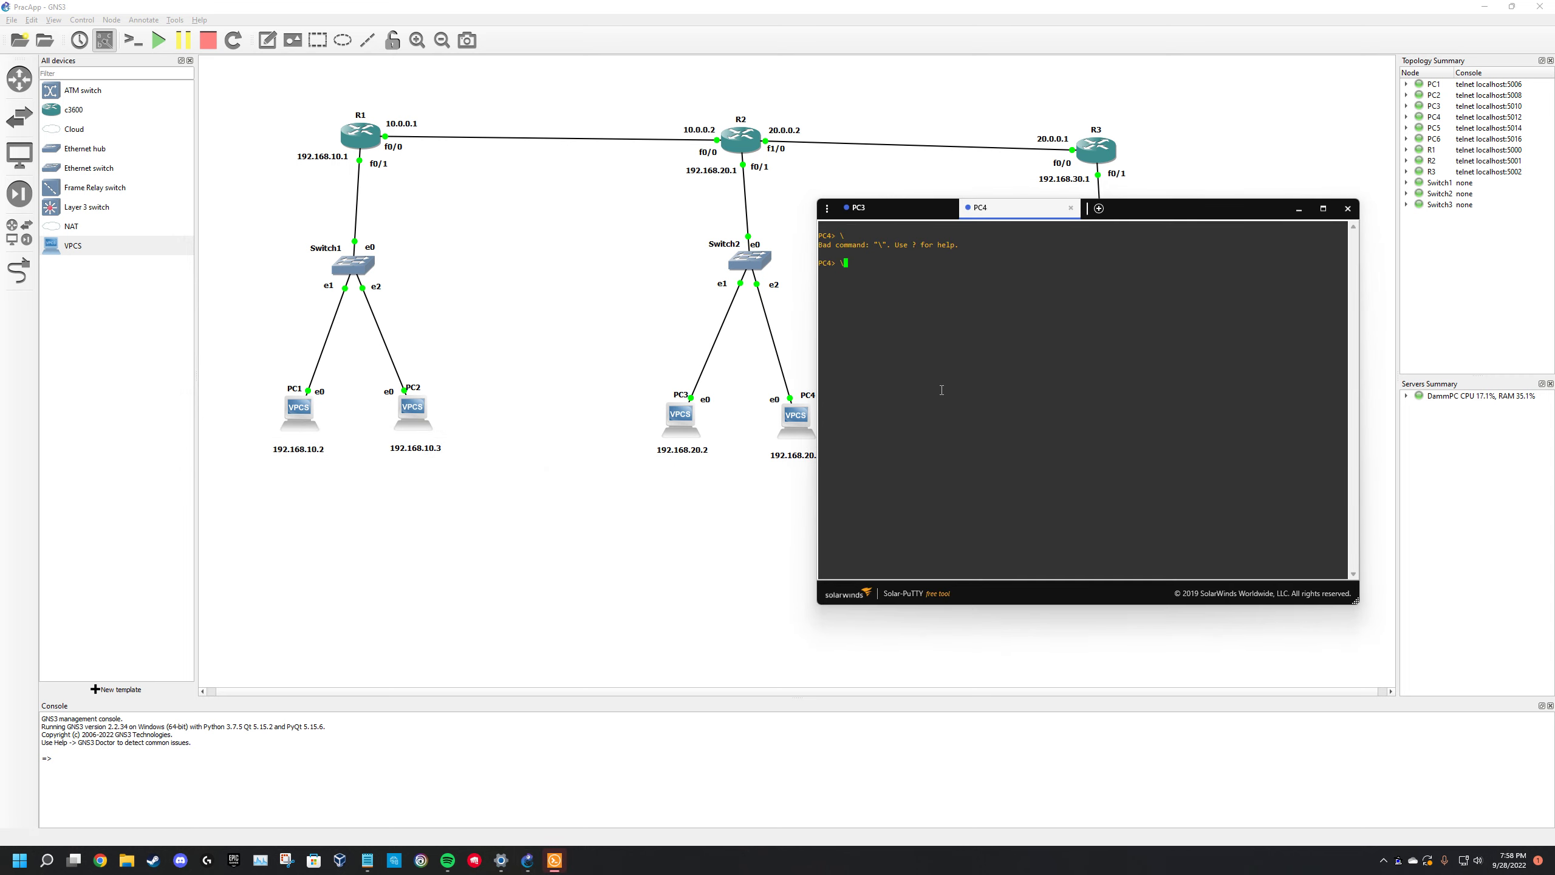
pyautogui.press('BackSpace')
pyautogui.write('shgow')
pyautogui.press('BackSpace')
pyautogui.press('BackSpace')
pyautogui.press('BackSpace')
pyautogui.press('BackSpace')
pyautogui.write('ow ip')
pyautogui.press('Return')
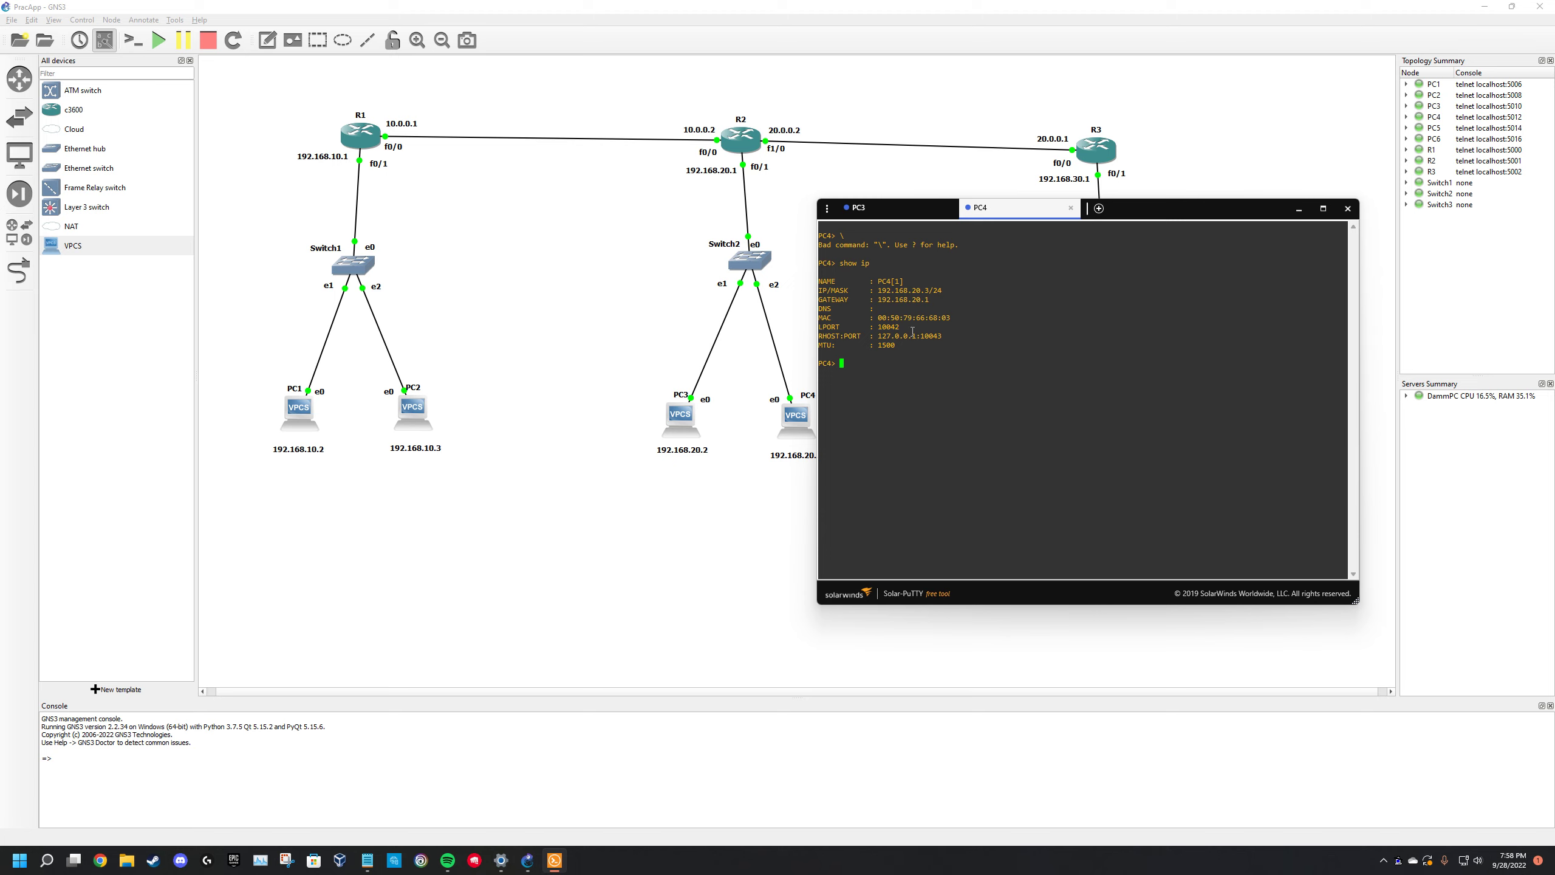
pyautogui.moveTo(947, 294); pyautogui.dragTo(883, 293)
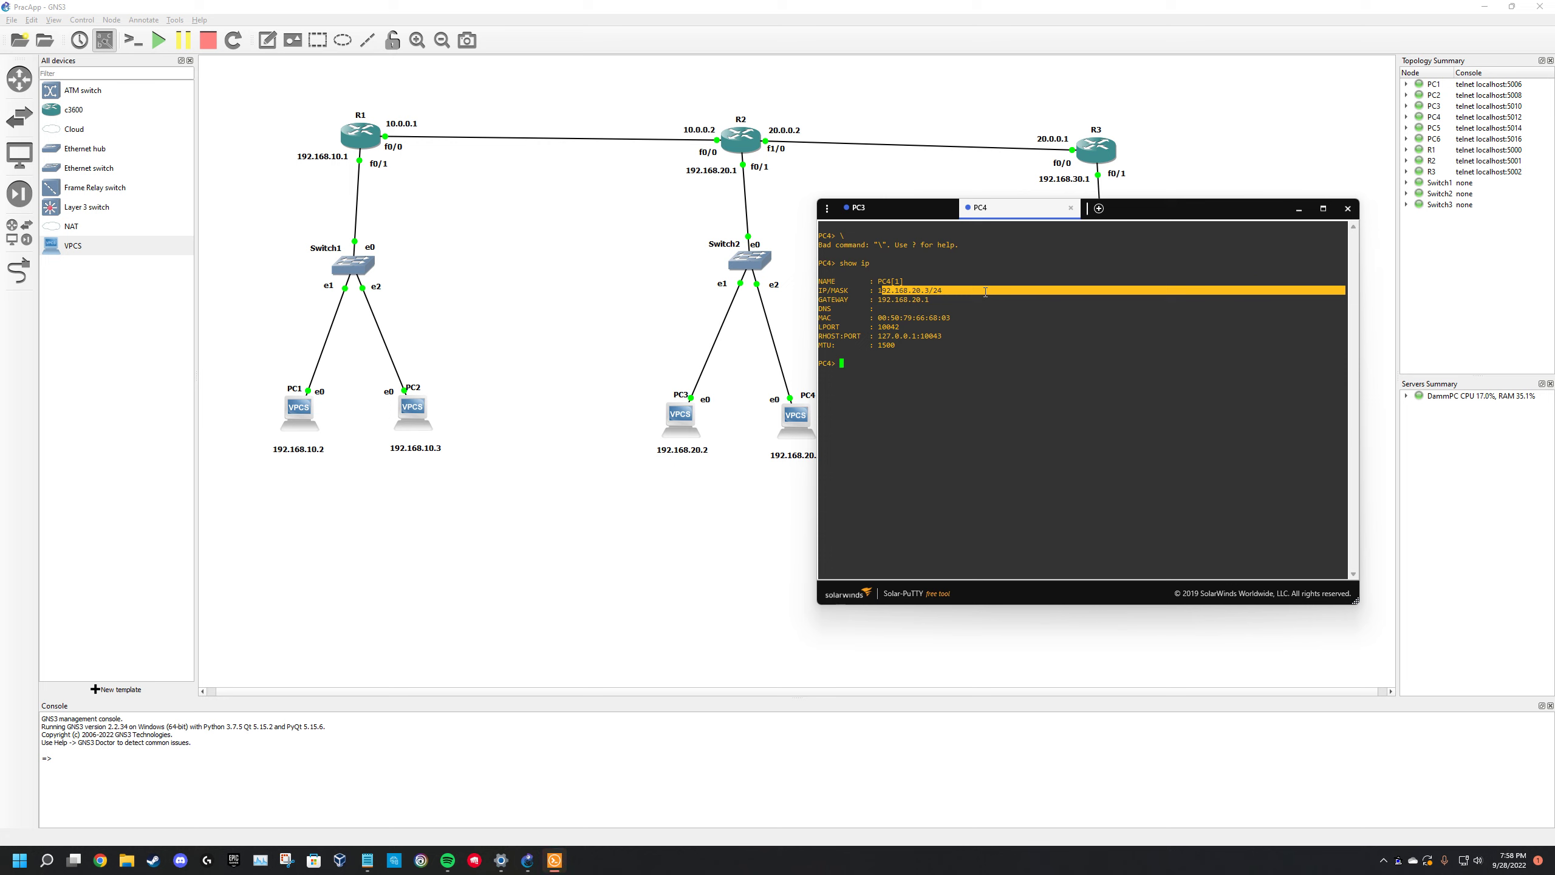
# - Compare the IP settings of PC3 and PC4, and ping PC3 at 192.168.20.2 again from PC4
pyautogui.click(891, 212)
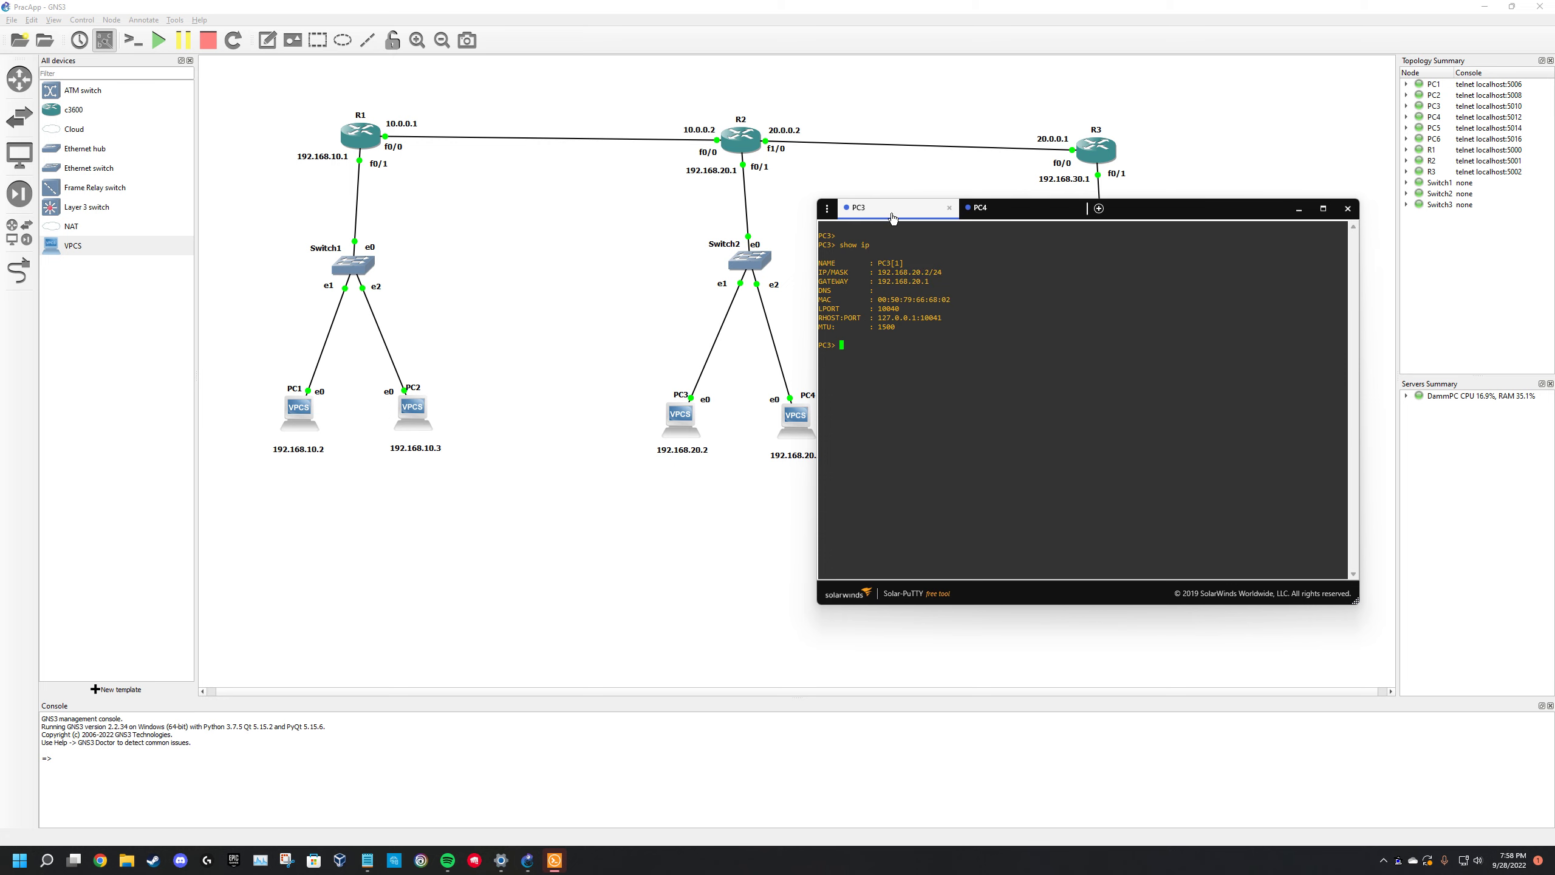
pyautogui.click(987, 212)
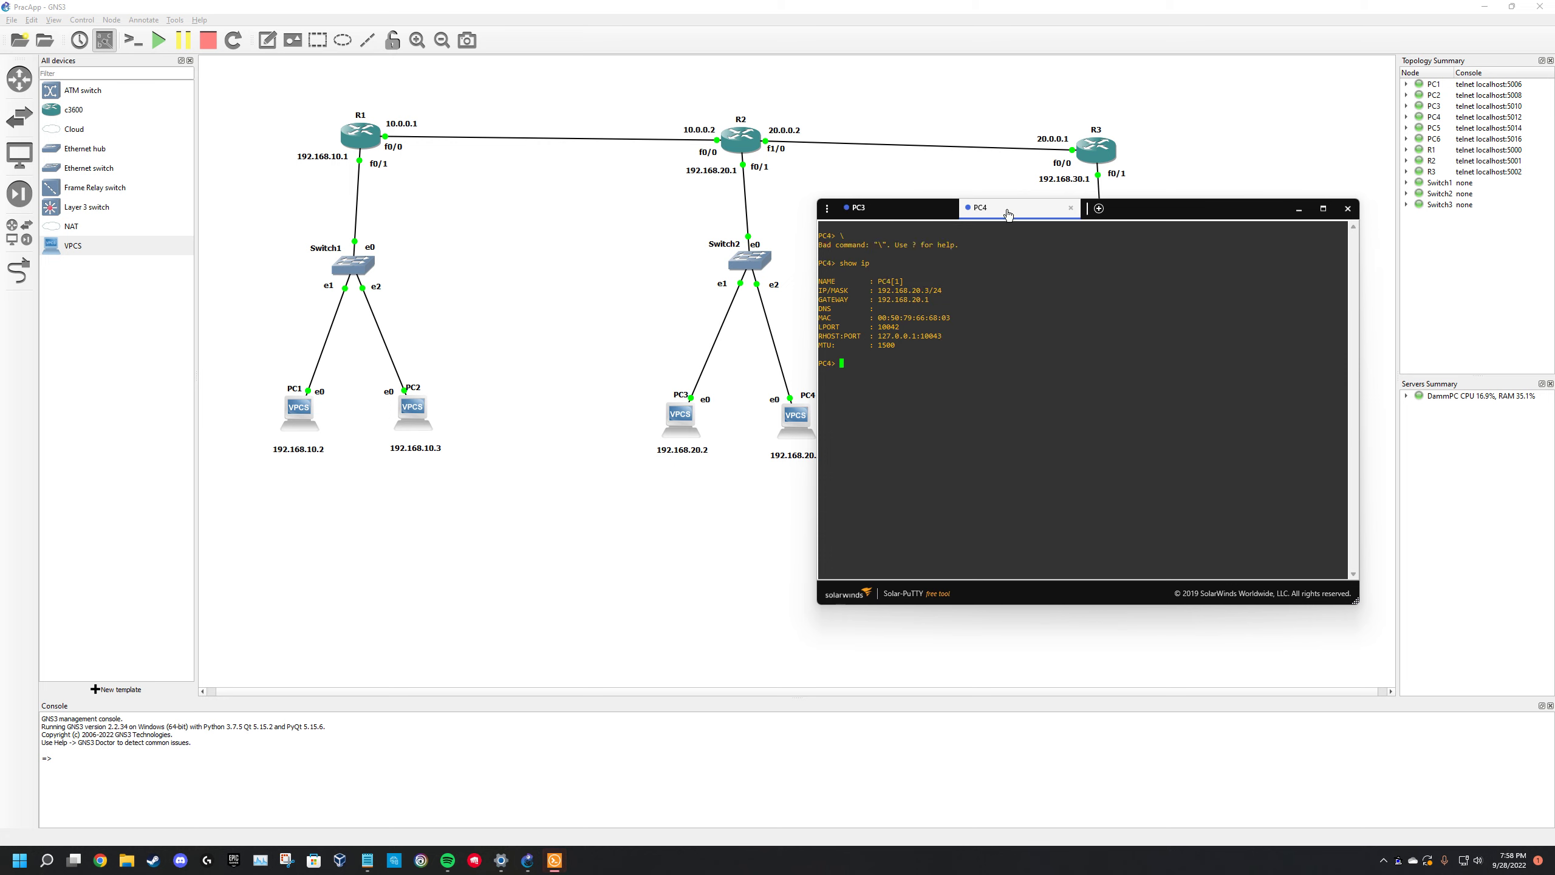
pyautogui.click(875, 212)
pyautogui.click(970, 214)
pyautogui.write('ping 129')
pyautogui.press('BackSpace')
pyautogui.press('BackSpace')
pyautogui.write('93')
pyautogui.write('.1')
pyautogui.write('68.')
pyautogui.write('20')
pyautogui.write('.2')
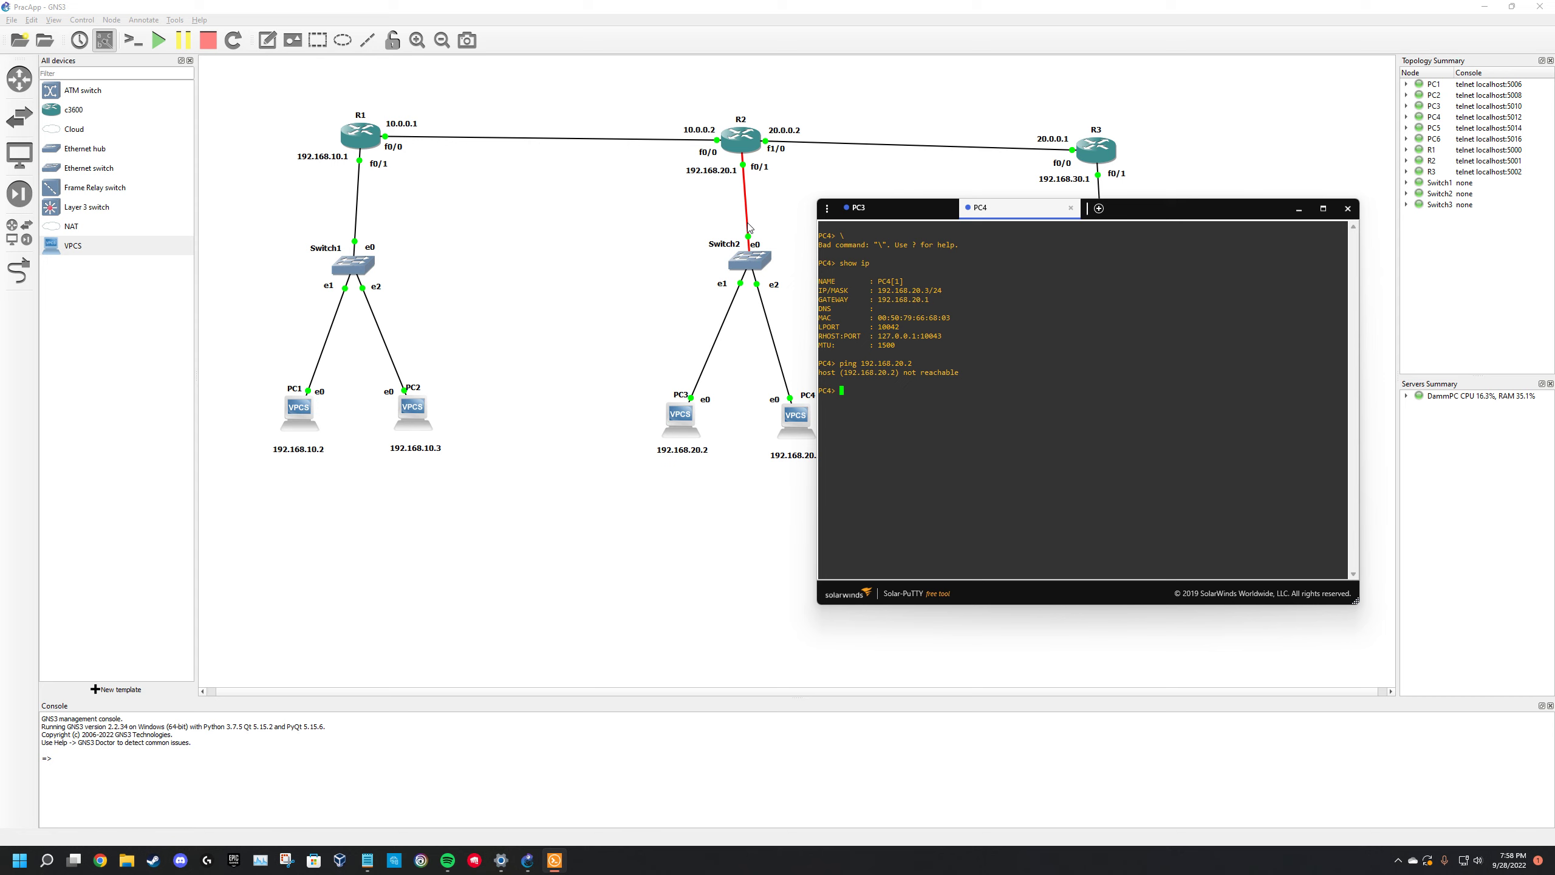
# - Open R2's console and exit global configuration mode
pyautogui.rightClick(740, 147)
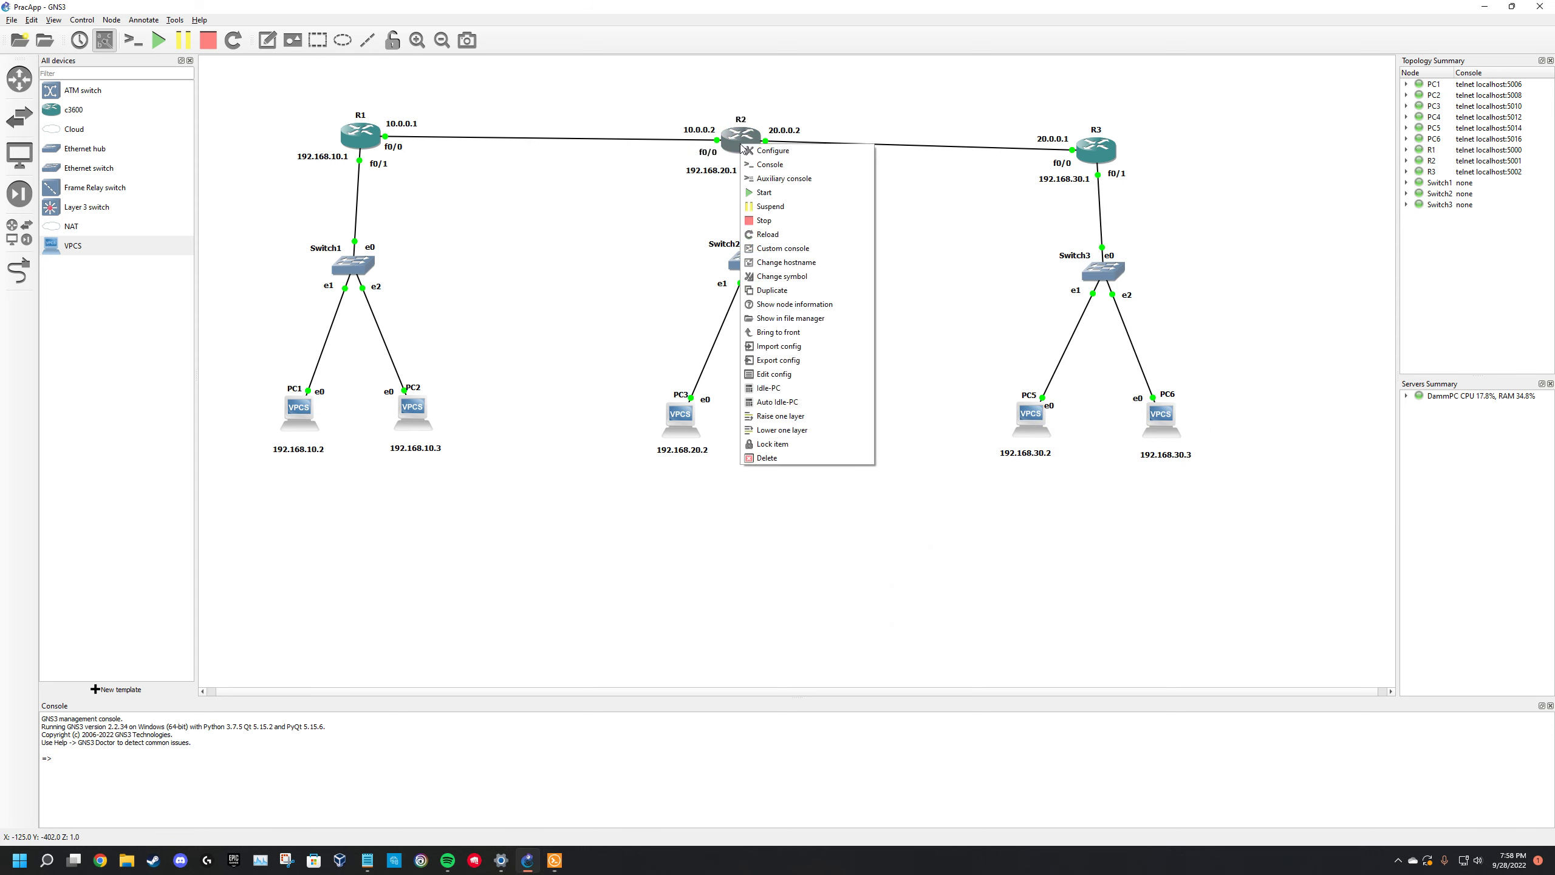
pyautogui.click(762, 163)
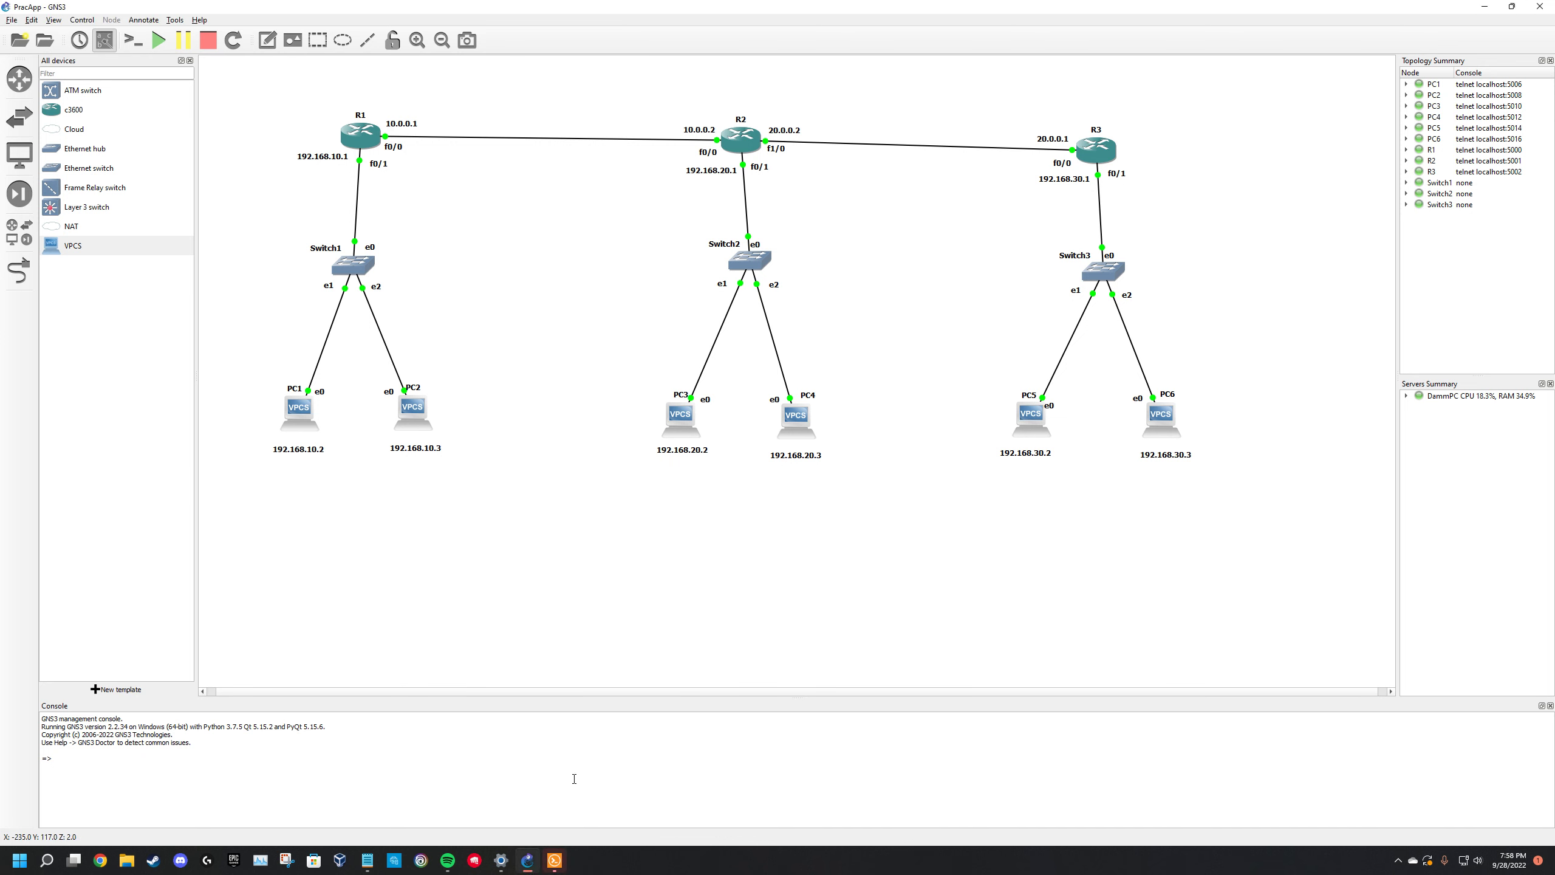
pyautogui.click(556, 867)
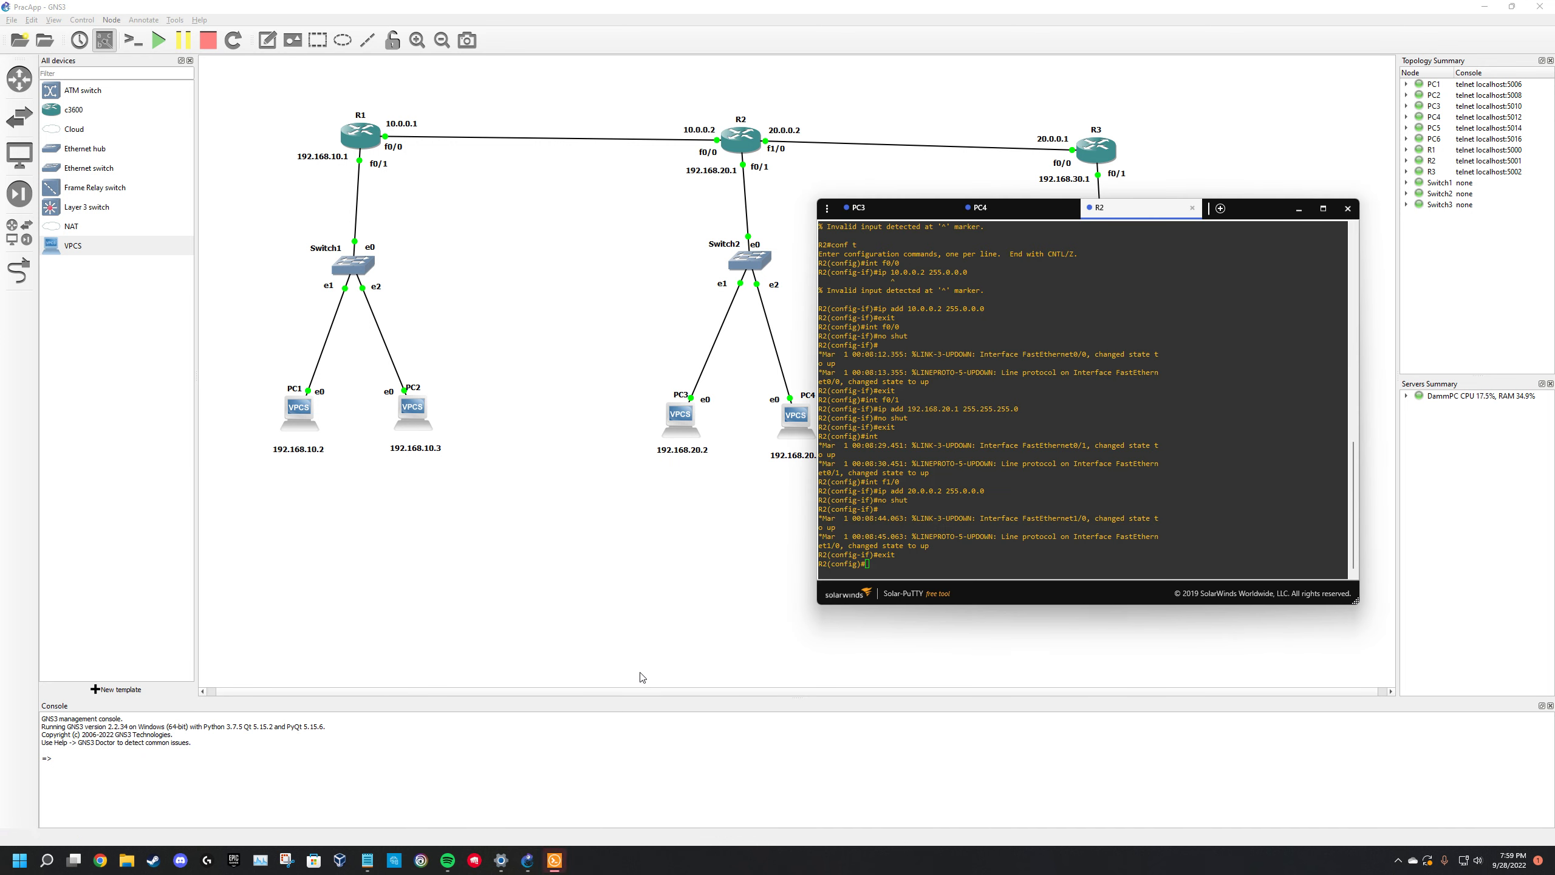
pyautogui.doubleClick(907, 527)
pyautogui.doubleClick(912, 567)
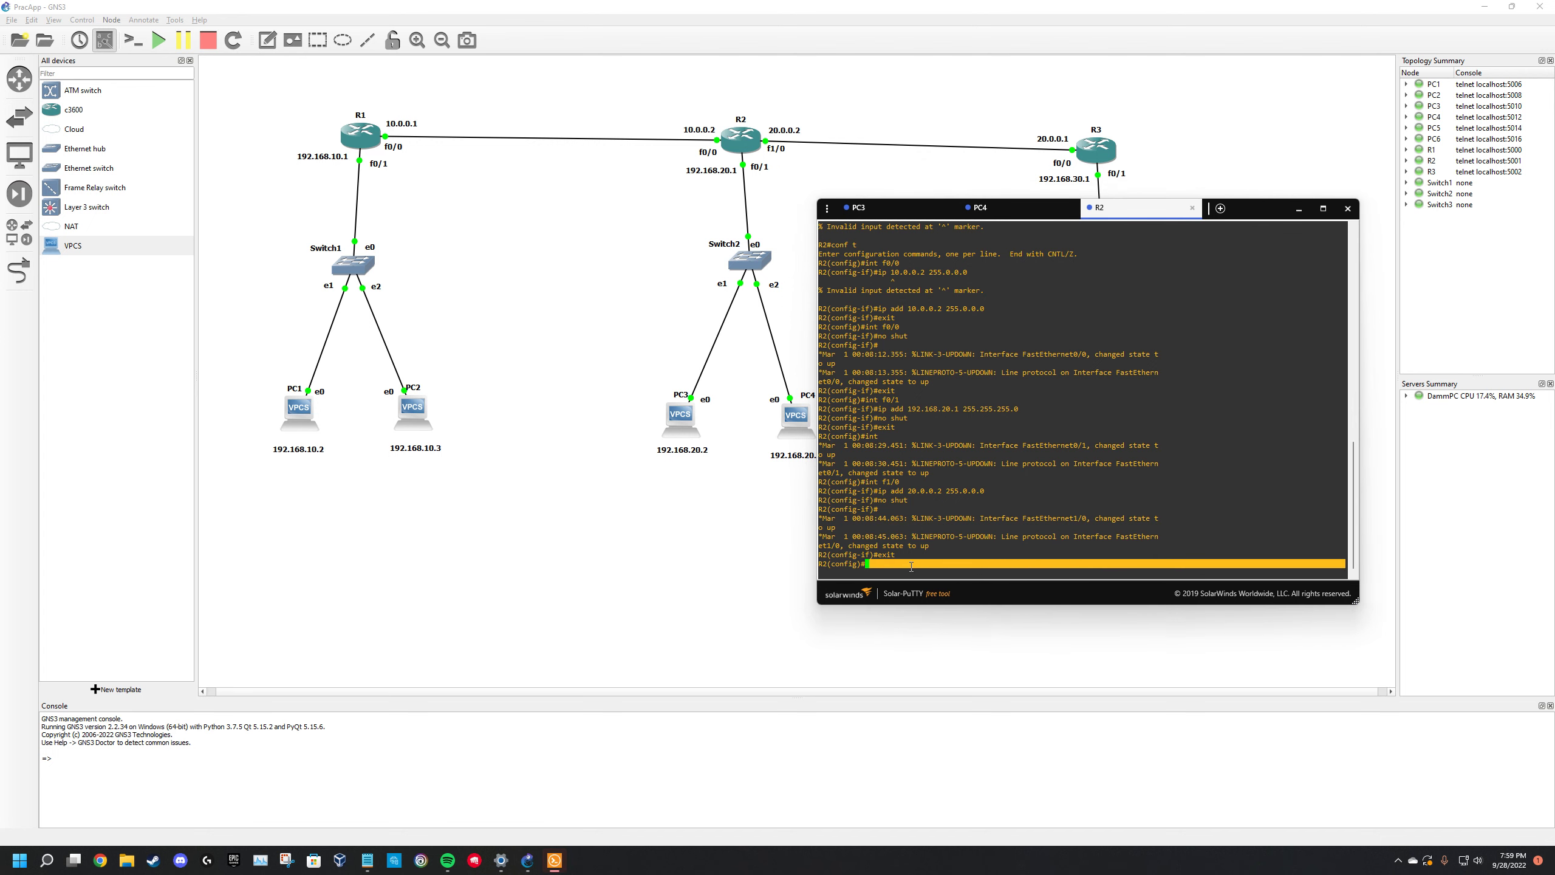
pyautogui.write('exit')
pyautogui.press('Return')
# - Run show ip int on R2 and page through the output to FastEthernet0/1 to check its internet address and mask
pyautogui.write('show ip ')
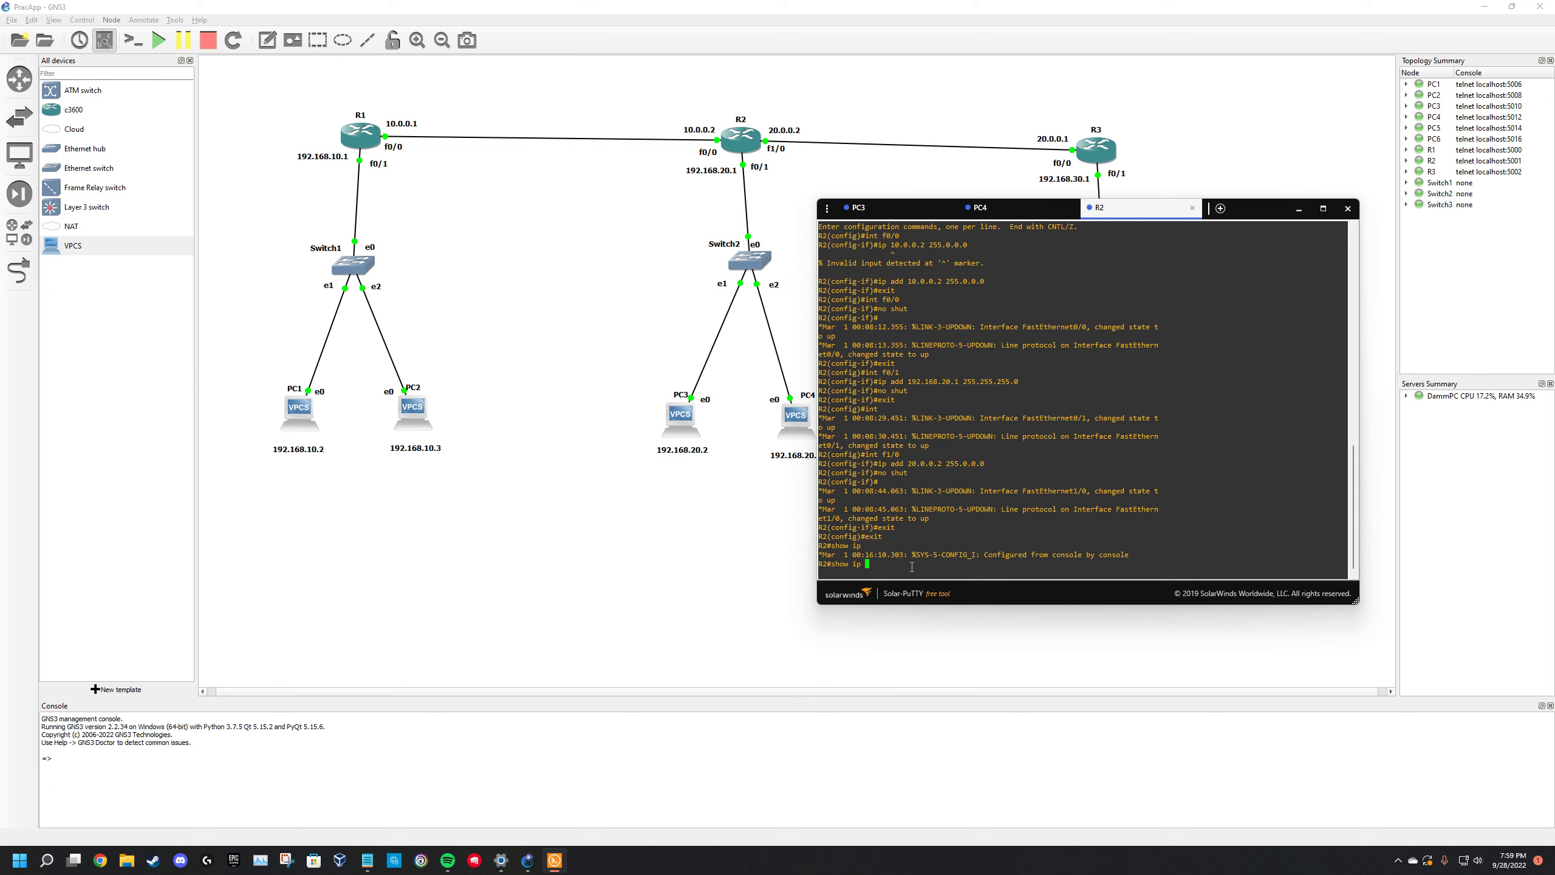
pyautogui.write('int')
pyautogui.press('Return')
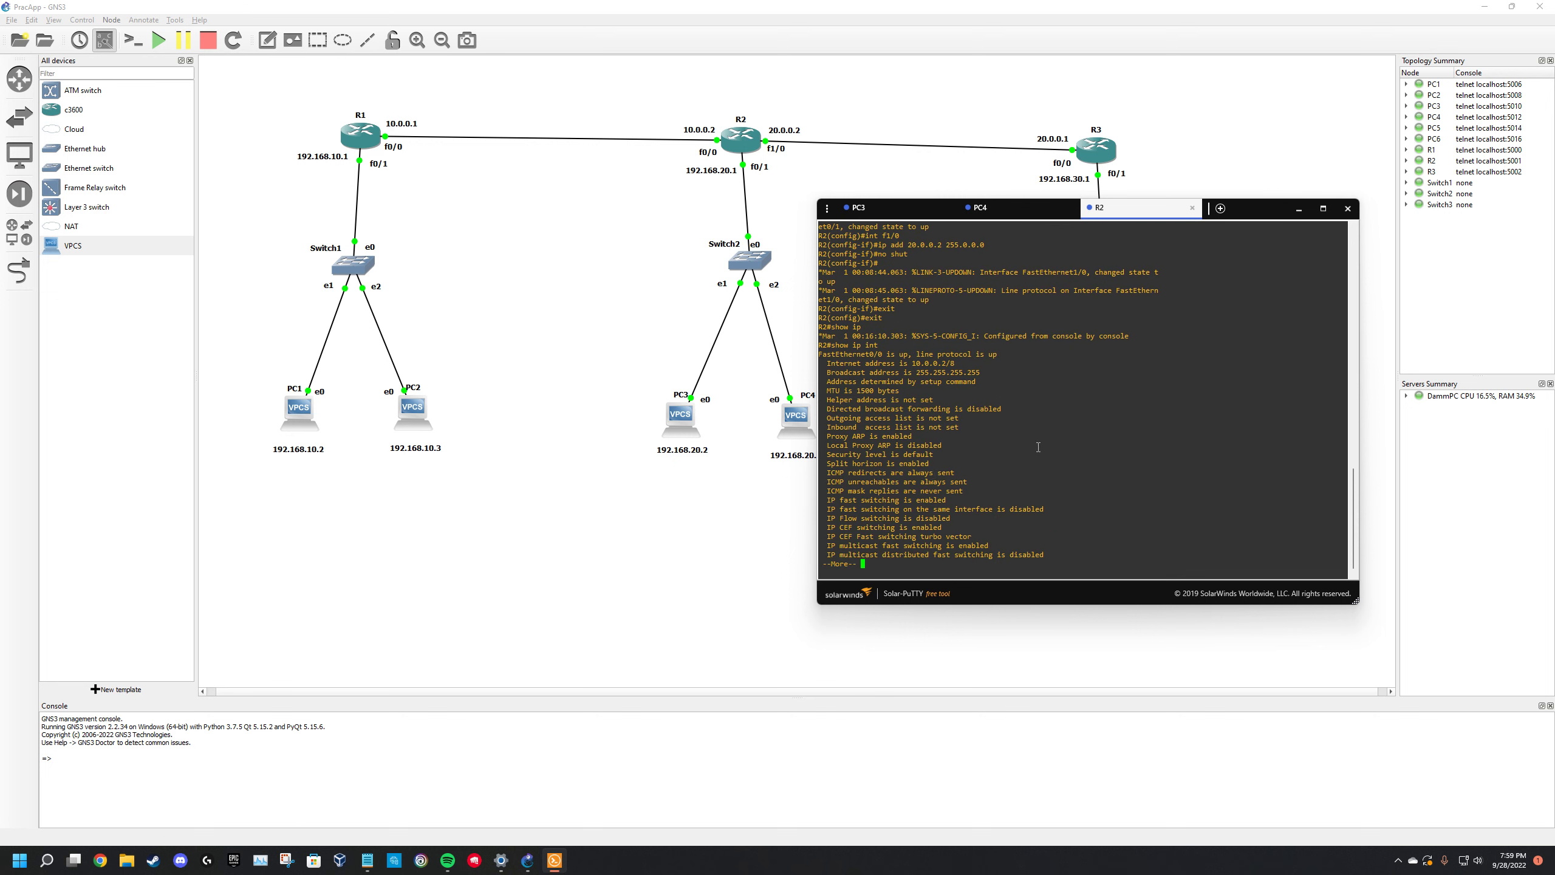
pyautogui.press('Return')
pyautogui.press('Return')
pyautogui.press('Return')
pyautogui.press('Return')
pyautogui.press('Return')
pyautogui.press('Return')
pyautogui.press('Return')
pyautogui.press('Return')
pyautogui.press('Return')
pyautogui.press('Return')
pyautogui.press('Return')
pyautogui.press('Return')
pyautogui.press('Return')
pyautogui.press('Return')
pyautogui.press('Return')
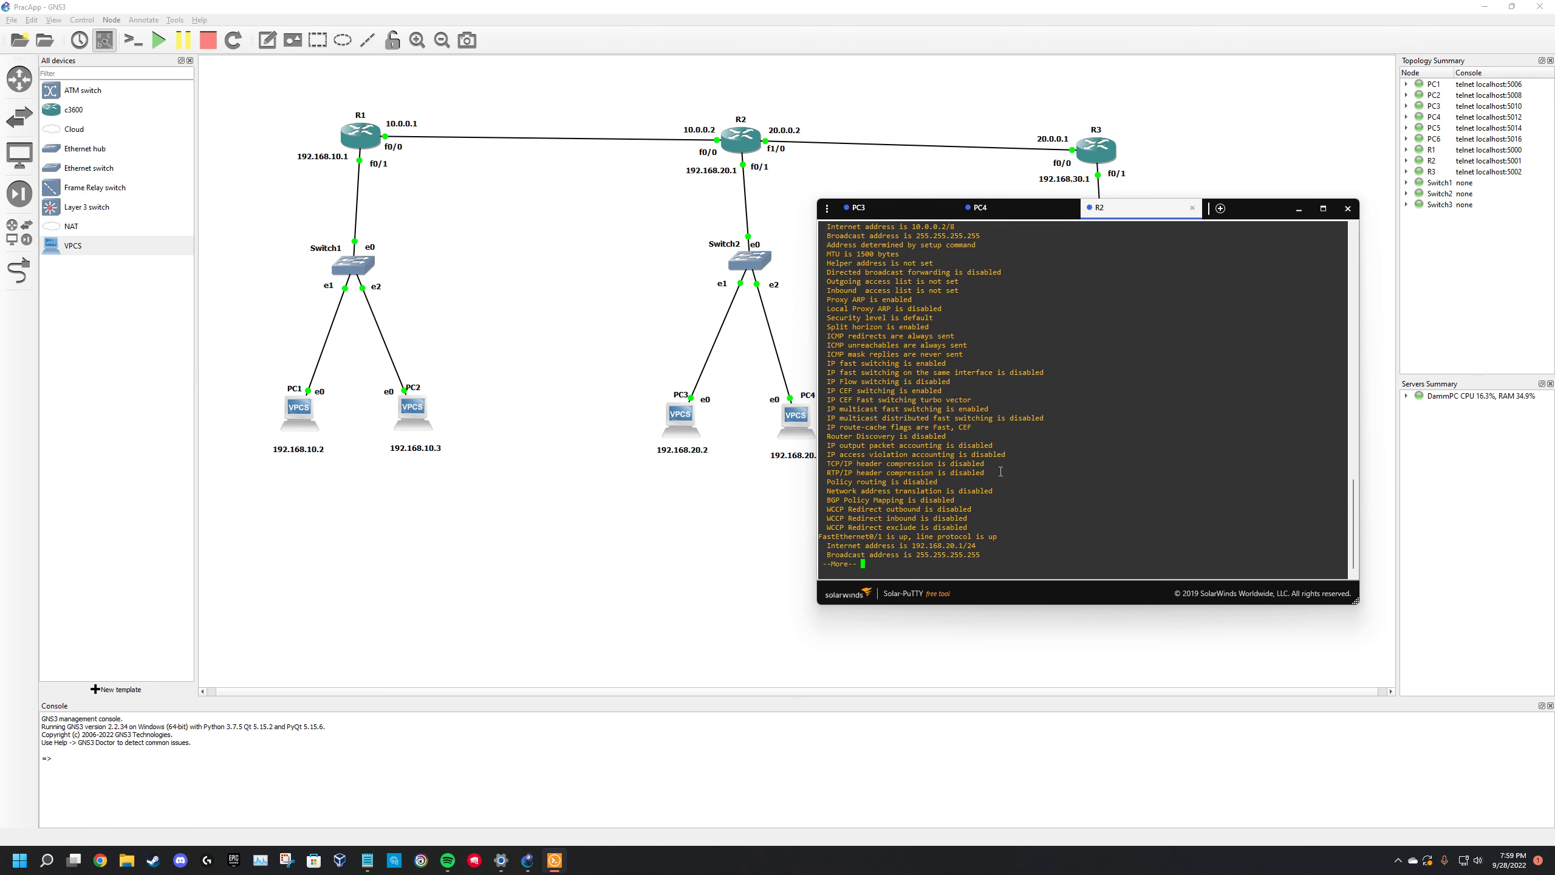
pyautogui.moveTo(994, 549); pyautogui.dragTo(914, 547)
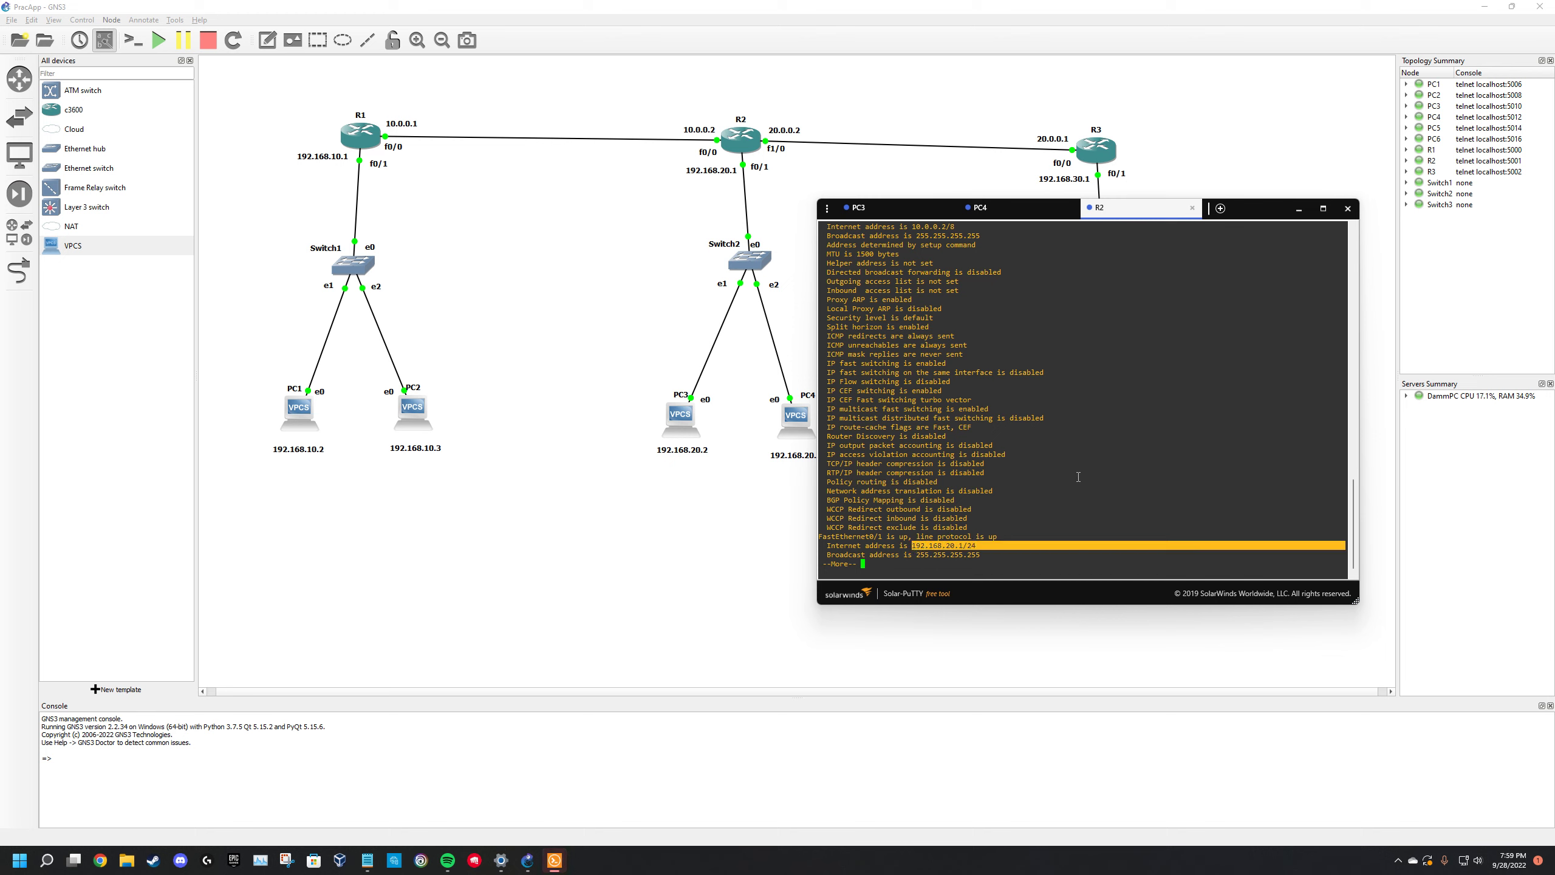
pyautogui.click(1051, 439)
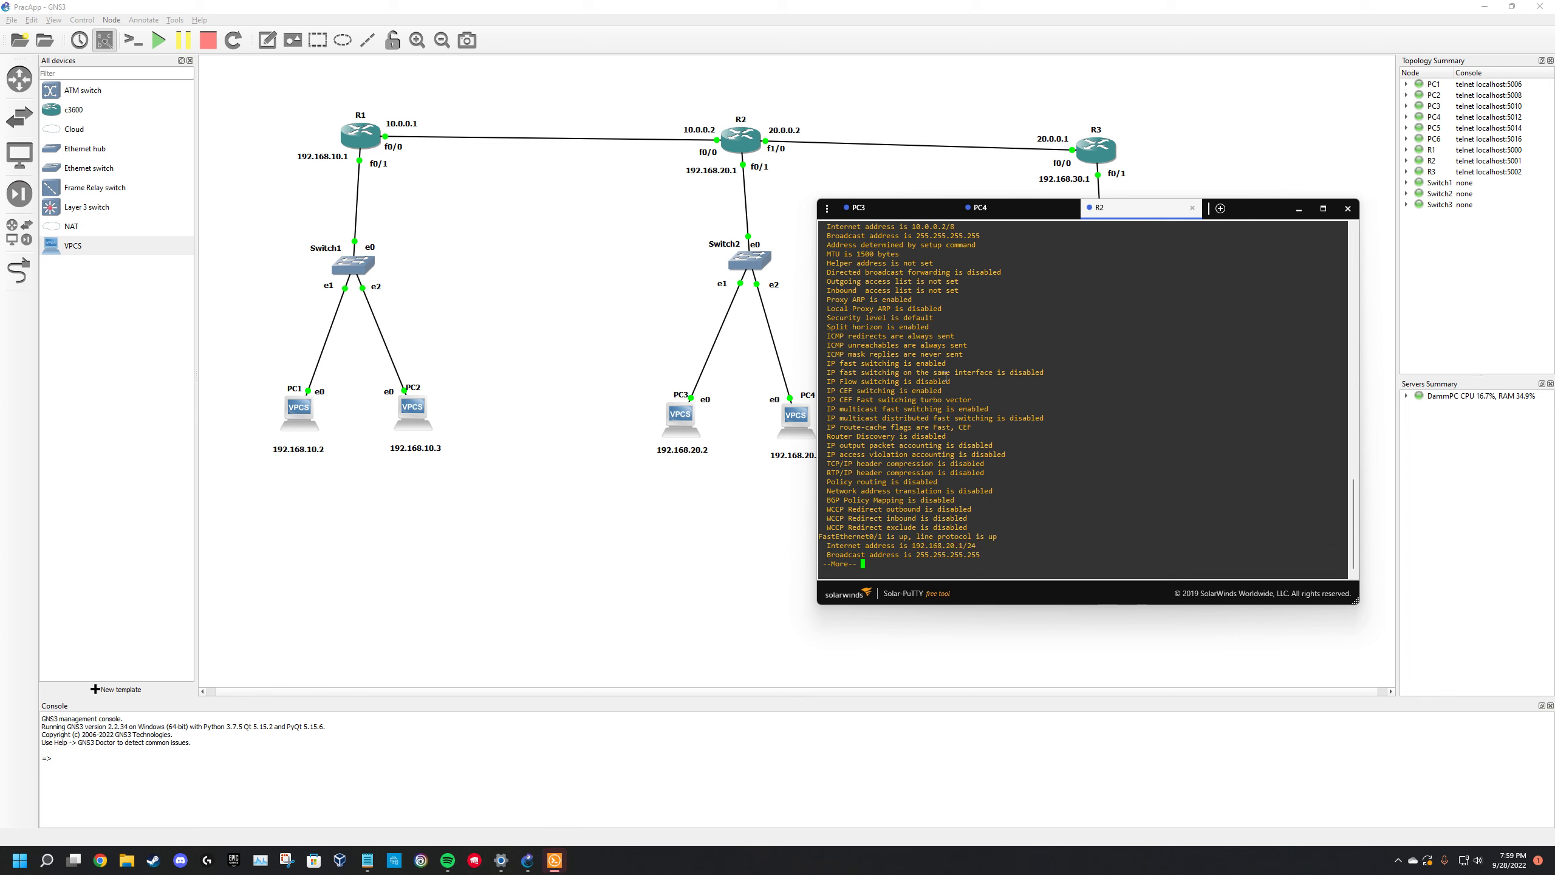
# - Close the R2, PC4 and PC3 console sessions, rechecking PC4's ping target first, and close the Solar-PuTTY window
pyautogui.click(1191, 208)
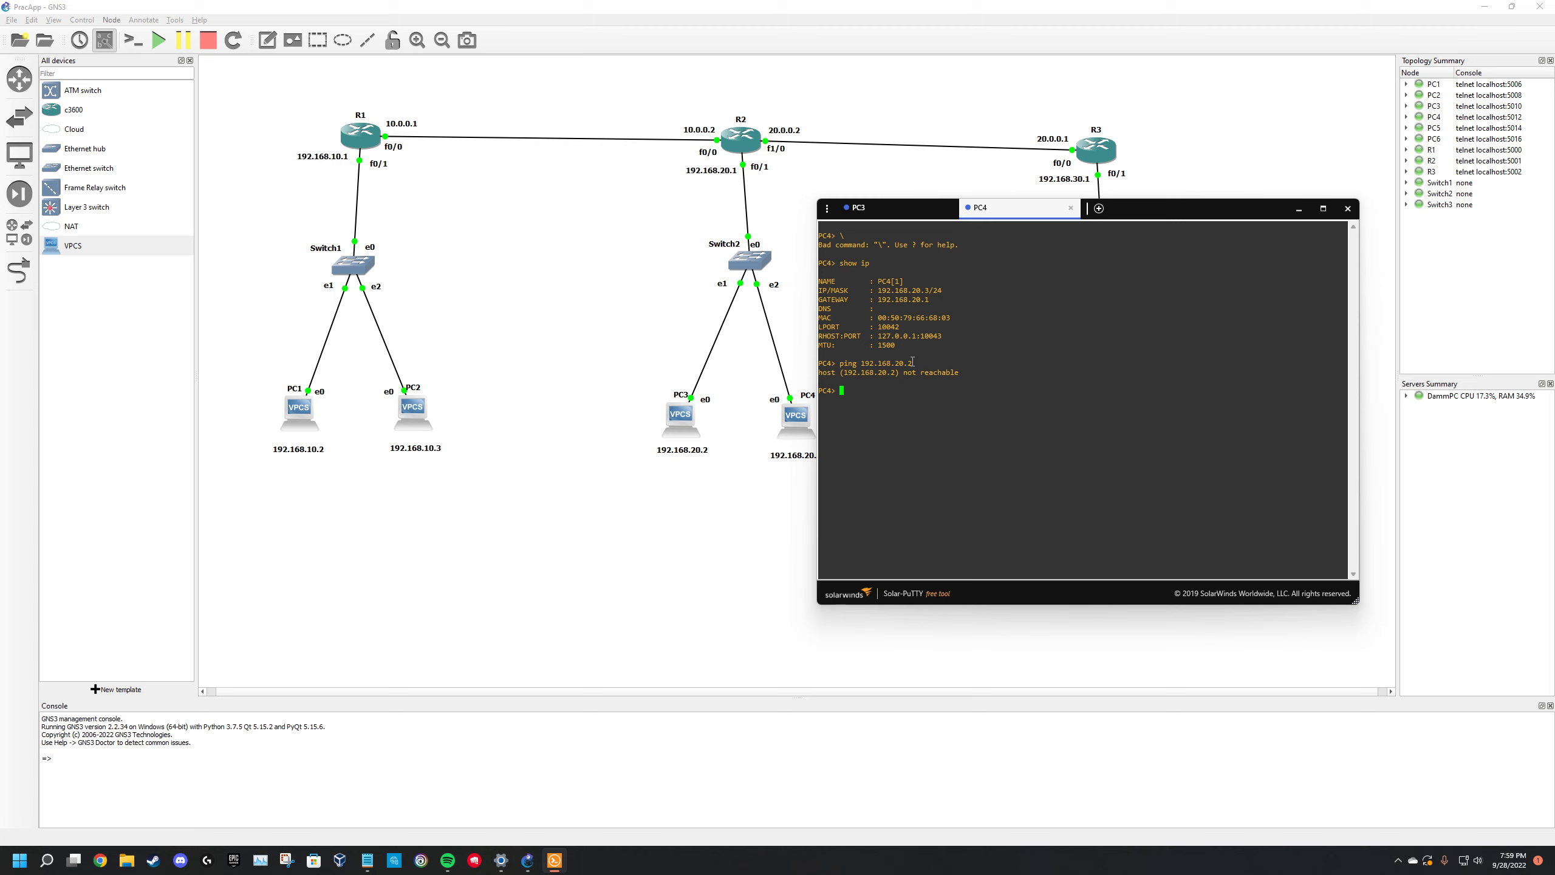
pyautogui.moveTo(863, 363); pyautogui.dragTo(1341, 364)
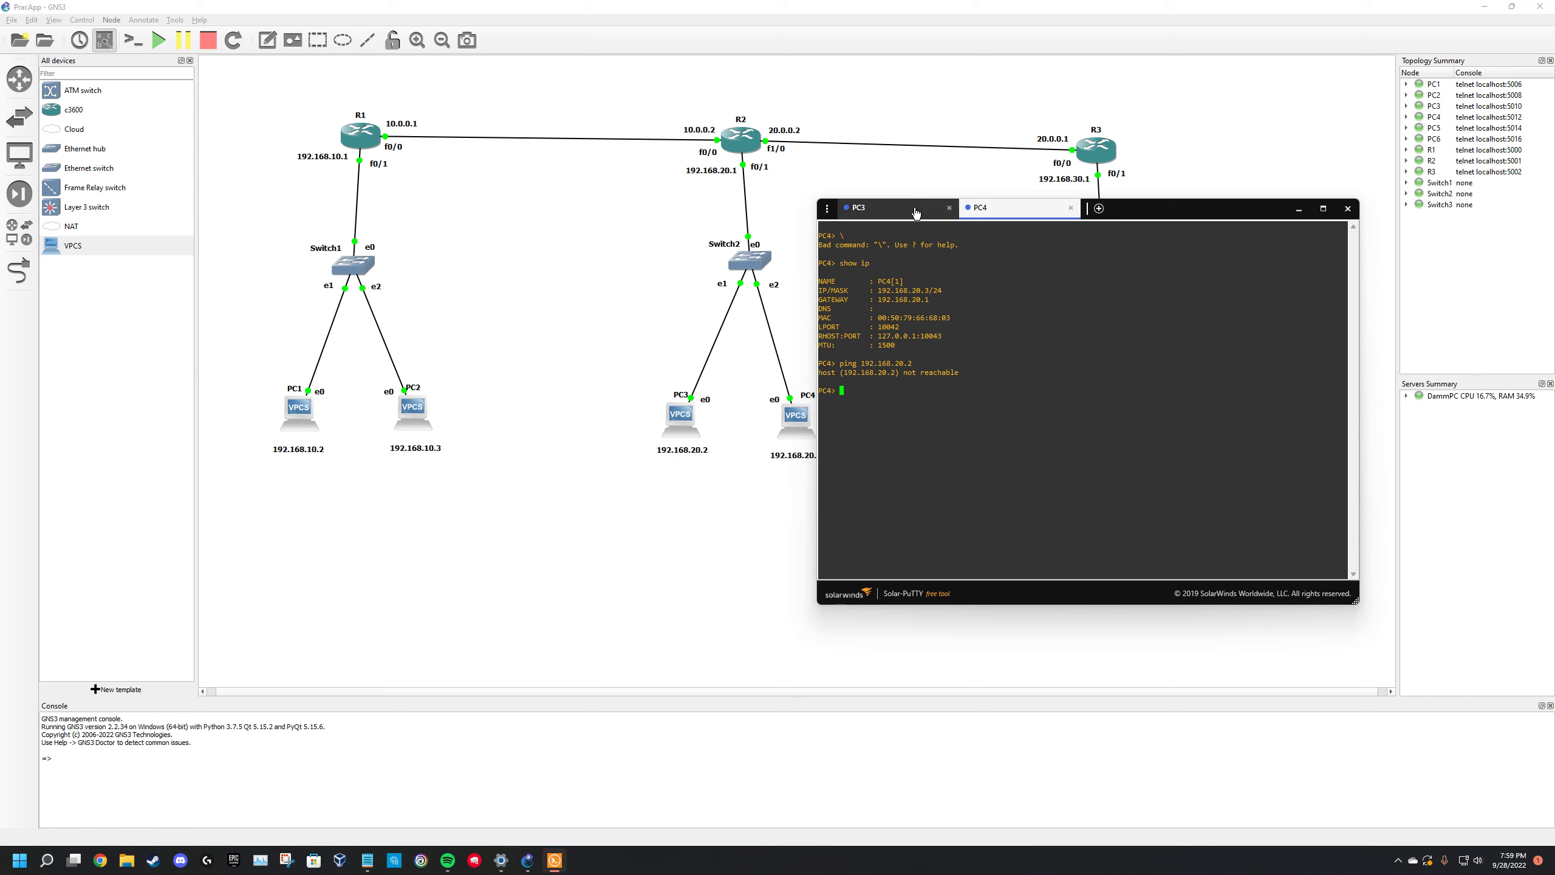
pyautogui.click(1070, 208)
pyautogui.click(948, 212)
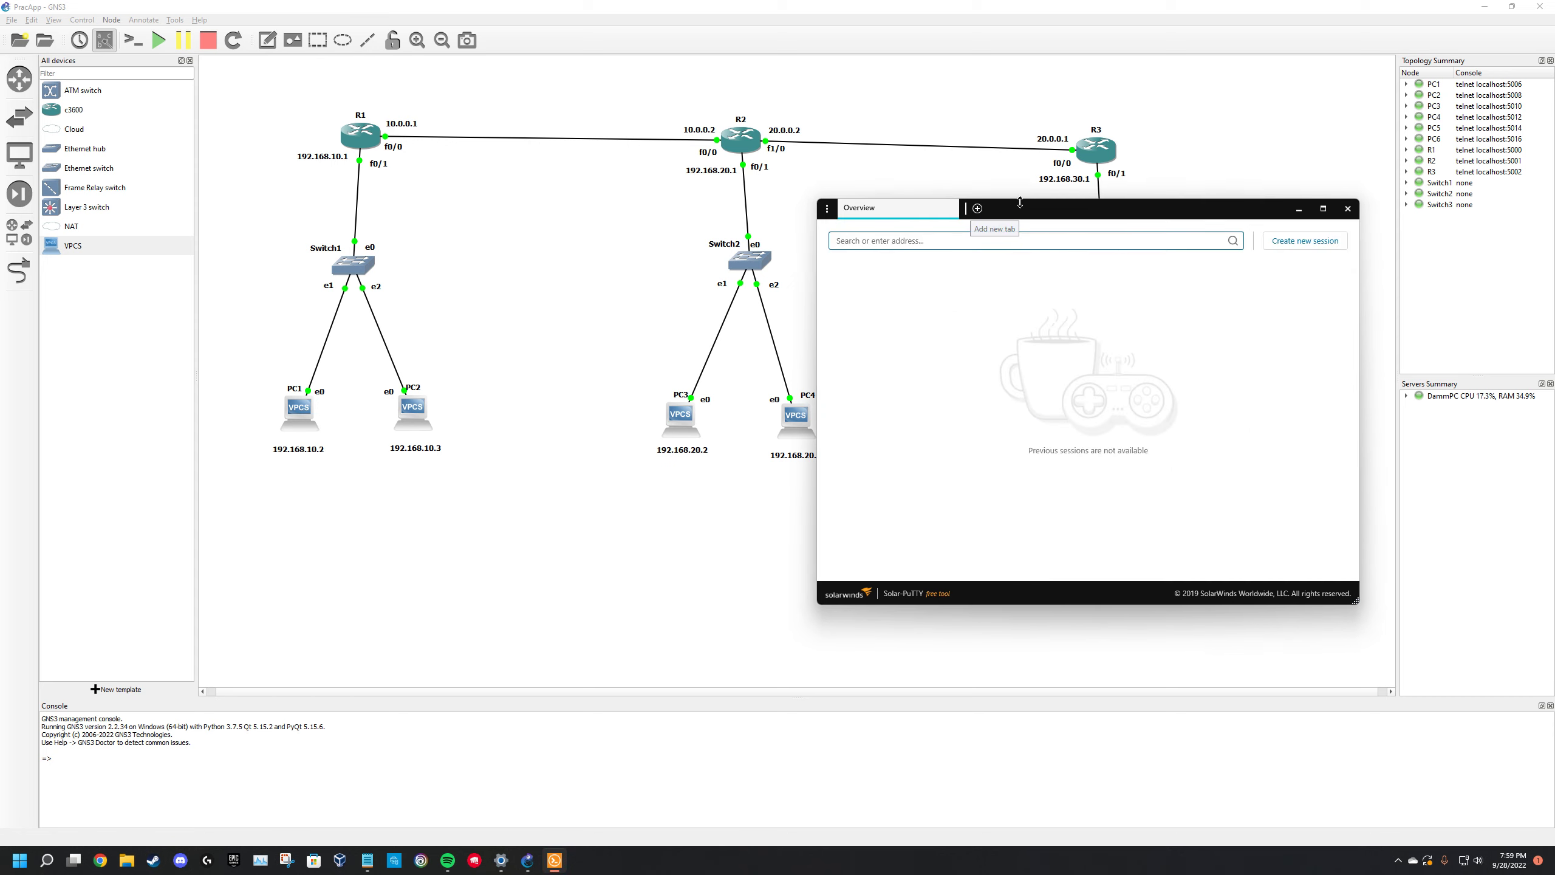
pyautogui.click(1347, 209)
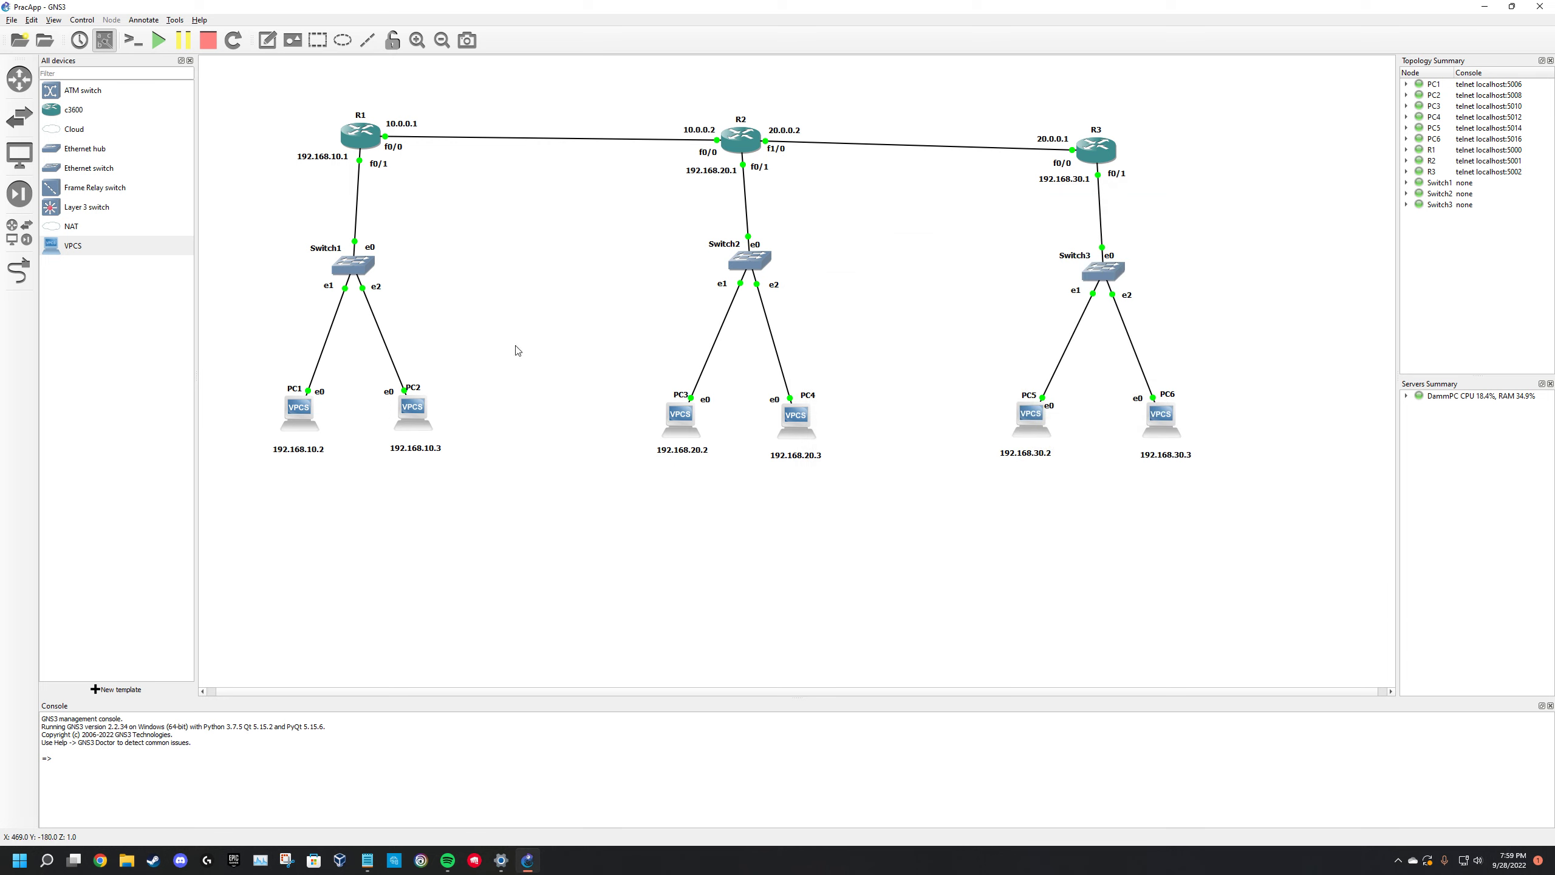